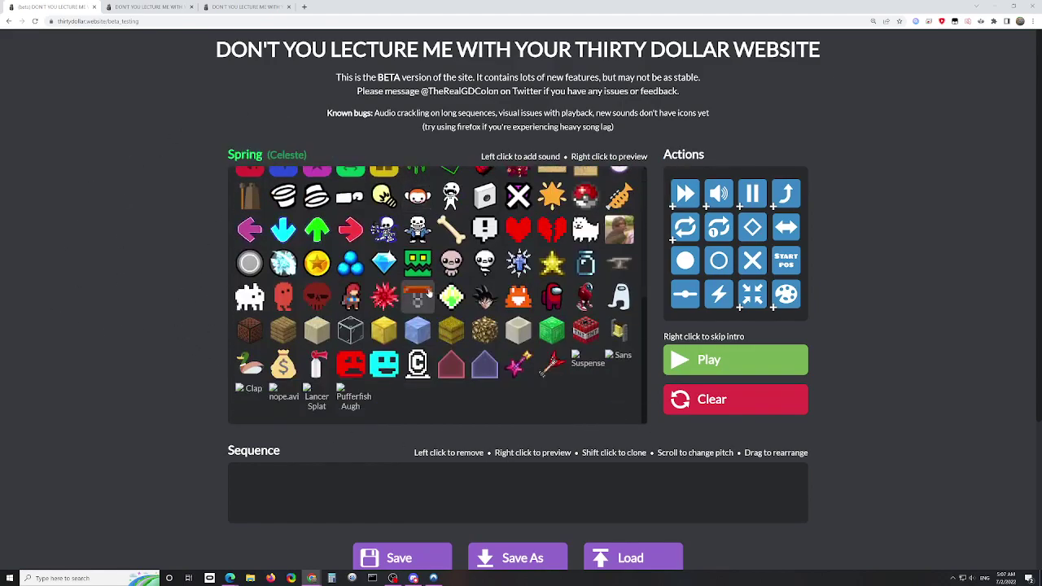
- Look through the whole sound library, checking the names and sources of the sounds
{"action": "scroll", "coordinate": [368, 259], "scroll_direction": "down", "scroll_amount": 1}
{"action": "scroll", "coordinate": [368, 259], "scroll_direction": "up", "scroll_amount": 1}
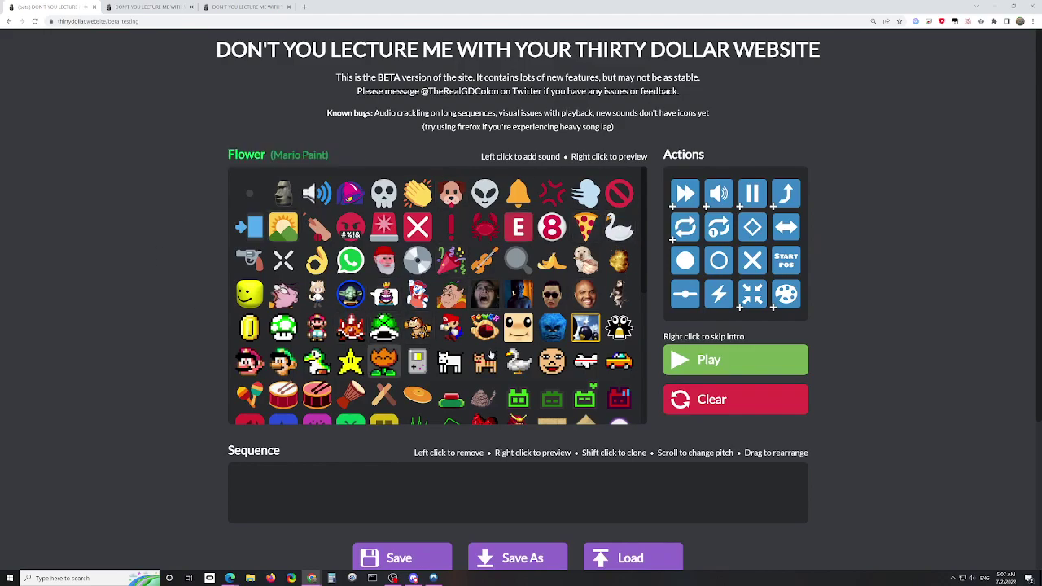
{"action": "scroll", "coordinate": [447, 326], "scroll_direction": "down", "scroll_amount": 1}
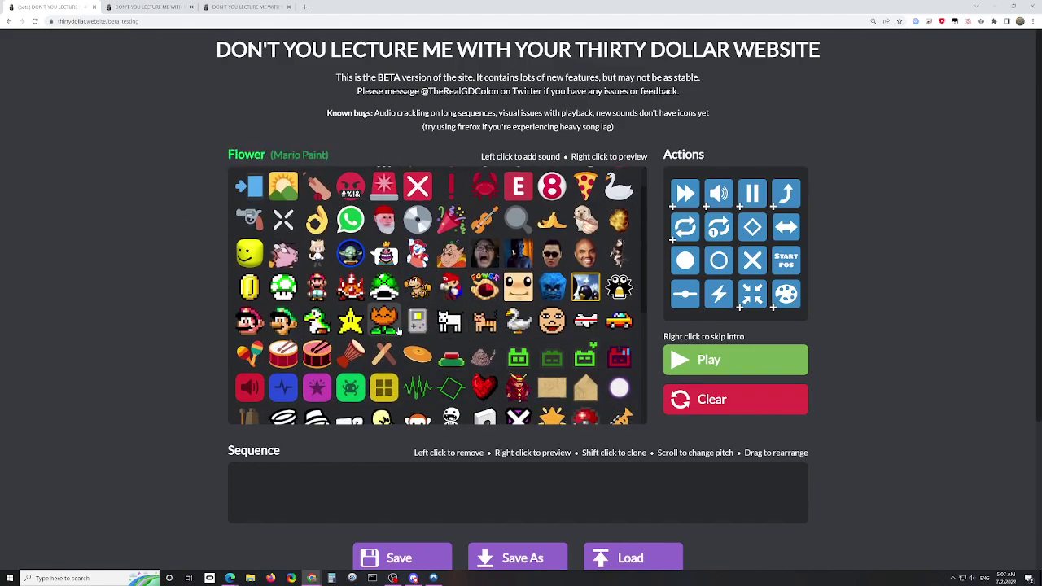
{"action": "scroll", "coordinate": [581, 392], "scroll_direction": "down", "scroll_amount": 2}
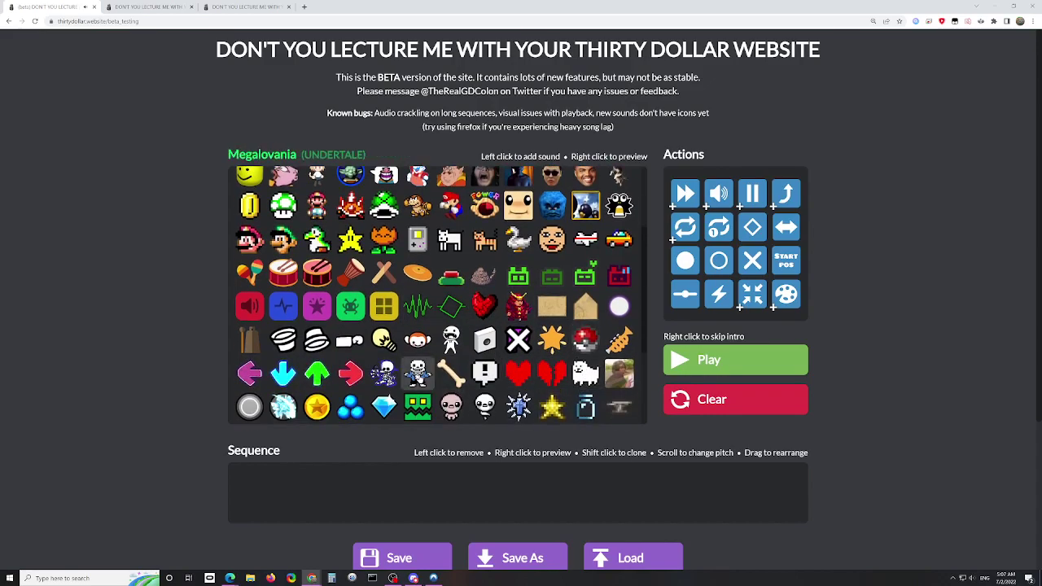
{"action": "scroll", "coordinate": [411, 367], "scroll_direction": "down", "scroll_amount": 3}
{"action": "scroll", "coordinate": [398, 352], "scroll_direction": "up", "scroll_amount": 6}
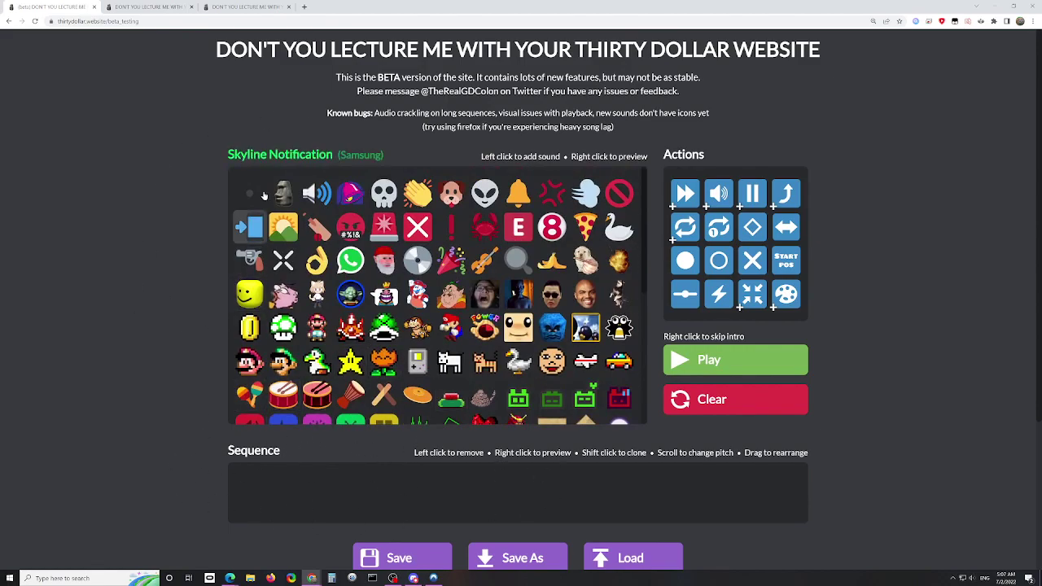
- Add the moai, bell, Yoda, blue-lit man and Game Boy sounds to the empty sequence
{"action": "left_click", "coordinate": [289, 189]}
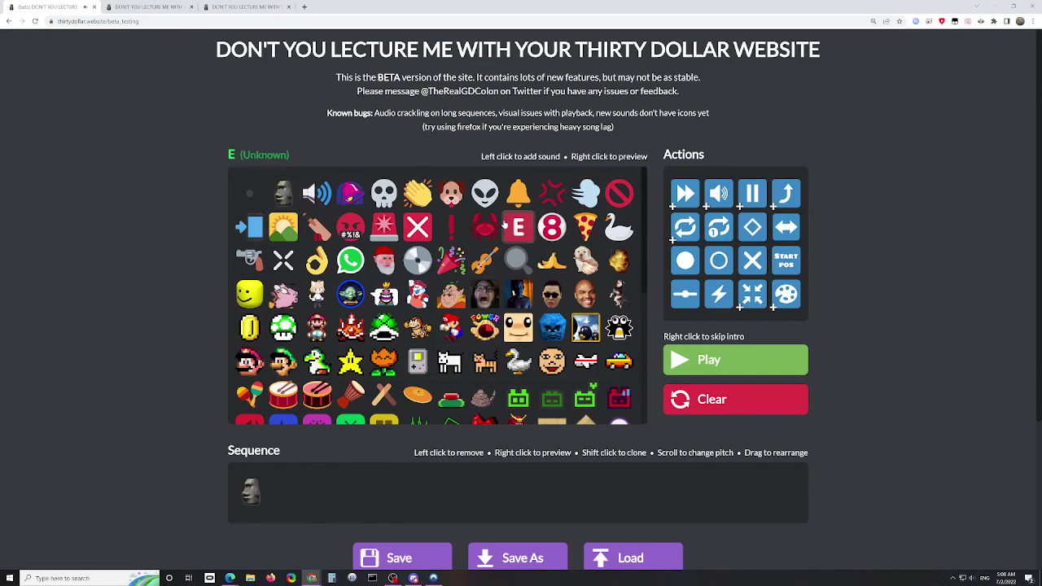
{"action": "left_click", "coordinate": [518, 193]}
{"action": "left_click", "coordinate": [350, 293]}
{"action": "left_click", "coordinate": [518, 293]}
{"action": "left_click", "coordinate": [417, 361]}
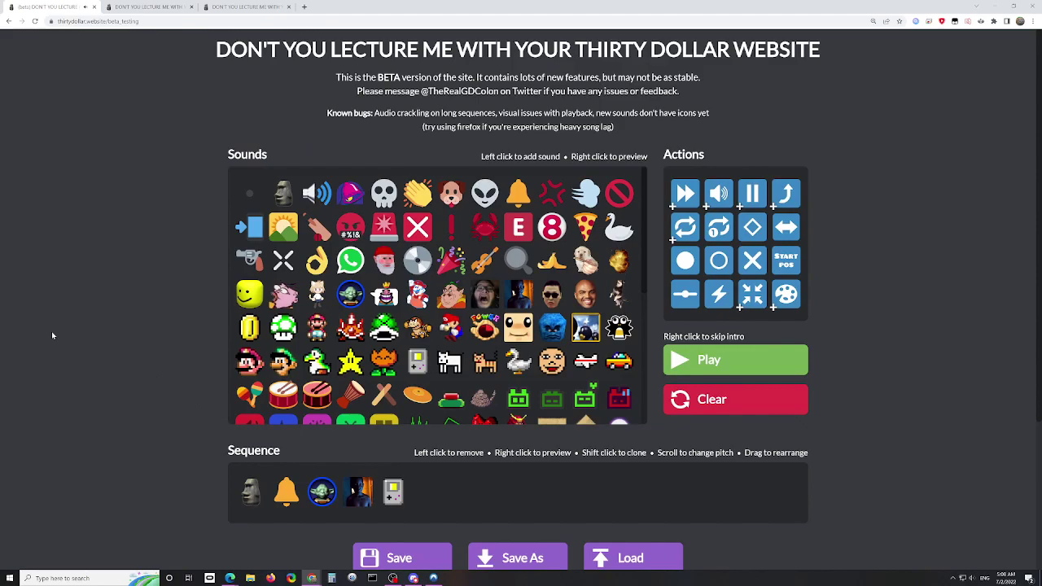
- Play the five-sound sequence on the beta page and check the regular version of the site in its own tab
{"action": "scroll", "coordinate": [147, 432], "scroll_direction": "down", "scroll_amount": 1}
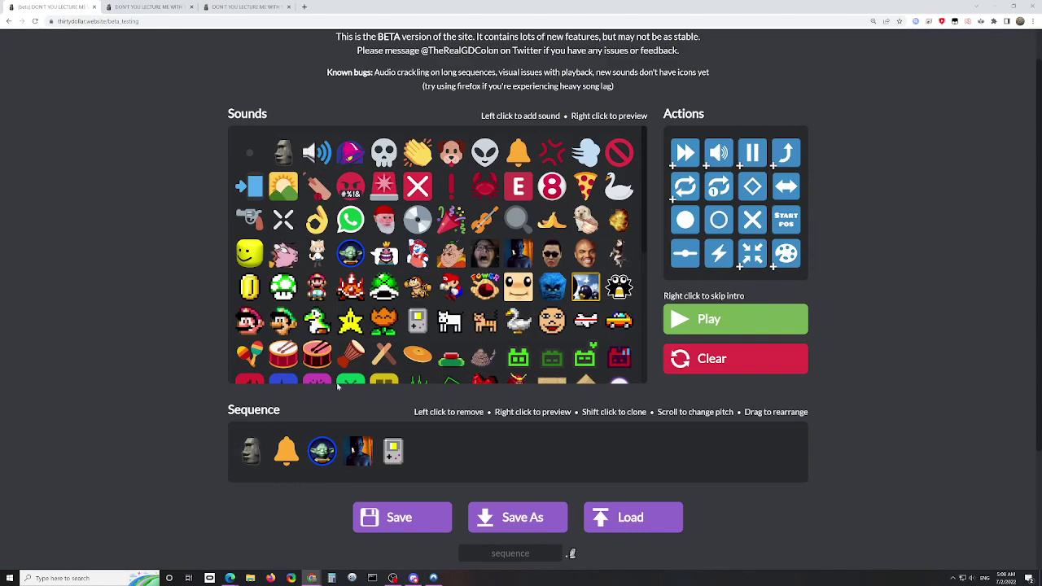
{"action": "left_click", "coordinate": [737, 319]}
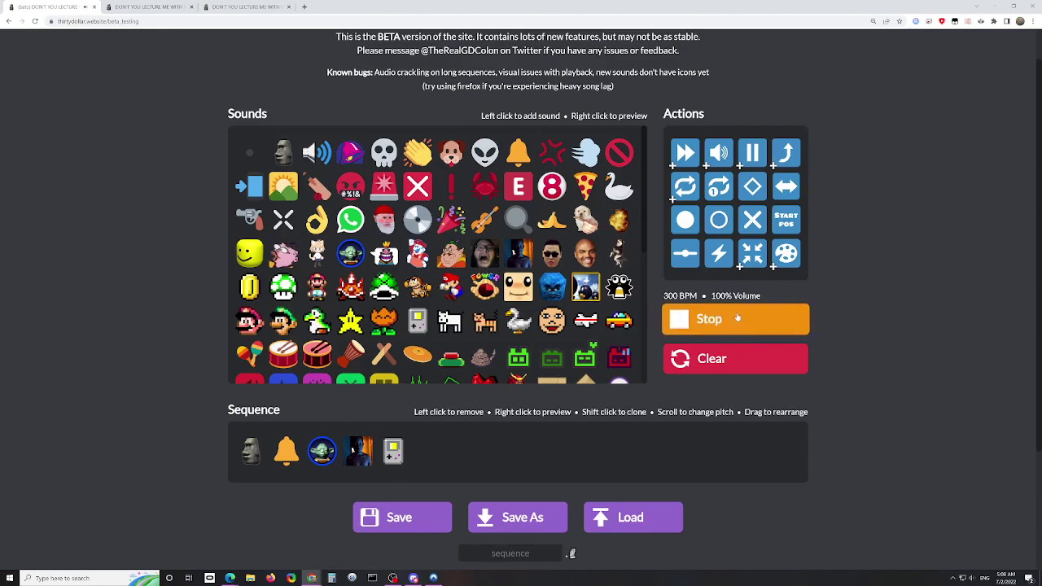
{"action": "scroll", "coordinate": [736, 319], "scroll_direction": "down", "scroll_amount": 2}
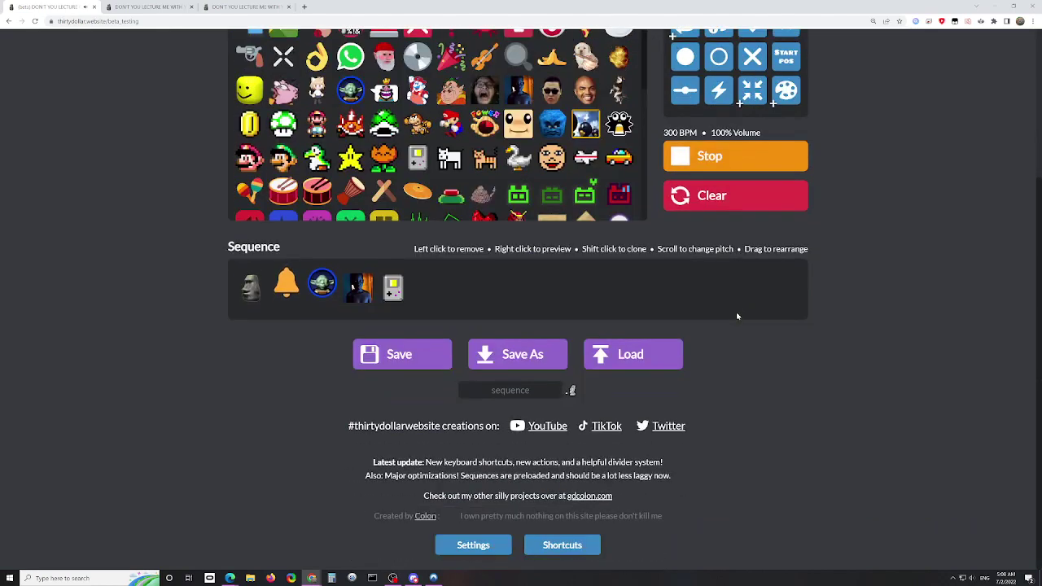
{"action": "scroll", "coordinate": [897, 367], "scroll_direction": "up", "scroll_amount": 3}
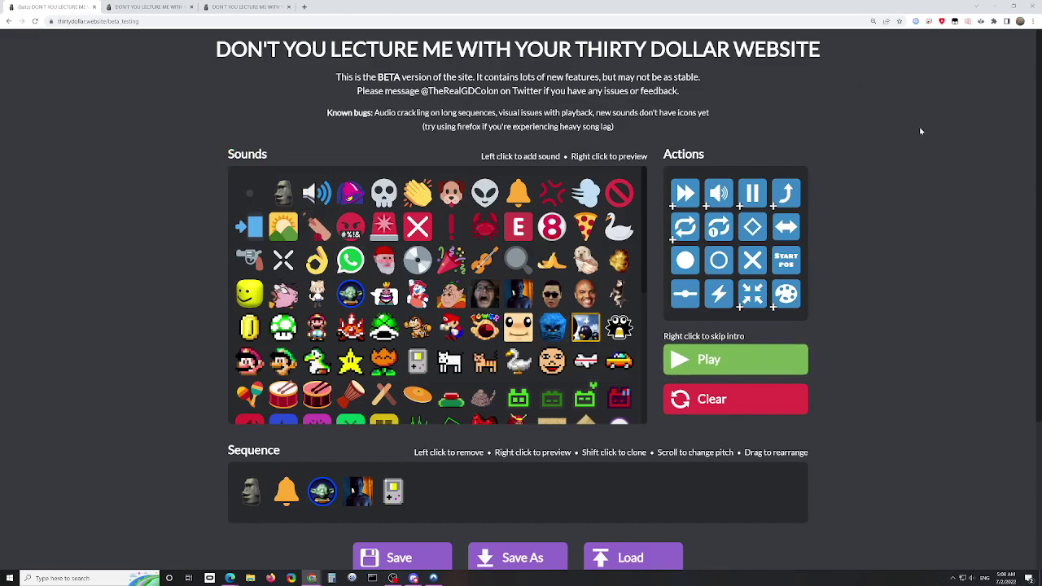
{"action": "left_click", "coordinate": [721, 359]}
{"action": "left_click", "coordinate": [147, 7]}
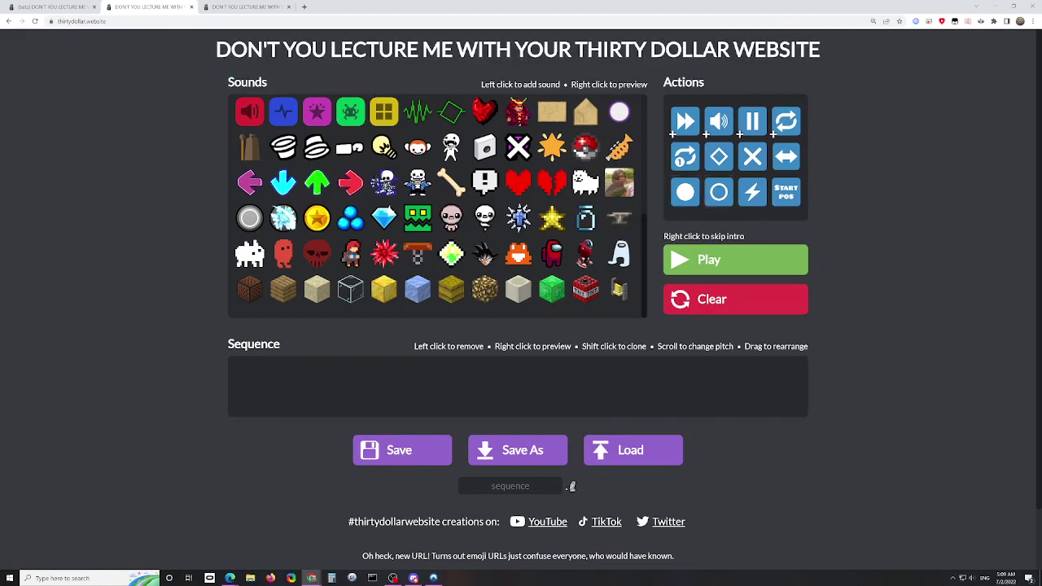
{"action": "left_click", "coordinate": [50, 6]}
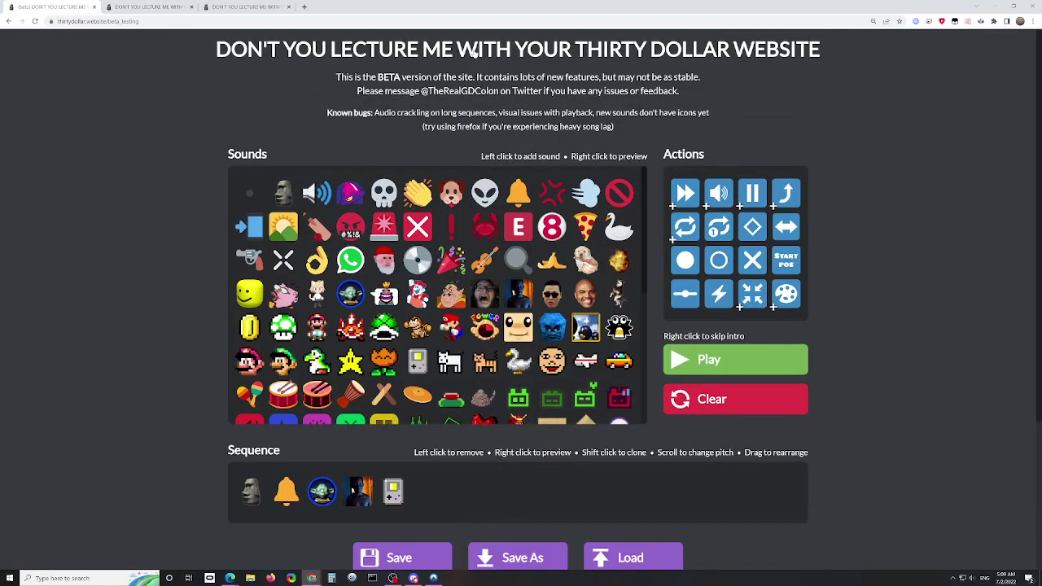
- Replay the sequence and swap the page heading for another random phrase
{"action": "left_click", "coordinate": [778, 372]}
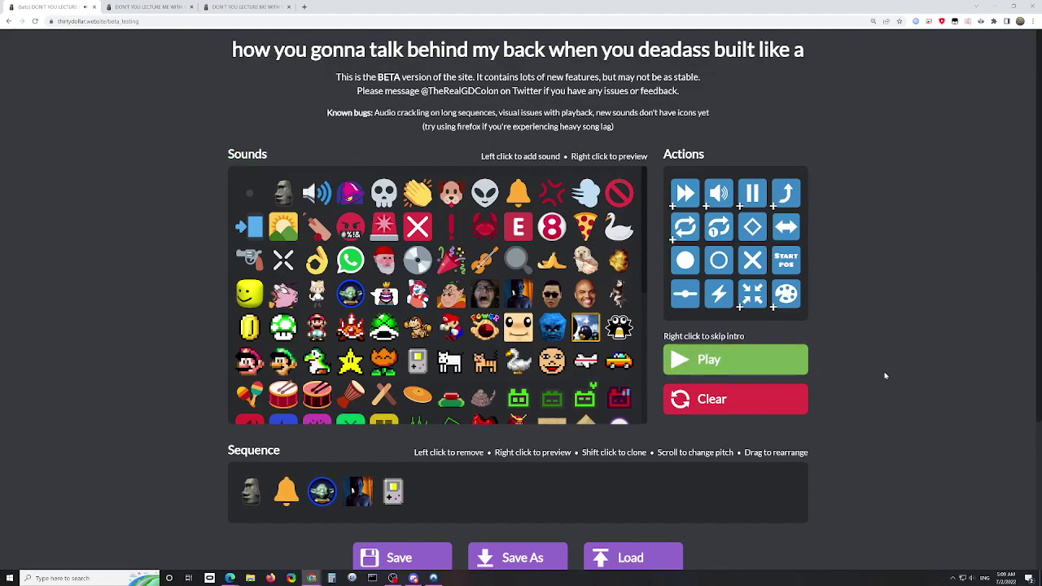
{"action": "left_click", "coordinate": [777, 371]}
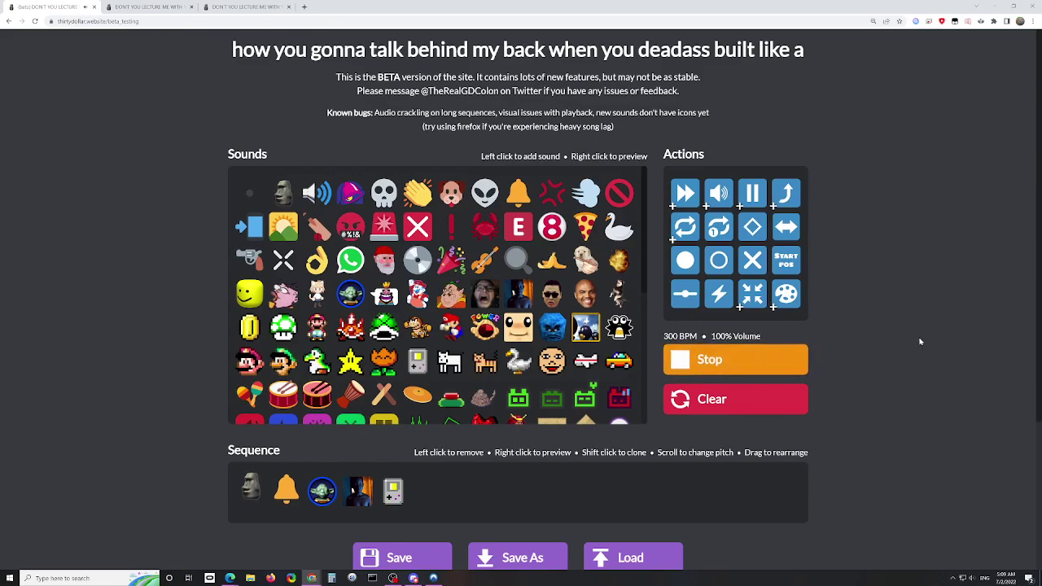
{"action": "left_click", "coordinate": [502, 58]}
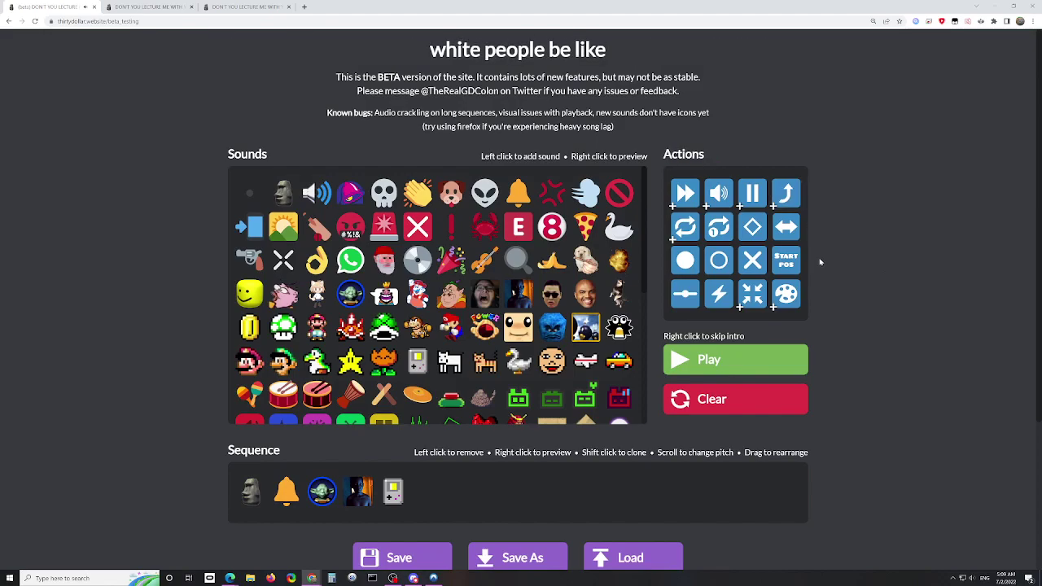
{"action": "left_click", "coordinate": [778, 372]}
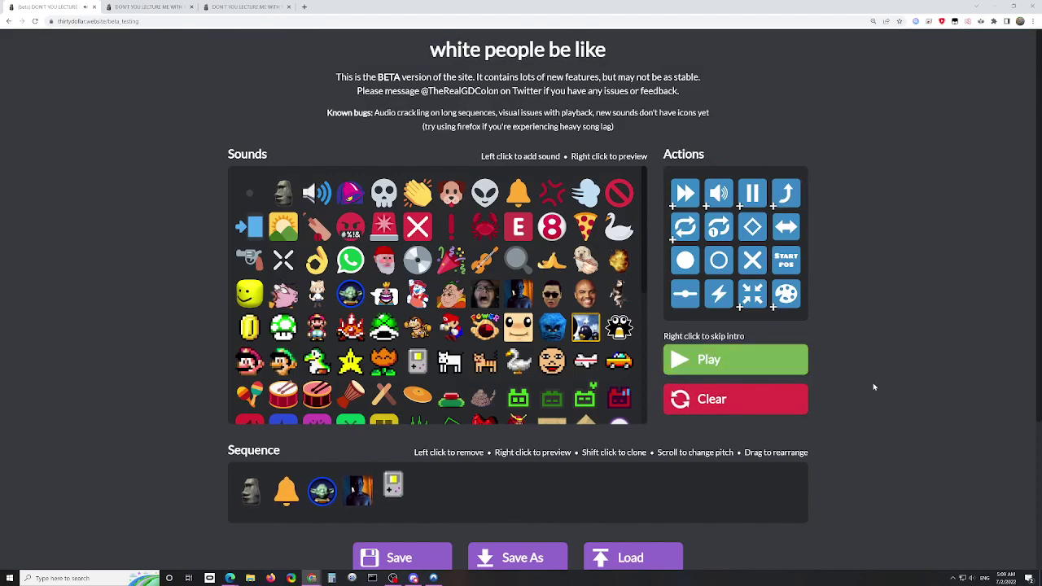
- Try raising and lowering the pitch of the Yoda sound in the sequence
{"action": "scroll", "coordinate": [250, 341], "scroll_direction": "down", "scroll_amount": 1}
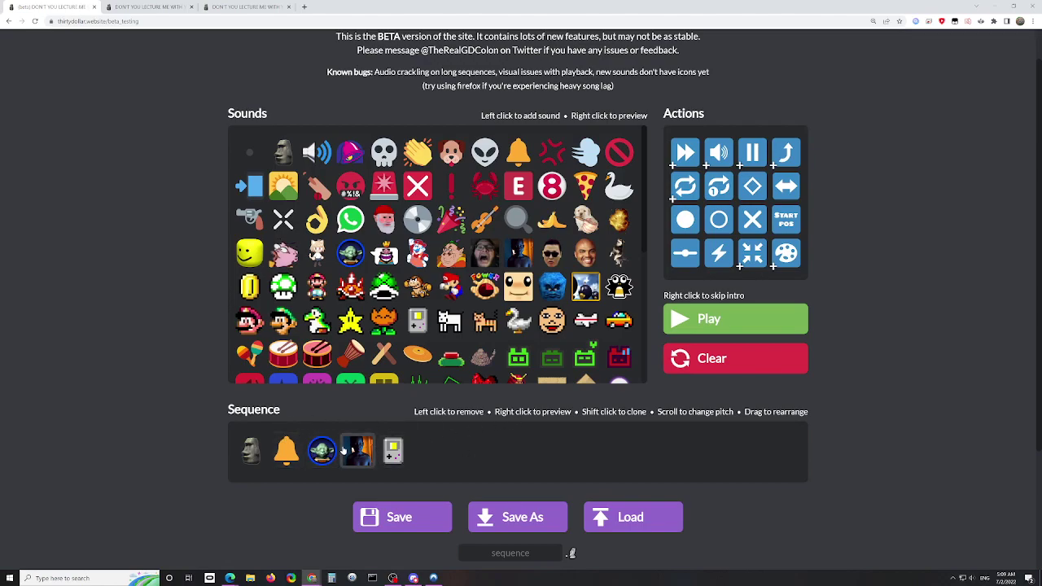
{"action": "scroll", "coordinate": [324, 453], "scroll_direction": "up", "scroll_amount": 2}
{"action": "scroll", "coordinate": [327, 456], "scroll_direction": "down", "scroll_amount": 6}
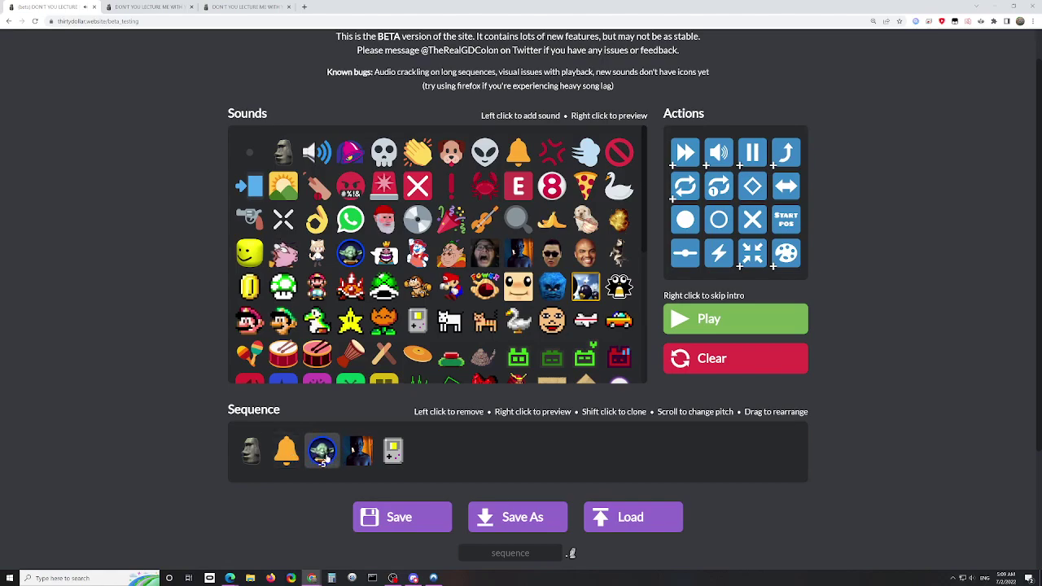
{"action": "scroll", "coordinate": [324, 456], "scroll_direction": "up", "scroll_amount": 1}
- Add the Amogus sound to the end of the sequence, vary its pitch up and down, and remove it again
{"action": "scroll", "coordinate": [485, 320], "scroll_direction": "down", "scroll_amount": 8}
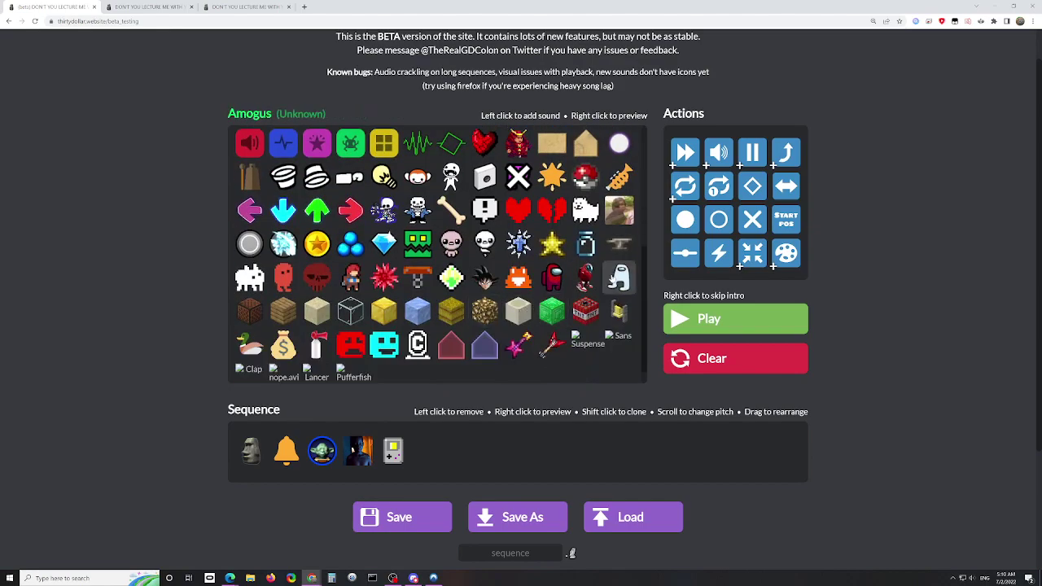
{"action": "left_click", "coordinate": [619, 278]}
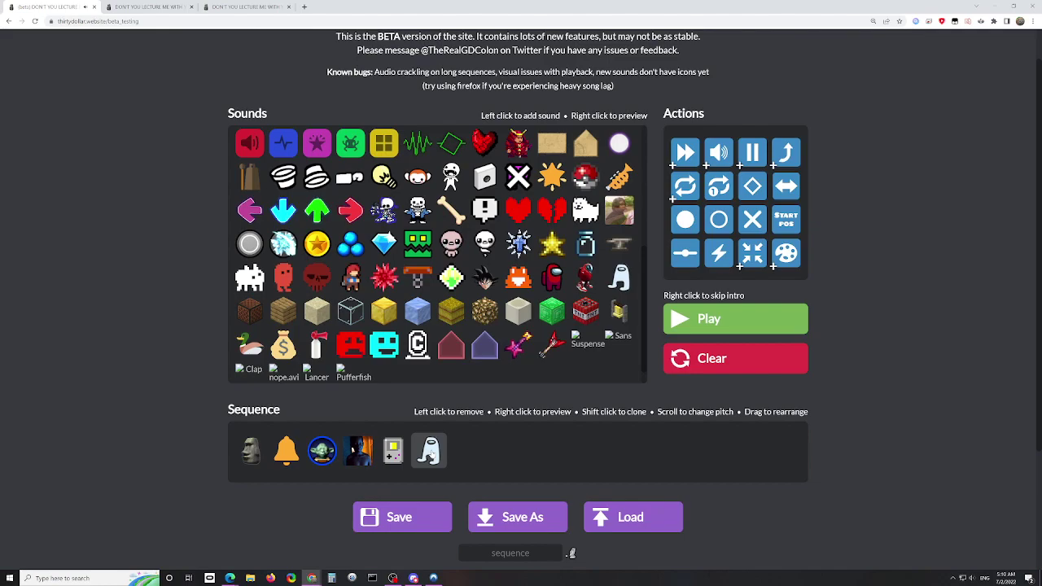
{"action": "scroll", "coordinate": [429, 453], "scroll_direction": "up", "scroll_amount": 14}
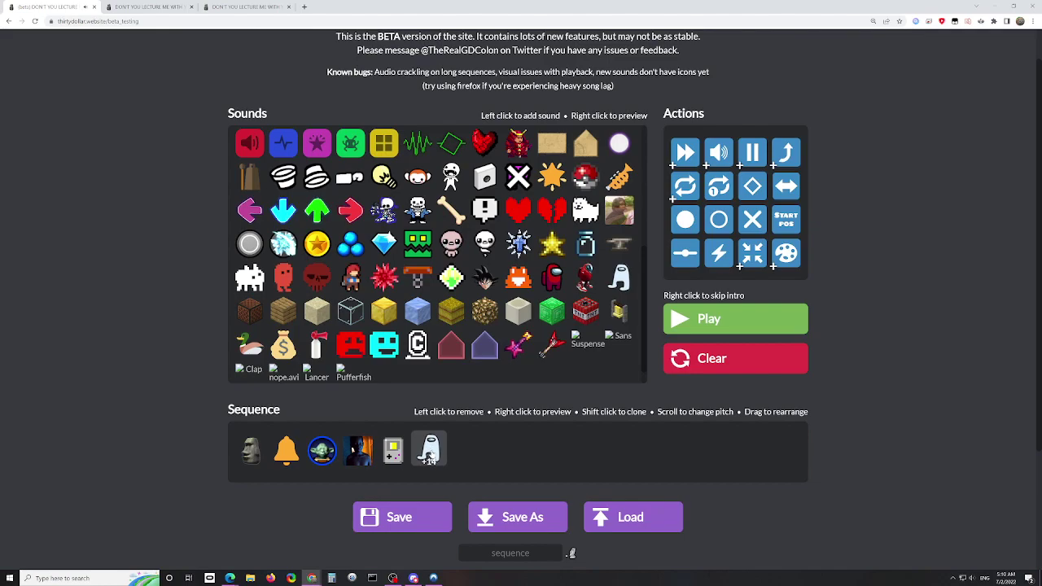
{"action": "scroll", "coordinate": [429, 456], "scroll_direction": "down", "scroll_amount": 3}
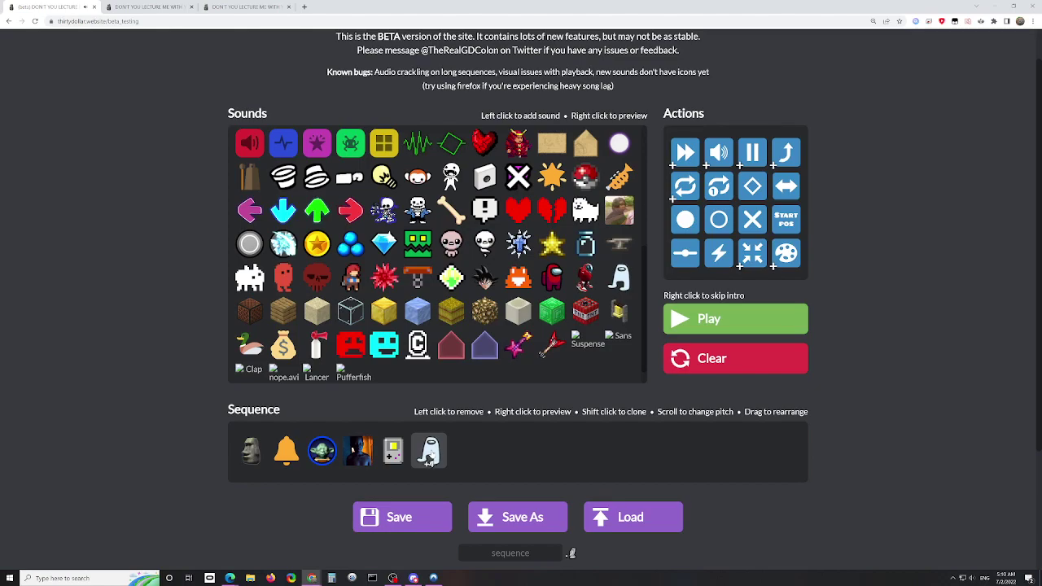
{"action": "scroll", "coordinate": [430, 456], "scroll_direction": "down", "scroll_amount": 3}
{"action": "left_click", "coordinate": [426, 452]}
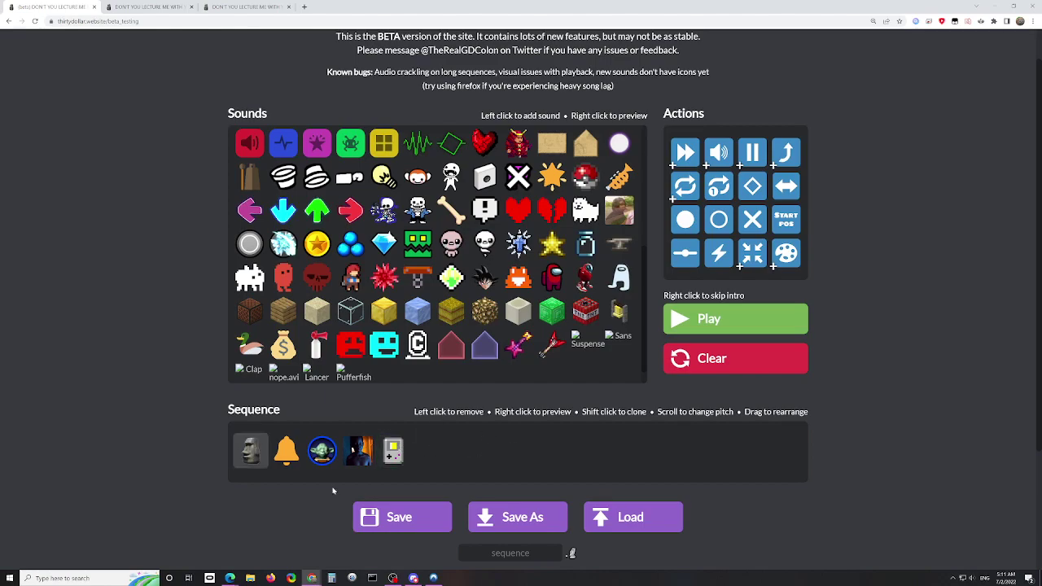
- Preview the Game Boy sound in the sequence and clone it seven times
{"action": "right_click", "coordinate": [392, 458]}
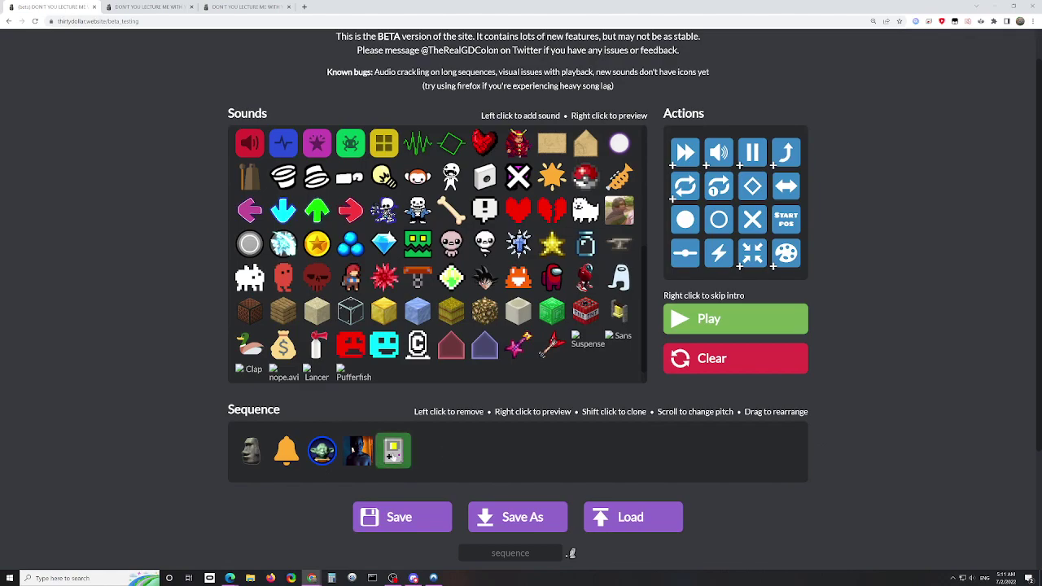
{"action": "left_click", "coordinate": [392, 453], "text": "shift"}
{"action": "left_click", "coordinate": [391, 452], "text": "shift"}
{"action": "left_click", "coordinate": [392, 453], "text": "shift"}
{"action": "left_click", "coordinate": [392, 452], "text": "shift"}
{"action": "left_click", "coordinate": [392, 453], "text": "shift"}
{"action": "left_click", "coordinate": [392, 453], "text": "shift"}
{"action": "left_click", "coordinate": [392, 452], "text": "shift"}
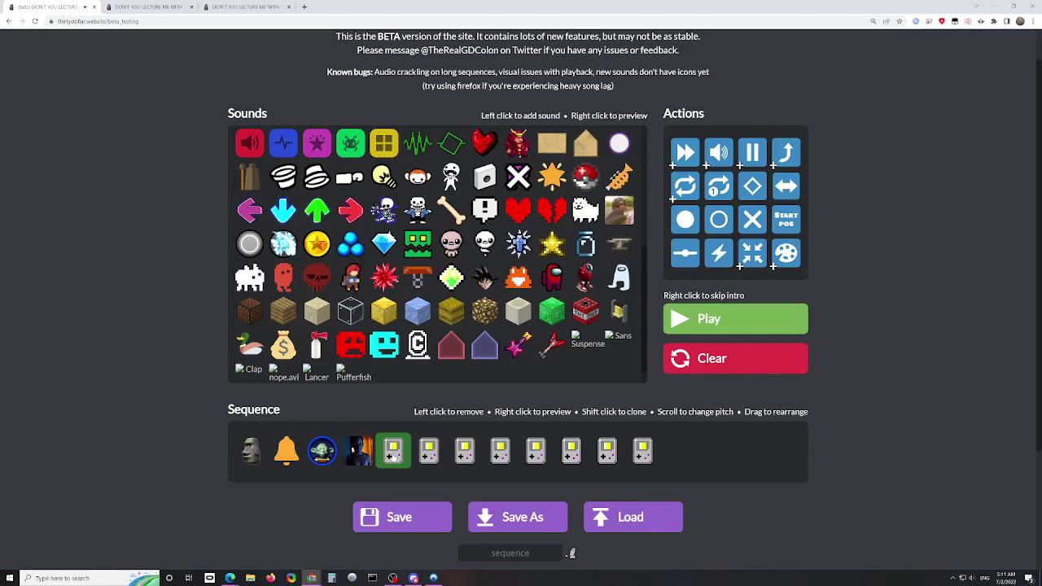
- Move the Yoda sound between the third and fourth Game Boy sounds, and clone it to the end of the sequence
{"action": "left_click_drag", "start_coordinate": [314, 451], "coordinate": [464, 452]}
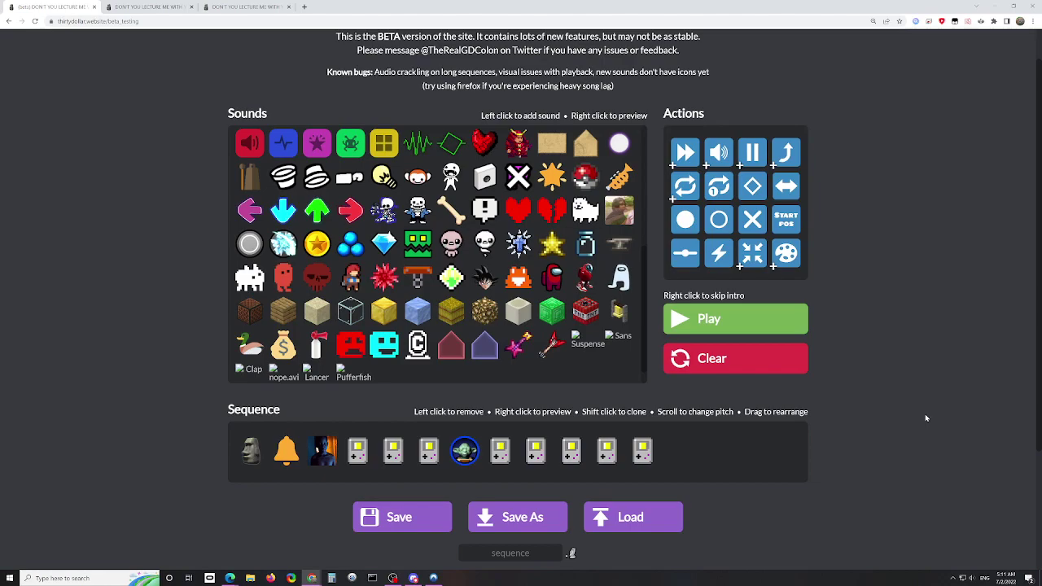
{"action": "key", "text": "space"}
{"action": "scroll", "coordinate": [919, 376], "scroll_direction": "down", "scroll_amount": 1}
{"action": "right_click", "coordinate": [564, 419]}
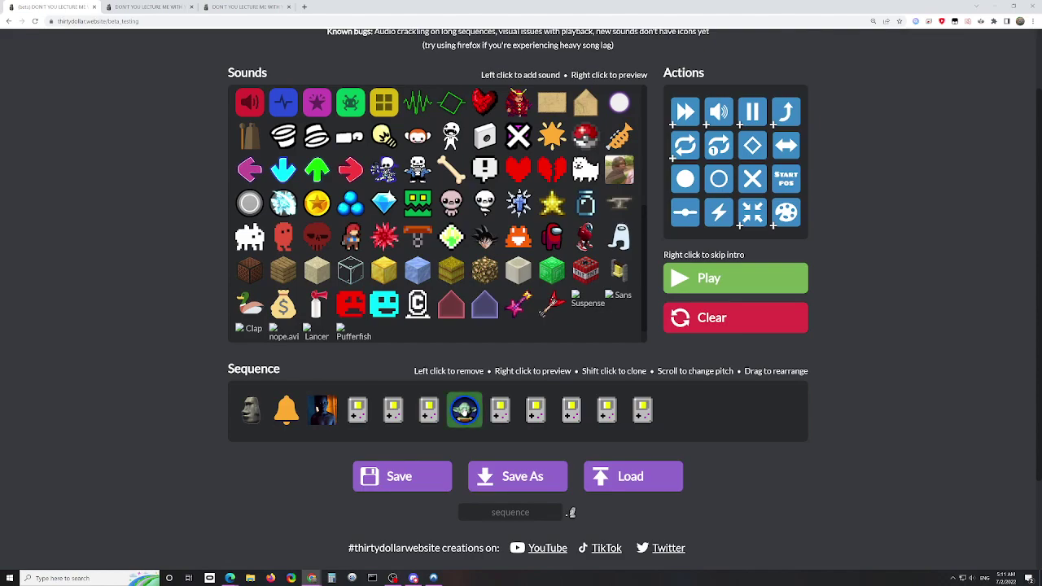
{"action": "left_click", "coordinate": [464, 409], "text": "shift"}
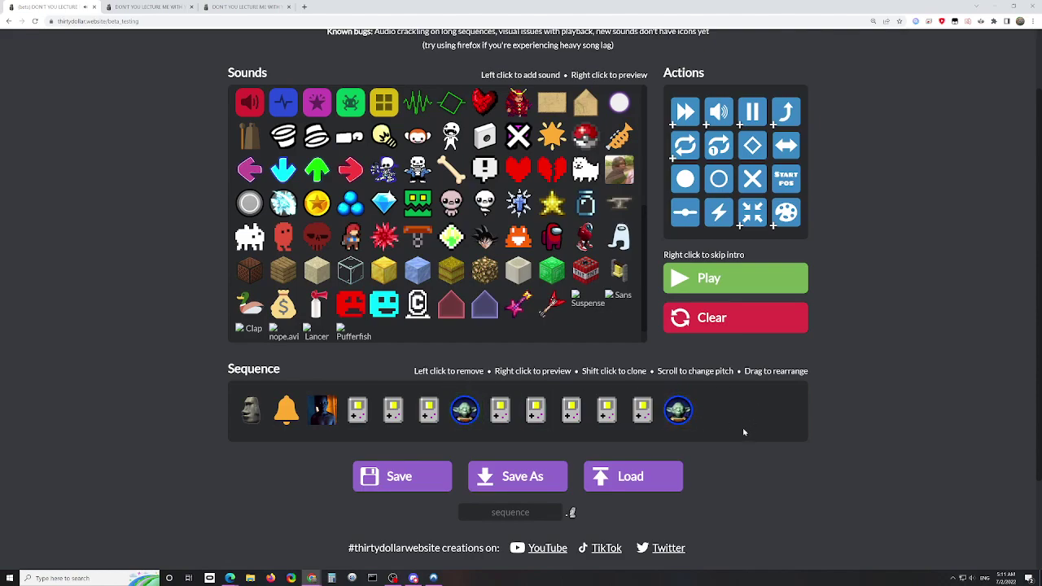
- Add the red-haired climber and red spiky burst sounds to the regular site's sequence, and return to the beta page
{"action": "left_click", "coordinate": [181, 6]}
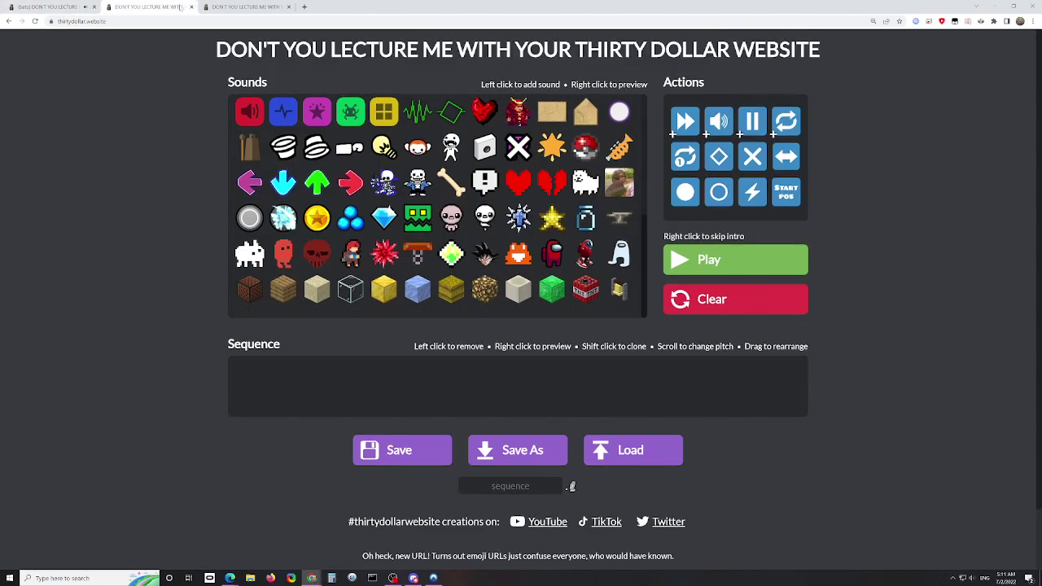
{"action": "left_click", "coordinate": [351, 253]}
{"action": "left_click", "coordinate": [383, 253]}
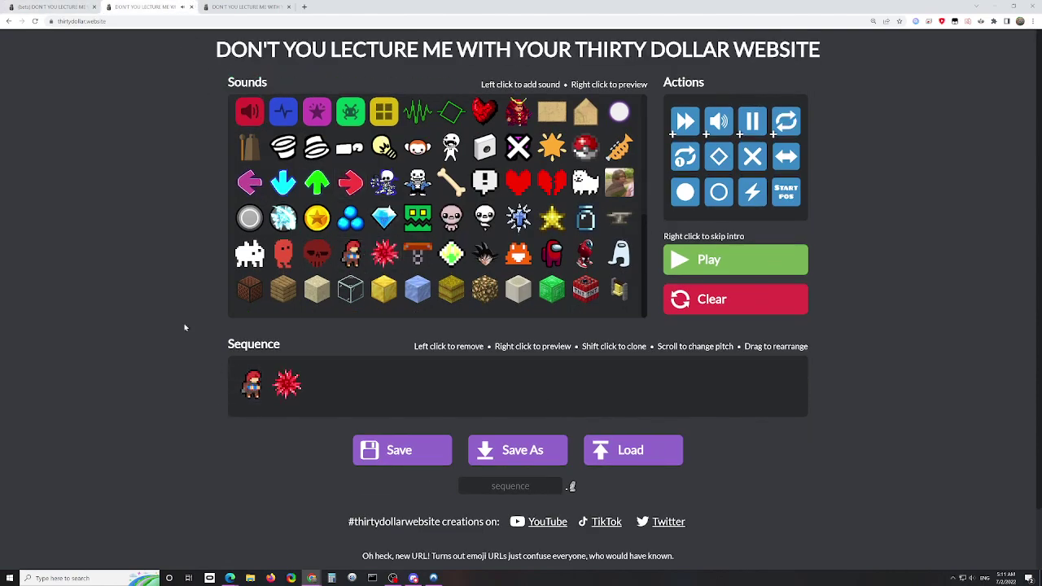
{"action": "left_click", "coordinate": [60, 5]}
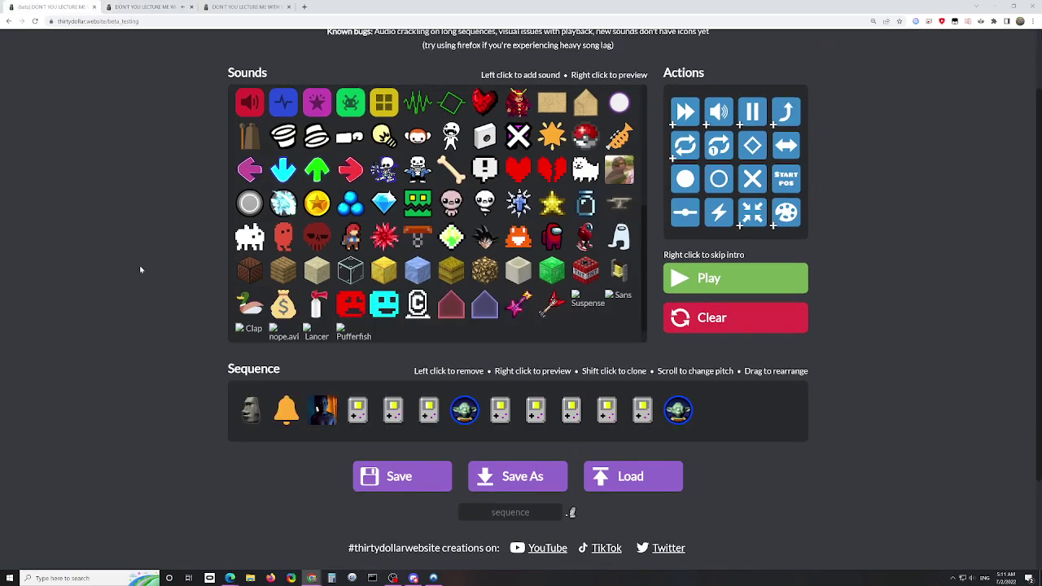
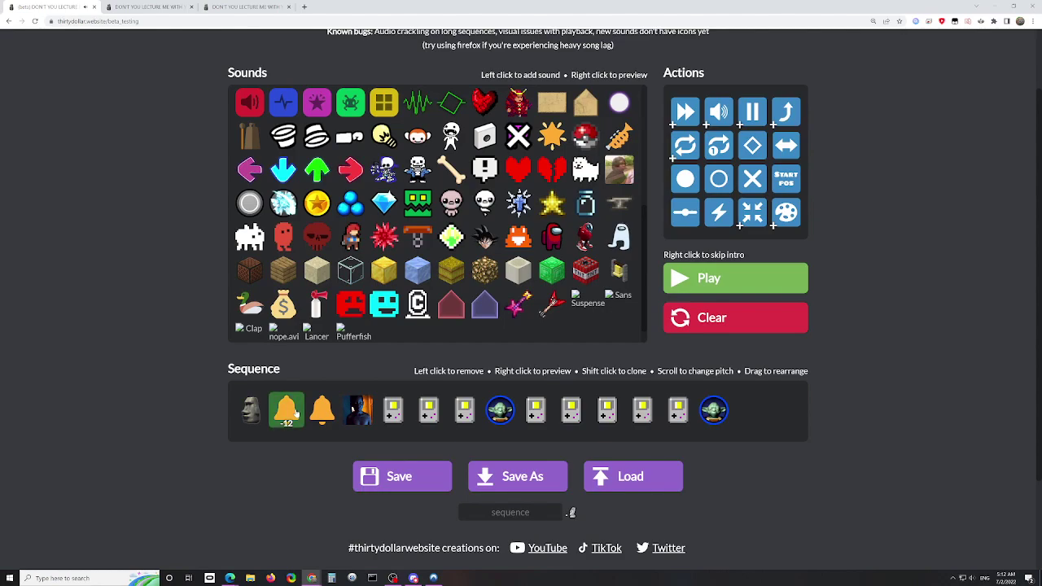
- Try other pitches on the first bell sound and return it to -12
{"action": "scroll", "coordinate": [298, 414], "scroll_direction": "up", "scroll_amount": 6}
{"action": "scroll", "coordinate": [286, 411], "scroll_direction": "down", "scroll_amount": 6}
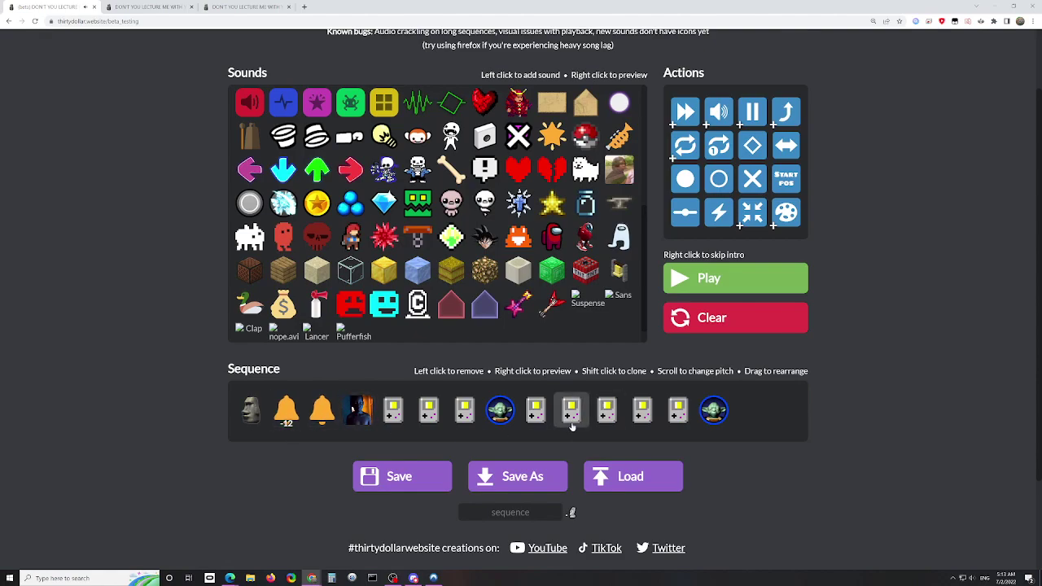
- Compare the options at the foot of the beta page with those on the regular site, and return to the beta page
{"action": "scroll", "coordinate": [572, 431], "scroll_direction": "up", "scroll_amount": 1}
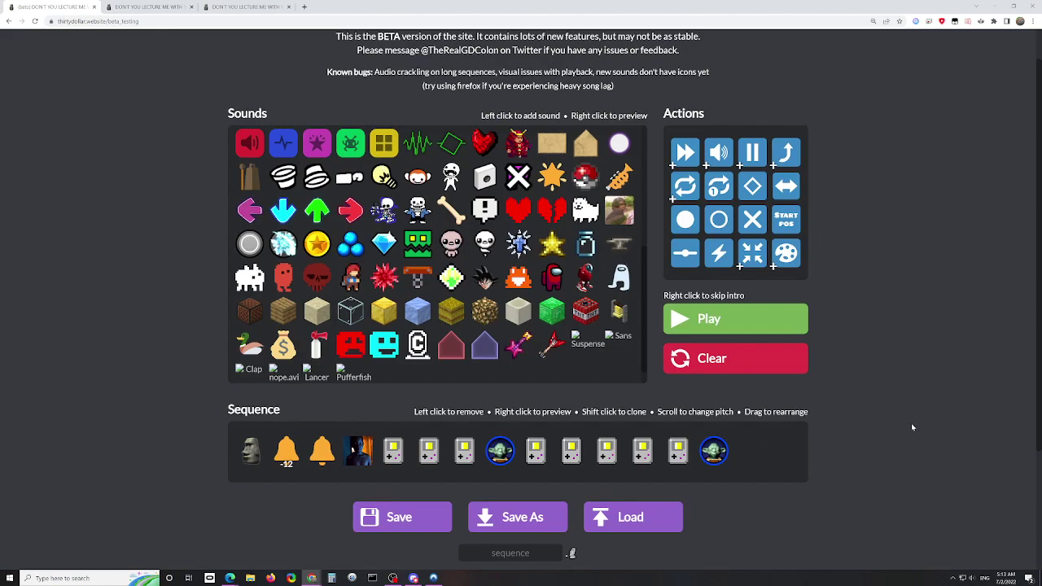
{"action": "scroll", "coordinate": [919, 416], "scroll_direction": "down", "scroll_amount": 4}
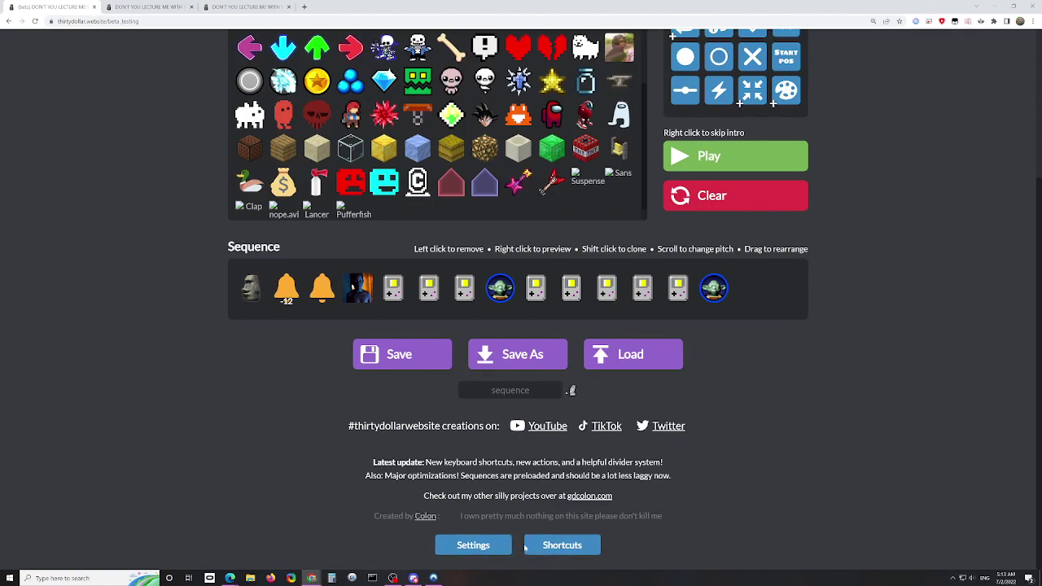
{"action": "left_click", "coordinate": [119, 8]}
{"action": "scroll", "coordinate": [343, 267], "scroll_direction": "down", "scroll_amount": 1}
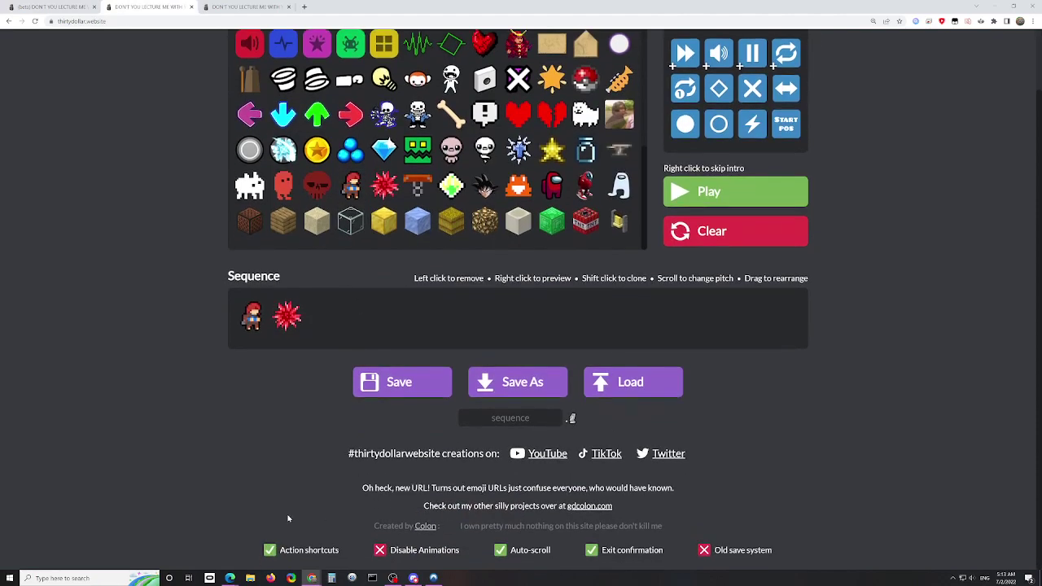
{"action": "left_click", "coordinate": [40, 7]}
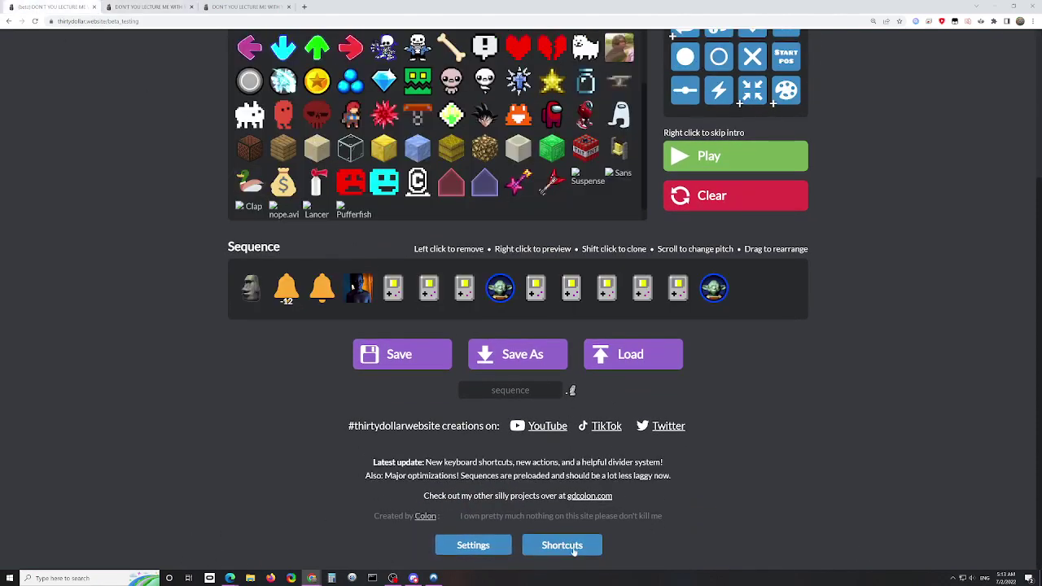
- Read through the full Keyboard Shortcuts list, from the sound list section to the global shortcuts, and close it
{"action": "left_click", "coordinate": [574, 551]}
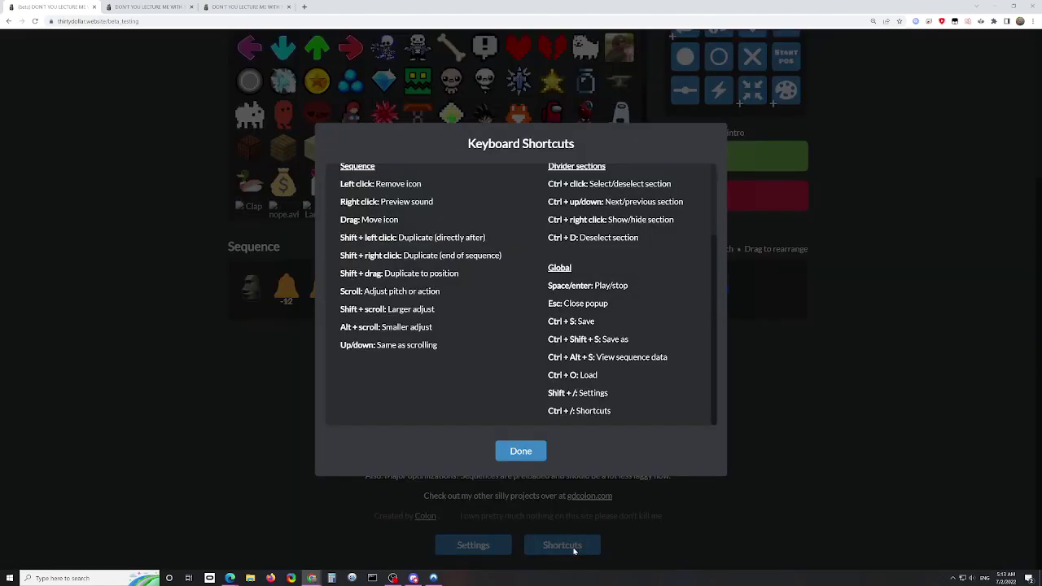
{"action": "scroll", "coordinate": [516, 379], "scroll_direction": "up", "scroll_amount": 2}
{"action": "scroll", "coordinate": [515, 379], "scroll_direction": "down", "scroll_amount": 3}
{"action": "scroll", "coordinate": [515, 379], "scroll_direction": "up", "scroll_amount": 3}
{"action": "scroll", "coordinate": [515, 379], "scroll_direction": "down", "scroll_amount": 3}
{"action": "scroll", "coordinate": [515, 380], "scroll_direction": "up", "scroll_amount": 3}
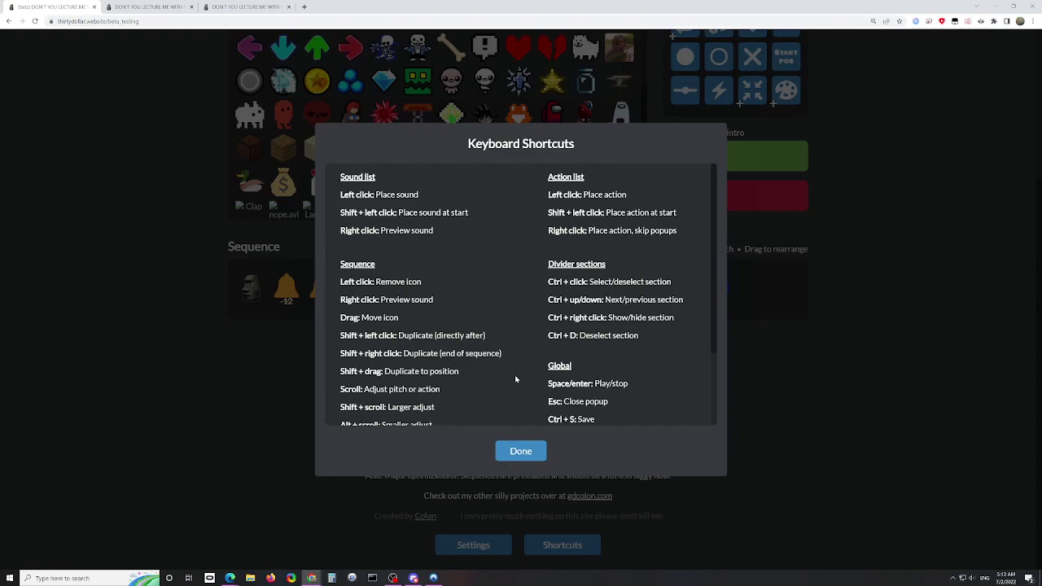
{"action": "scroll", "coordinate": [515, 380], "scroll_direction": "down", "scroll_amount": 1}
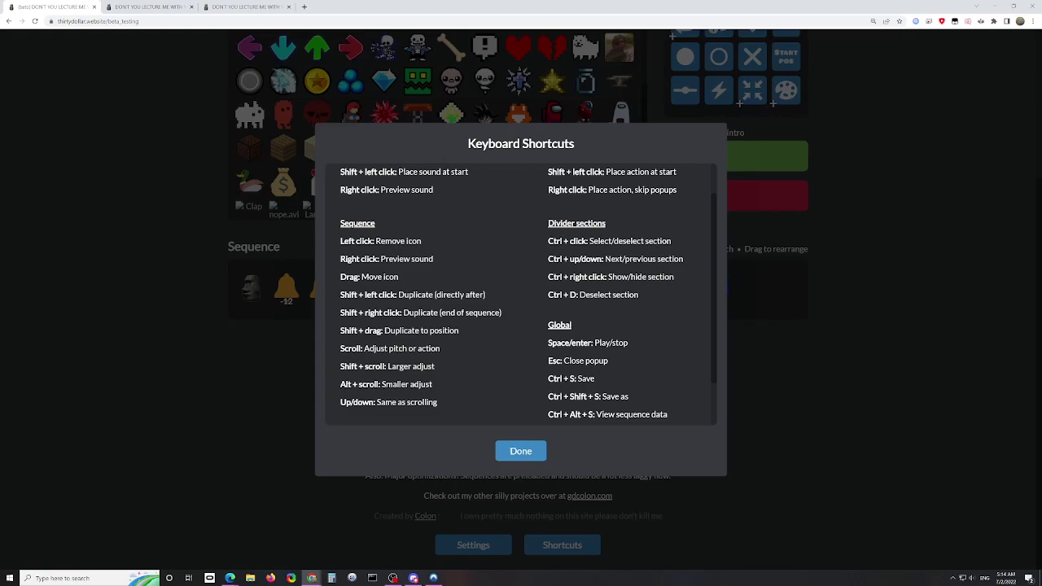
{"action": "scroll", "coordinate": [472, 332], "scroll_direction": "down", "scroll_amount": 1}
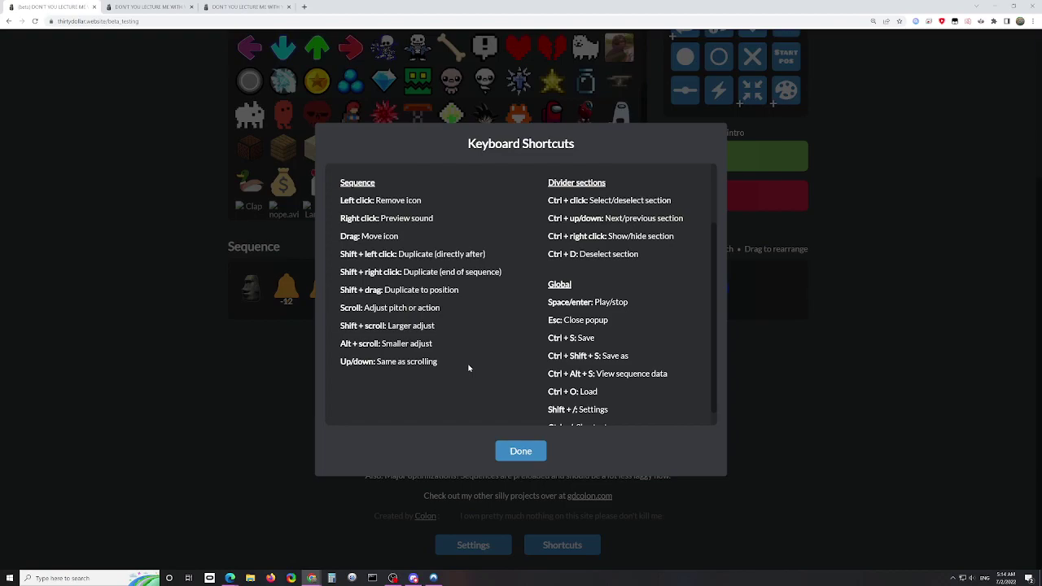
{"action": "scroll", "coordinate": [469, 368], "scroll_direction": "up", "scroll_amount": 2}
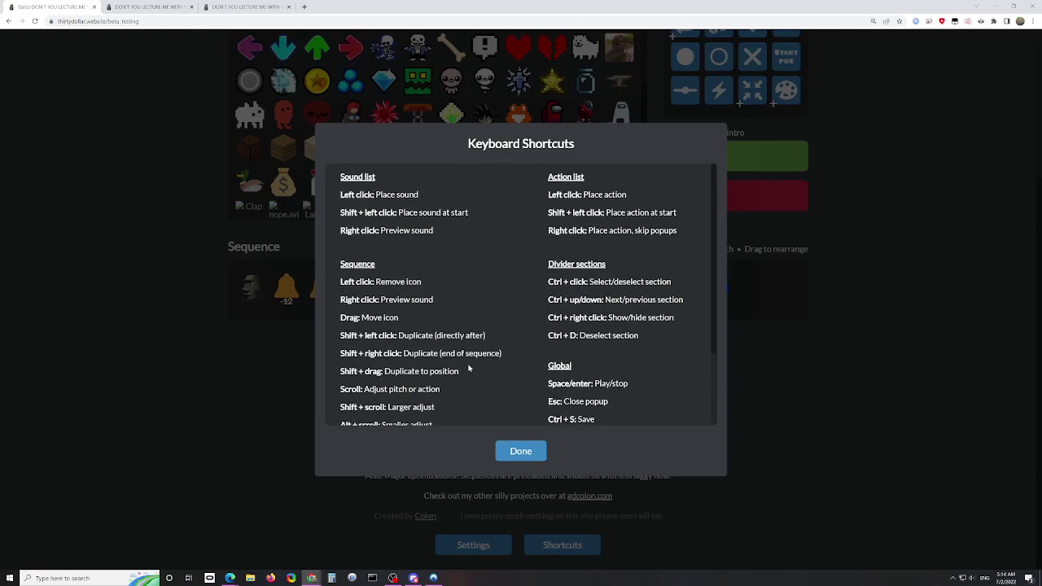
{"action": "scroll", "coordinate": [469, 368], "scroll_direction": "down", "scroll_amount": 3}
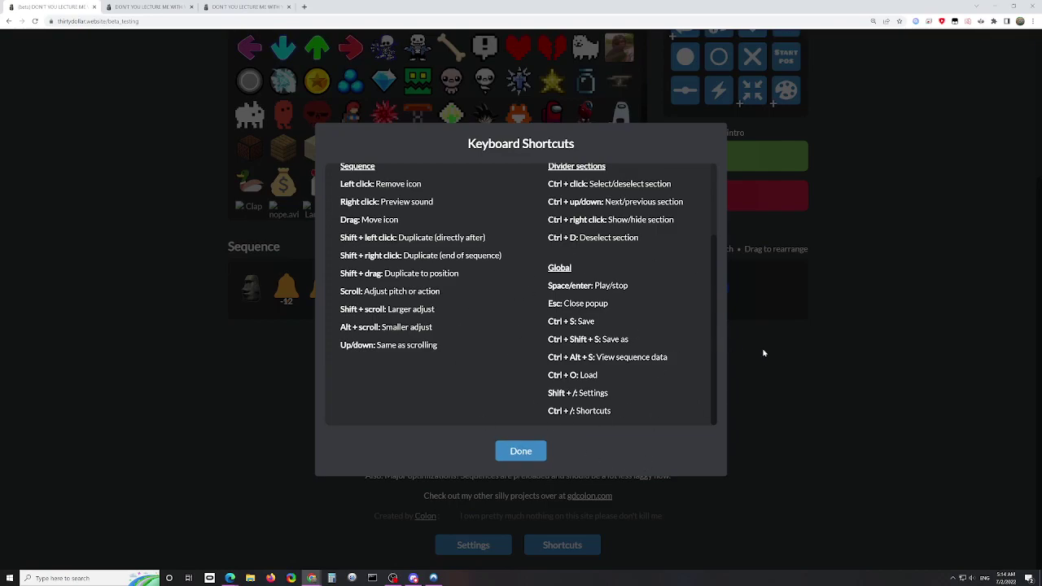
{"action": "left_click", "coordinate": [862, 358]}
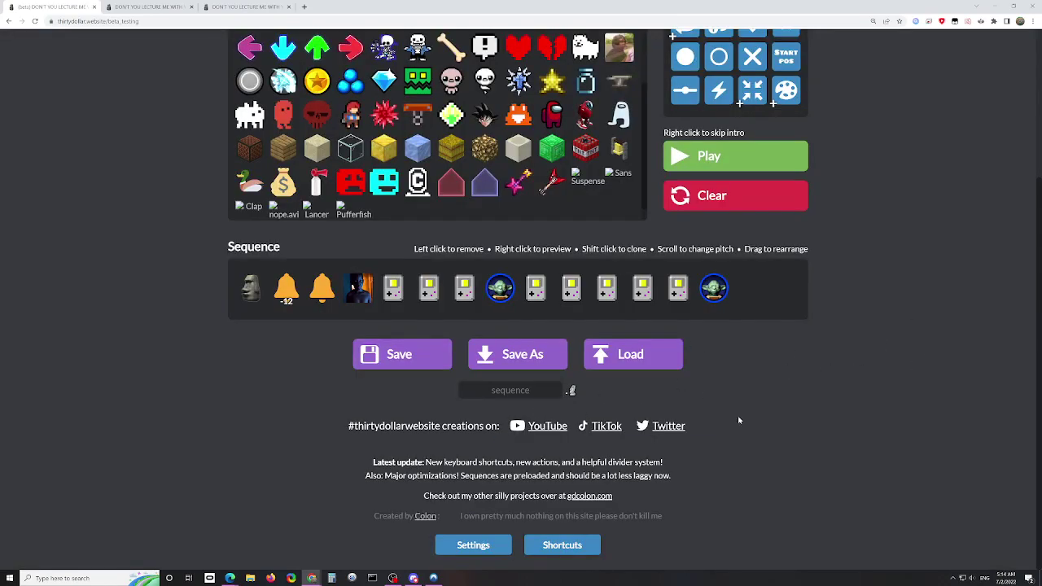
- Reopen the Keyboard Shortcuts list to check how it is opened, bring it up once more, and close it
{"action": "left_click", "coordinate": [557, 548]}
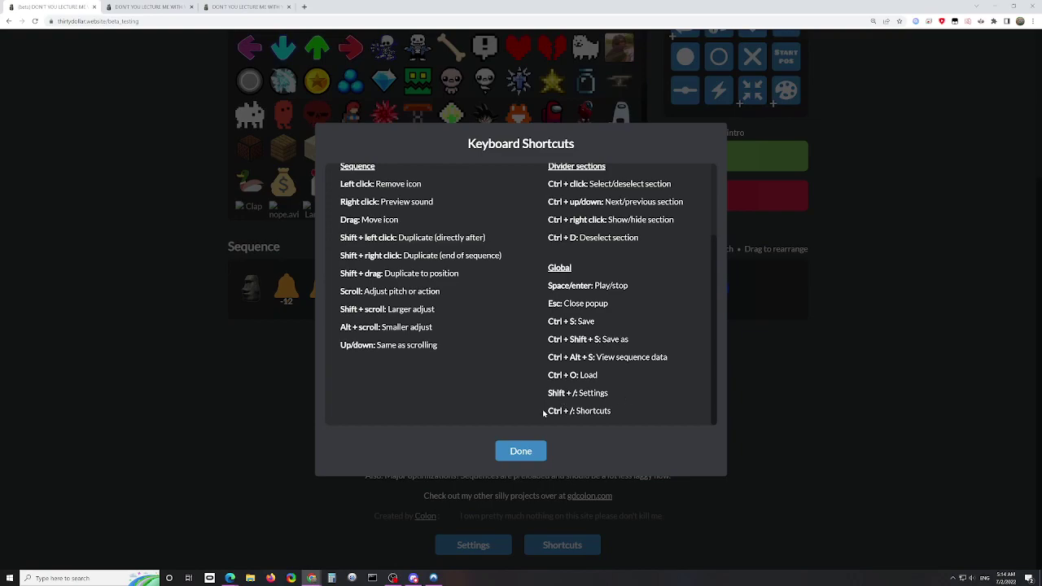
{"action": "left_click", "coordinate": [520, 452]}
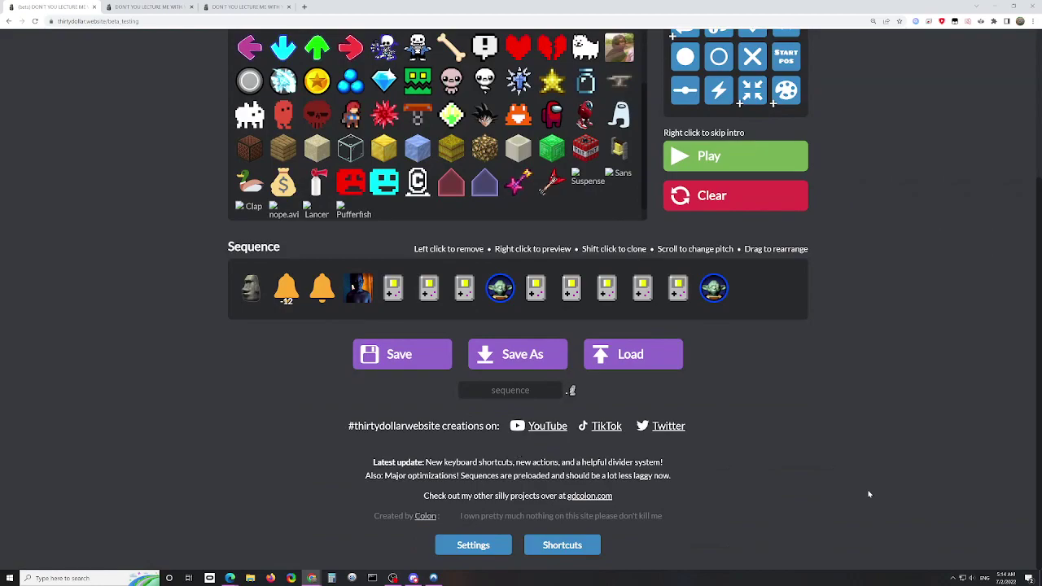
{"action": "key", "text": "ctrl+slash"}
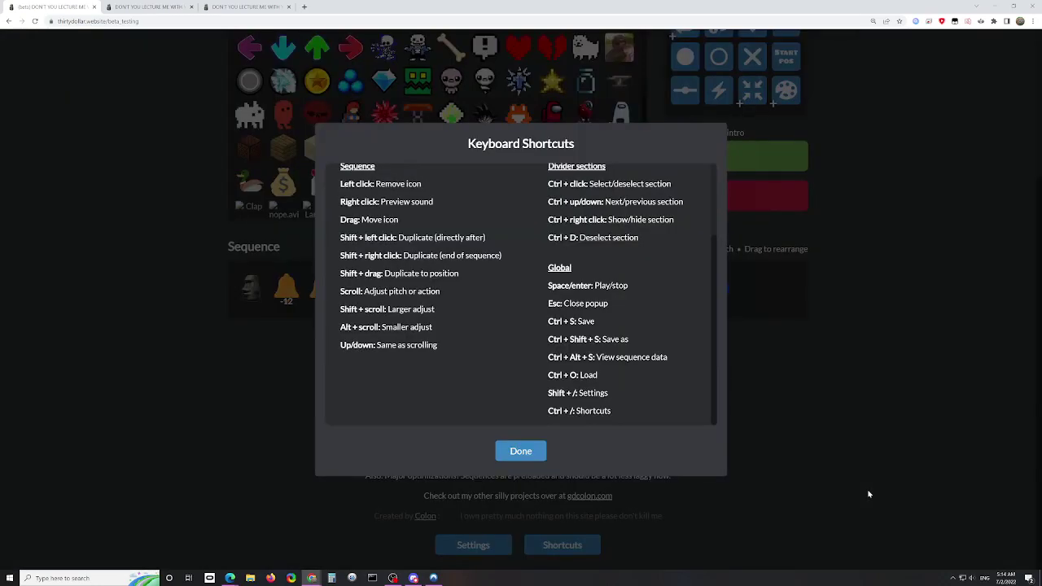
{"action": "key", "text": "Escape"}
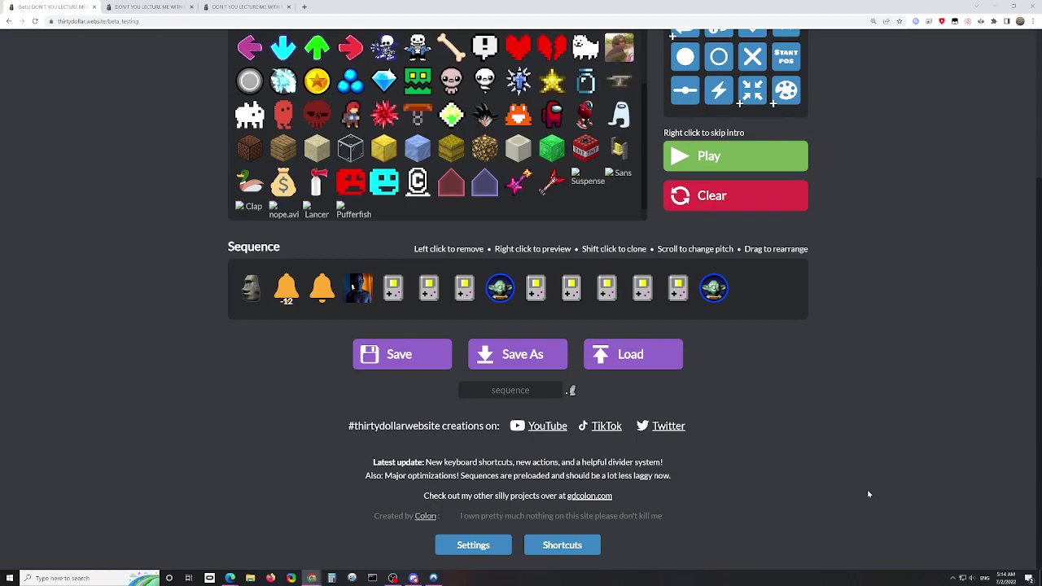
- Read the description of the Action shortcuts setting and close the settings
{"action": "left_click", "coordinate": [498, 545]}
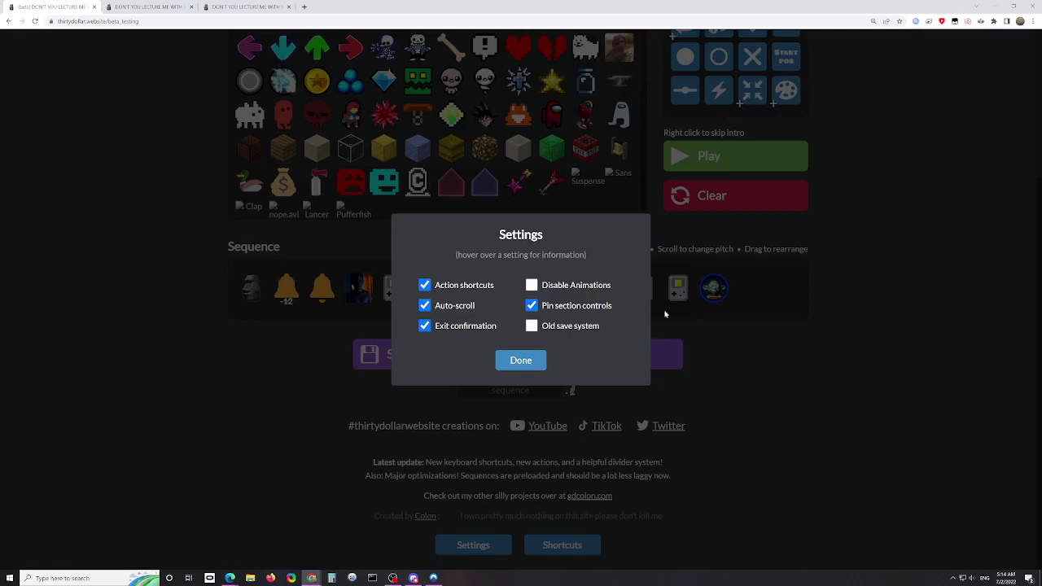
{"action": "mouse_move", "coordinate": [463, 284]}
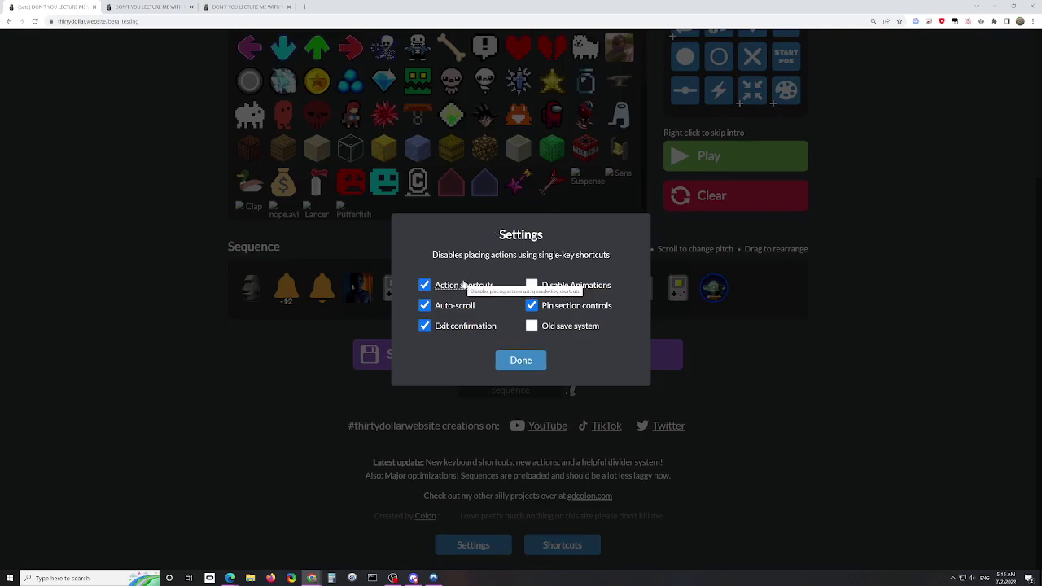
{"action": "left_click", "coordinate": [795, 396]}
- Add the double-arrow action to the end of the sequence and remove it again
{"action": "scroll", "coordinate": [795, 396], "scroll_direction": "up", "scroll_amount": 2}
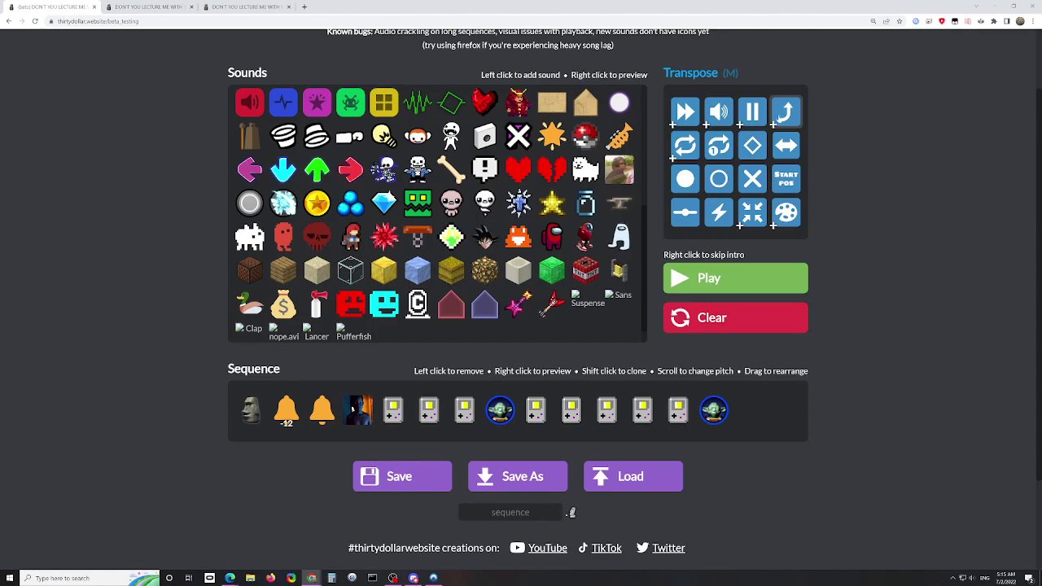
{"action": "left_click", "coordinate": [787, 139]}
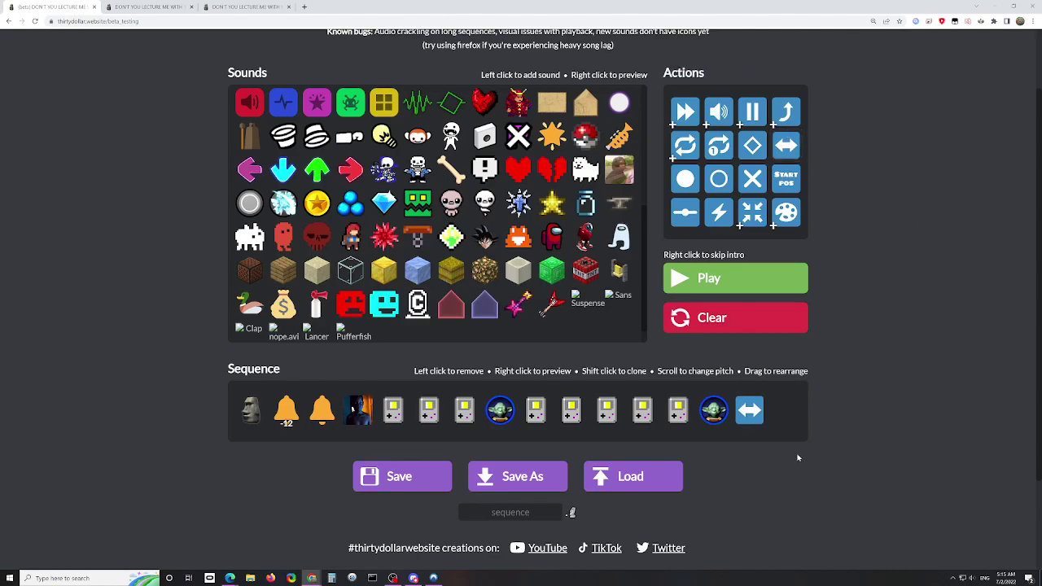
{"action": "left_click", "coordinate": [759, 421]}
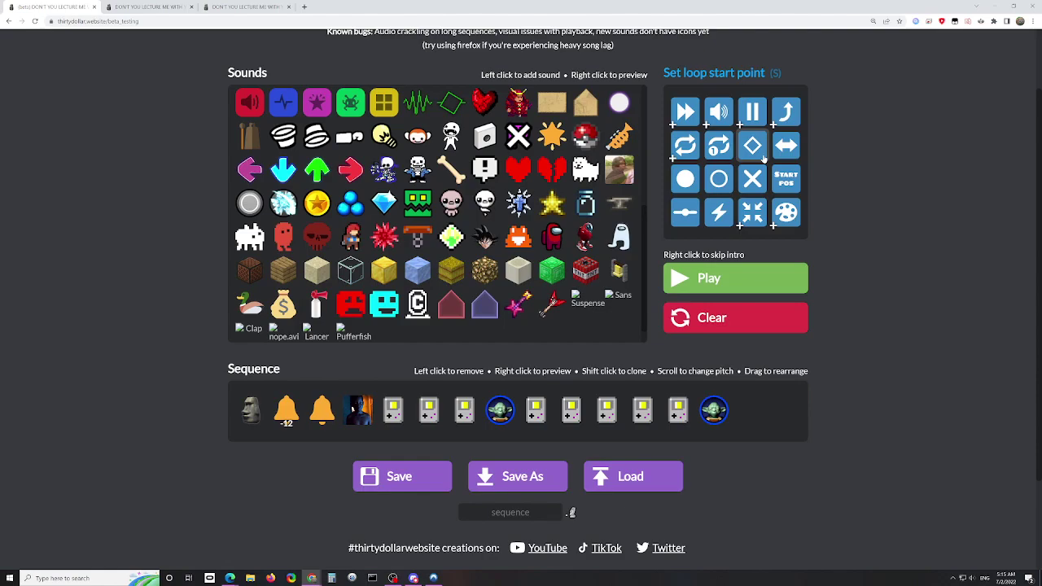
- Read the description of the Pin section controls setting and close the settings
{"action": "scroll", "coordinate": [859, 285], "scroll_direction": "down", "scroll_amount": 2}
{"action": "scroll", "coordinate": [859, 285], "scroll_direction": "up", "scroll_amount": 2}
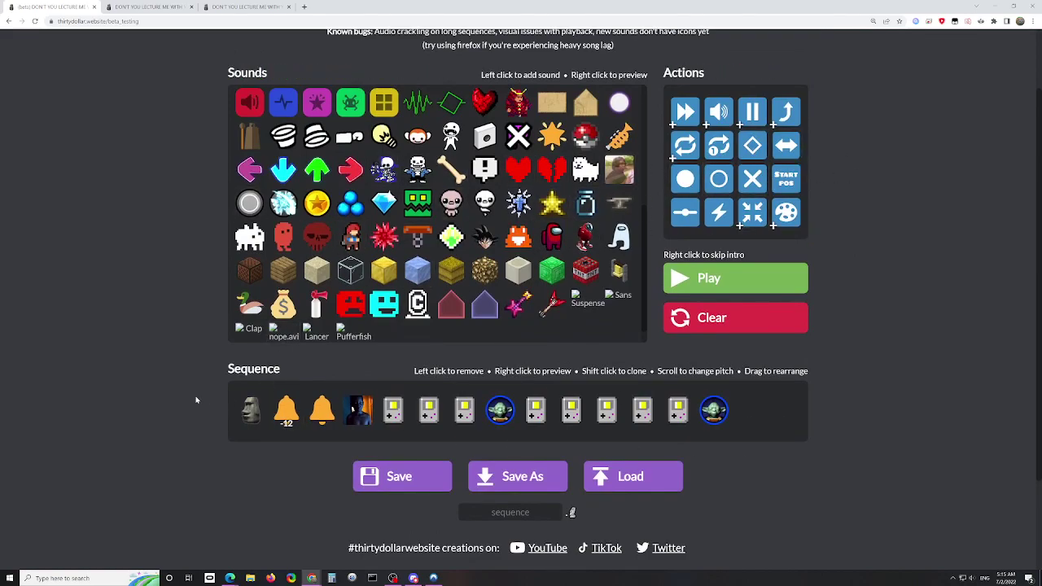
{"action": "scroll", "coordinate": [415, 426], "scroll_direction": "down", "scroll_amount": 3}
{"action": "left_click", "coordinate": [473, 543]}
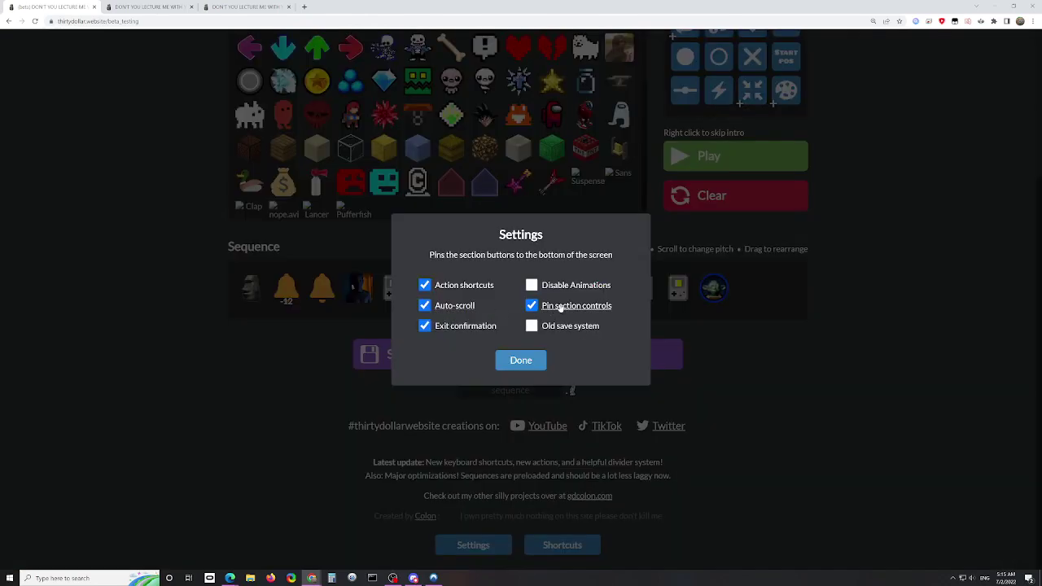
{"action": "left_click", "coordinate": [796, 417]}
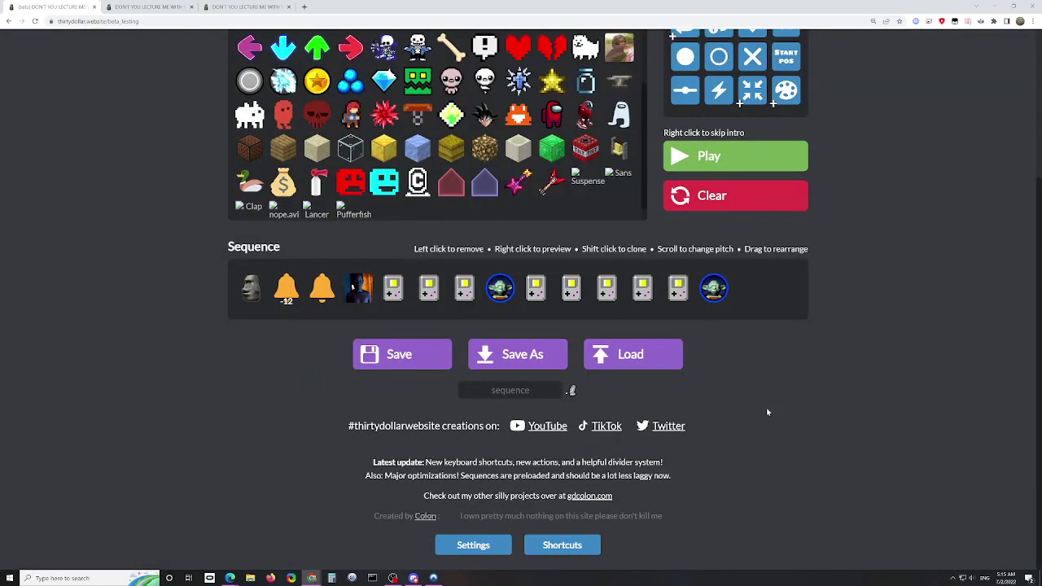
- Load the "autumn mountain fixed" sequence file and play it
{"action": "left_click", "coordinate": [606, 361]}
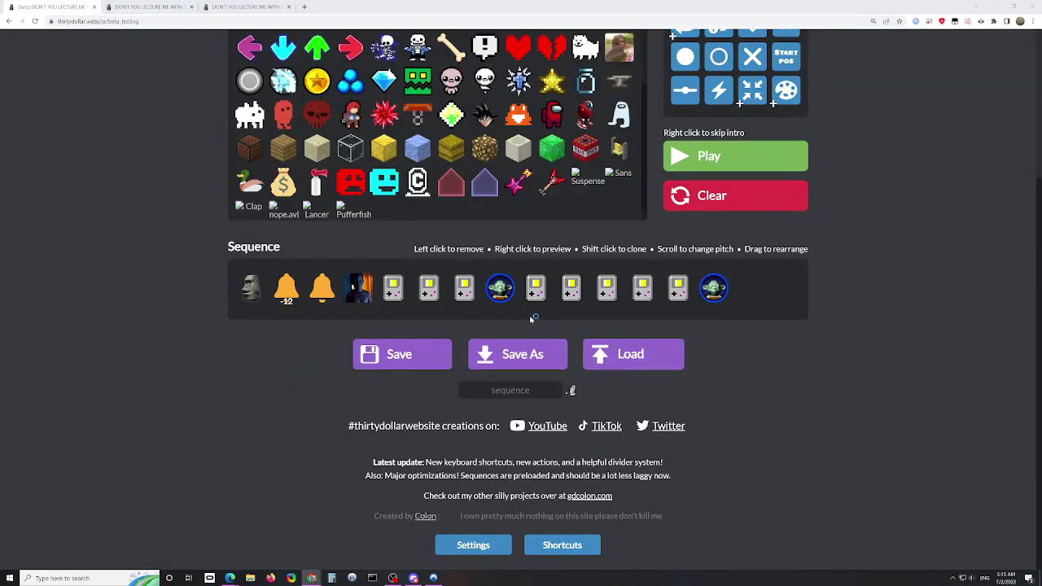
{"action": "left_click", "coordinate": [194, 73]}
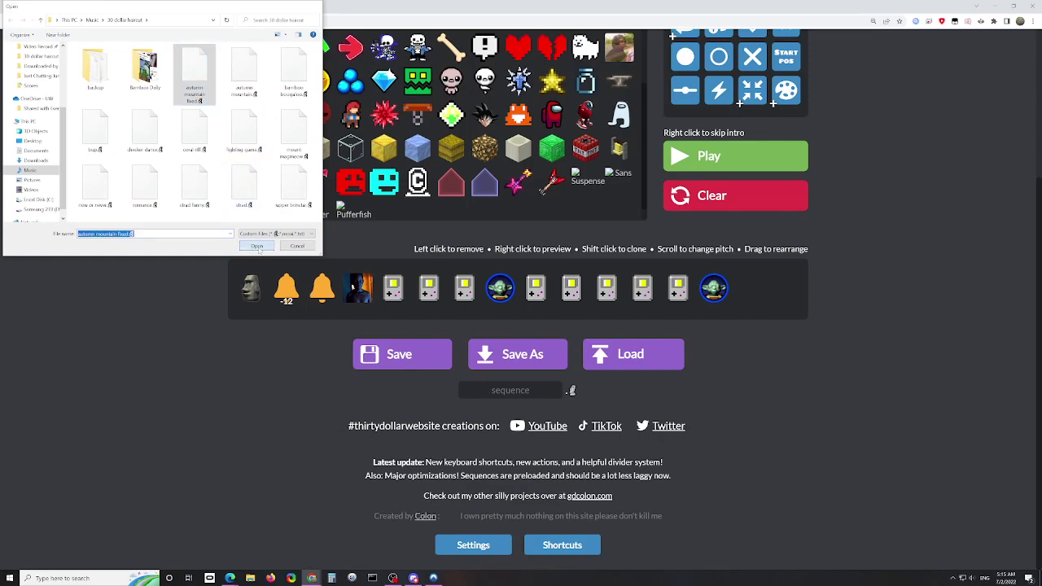
{"action": "left_click", "coordinate": [256, 246]}
{"action": "key", "text": "space"}
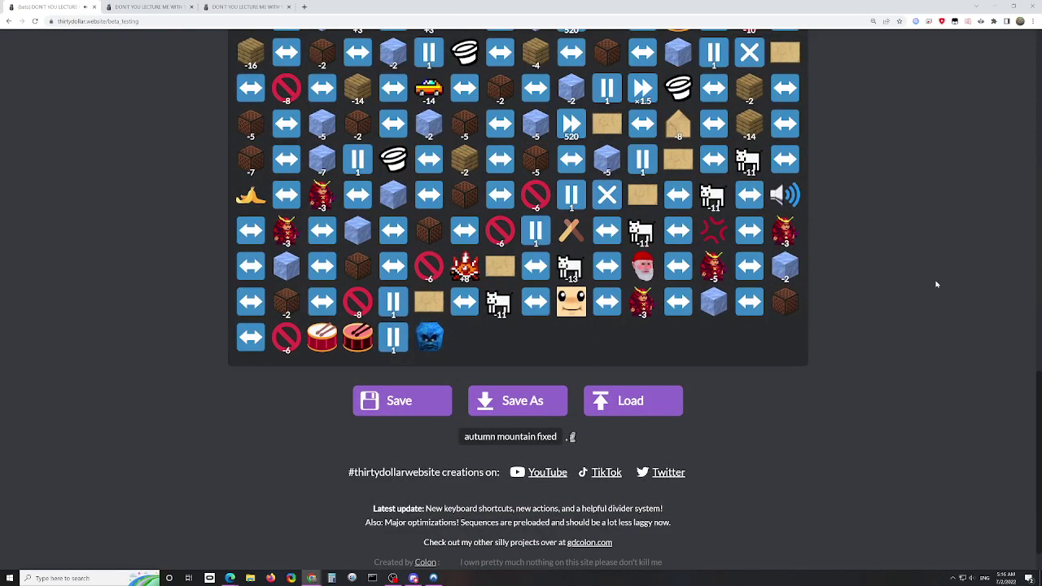
- Clear all sounds from the loaded sequence
{"action": "scroll", "coordinate": [933, 291], "scroll_direction": "up", "scroll_amount": 15}
{"action": "scroll", "coordinate": [887, 274], "scroll_direction": "up", "scroll_amount": 1}
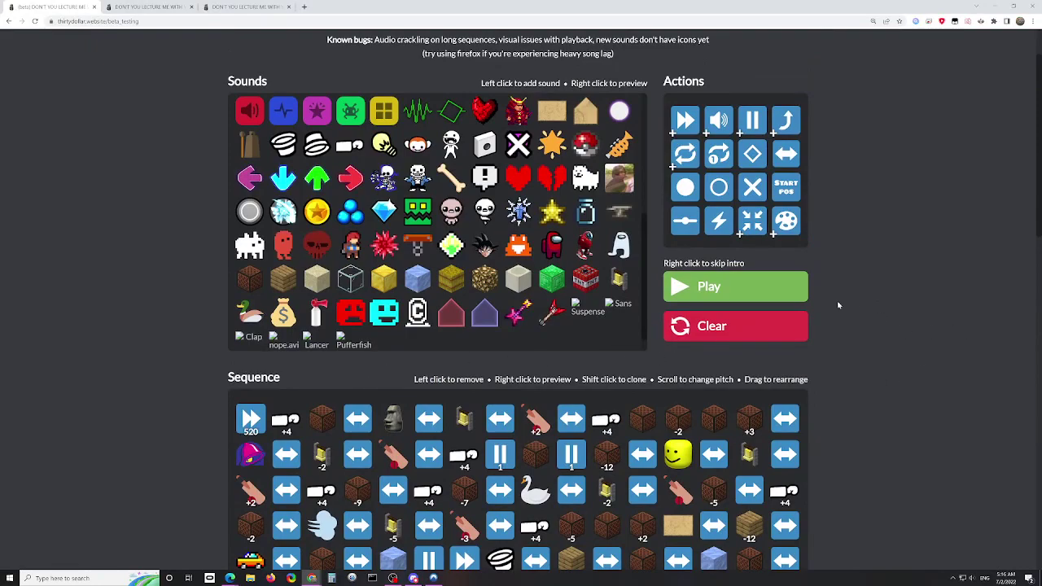
{"action": "left_click", "coordinate": [774, 332]}
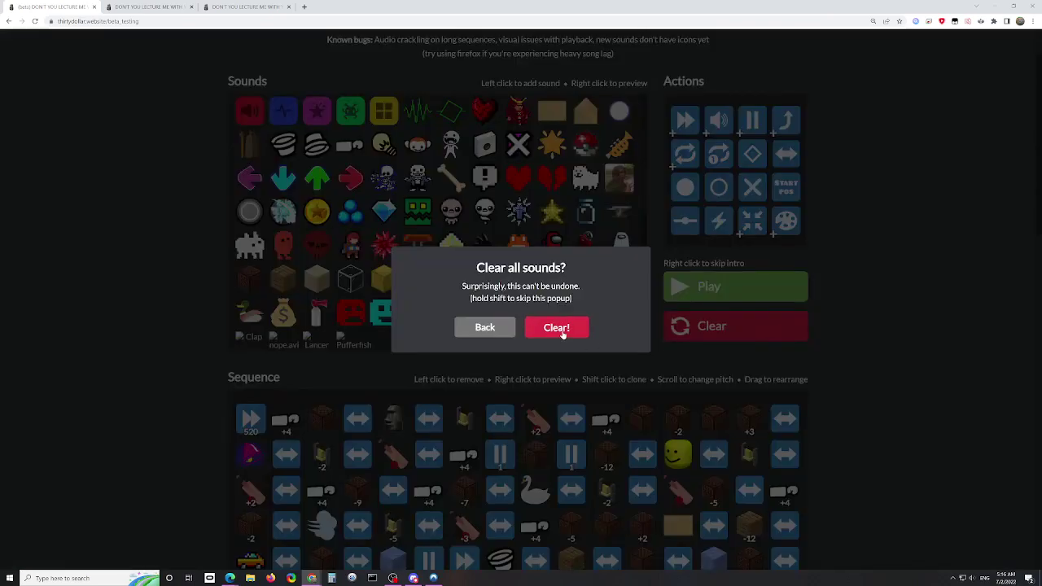
{"action": "left_click", "coordinate": [560, 328]}
- Read the description of the Exit confirmation setting and close the settings
{"action": "scroll", "coordinate": [529, 513], "scroll_direction": "down", "scroll_amount": 2}
{"action": "left_click", "coordinate": [473, 545]}
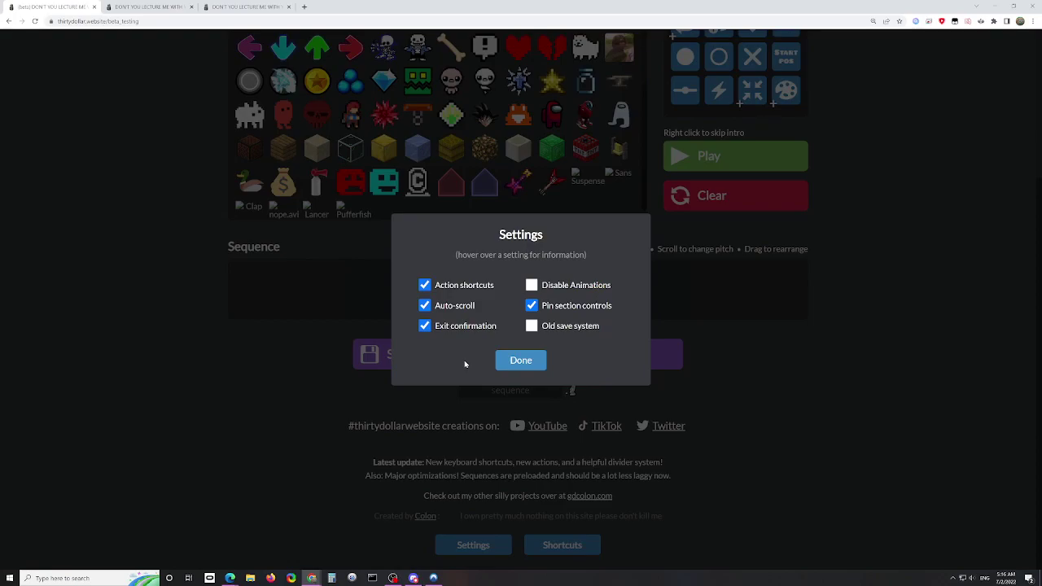
{"action": "mouse_move", "coordinate": [437, 330]}
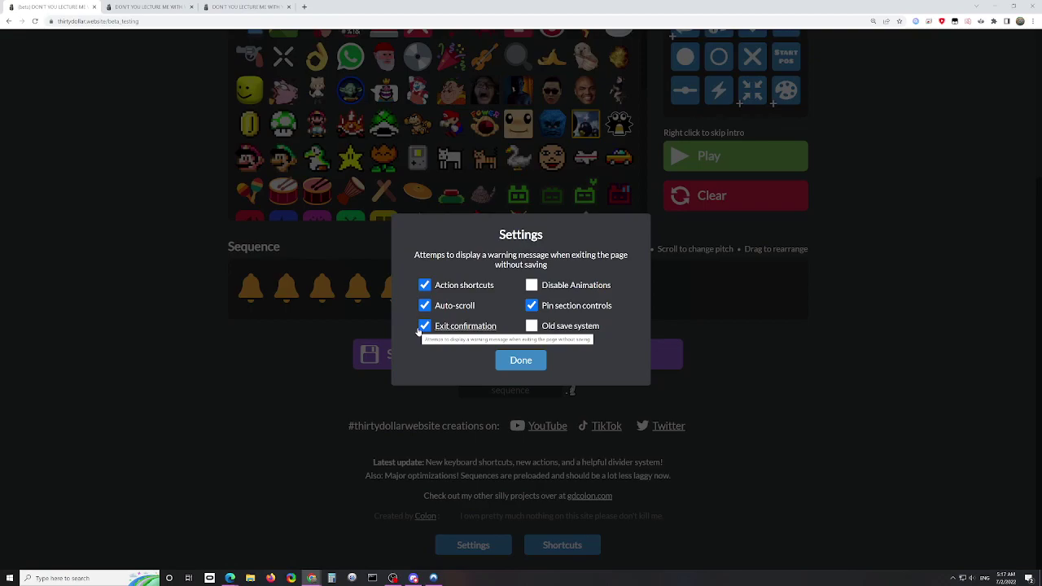
{"action": "left_click", "coordinate": [534, 360]}
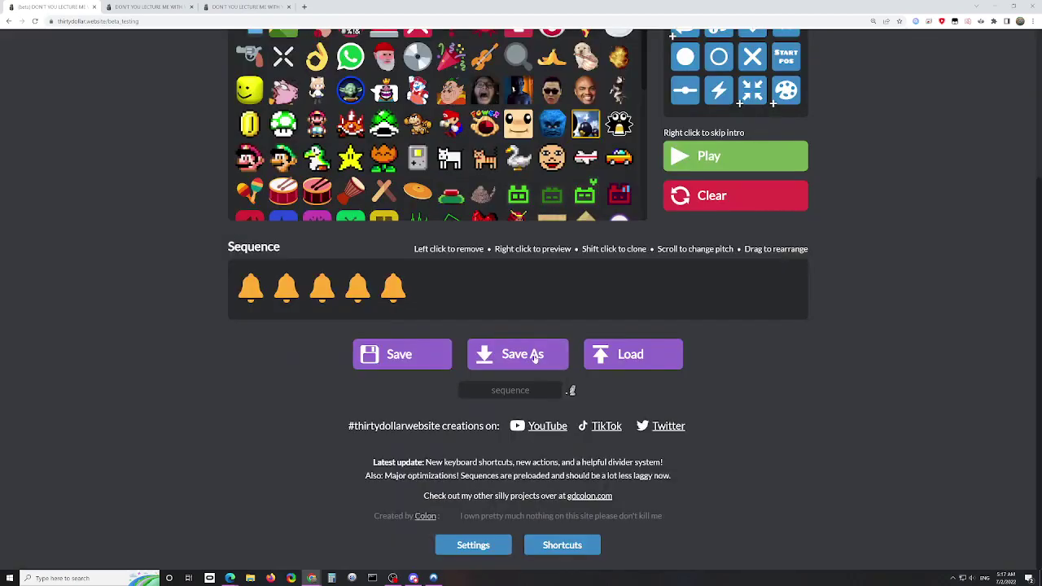
- Try to close the beta page and to go back from it, cancelling the leave-site prompt each time
{"action": "left_click", "coordinate": [94, 7]}
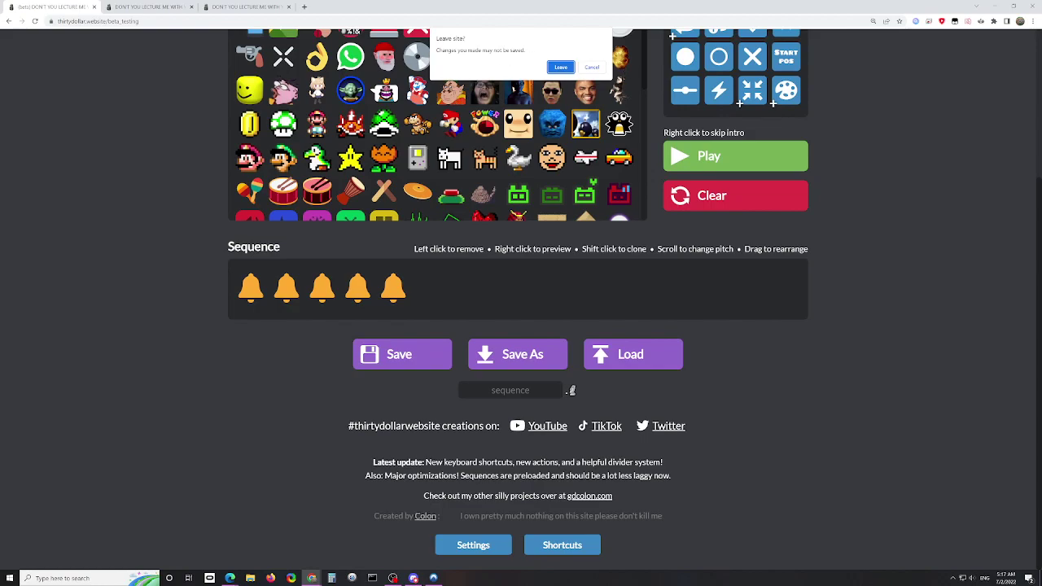
{"action": "left_click", "coordinate": [592, 67]}
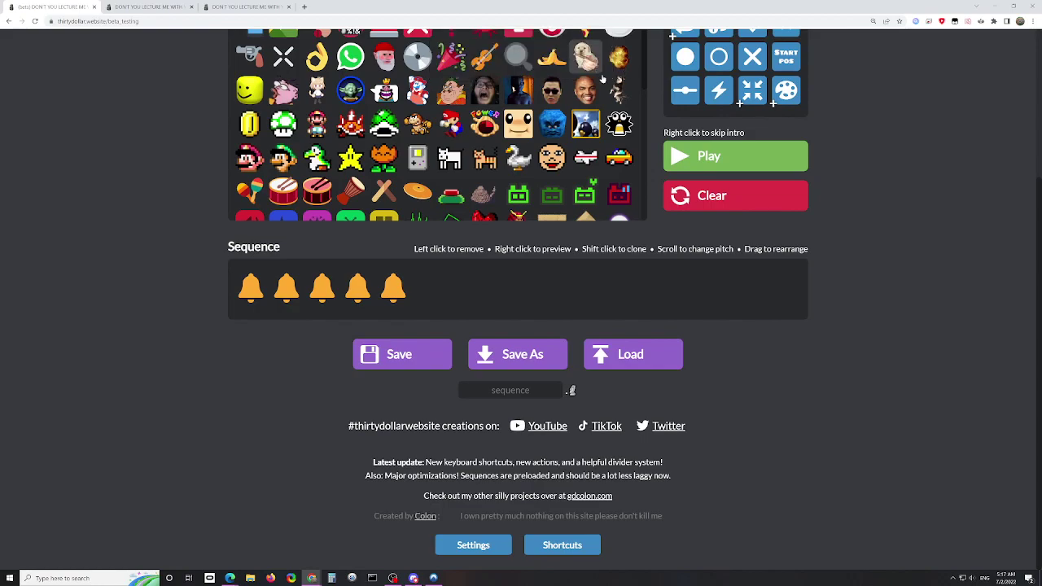
{"action": "right_click", "coordinate": [814, 155]}
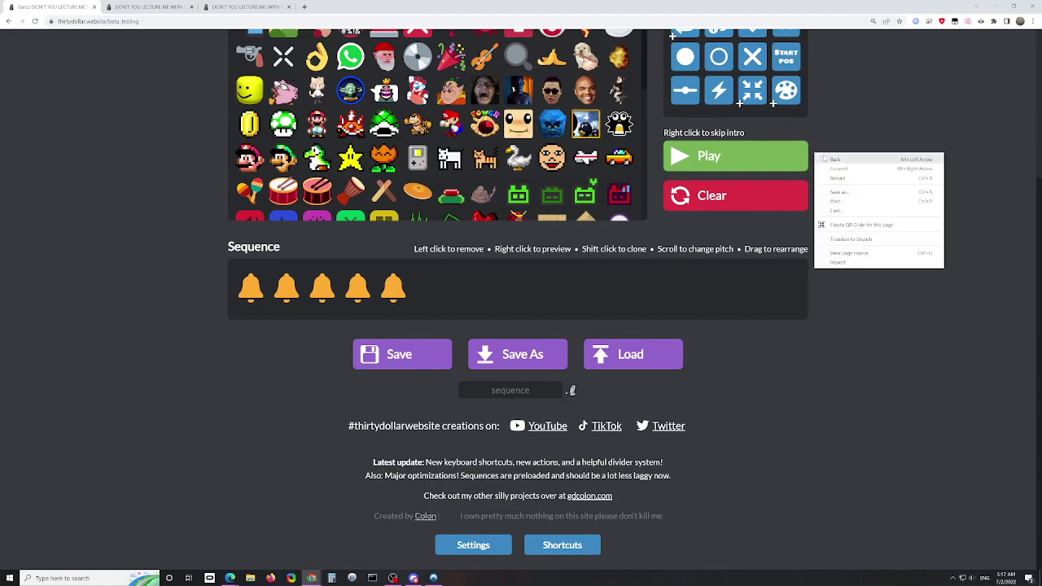
{"action": "left_click", "coordinate": [825, 159]}
{"action": "left_click", "coordinate": [597, 82]}
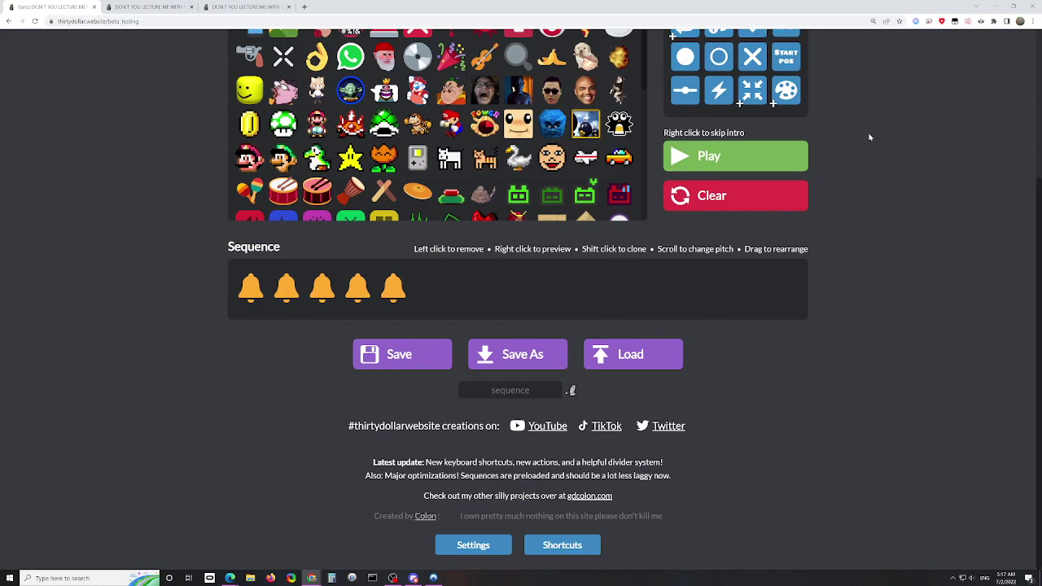
- Check the settings with Disable Animations off, close them, and play the five-bell sequence
{"action": "left_click", "coordinate": [471, 544]}
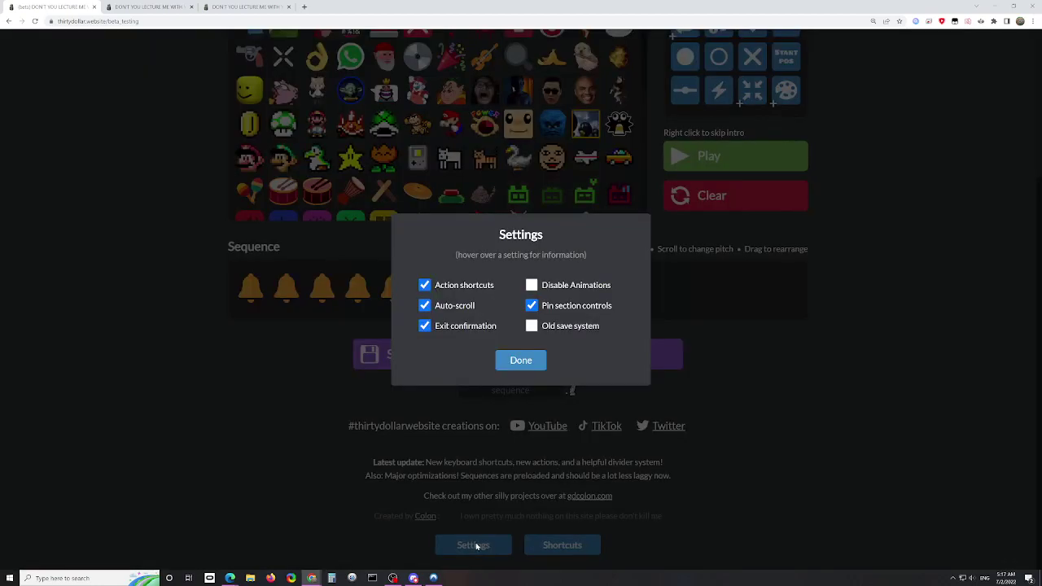
{"action": "left_click", "coordinate": [521, 360]}
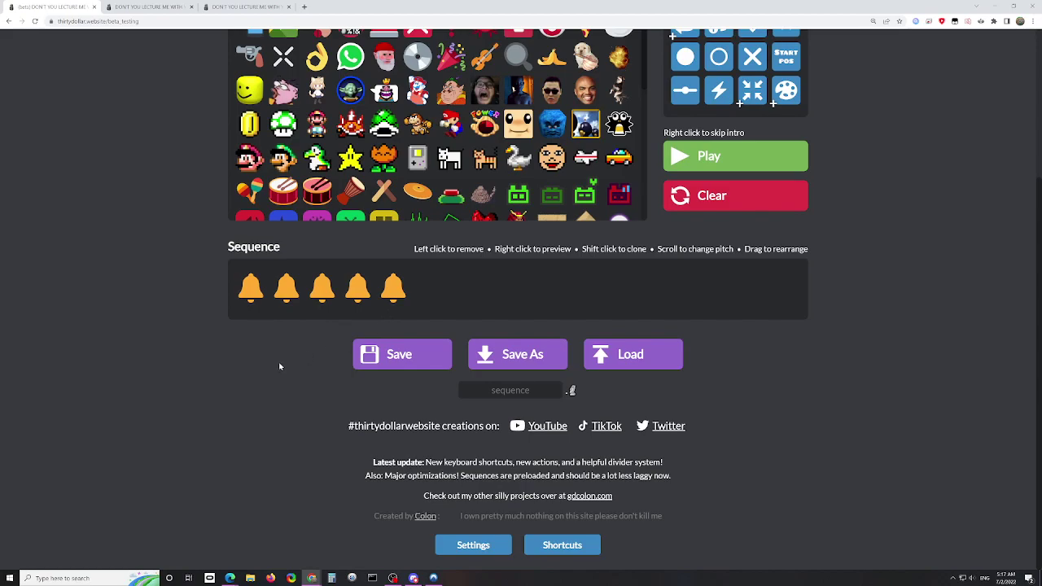
{"action": "key", "text": "space"}
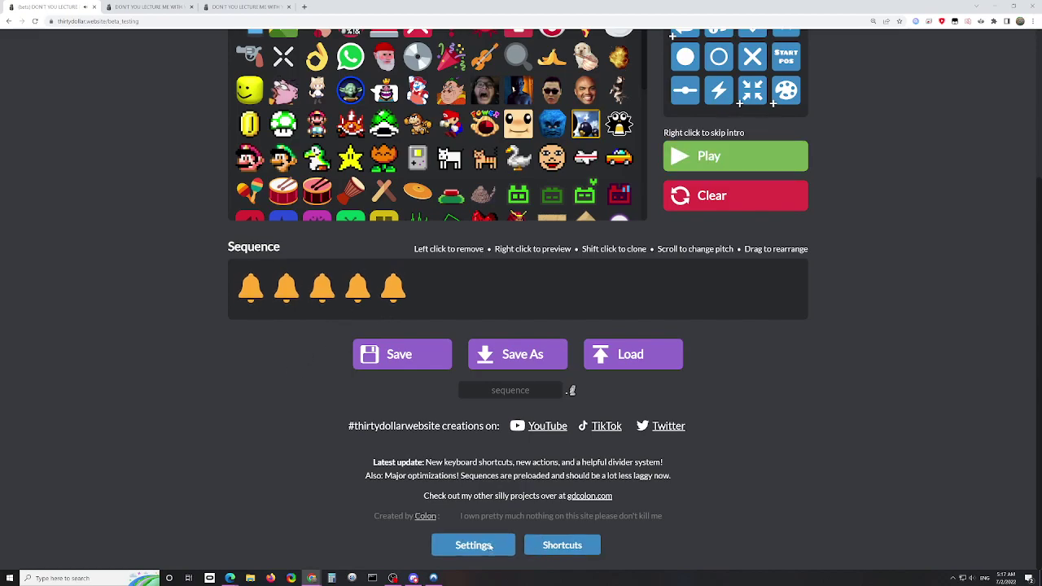
- Play the bell sequence with Disable Animations turned on, and switch that setting back off
{"action": "left_click", "coordinate": [474, 544]}
{"action": "left_click", "coordinate": [521, 360]}
{"action": "key", "text": "space"}
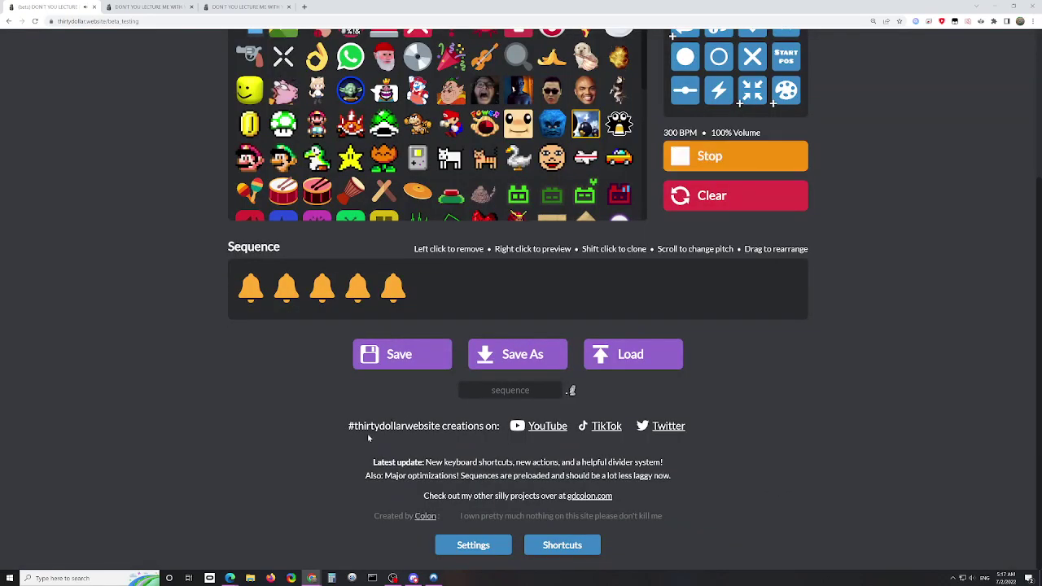
{"action": "left_click", "coordinate": [471, 546]}
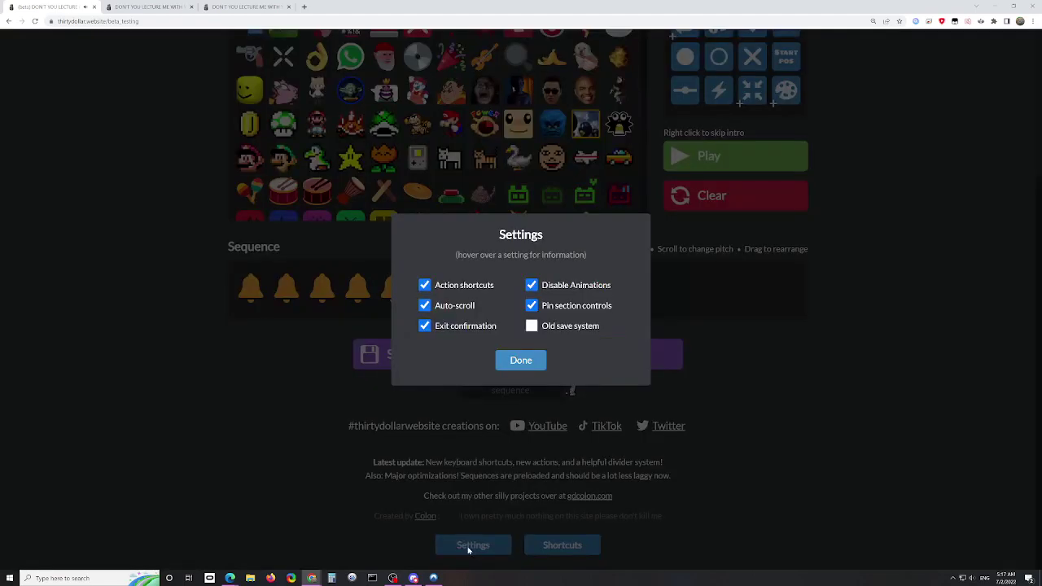
{"action": "left_click", "coordinate": [531, 285]}
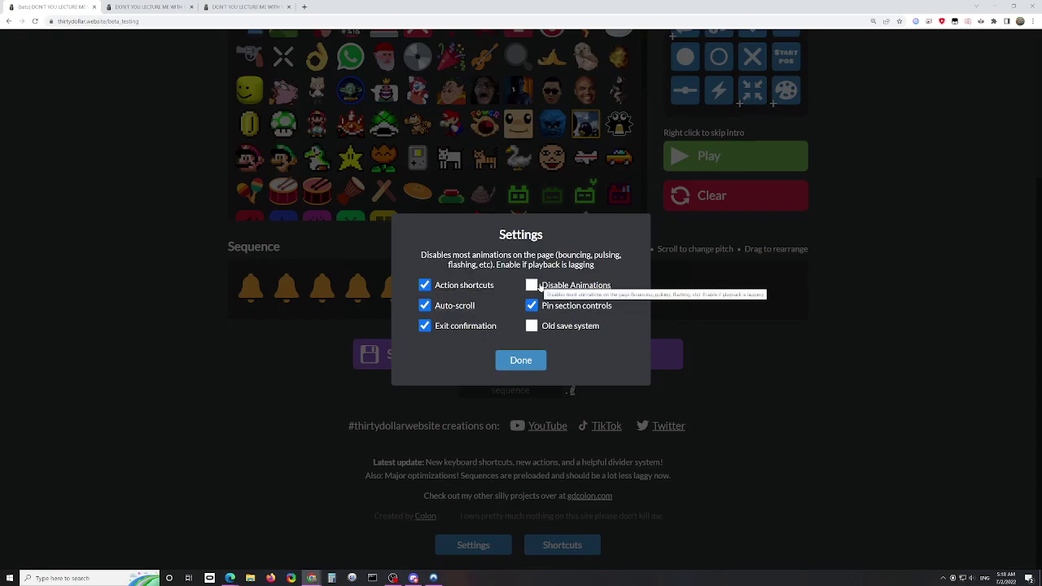
- Read the descriptions of the Pin section controls and Old save system settings and close the settings
{"action": "mouse_move", "coordinate": [581, 309]}
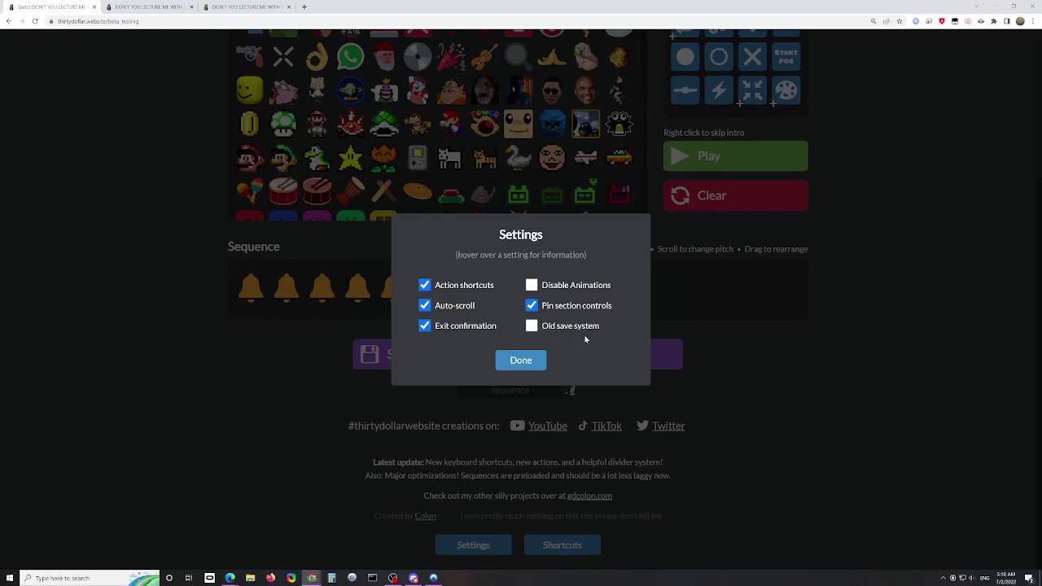
{"action": "mouse_move", "coordinate": [571, 330]}
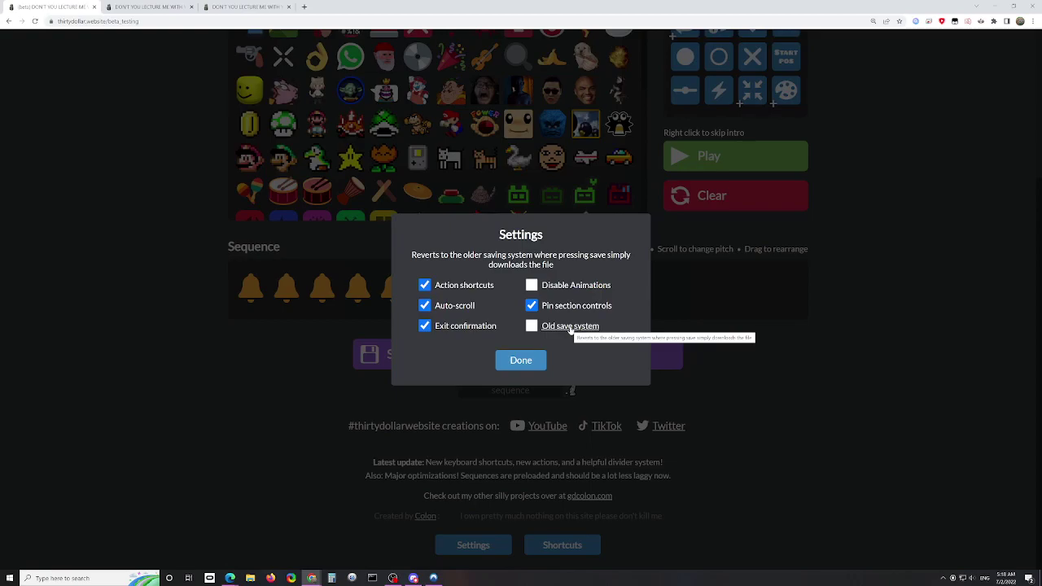
{"action": "left_click", "coordinate": [514, 360]}
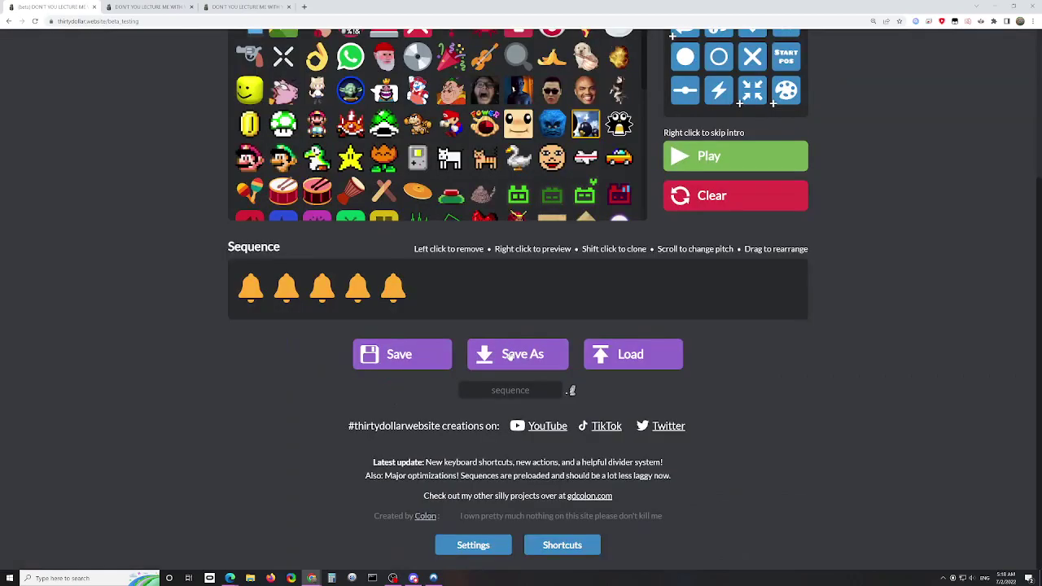
{"action": "left_click", "coordinate": [512, 391]}
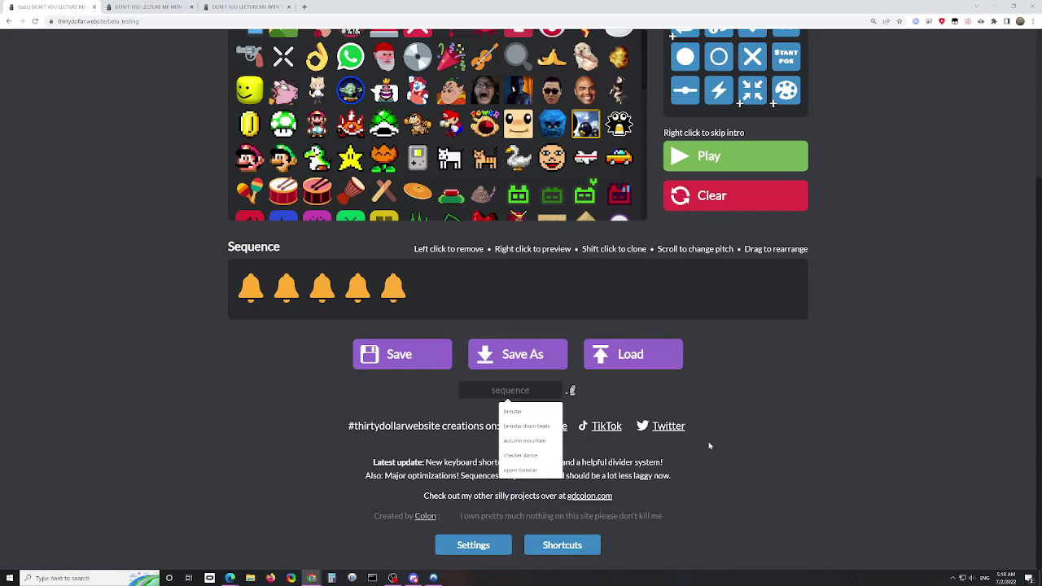
{"action": "left_click", "coordinate": [494, 546]}
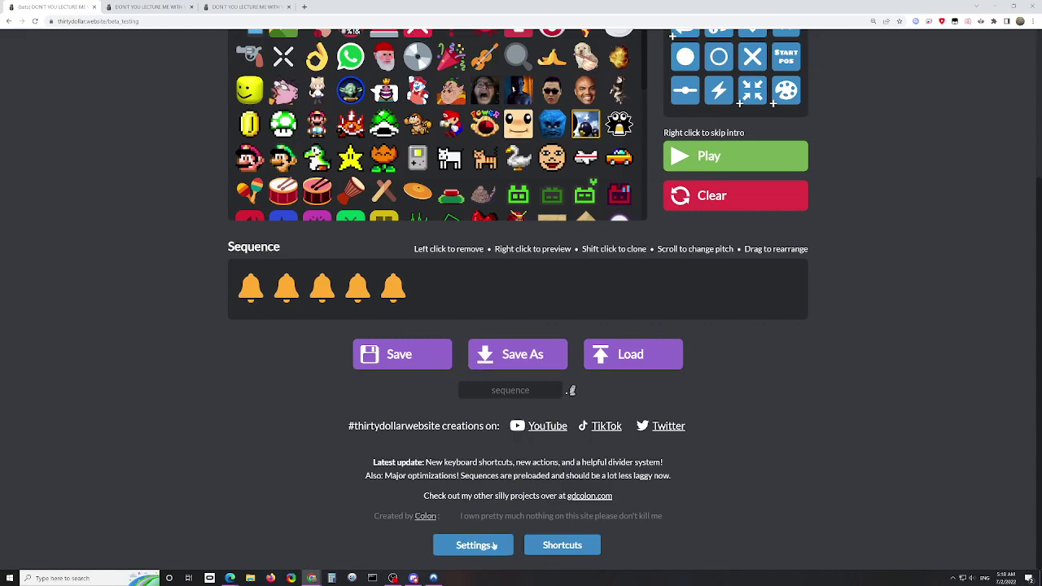
{"action": "left_click", "coordinate": [493, 547]}
{"action": "left_click", "coordinate": [526, 360]}
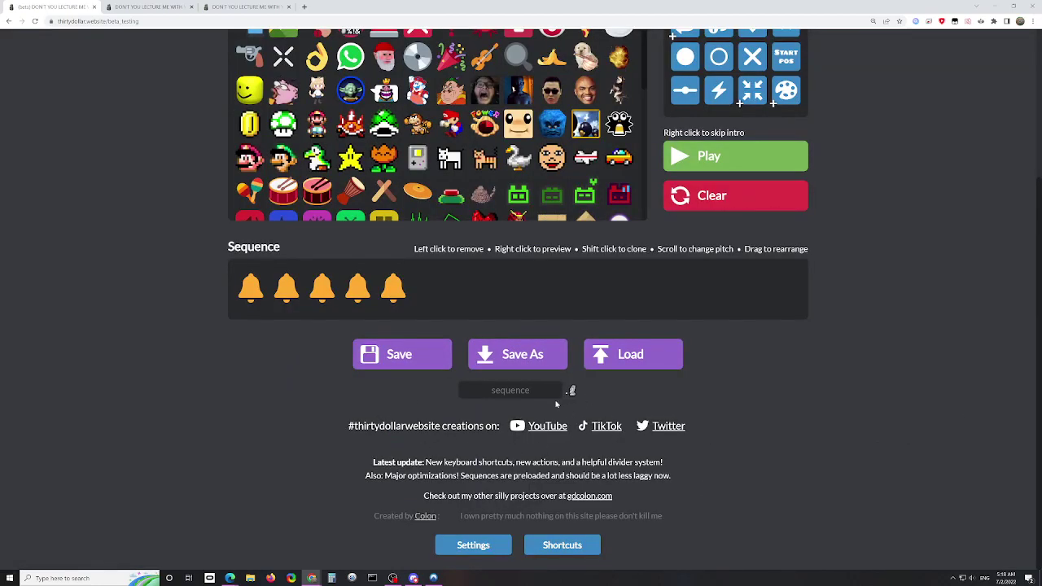
- Name the bell sequence "test" and save it as a file in the Downloads folder
{"action": "scroll", "coordinate": [556, 404], "scroll_direction": "up", "scroll_amount": 3}
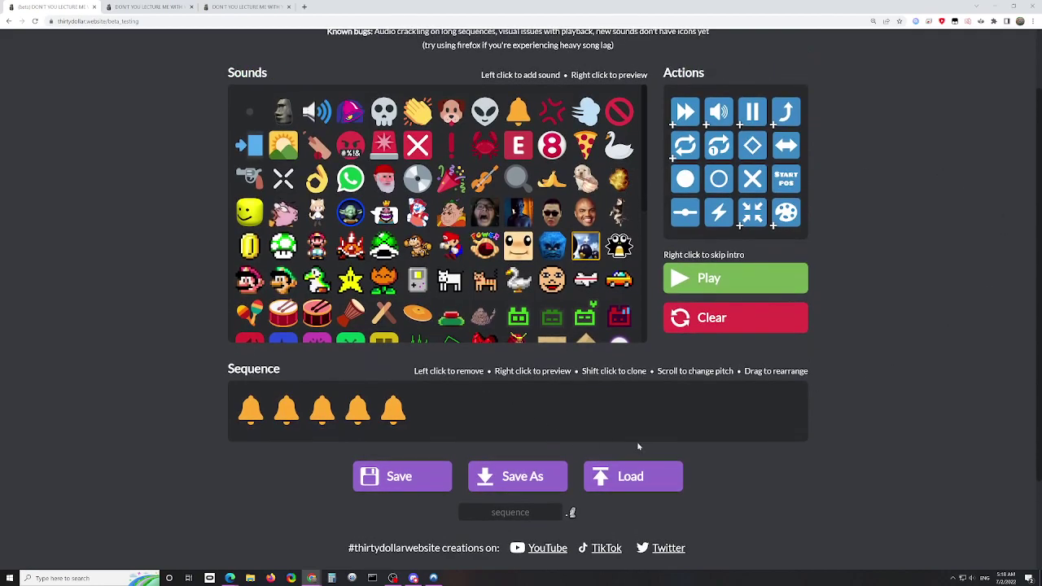
{"action": "left_click", "coordinate": [510, 512]}
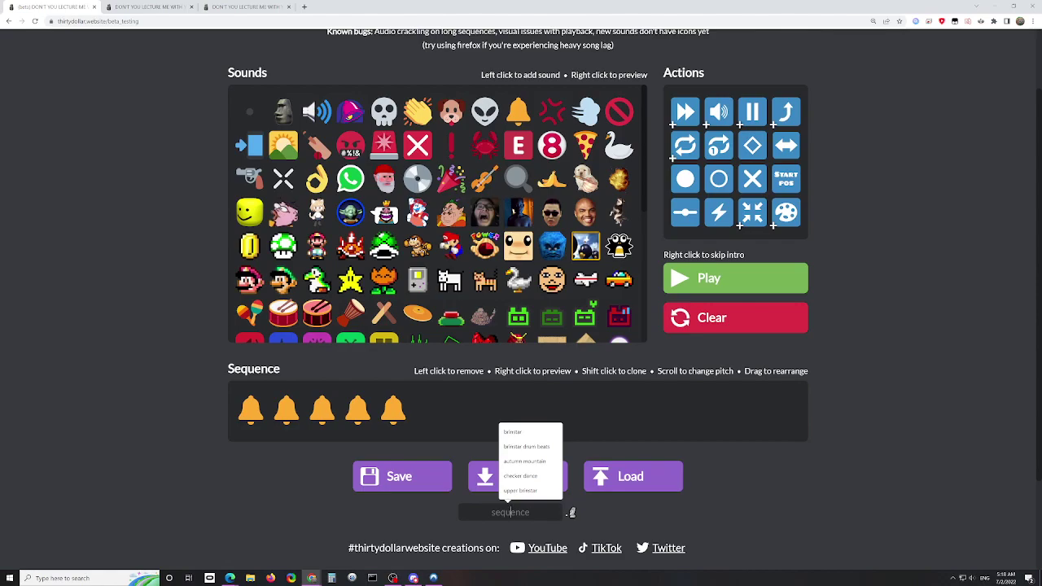
{"action": "type", "text": "test"}
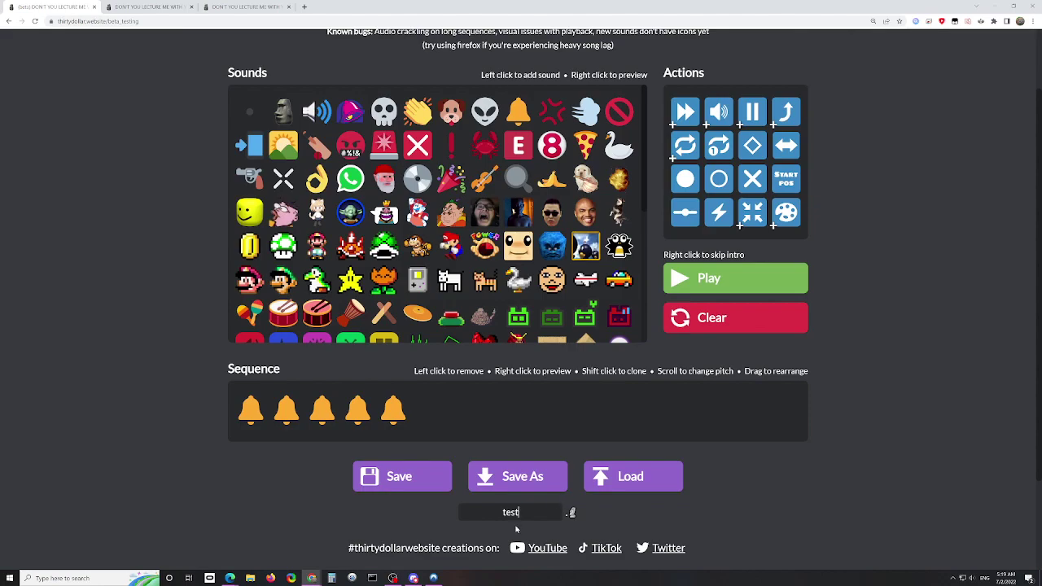
{"action": "left_click", "coordinate": [389, 485]}
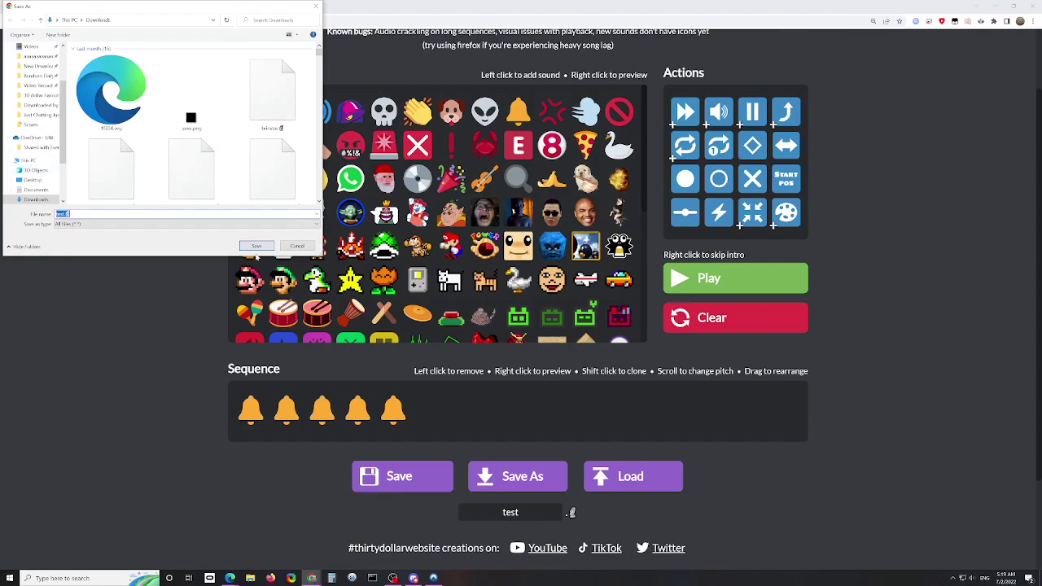
{"action": "left_click", "coordinate": [256, 246]}
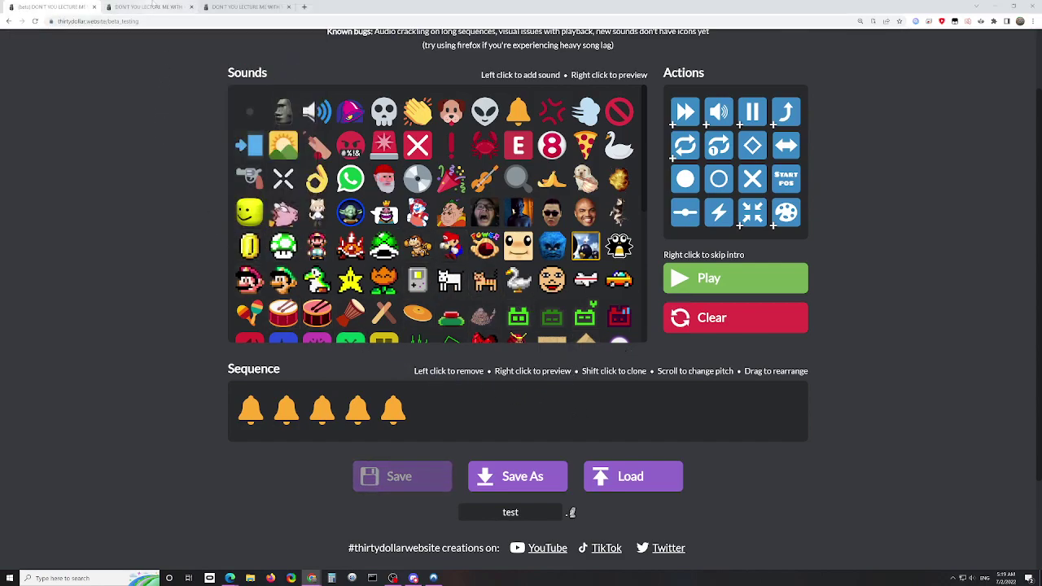
- Add three Bong (Taco Bell) sounds to the end of the bell sequence
{"action": "left_click", "coordinate": [349, 114]}
{"action": "left_click", "coordinate": [349, 114]}
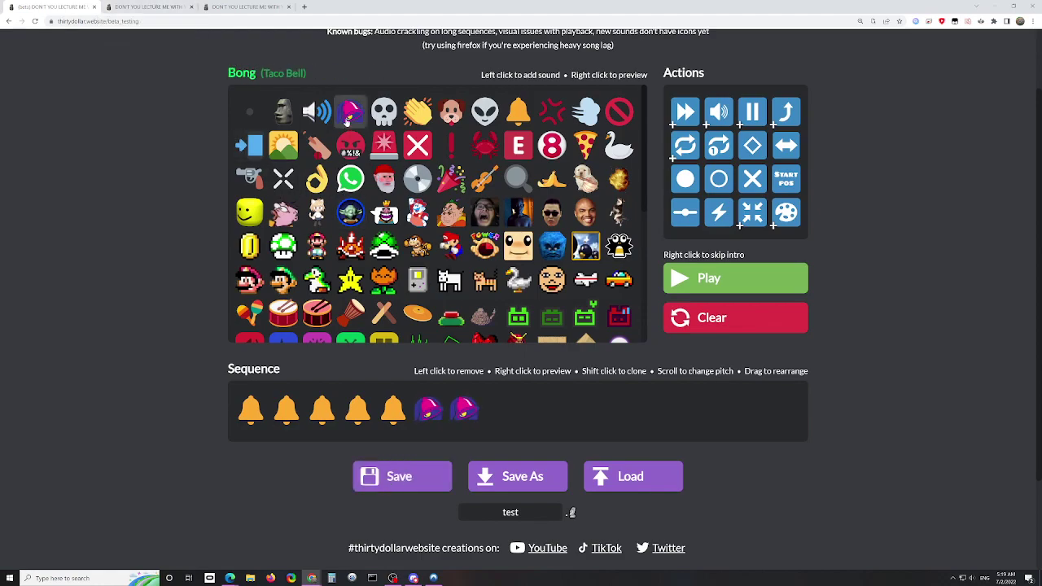
{"action": "left_click", "coordinate": [350, 114]}
- Switch to the regular version of the site and load the "test" sequence file from the Downloads folder
{"action": "key", "text": "ctrl+Tab"}
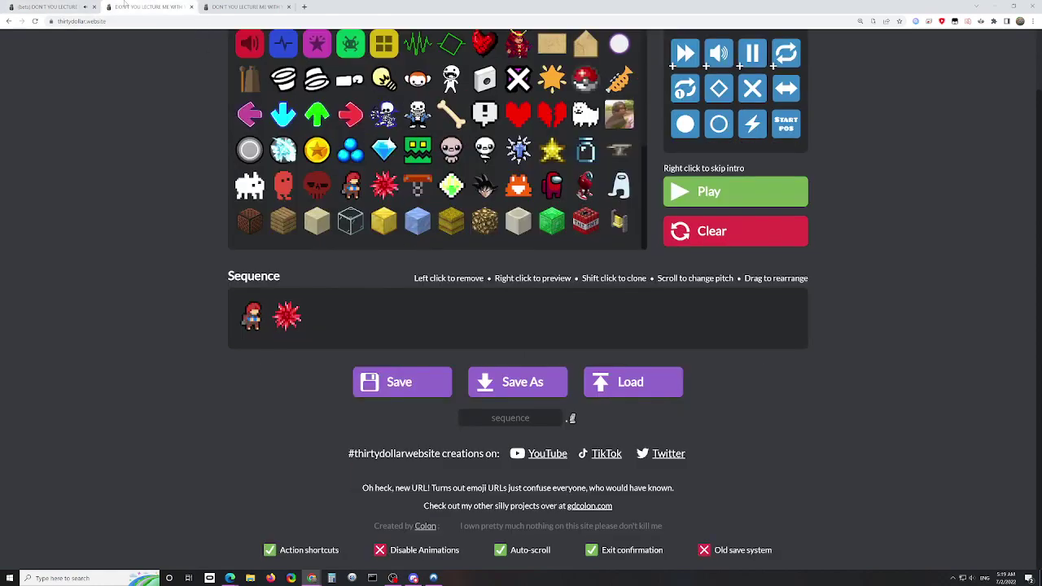
{"action": "left_click", "coordinate": [620, 389]}
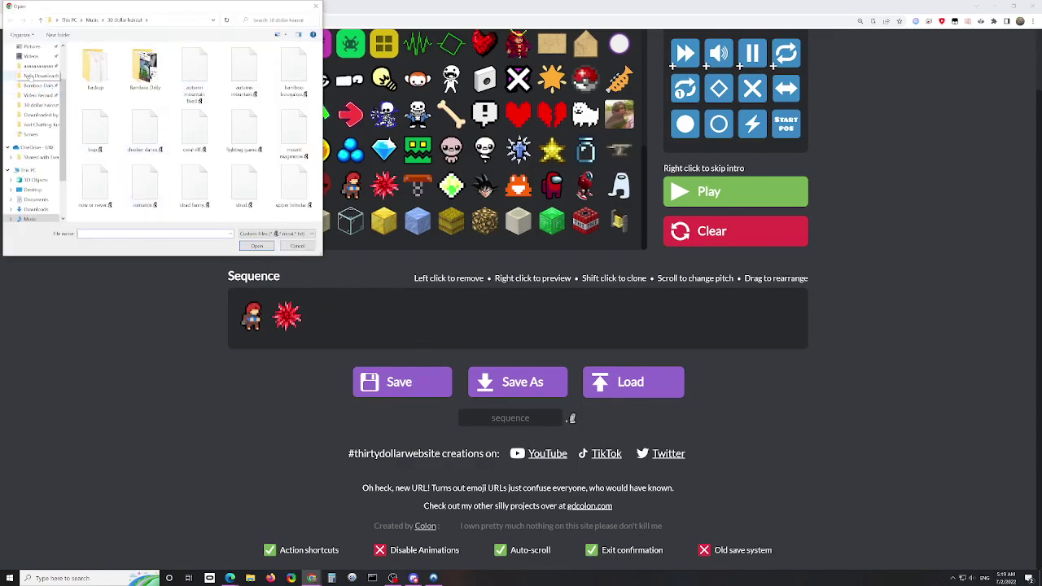
{"action": "left_click", "coordinate": [36, 209]}
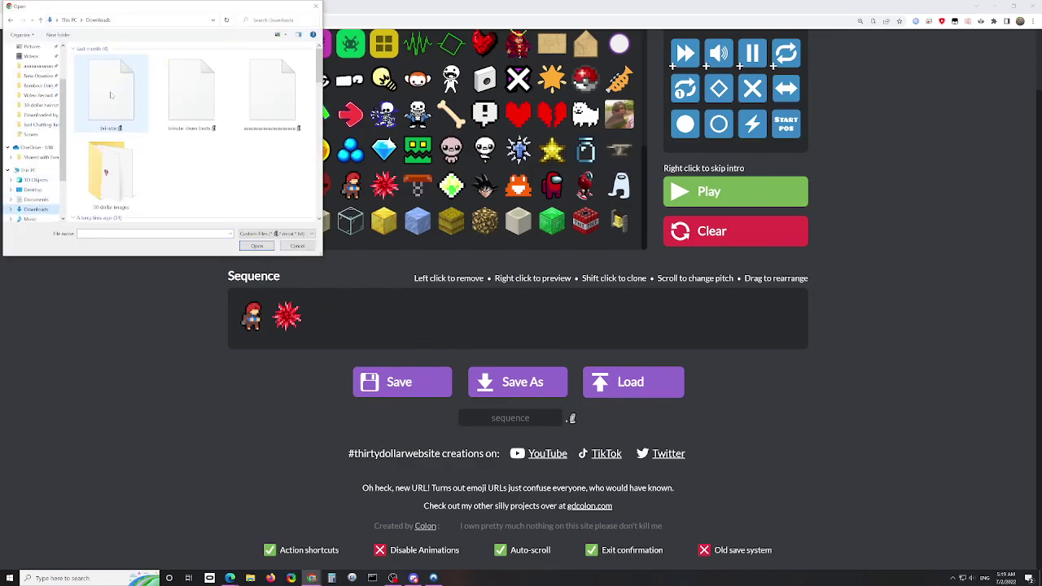
{"action": "left_click", "coordinate": [112, 98]}
{"action": "double_click", "coordinate": [113, 98]}
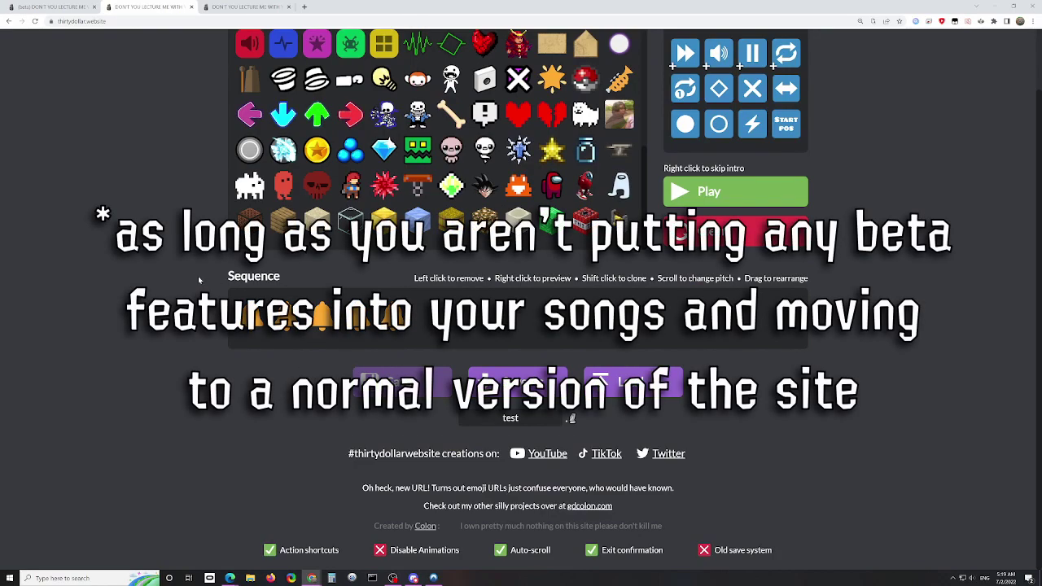
- Return to the beta page, add two more Bong sounds to the sequence, and save it to the "test" file
{"action": "left_click", "coordinate": [45, 7]}
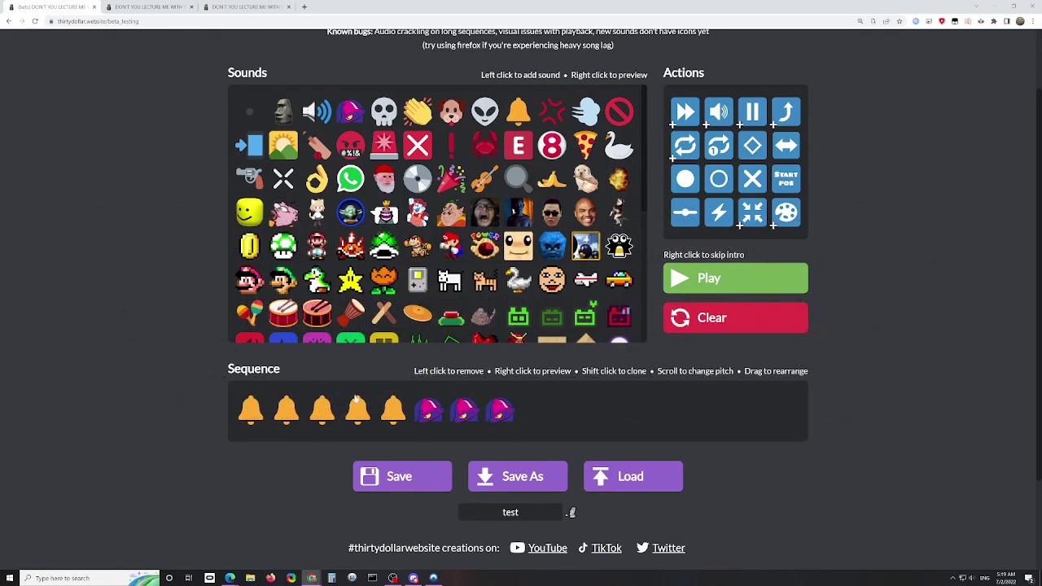
{"action": "left_click", "coordinate": [350, 112]}
{"action": "left_click", "coordinate": [350, 111]}
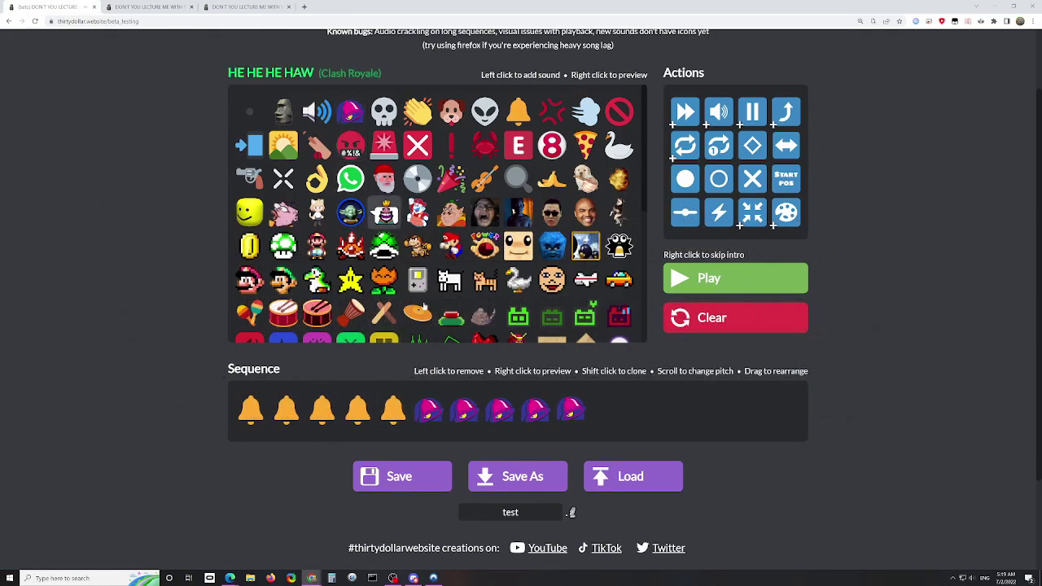
{"action": "left_click", "coordinate": [423, 480]}
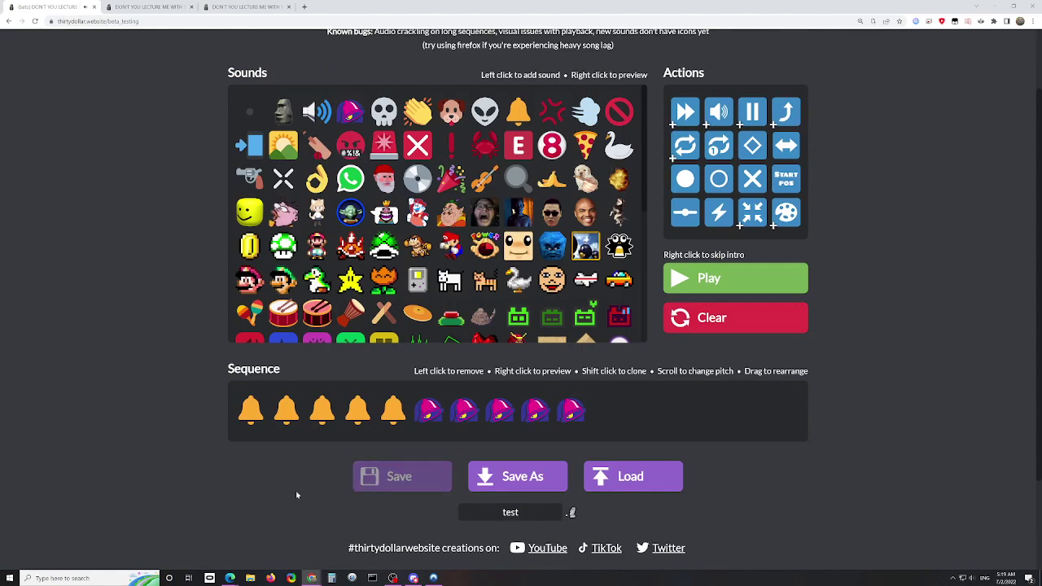
- Reload the updated "test" sequence file on the regular version of the site
{"action": "left_click", "coordinate": [142, 7]}
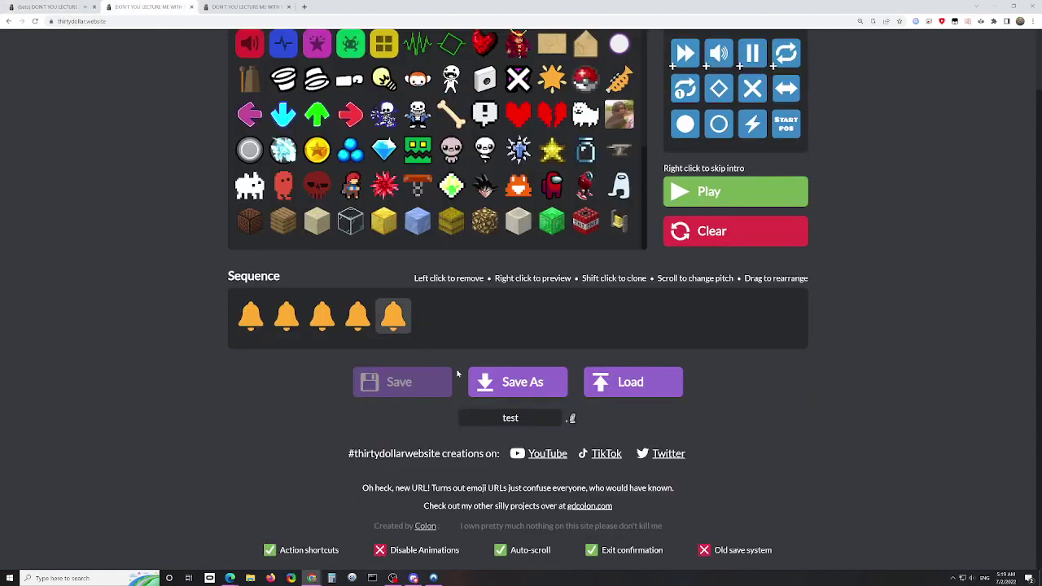
{"action": "left_click", "coordinate": [625, 391]}
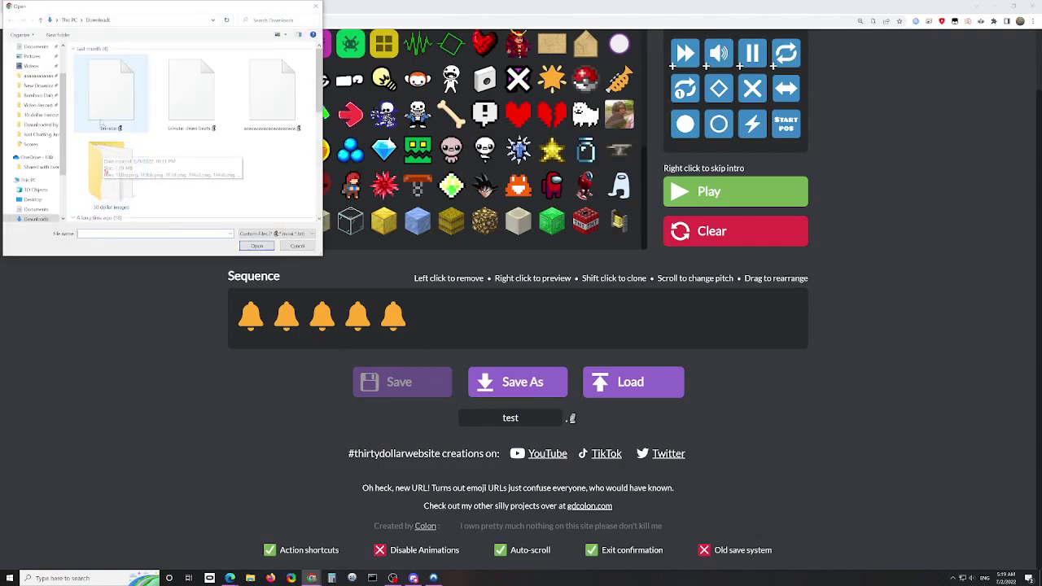
{"action": "left_click", "coordinate": [257, 247]}
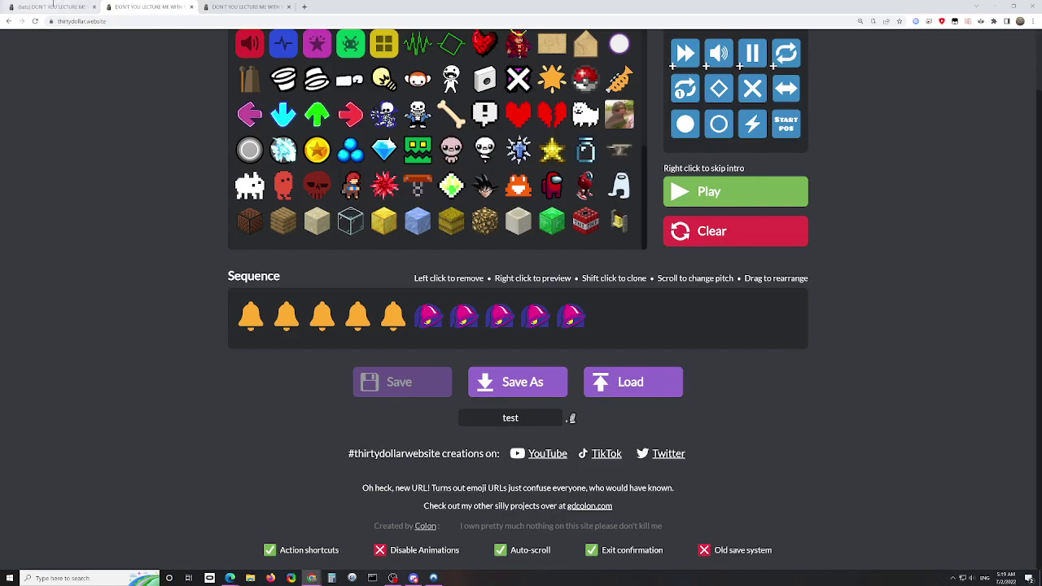
- Return to the beta page and load the "autumn mountain fixed" sequence file from the 30 dollar haircut folder
{"action": "left_click", "coordinate": [53, 7]}
{"action": "left_click", "coordinate": [658, 513]}
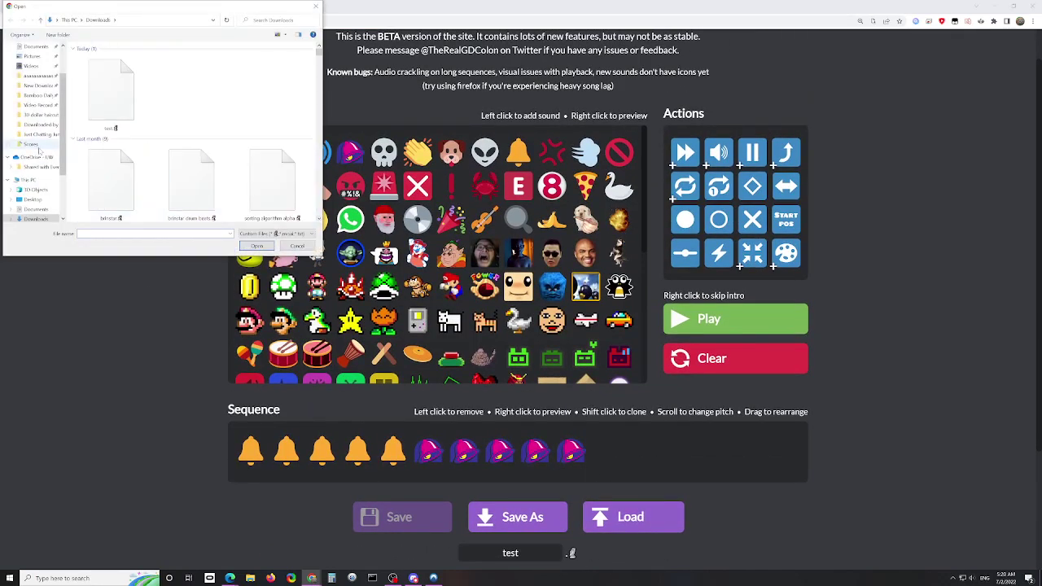
{"action": "left_click", "coordinate": [40, 115]}
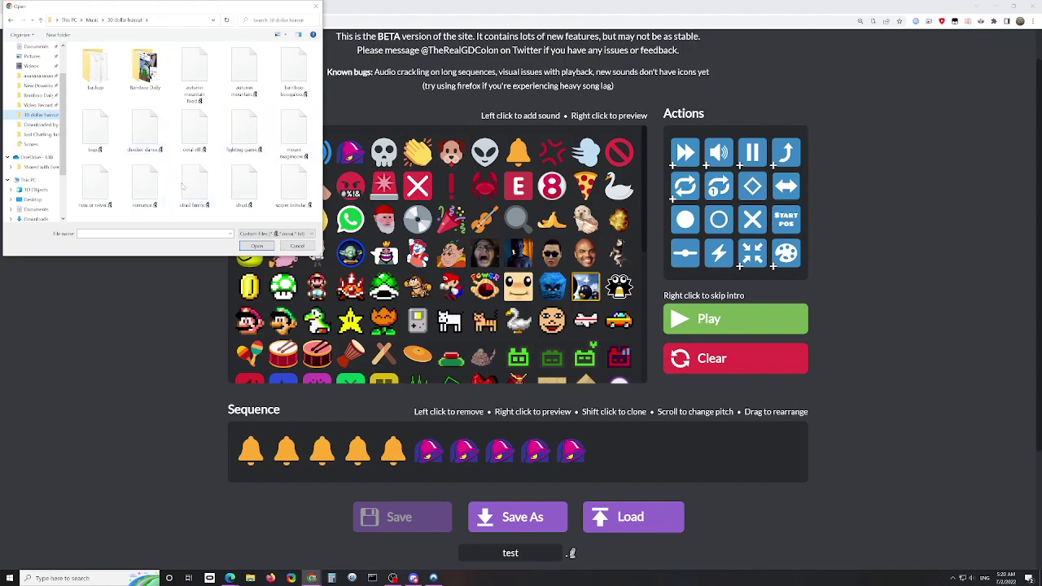
{"action": "left_click", "coordinate": [194, 73]}
{"action": "left_click", "coordinate": [257, 246]}
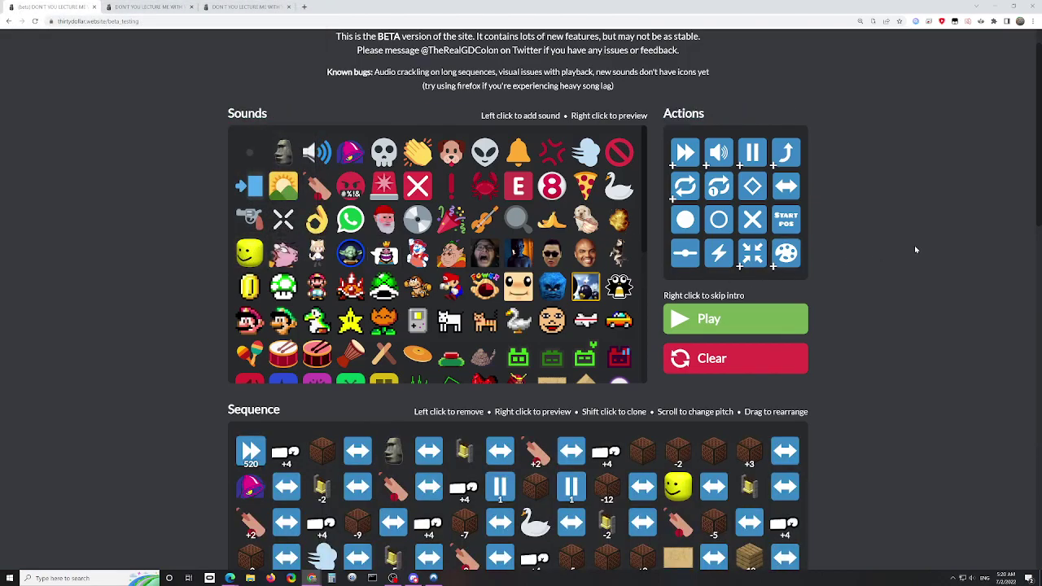
- Clear the loaded autumn mountain sequence and erase its file name
{"action": "scroll", "coordinate": [945, 260], "scroll_direction": "down", "scroll_amount": 10}
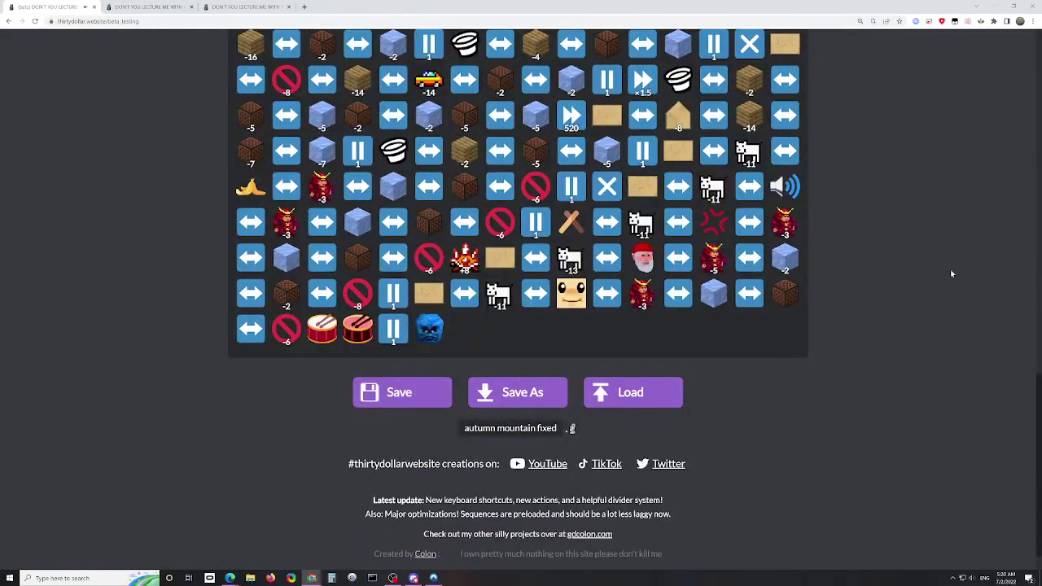
{"action": "scroll", "coordinate": [951, 273], "scroll_direction": "up", "scroll_amount": 10}
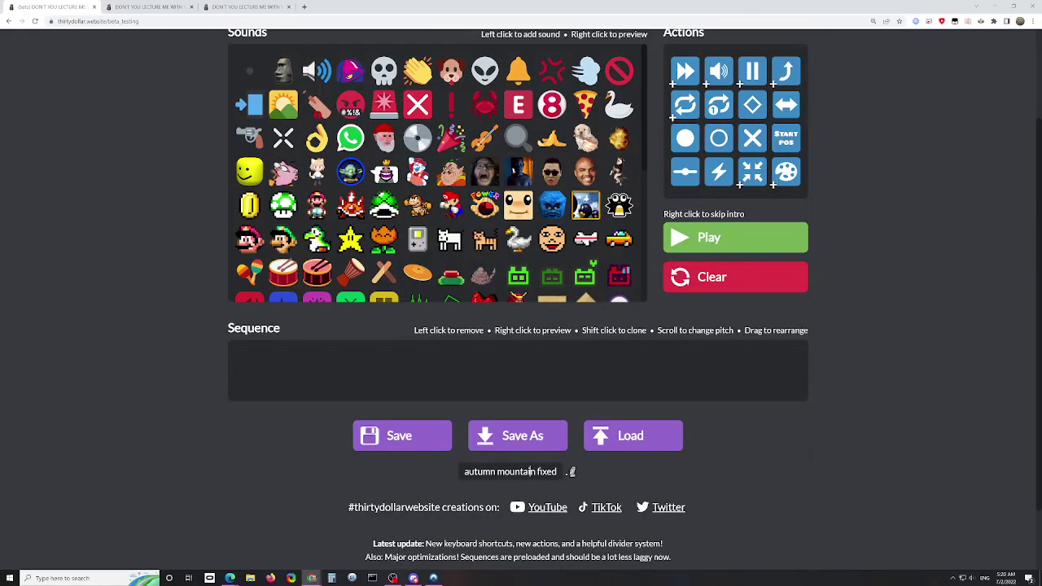
{"action": "key", "text": "ctrl+a"}
{"action": "key", "text": "BackSpace"}
{"action": "scroll", "coordinate": [155, 291], "scroll_direction": "up", "scroll_amount": 1}
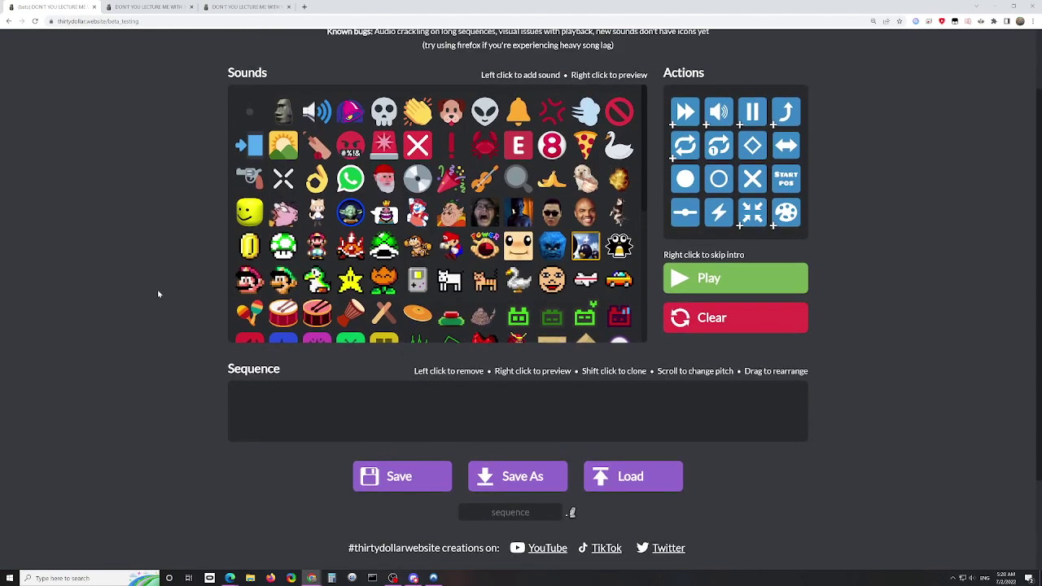
{"action": "scroll", "coordinate": [158, 289], "scroll_direction": "down", "scroll_amount": 1}
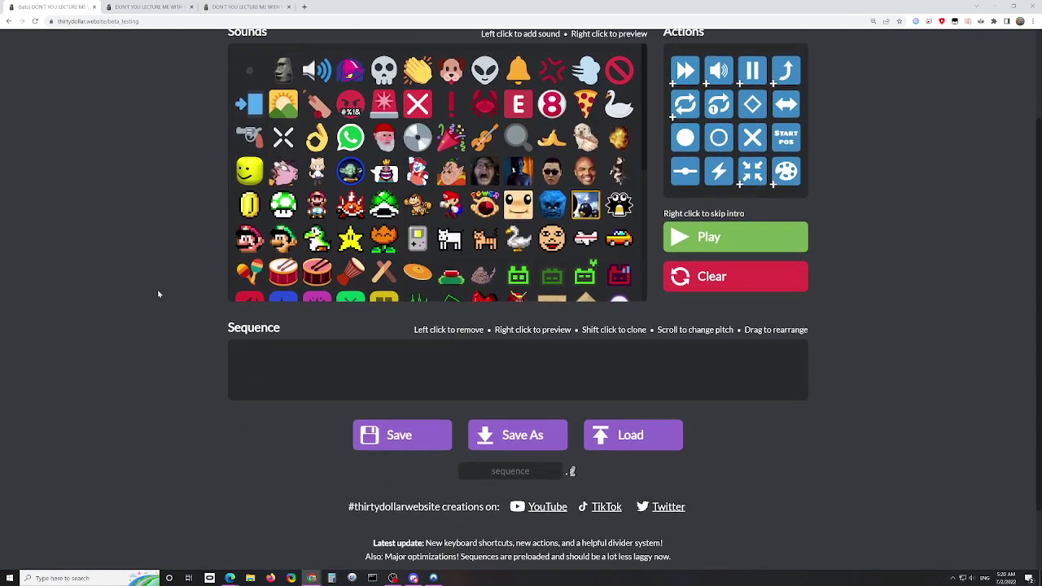
- Build a sequence of three E sounds with Combine sounds actions before and after them
{"action": "scroll", "coordinate": [157, 289], "scroll_direction": "up", "scroll_amount": 2}
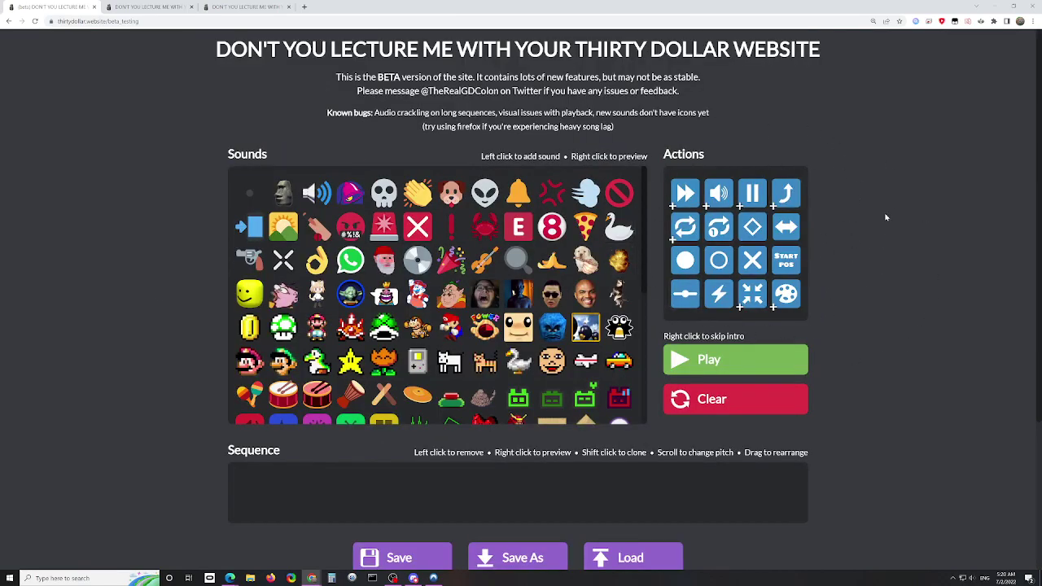
{"action": "left_click", "coordinate": [787, 228]}
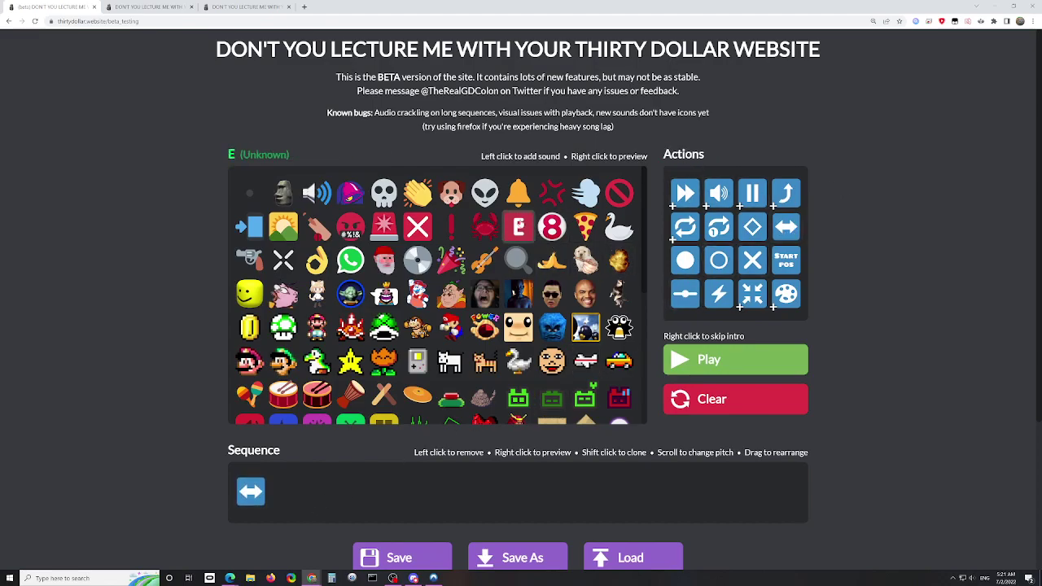
{"action": "left_click", "coordinate": [518, 226]}
{"action": "left_click", "coordinate": [518, 227]}
{"action": "left_click", "coordinate": [518, 227]}
{"action": "left_click", "coordinate": [786, 228]}
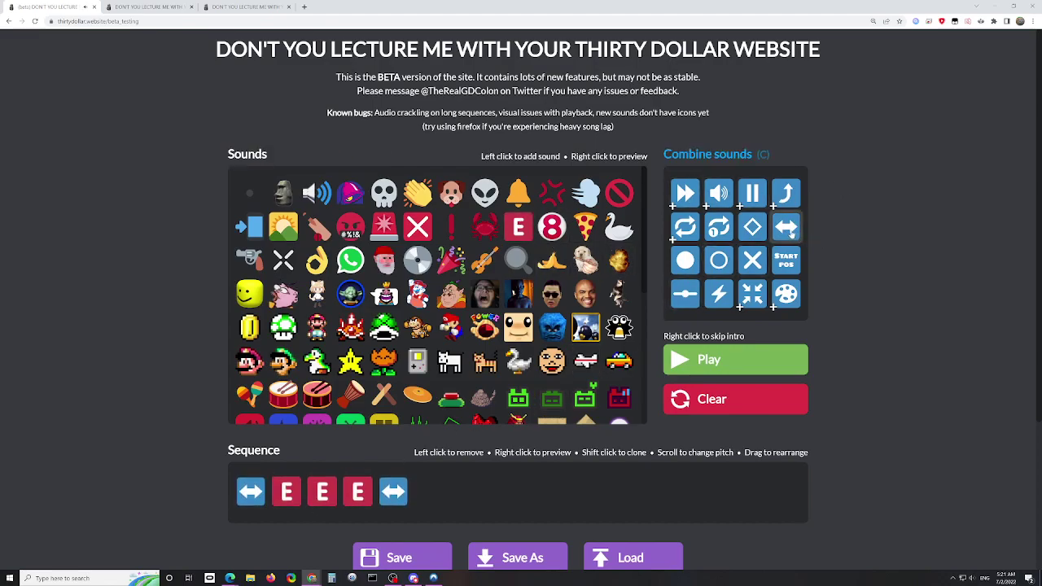
{"action": "left_click", "coordinate": [786, 228]}
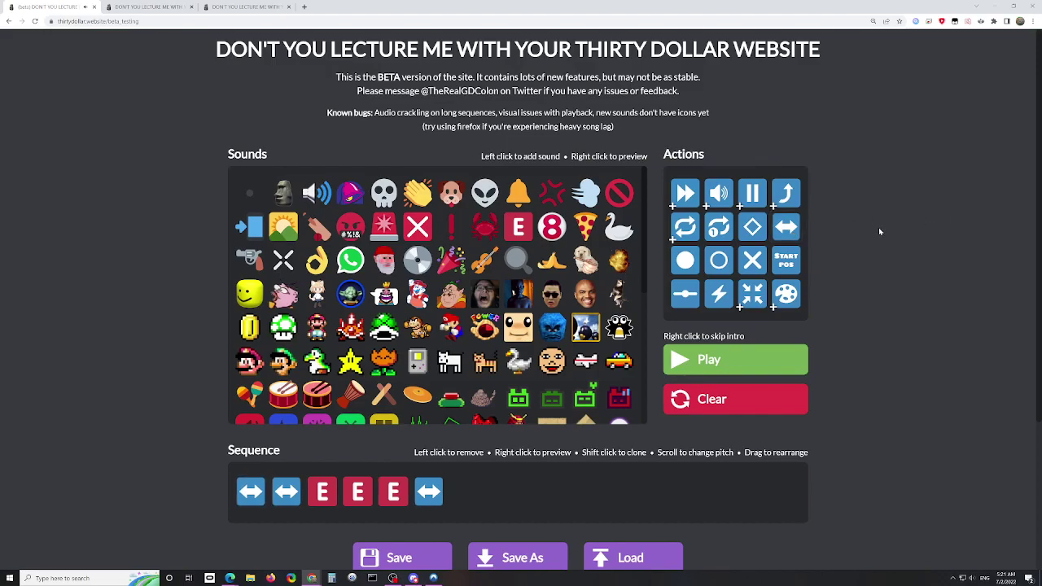
- Undo all the added E sounds and Combine sounds actions until the sequence is empty
{"action": "key", "text": "ctrl+z"}
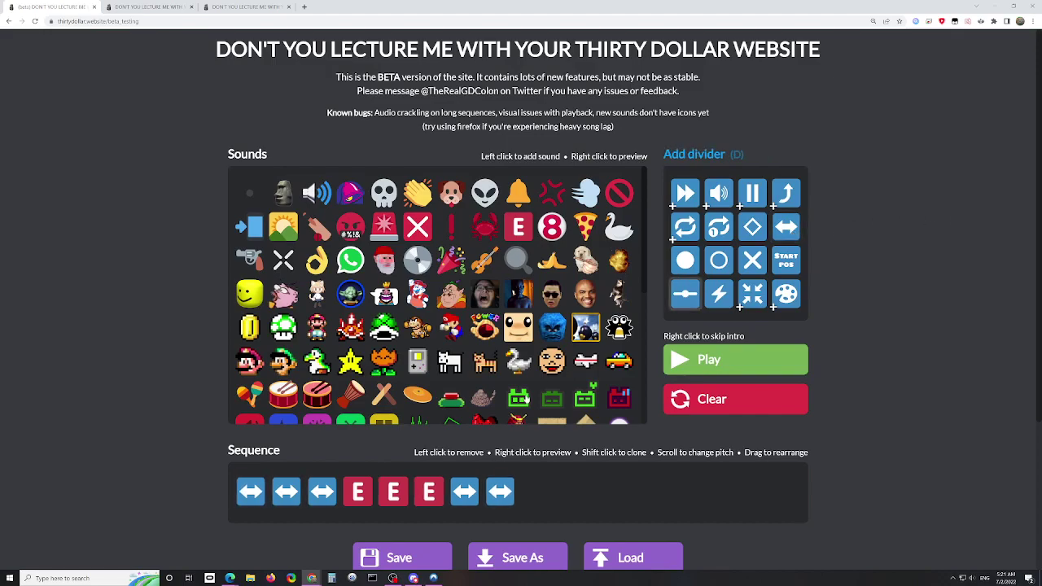
{"action": "key", "text": "ctrl+z"}
{"action": "key", "text": "ctrl+z"}
{"action": "key", "text": "ctrl+z"}
{"action": "key", "text": "ctrl+z"}
{"action": "key", "text": "ctrl+z"}
- Add a Set tempo action of 60 BPM at the start of the sequence
{"action": "left_click", "coordinate": [685, 193]}
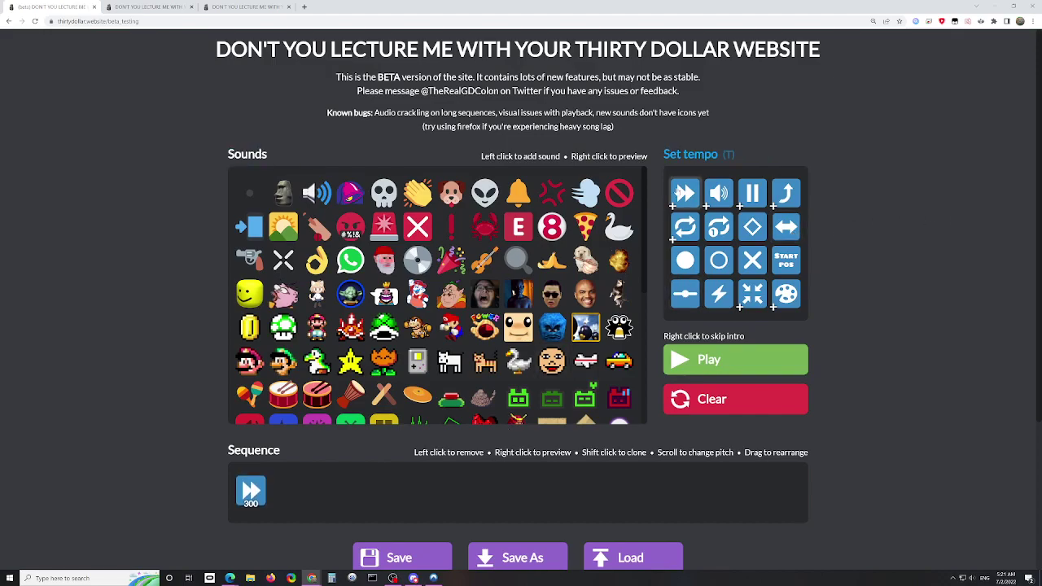
{"action": "left_click", "coordinate": [246, 500]}
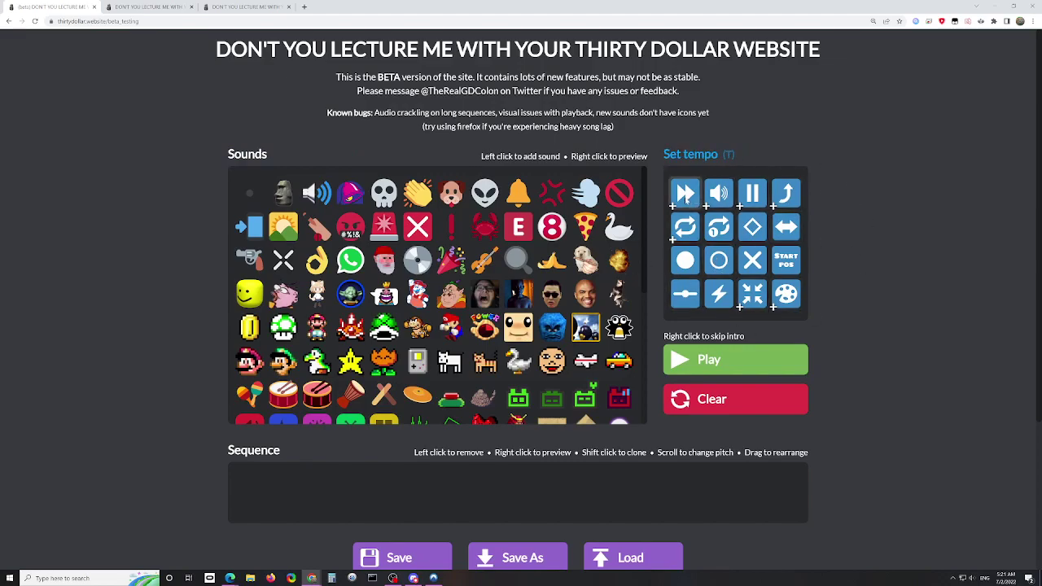
{"action": "left_click", "coordinate": [686, 195]}
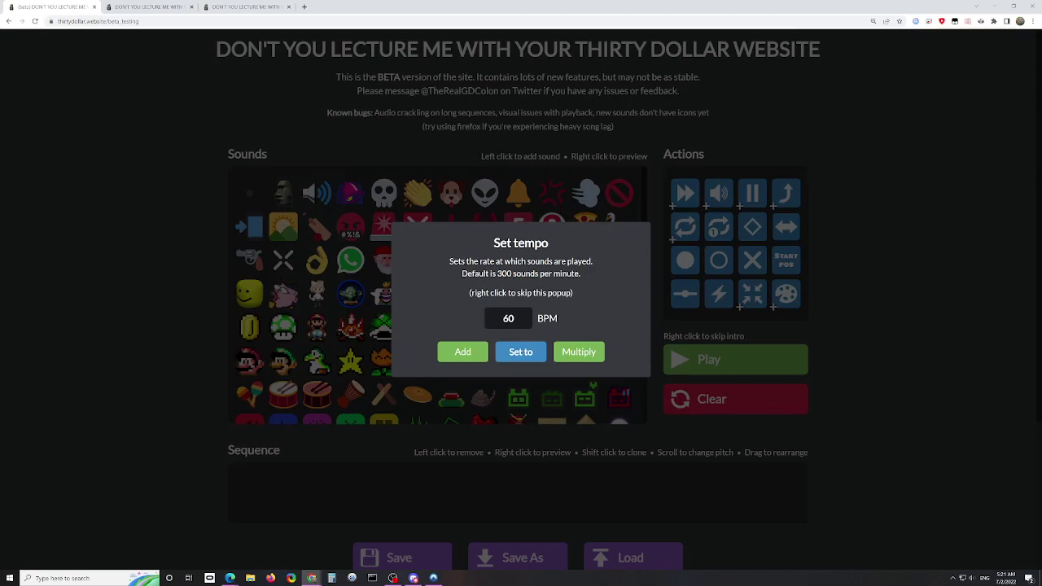
{"action": "left_click", "coordinate": [518, 352]}
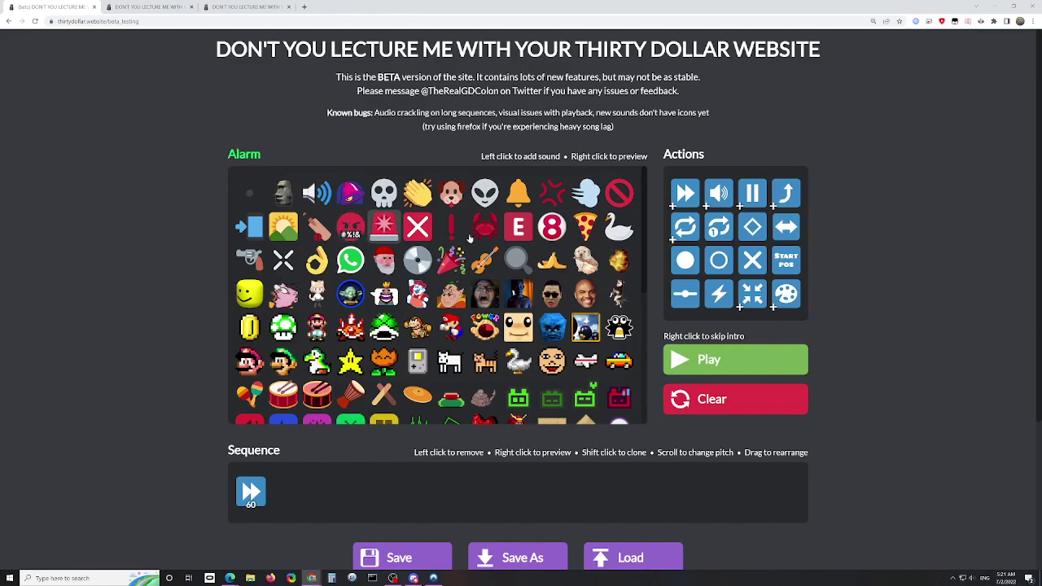
- Add eleven Honk sounds after the tempo action and play the sequence
{"action": "double_click", "coordinate": [619, 228]}
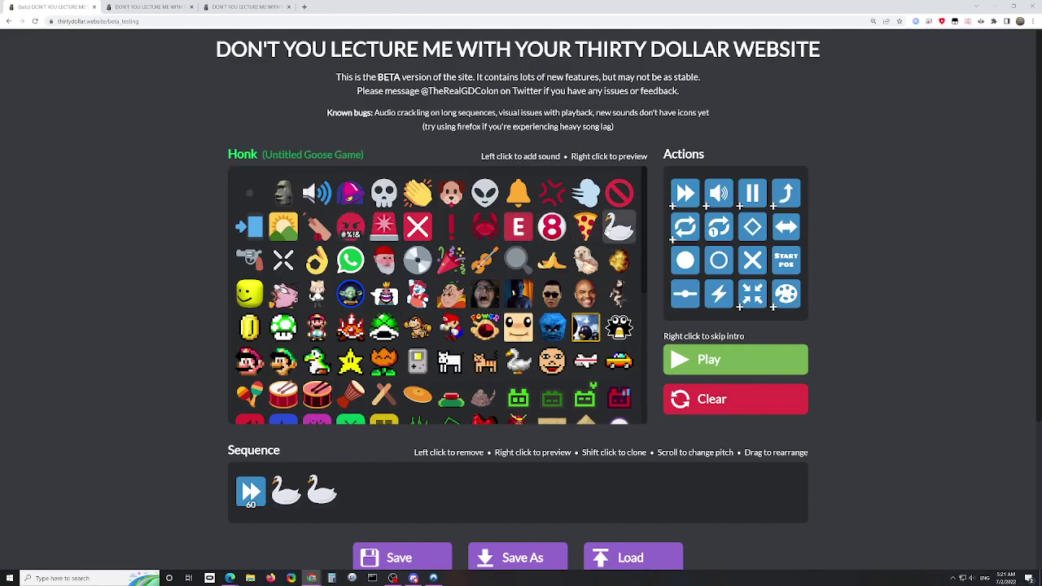
{"action": "triple_click", "coordinate": [619, 228]}
{"action": "double_click", "coordinate": [619, 228]}
{"action": "double_click", "coordinate": [618, 228]}
{"action": "double_click", "coordinate": [619, 228]}
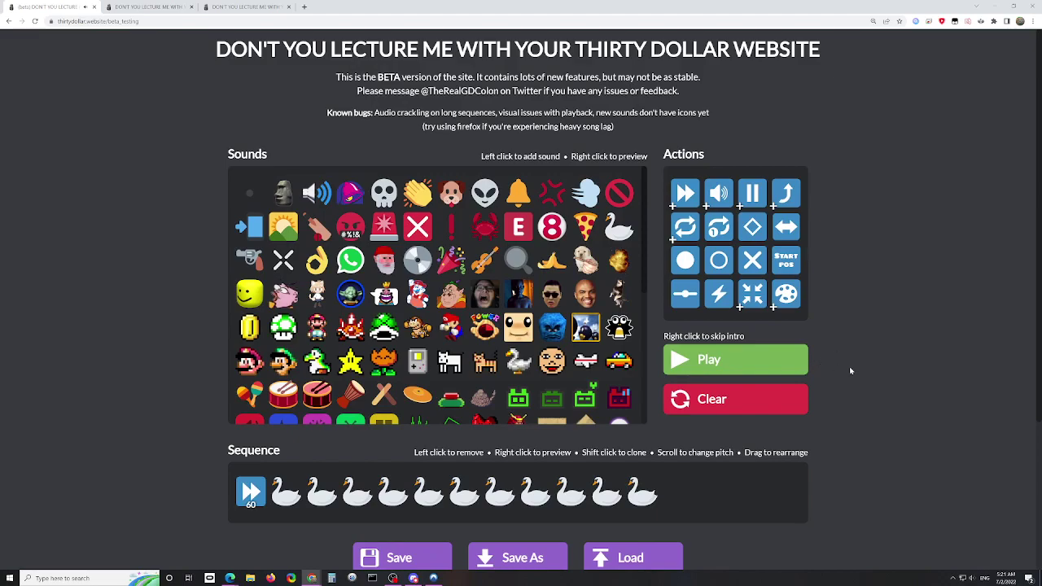
{"action": "key", "text": "space"}
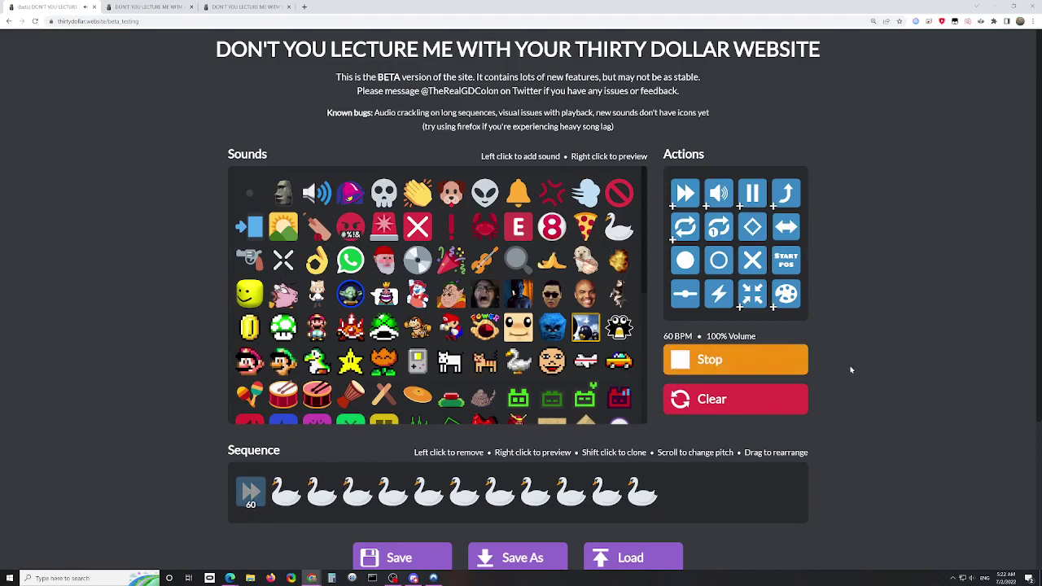
- Remove the last two Honk sounds and insert a tempo action adding 10 BPM after the fourth Honk
{"action": "key", "text": "BackSpace"}
{"action": "key", "text": "BackSpace"}
{"action": "left_click", "coordinate": [685, 193]}
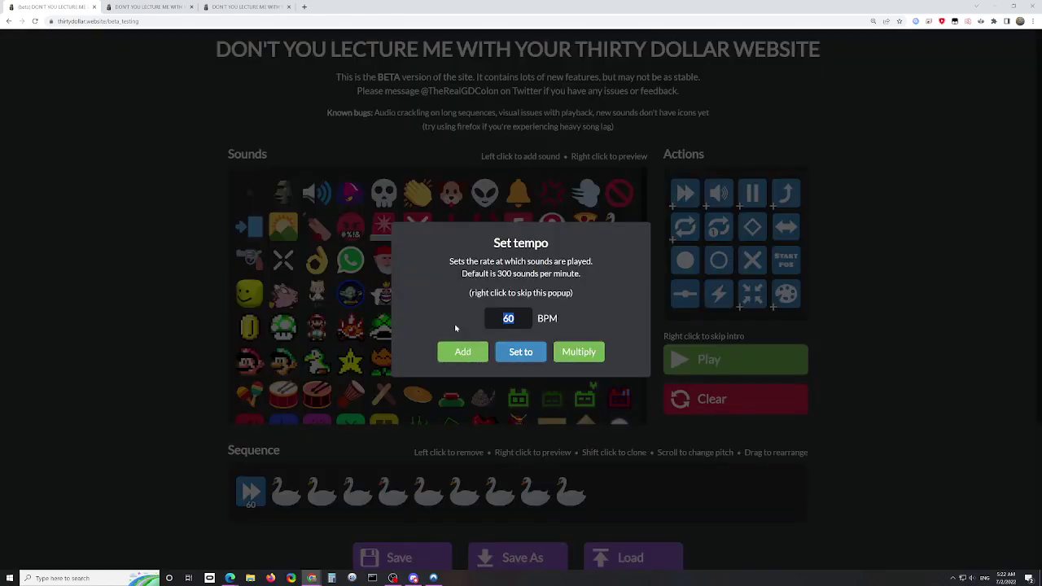
{"action": "type", "text": "10"}
{"action": "left_click", "coordinate": [444, 359]}
{"action": "left_click_drag", "start_coordinate": [606, 492], "coordinate": [409, 503]}
- Keep the tempo increase at +10, move it to just after the second Honk sound, and play the sequence
{"action": "scroll", "coordinate": [430, 493], "scroll_direction": "up", "scroll_amount": 10}
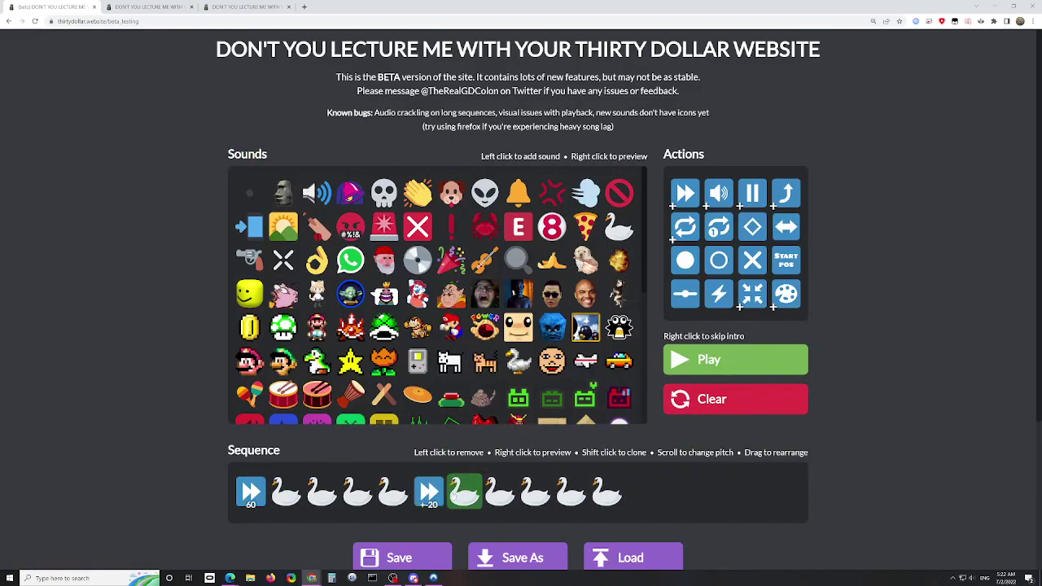
{"action": "scroll", "coordinate": [429, 492], "scroll_direction": "down", "scroll_amount": 10}
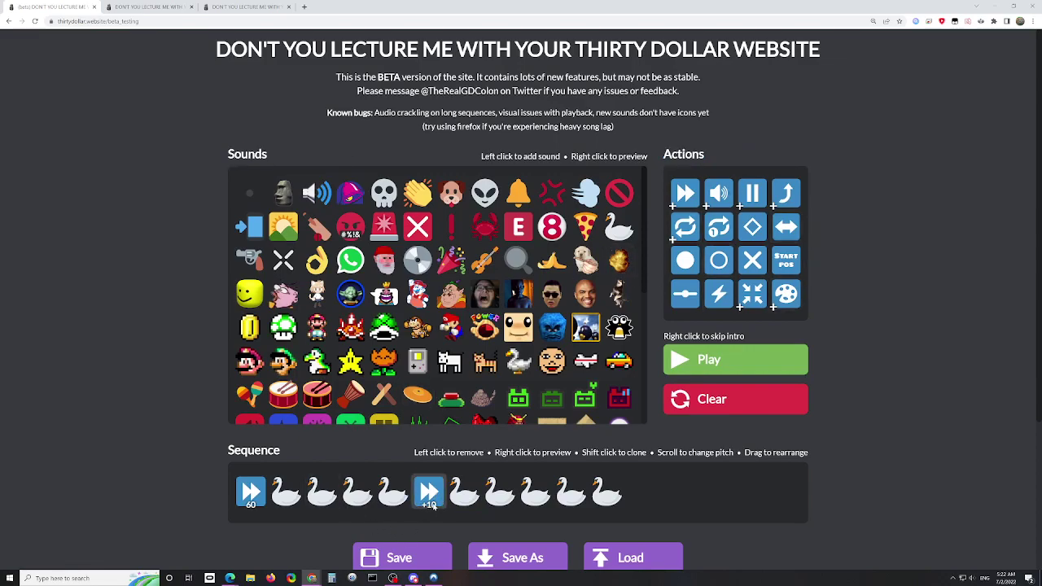
{"action": "scroll", "coordinate": [434, 500], "scroll_direction": "up", "scroll_amount": 1}
{"action": "scroll", "coordinate": [433, 497], "scroll_direction": "down", "scroll_amount": 1}
{"action": "left_click_drag", "start_coordinate": [429, 492], "coordinate": [356, 487]}
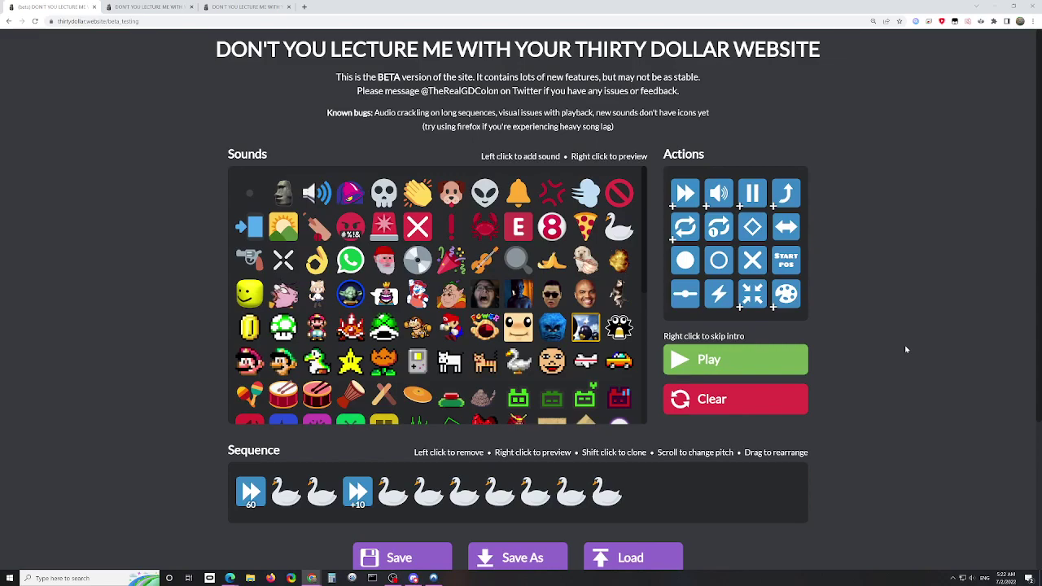
{"action": "key", "text": "space"}
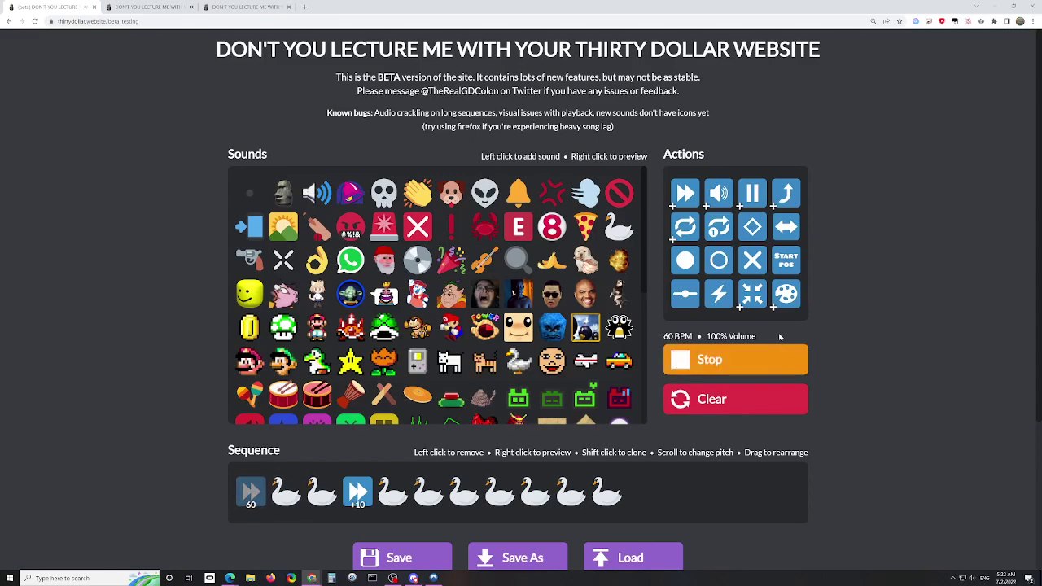
{"action": "key", "text": "space"}
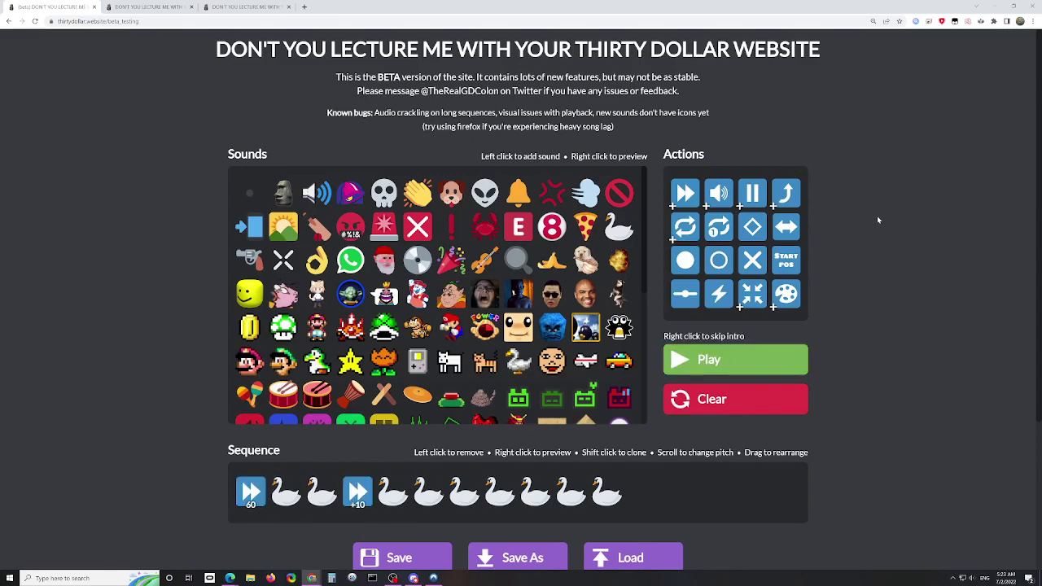
- Replace the +10 tempo action with one that multiplies the tempo by 2, and play the sequence
{"action": "left_click", "coordinate": [684, 182]}
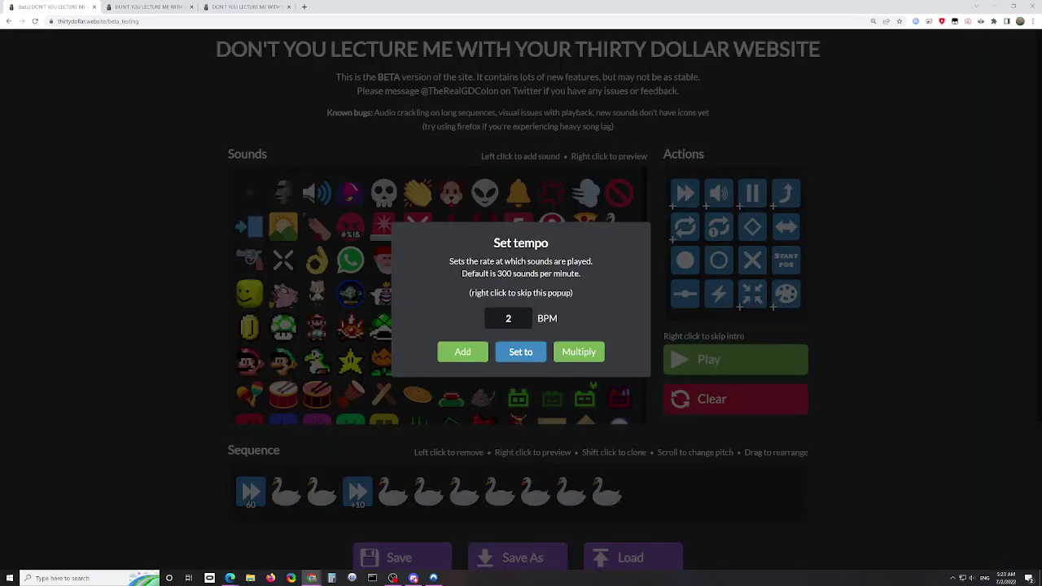
{"action": "key", "text": "ctrl+a"}
{"action": "left_click", "coordinate": [567, 355]}
{"action": "left_click_drag", "start_coordinate": [646, 498], "coordinate": [384, 493]}
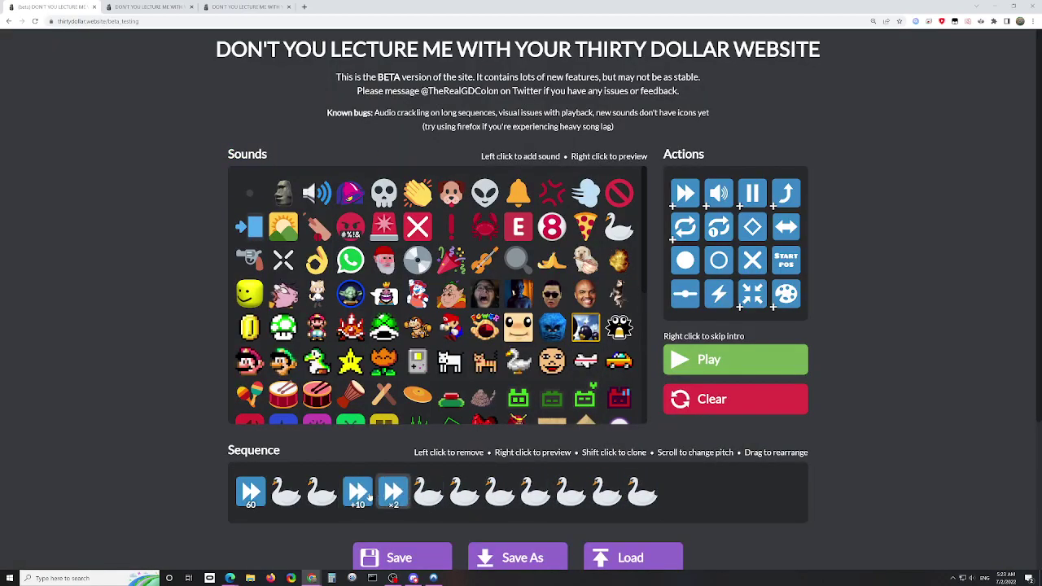
{"action": "left_click", "coordinate": [385, 493]}
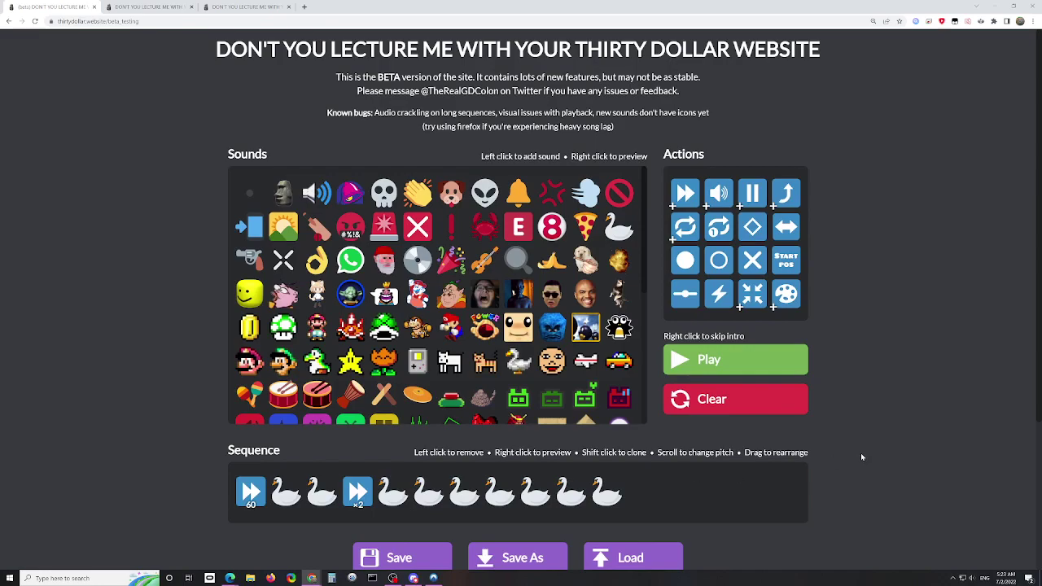
{"action": "key", "text": "space"}
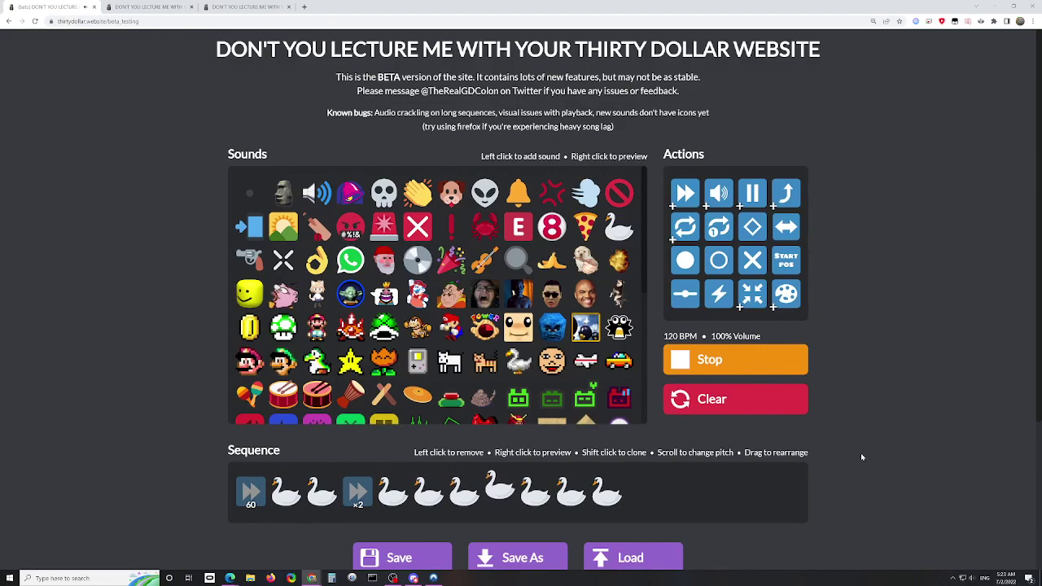
{"action": "key", "text": "space"}
- Change the tempo multiplier after the second Honk to ×0.5 and play the sequence
{"action": "scroll", "coordinate": [357, 491], "scroll_direction": "down", "scroll_amount": 1}
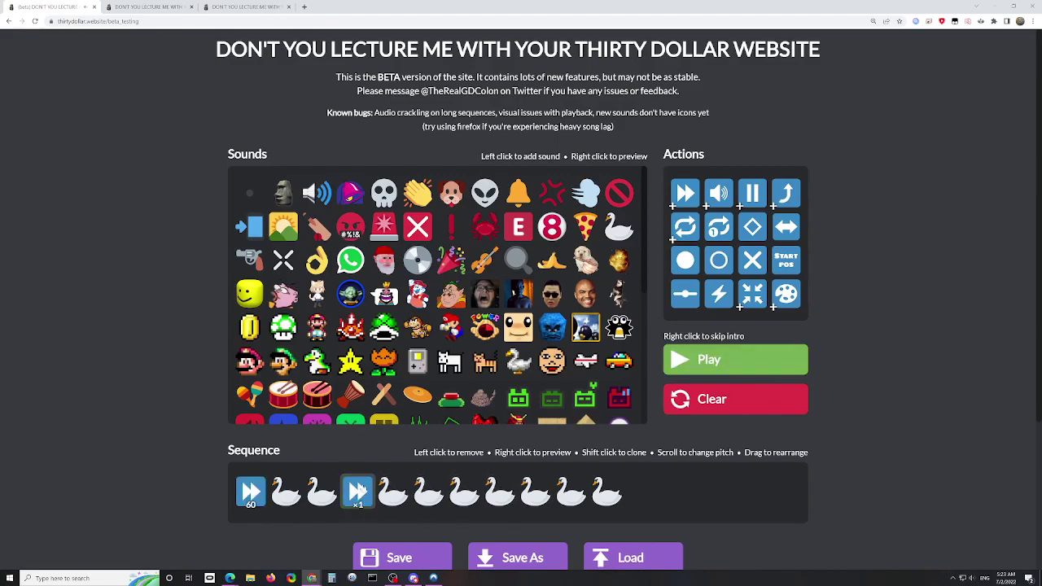
{"action": "scroll", "coordinate": [357, 492], "scroll_direction": "down", "scroll_amount": 1}
{"action": "key", "text": "space"}
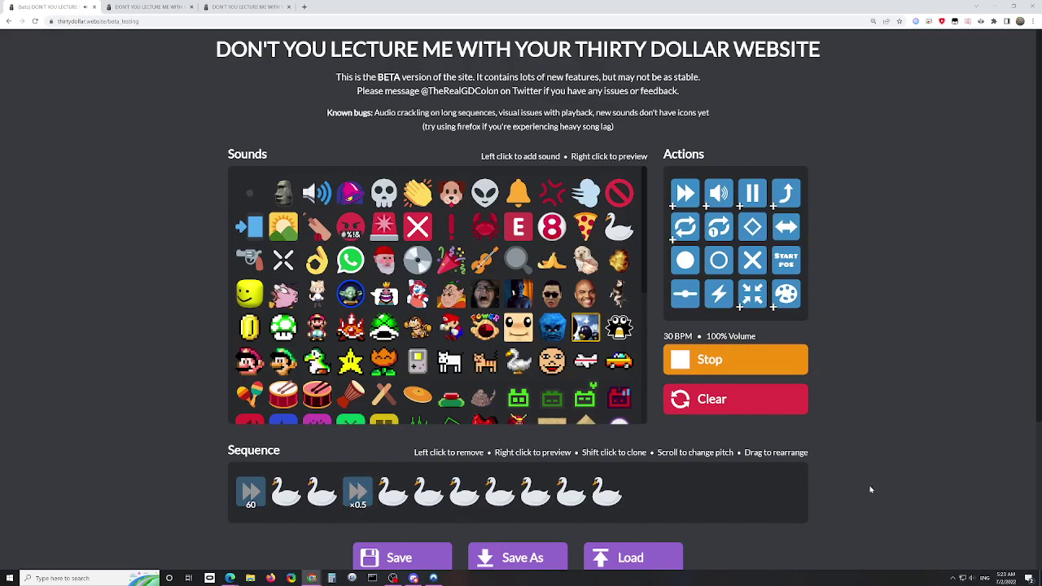
{"action": "key", "text": "space"}
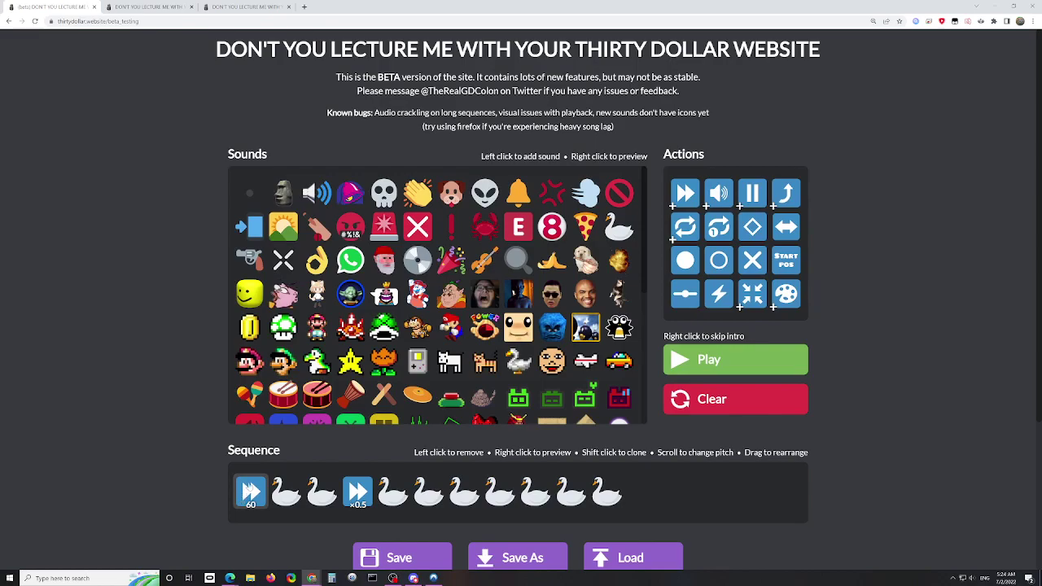
- Play the sequence without the 60 BPM action, and replace the ×0.5 multiplier with a 420 BPM tempo action at the start
{"action": "left_click", "coordinate": [250, 491]}
{"action": "left_click", "coordinate": [778, 365]}
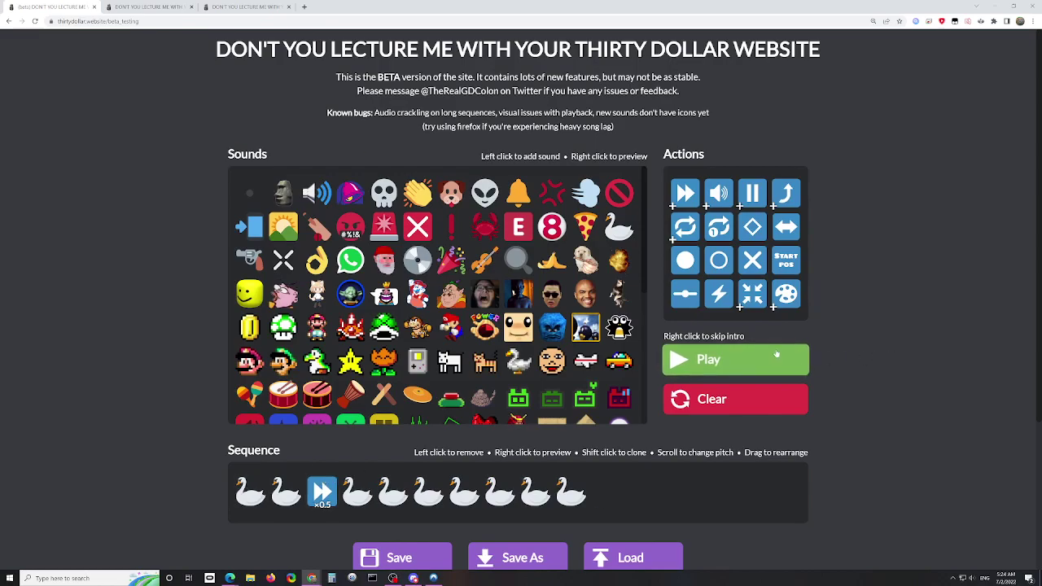
{"action": "key", "text": "space"}
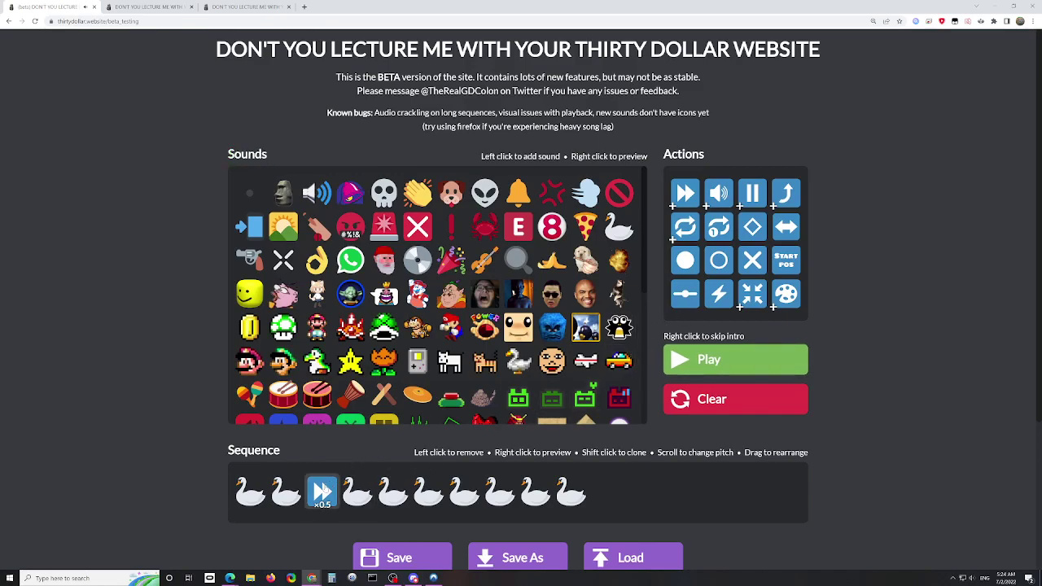
{"action": "left_click", "coordinate": [322, 491]}
{"action": "left_click", "coordinate": [684, 193]}
- Insert a volume action of 50% after the fourth Honk sound and play the sequence
{"action": "left_click", "coordinate": [718, 194]}
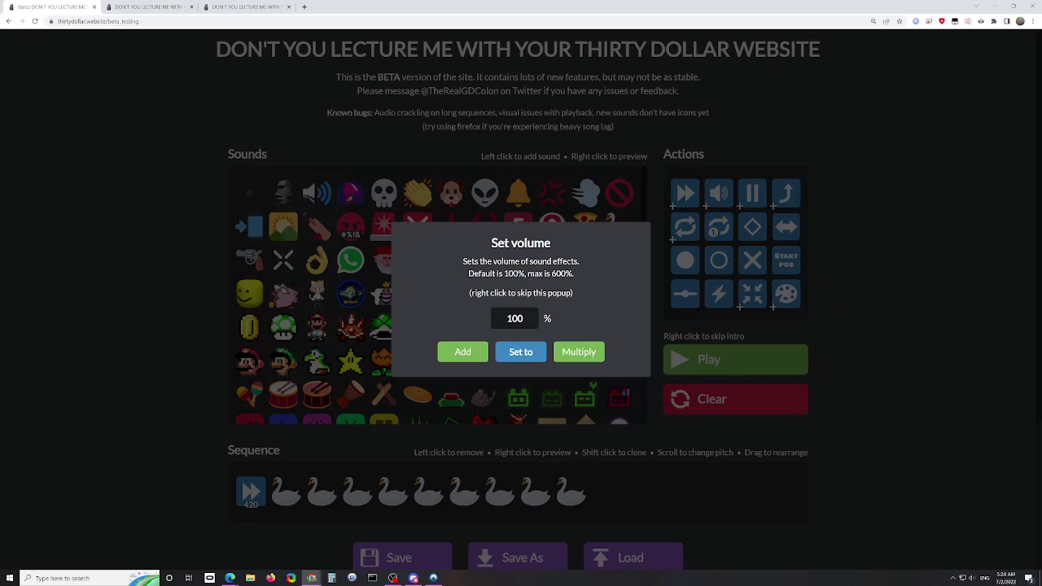
{"action": "double_click", "coordinate": [515, 318]}
{"action": "left_click", "coordinate": [540, 319]}
{"action": "left_click_drag", "start_coordinate": [526, 319], "coordinate": [480, 317]}
{"action": "type", "text": "50"}
{"action": "left_click", "coordinate": [476, 354]}
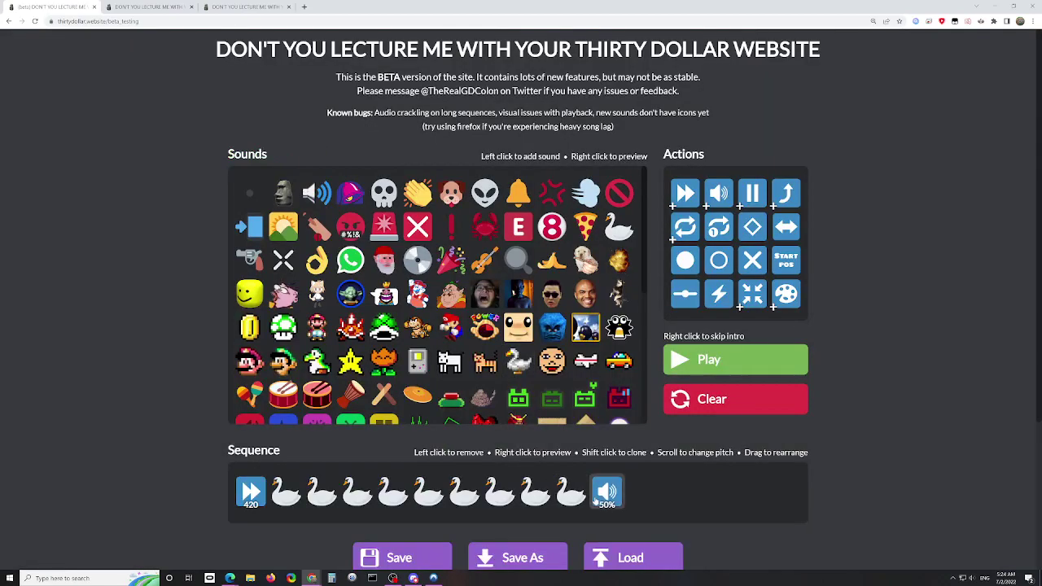
{"action": "left_click_drag", "start_coordinate": [595, 500], "coordinate": [430, 494]}
{"action": "key", "text": "space"}
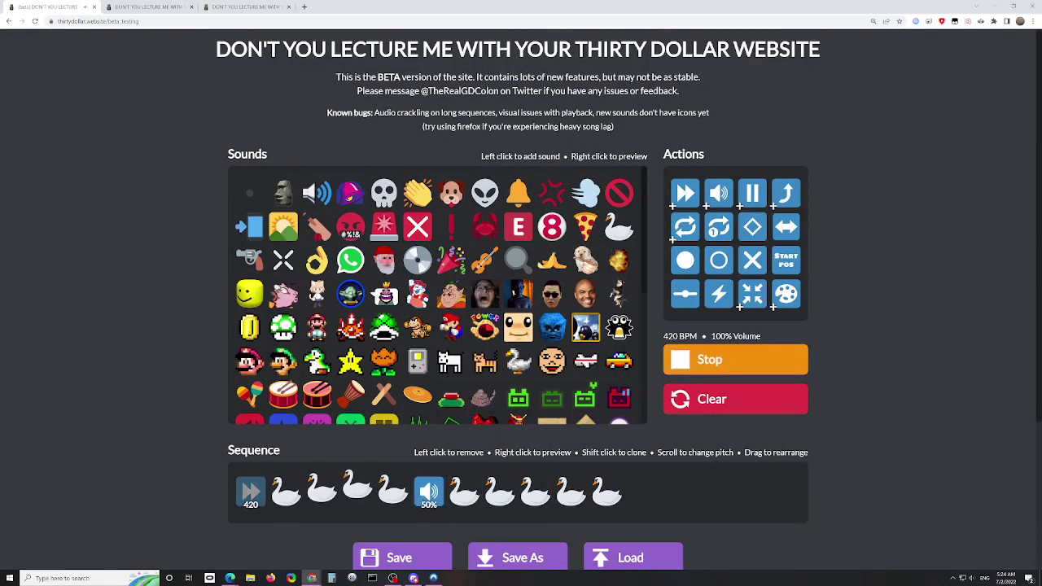
{"action": "key", "text": "space"}
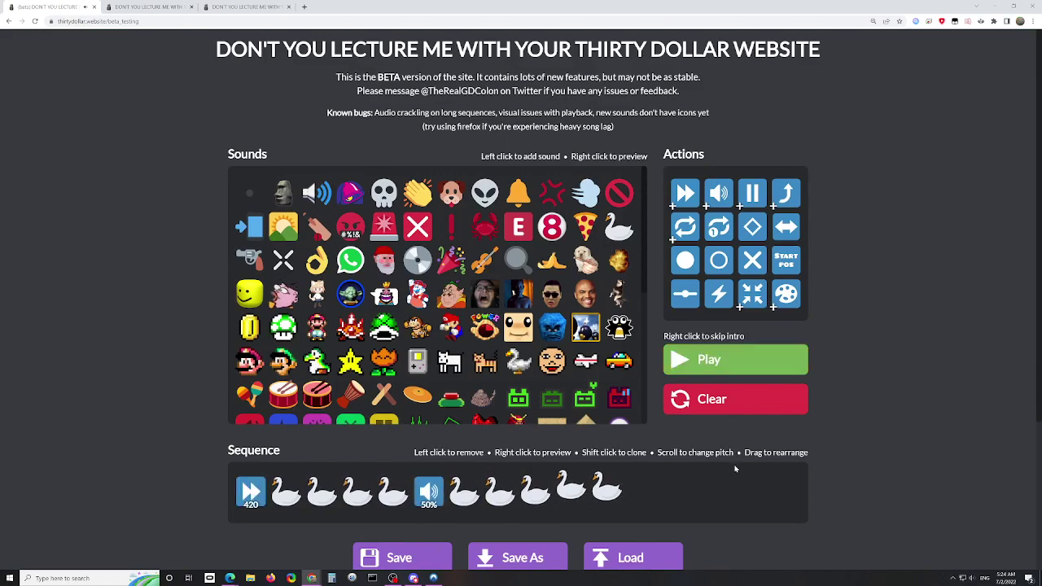
- Insert +10% volume actions between each of the last five Honk sounds and play the sequence
{"action": "left_click", "coordinate": [718, 210]}
{"action": "left_click", "coordinate": [554, 353]}
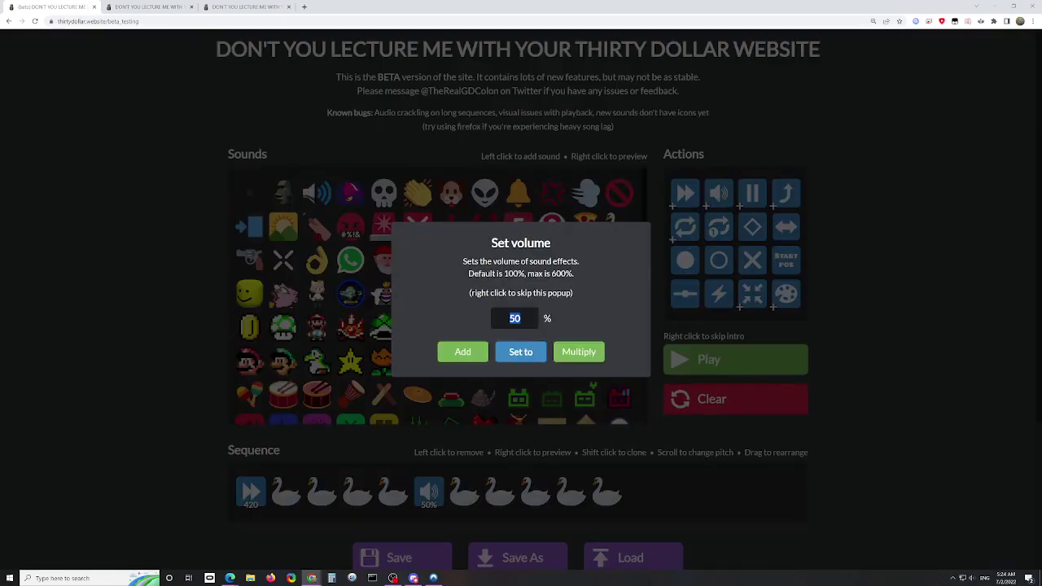
{"action": "type", "text": "10"}
{"action": "left_click", "coordinate": [462, 351]}
{"action": "mouse_move", "coordinate": [643, 493]}
{"action": "left_mouse_down"}
{"action": "mouse_move", "coordinate": [477, 493]}
{"action": "mouse_move", "coordinate": [728, 494]}
{"action": "left_mouse_up"}
{"action": "left_click", "coordinate": [500, 493], "text": "shift"}
{"action": "left_click", "coordinate": [571, 492], "text": "shift"}
{"action": "left_click", "coordinate": [643, 492], "text": "shift"}
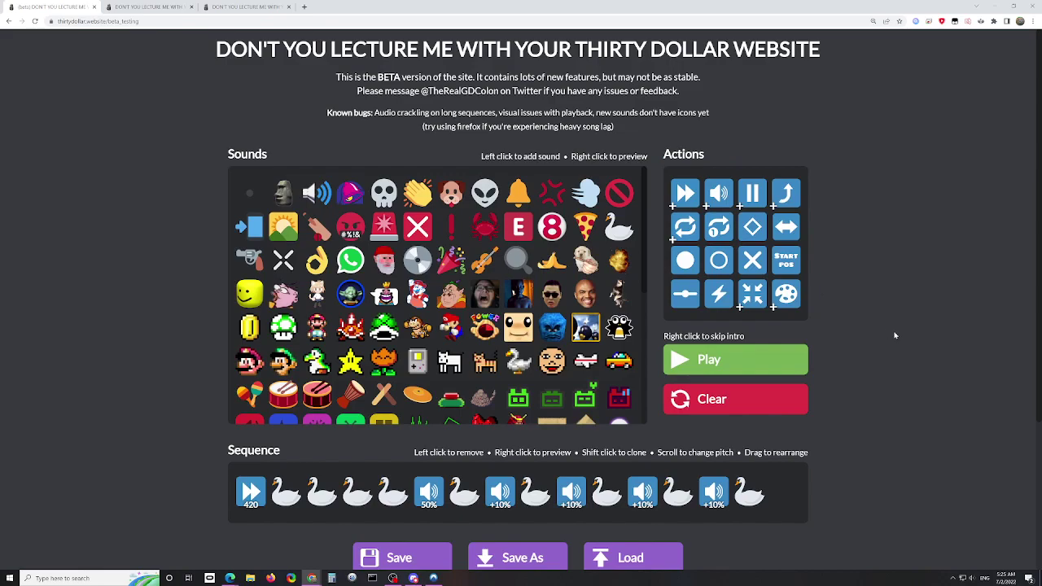
{"action": "key", "text": "space"}
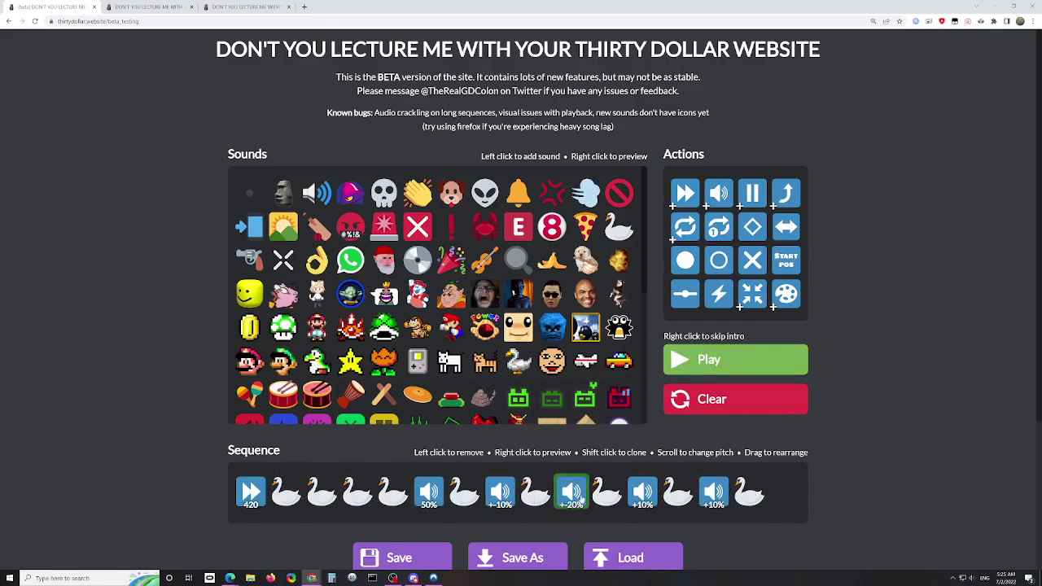
- Change the +10% volume actions between the last five Honk sounds to -10% each and play the sequence
{"action": "scroll", "coordinate": [642, 492], "scroll_direction": "down", "scroll_amount": 2}
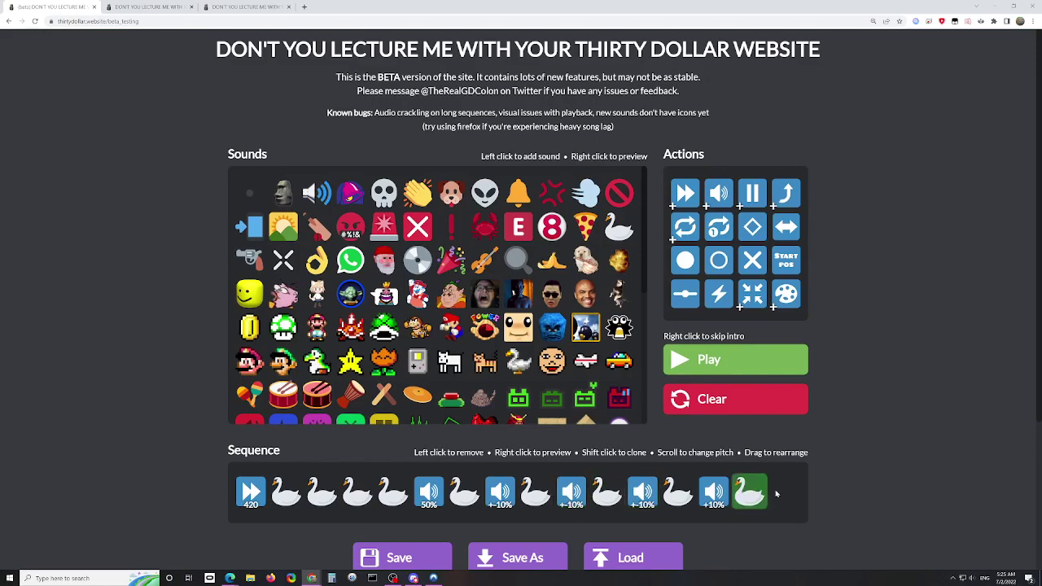
{"action": "scroll", "coordinate": [714, 494], "scroll_direction": "down", "scroll_amount": 3}
{"action": "key", "text": "space"}
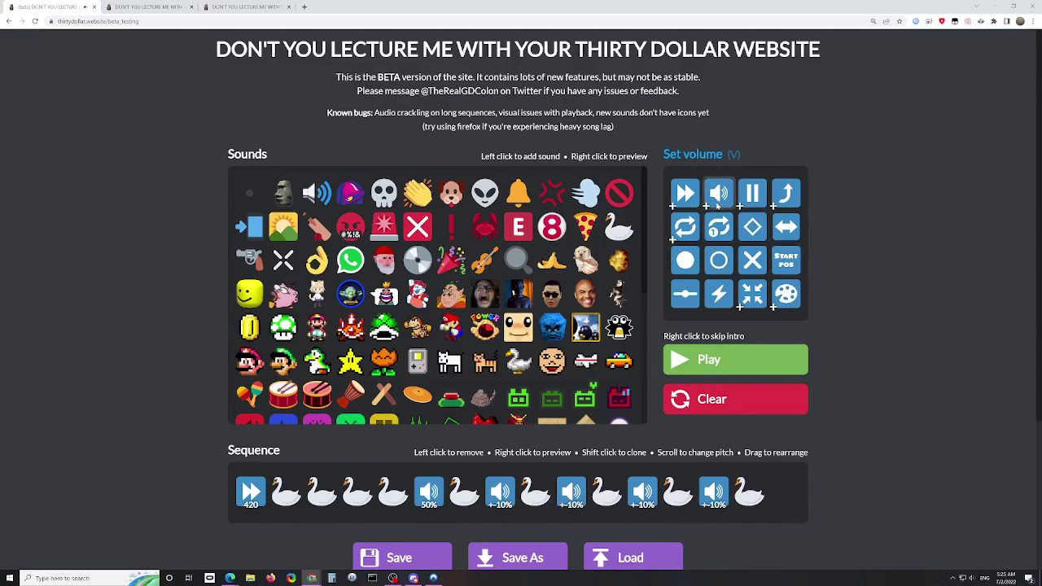
- Add a volume multiplier of ×3, move it directly after the 420 tempo action, and play the sequence
{"action": "left_click", "coordinate": [719, 193]}
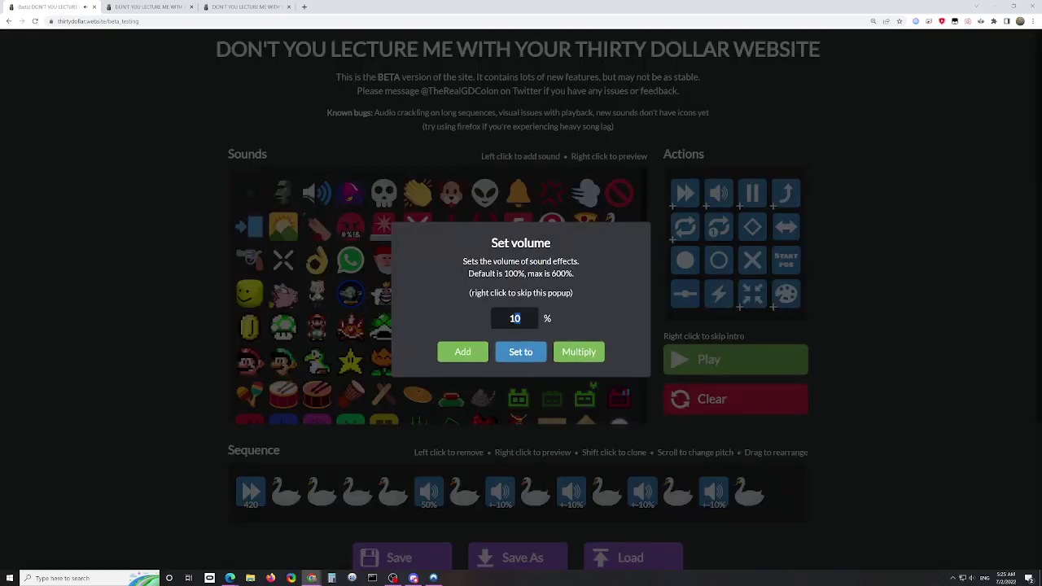
{"action": "type", "text": "3"}
{"action": "left_click", "coordinate": [579, 352]}
{"action": "left_click_drag", "start_coordinate": [784, 492], "coordinate": [276, 495]}
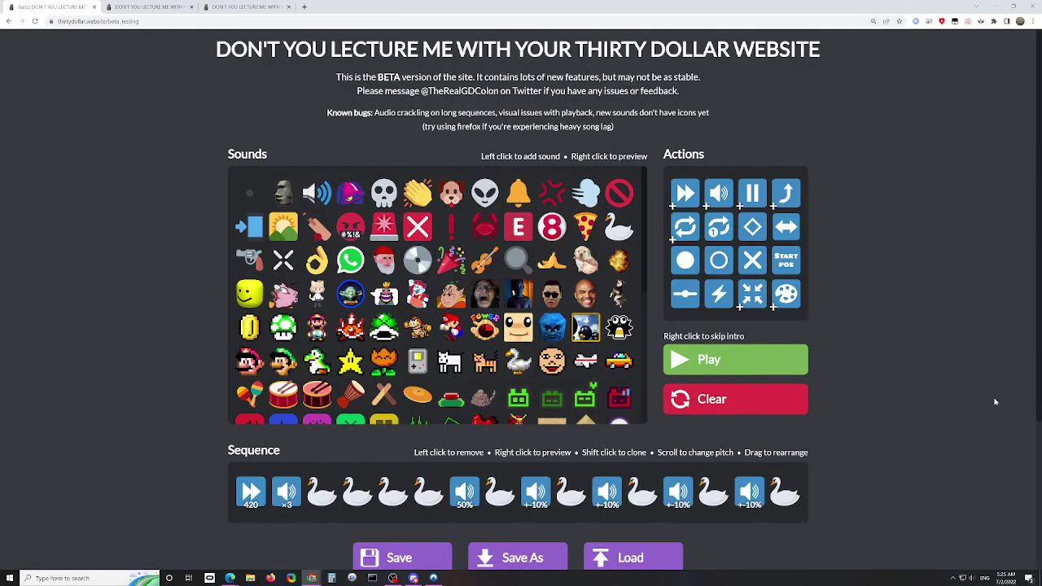
{"action": "key", "text": "space"}
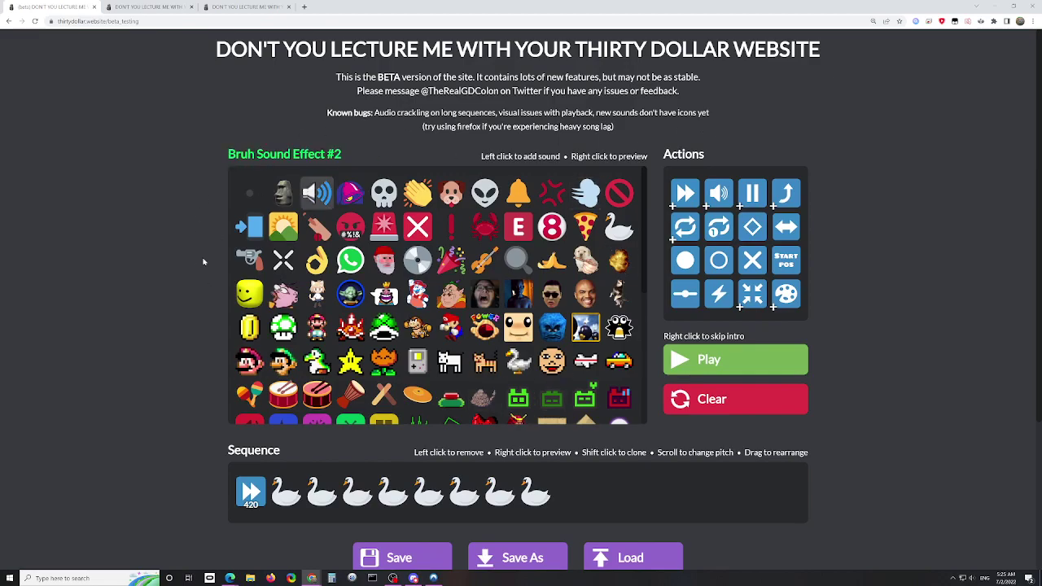
- Add five Silence sounds and a moai sound after the Honk sounds and play the sequence
{"action": "left_click", "coordinate": [238, 193]}
{"action": "left_click", "coordinate": [239, 193]}
{"action": "left_click", "coordinate": [239, 193]}
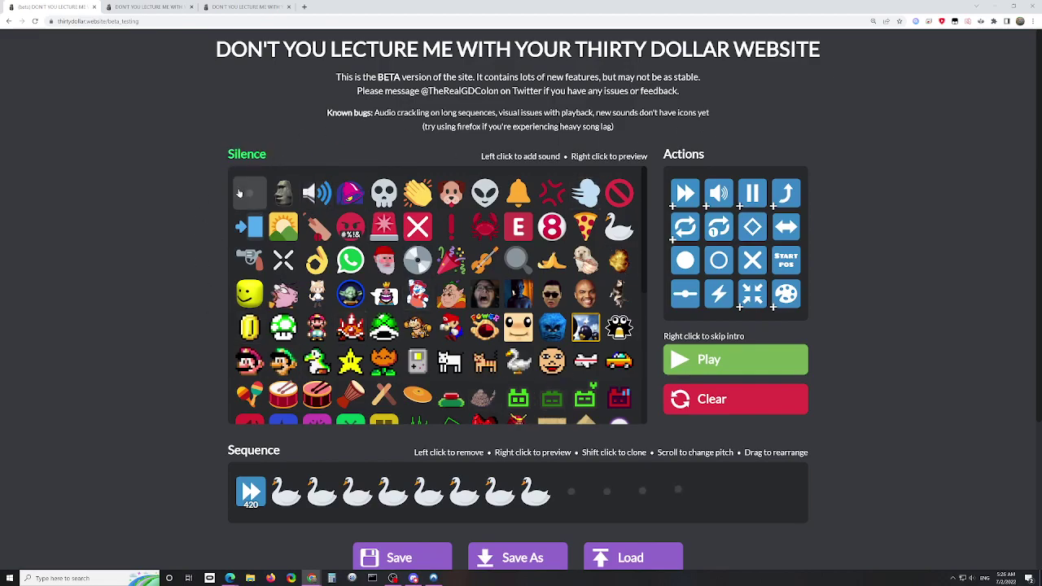
{"action": "left_click", "coordinate": [239, 193]}
{"action": "left_click", "coordinate": [283, 193]}
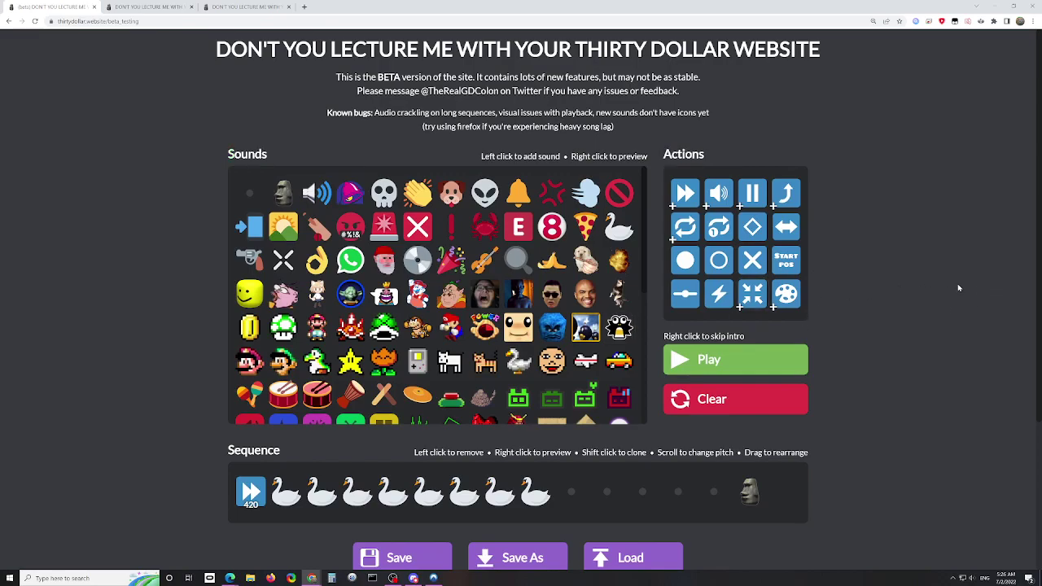
{"action": "key", "text": "space"}
- Remove all eight Honk sounds and the moai sound from the sequence
{"action": "left_click", "coordinate": [301, 496]}
{"action": "left_click", "coordinate": [301, 496]}
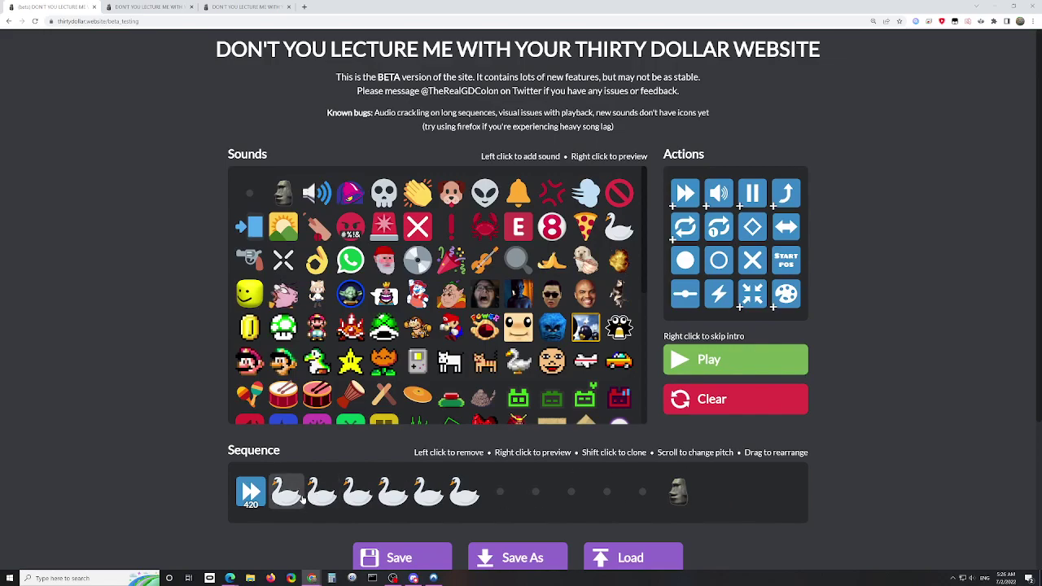
{"action": "left_click", "coordinate": [301, 497]}
{"action": "left_click", "coordinate": [302, 497]}
{"action": "left_click", "coordinate": [302, 497]}
{"action": "left_click", "coordinate": [302, 496]}
{"action": "left_click", "coordinate": [301, 497]}
{"action": "left_click", "coordinate": [301, 497]}
{"action": "left_click", "coordinate": [465, 493]}
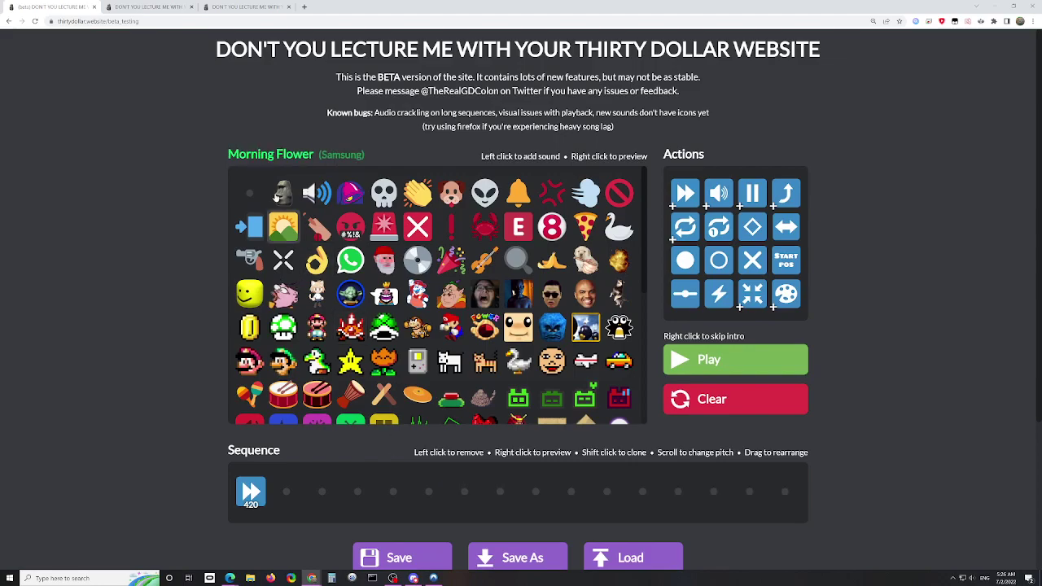
- Build a repeating pattern of moai and clap sounds spaced by silences after the tempo action, and play it
{"action": "left_click", "coordinate": [283, 193]}
{"action": "left_click_drag", "start_coordinate": [251, 492], "coordinate": [287, 493]}
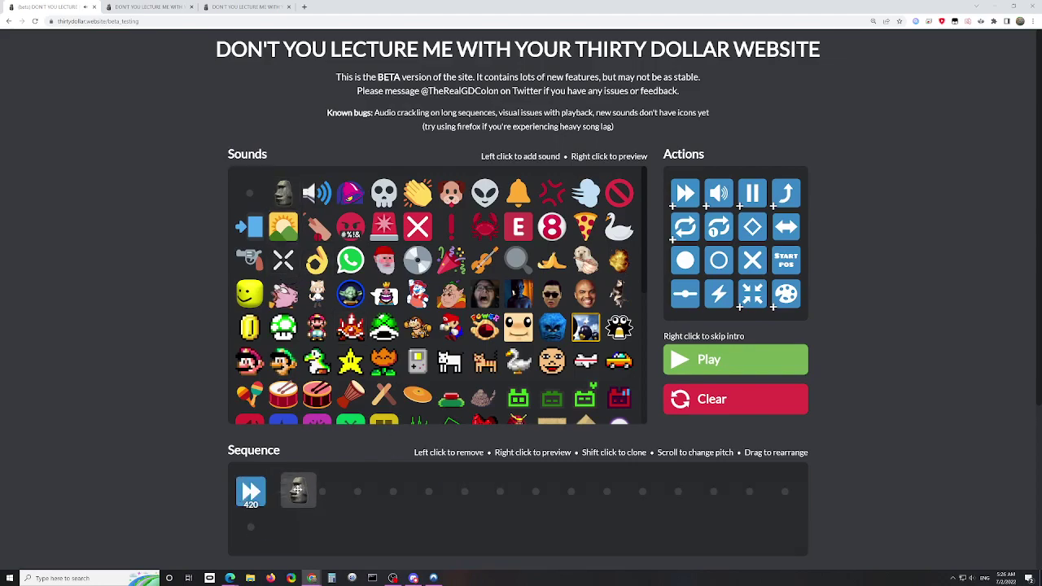
{"action": "left_click", "coordinate": [405, 203]}
{"action": "left_click_drag", "start_coordinate": [249, 526], "coordinate": [396, 491]}
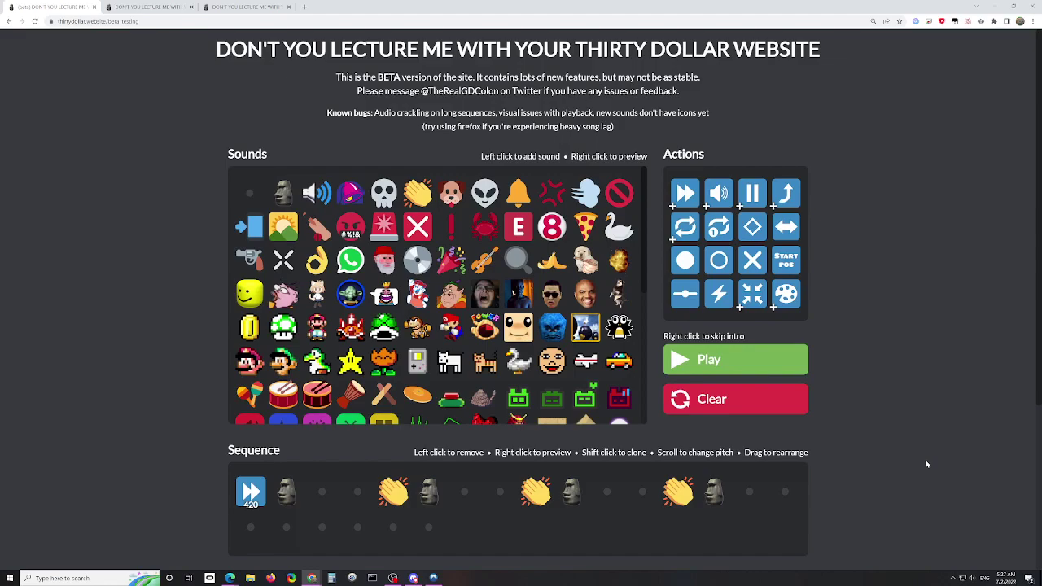
{"action": "key", "text": "space"}
- Add 2-beat Pause actions in place of the silences between each moai and the following clap
{"action": "left_click", "coordinate": [752, 193]}
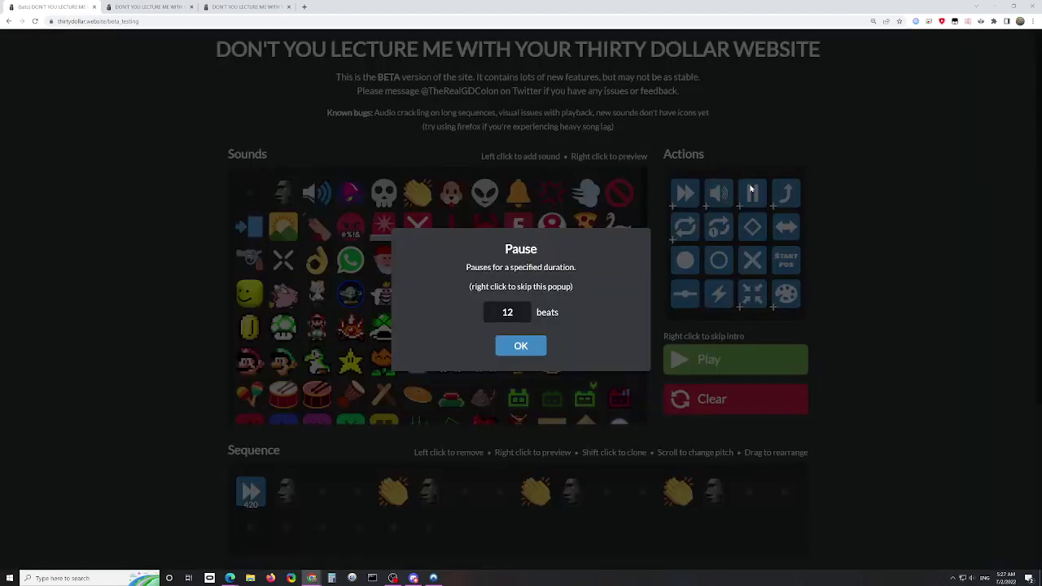
{"action": "key", "text": "ctrl+a"}
{"action": "type", "text": "2"}
{"action": "left_click", "coordinate": [521, 345]}
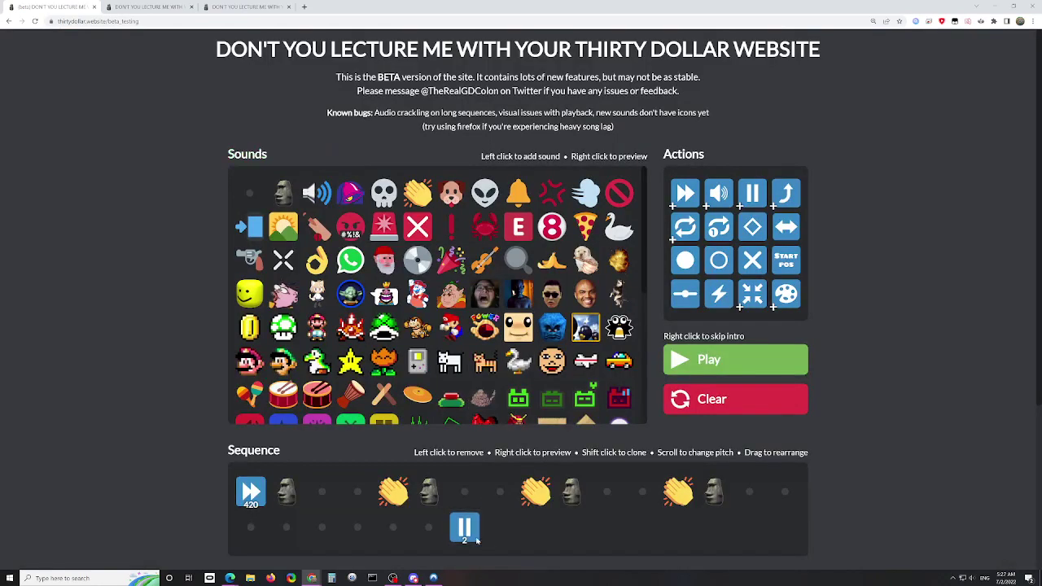
{"action": "left_click_drag", "start_coordinate": [465, 527], "coordinate": [518, 503]}
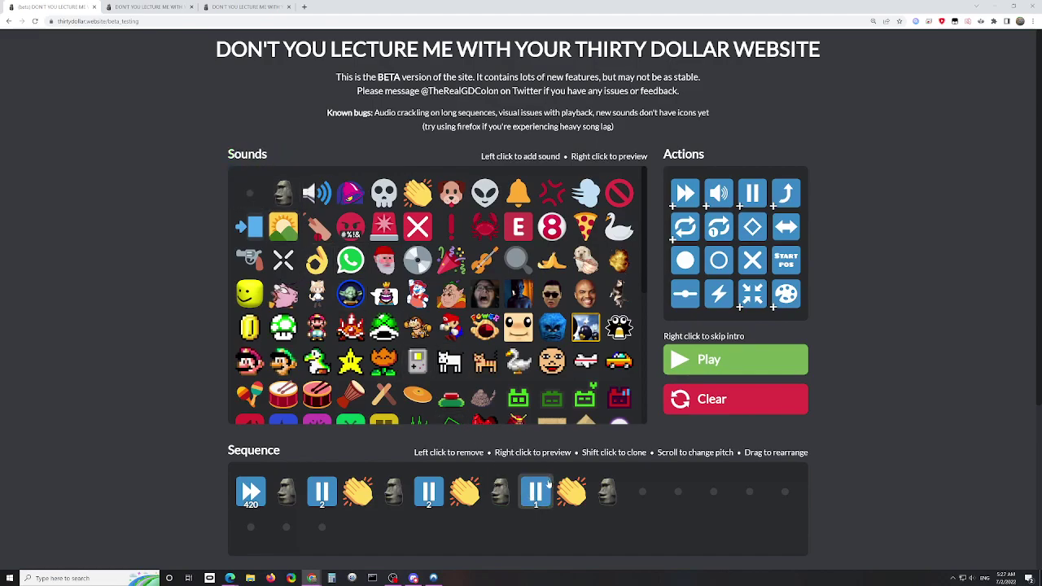
{"action": "scroll", "coordinate": [536, 492], "scroll_direction": "up", "scroll_amount": 1}
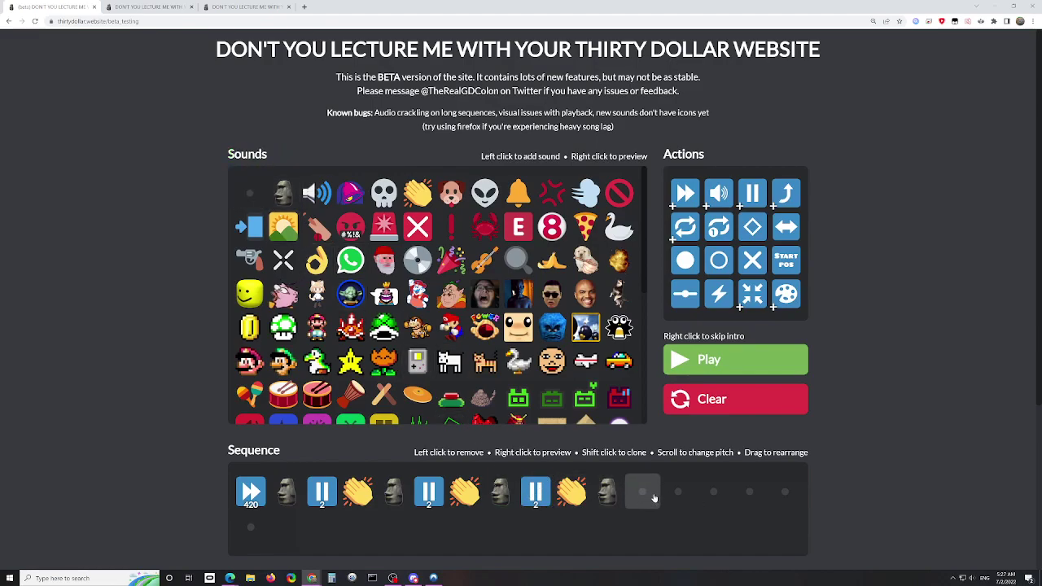
- Add an 8-beat Pause action and an alien sound after the last moai, and play the sequence
{"action": "left_click", "coordinate": [753, 196]}
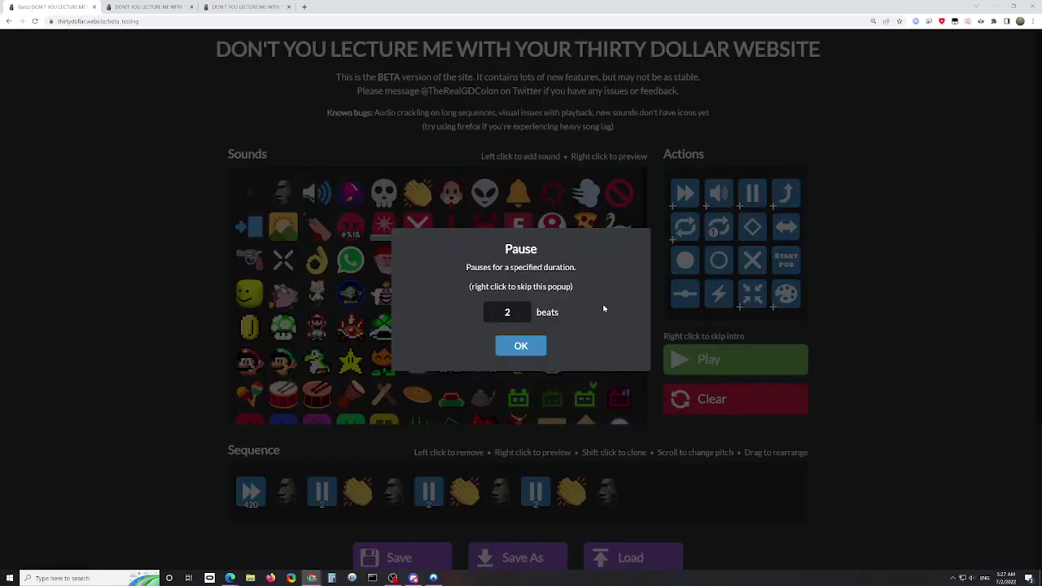
{"action": "double_click", "coordinate": [508, 311]}
{"action": "type", "text": "8"}
{"action": "left_click", "coordinate": [521, 346]}
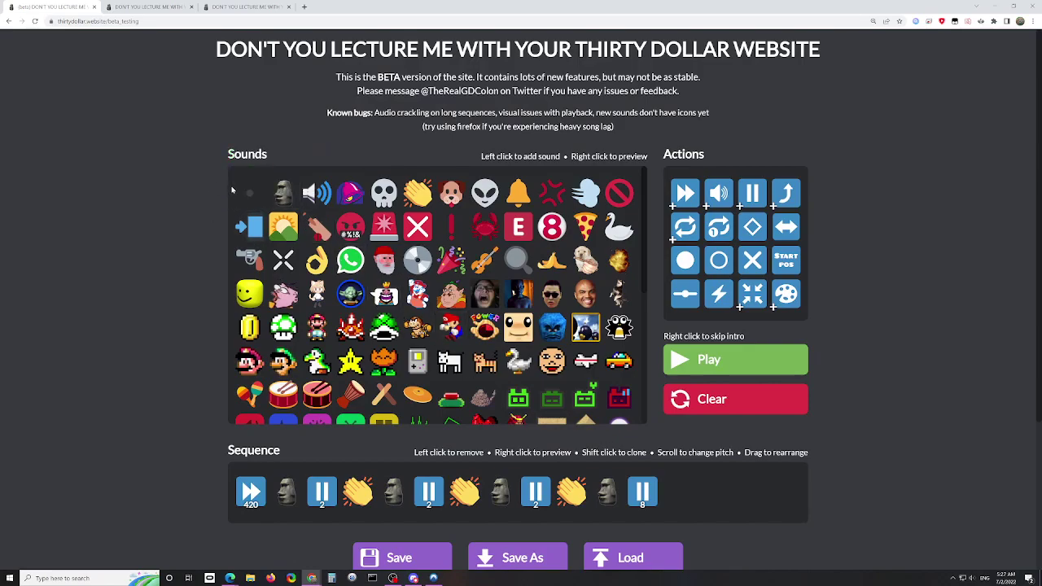
{"action": "left_click", "coordinate": [485, 192]}
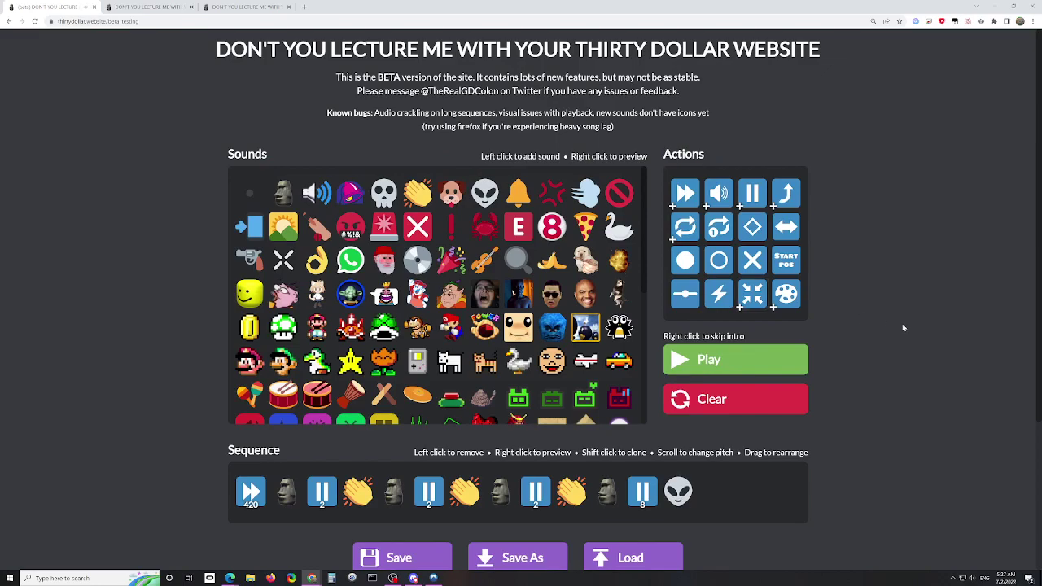
{"action": "key", "text": "space"}
- Try the last pause at 18 beats, return it to 8 beats, and set the first pause to 1.5 beats
{"action": "left_click", "coordinate": [643, 491]}
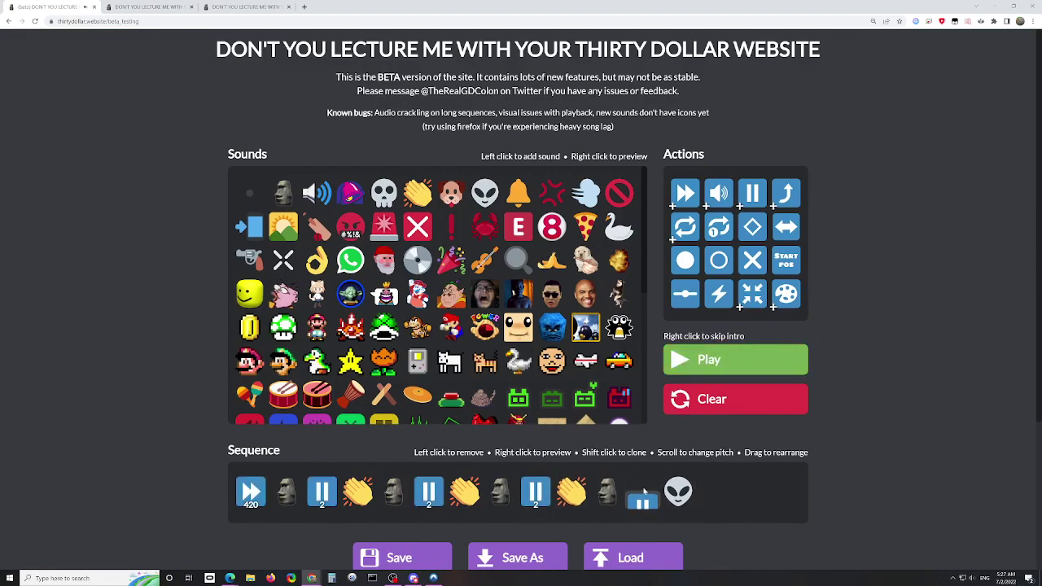
{"action": "scroll", "coordinate": [644, 491], "scroll_direction": "up", "scroll_amount": 20}
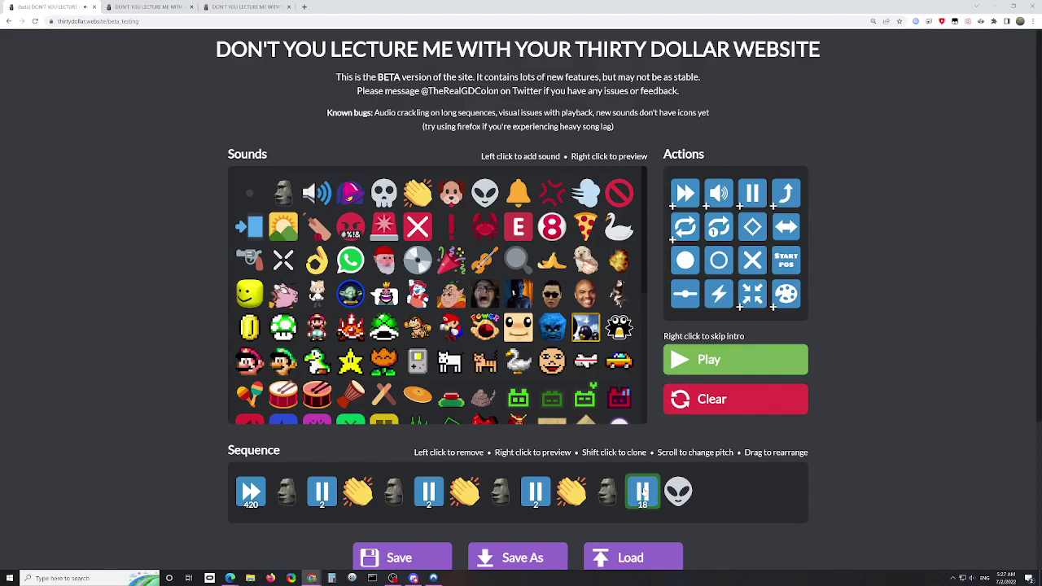
{"action": "scroll", "coordinate": [643, 491], "scroll_direction": "down", "scroll_amount": 10}
{"action": "scroll", "coordinate": [643, 491], "scroll_direction": "up", "scroll_amount": 1}
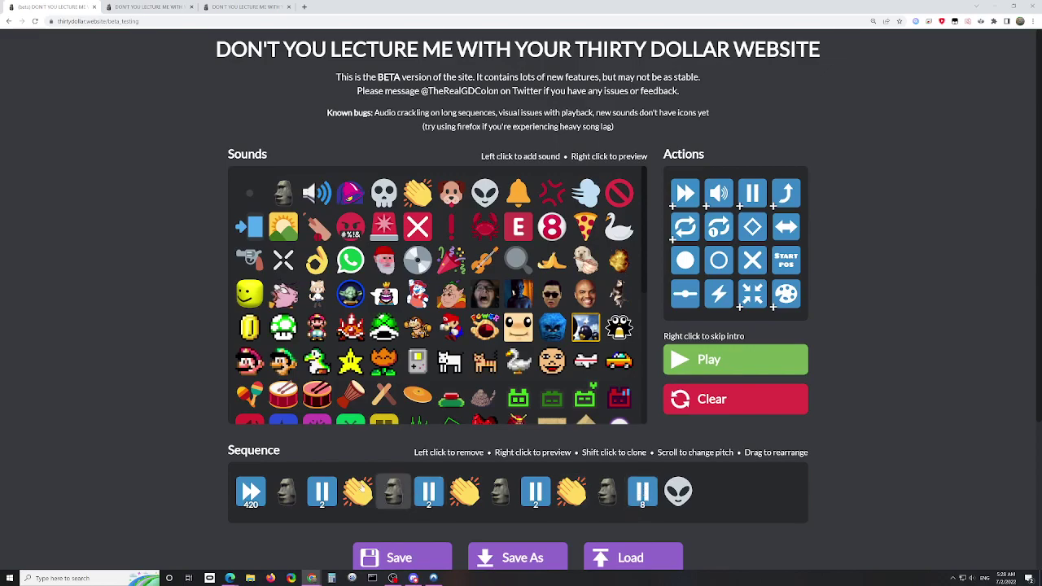
{"action": "scroll", "coordinate": [322, 491], "scroll_direction": "down", "scroll_amount": 1}
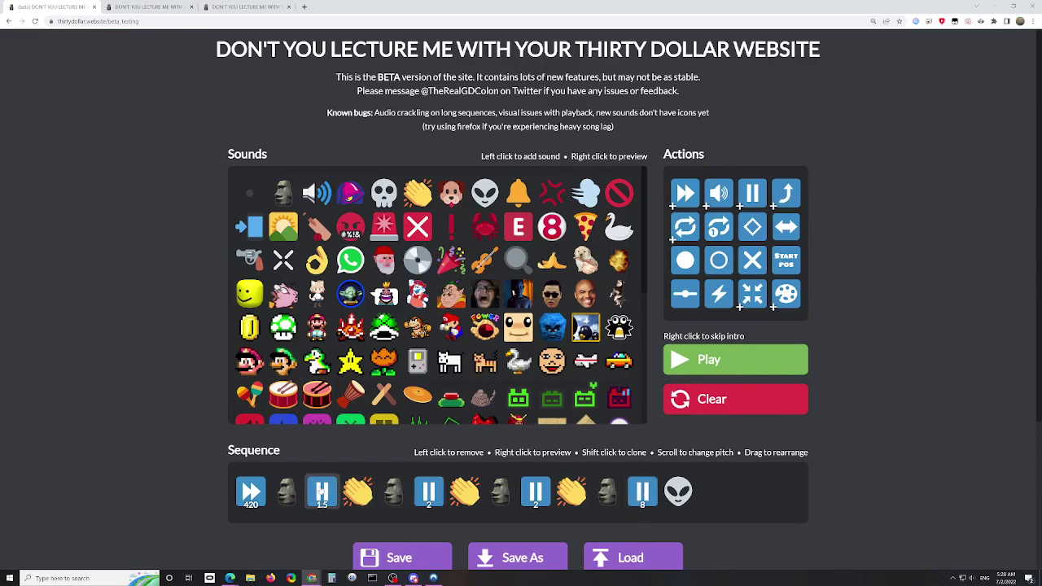
{"action": "left_click", "coordinate": [428, 491]}
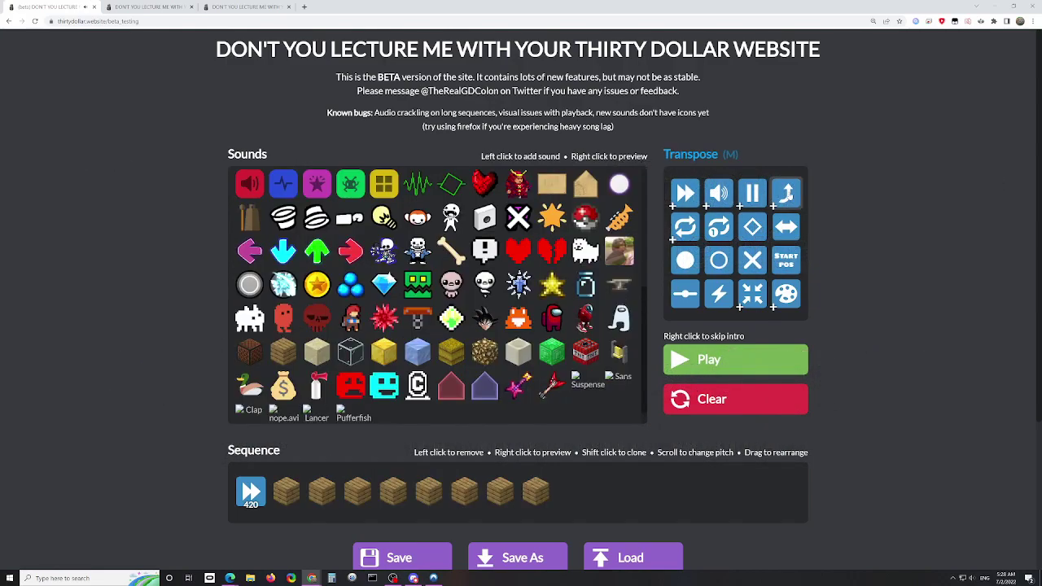
- Add a Transpose action that adds 1 semitone and place it after the first wood plank sound
{"action": "left_click", "coordinate": [788, 194]}
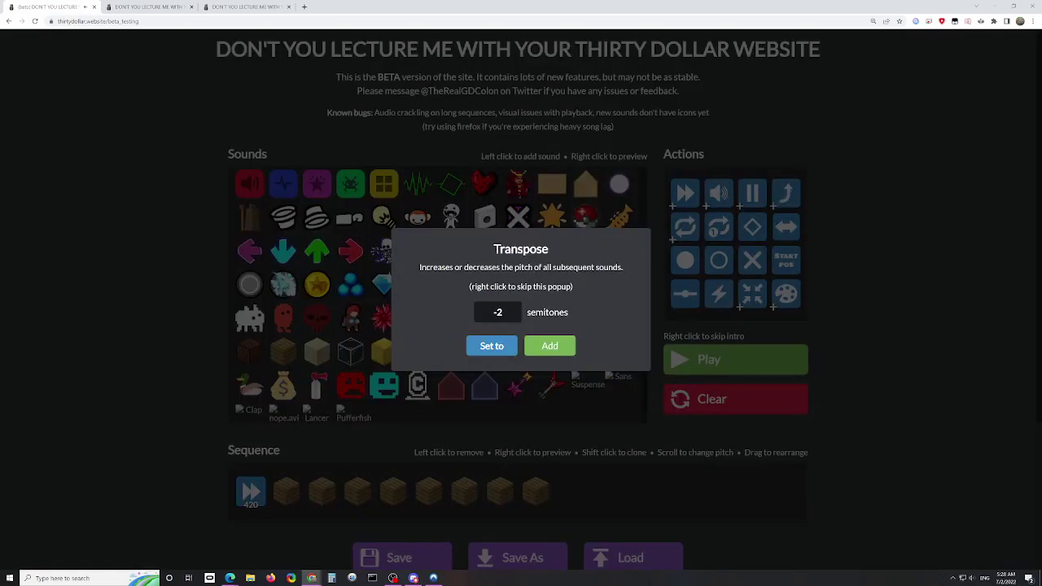
{"action": "double_click", "coordinate": [498, 311]}
{"action": "type", "text": "1"}
{"action": "left_click", "coordinate": [549, 346]}
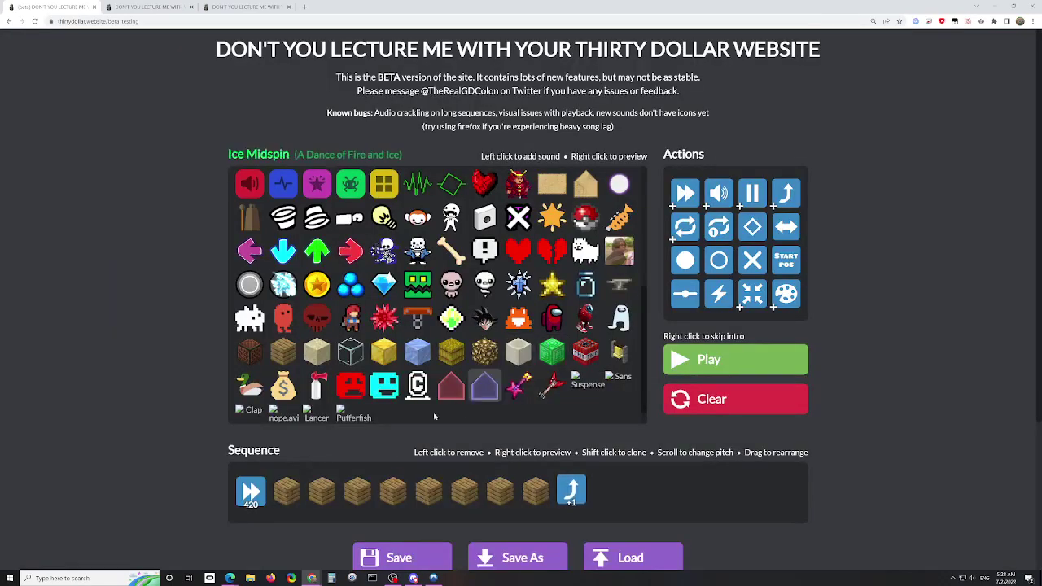
{"action": "left_click_drag", "start_coordinate": [571, 492], "coordinate": [314, 498]}
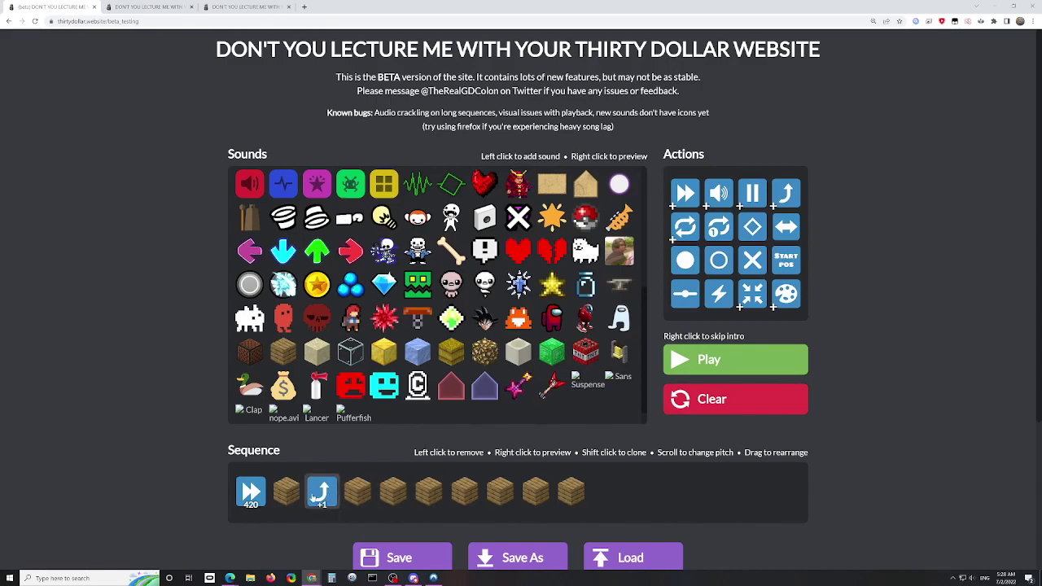
- Remove the Transpose action and raise the pitch of the last seven wood plank sounds individually to +1
{"action": "left_click", "coordinate": [314, 498]}
{"action": "scroll", "coordinate": [321, 499], "scroll_direction": "up", "scroll_amount": 1}
{"action": "scroll", "coordinate": [357, 498], "scroll_direction": "up", "scroll_amount": 1}
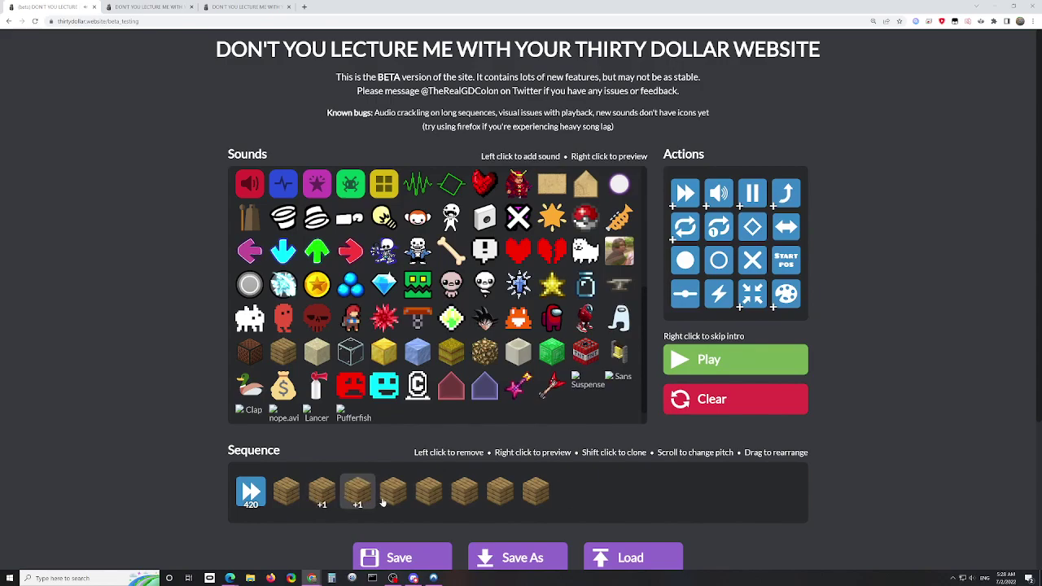
{"action": "scroll", "coordinate": [393, 498], "scroll_direction": "up", "scroll_amount": 1}
{"action": "scroll", "coordinate": [429, 498], "scroll_direction": "up", "scroll_amount": 2}
{"action": "scroll", "coordinate": [500, 498], "scroll_direction": "up", "scroll_amount": 1}
{"action": "scroll", "coordinate": [536, 498], "scroll_direction": "up", "scroll_amount": 1}
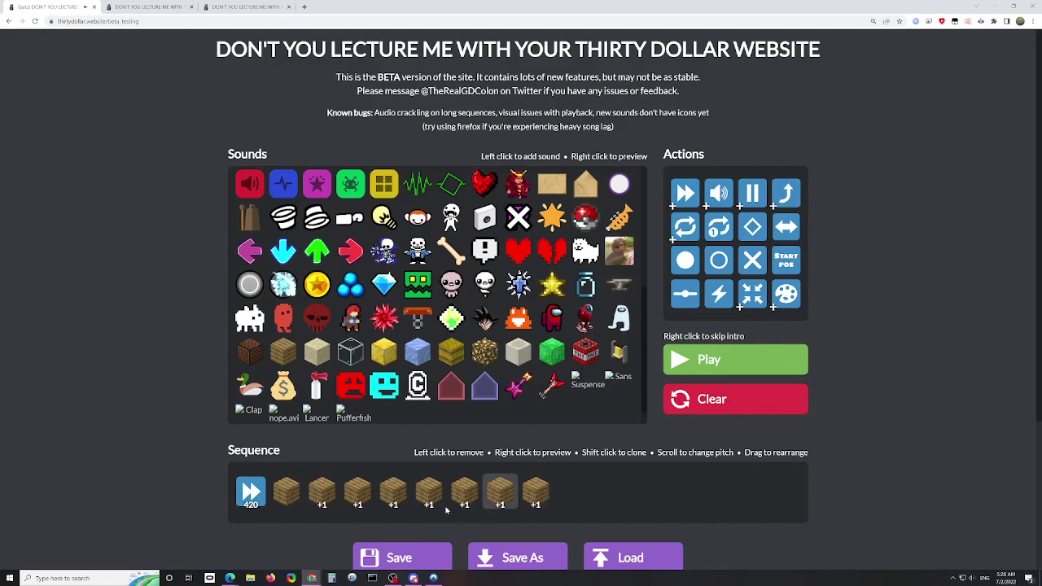
- Reset the individual +1 pitches of the wood plank sounds to 0
{"action": "scroll", "coordinate": [322, 498], "scroll_direction": "down", "scroll_amount": 2}
{"action": "scroll", "coordinate": [394, 498], "scroll_direction": "down", "scroll_amount": 1}
{"action": "scroll", "coordinate": [429, 498], "scroll_direction": "down", "scroll_amount": 1}
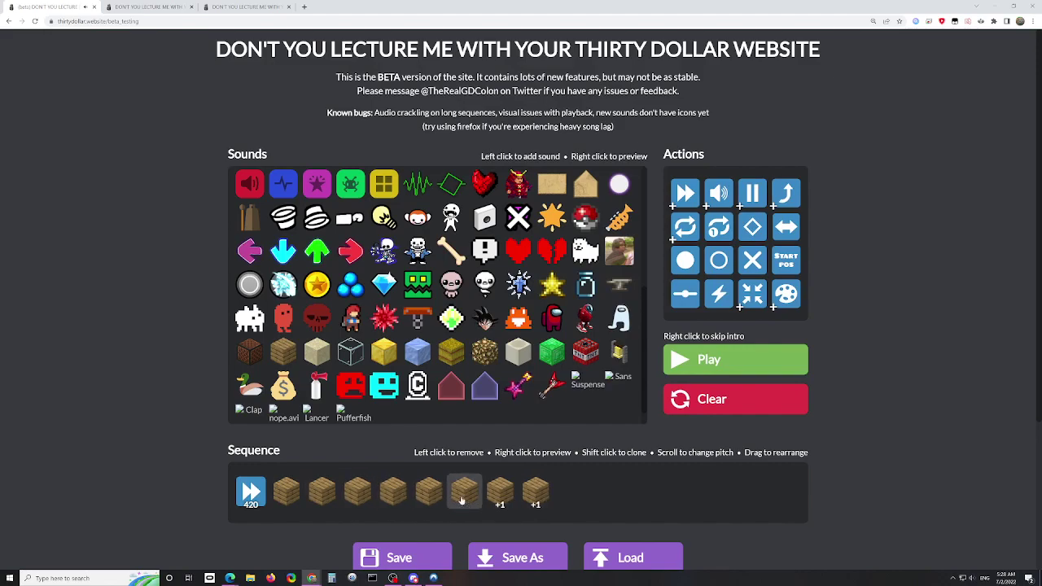
{"action": "scroll", "coordinate": [464, 498], "scroll_direction": "down", "scroll_amount": 2}
{"action": "scroll", "coordinate": [536, 498], "scroll_direction": "down", "scroll_amount": 1}
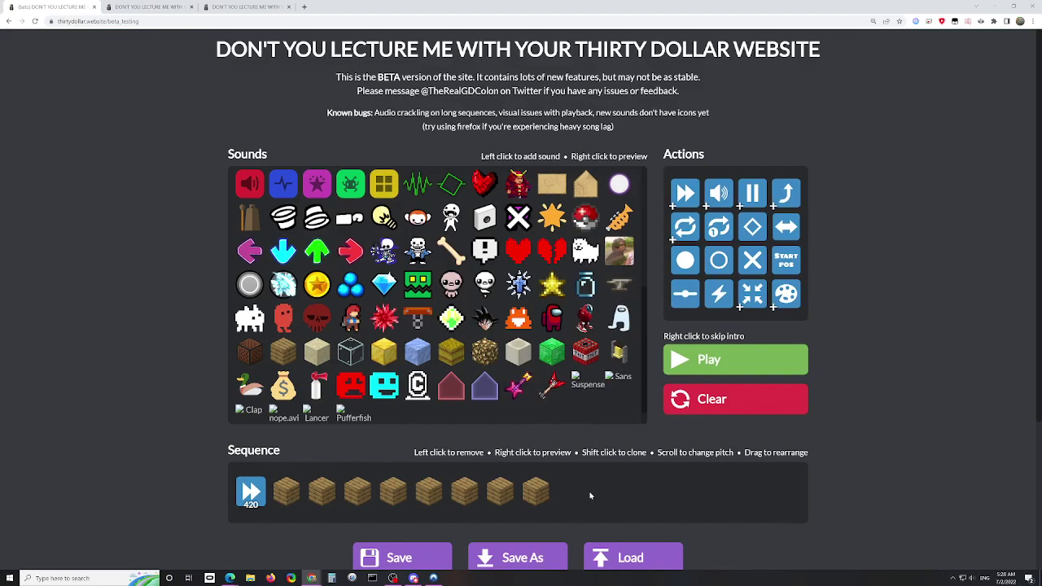
- Place the +1 Transpose action after the fourth wood plank, raise it to +6, and play the sequence at both settings
{"action": "left_click_drag", "start_coordinate": [571, 491], "coordinate": [429, 492]}
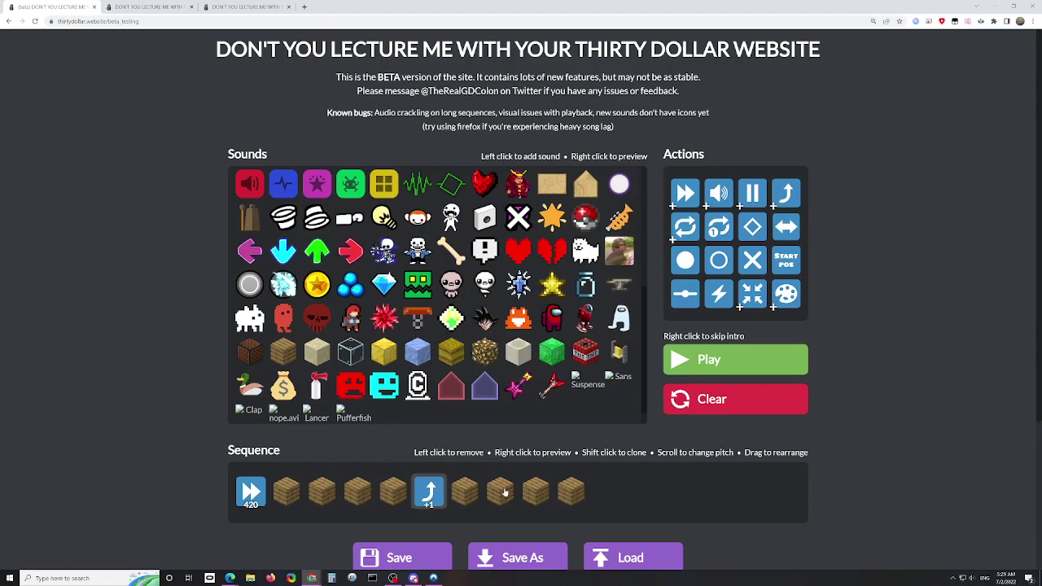
{"action": "key", "text": "space"}
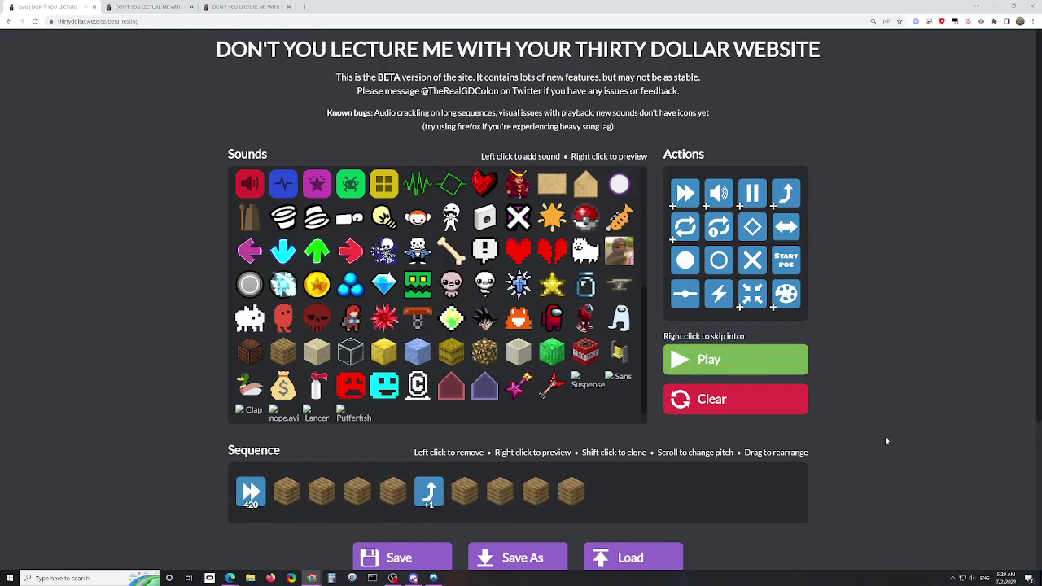
{"action": "scroll", "coordinate": [416, 491], "scroll_direction": "up", "scroll_amount": 2}
{"action": "scroll", "coordinate": [416, 491], "scroll_direction": "up", "scroll_amount": 2}
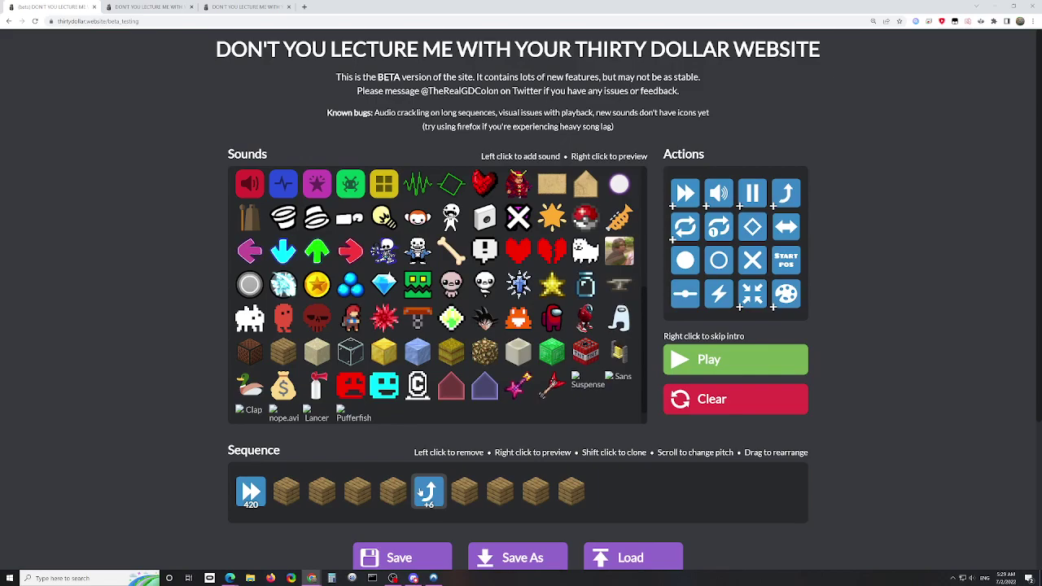
{"action": "key", "text": "space"}
{"action": "left_click", "coordinate": [786, 193]}
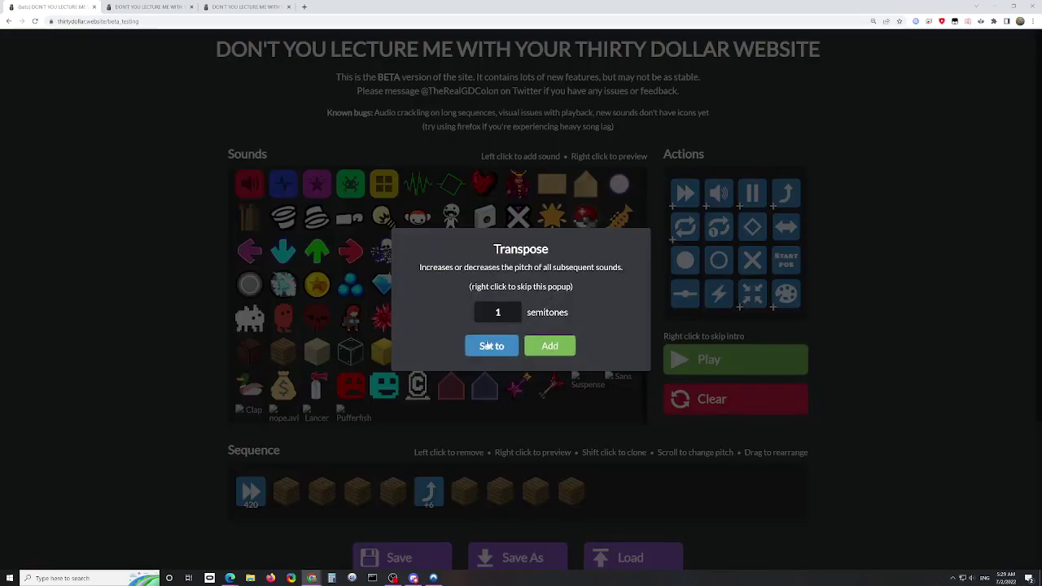
{"action": "double_click", "coordinate": [499, 312]}
{"action": "left_click", "coordinate": [666, 379]}
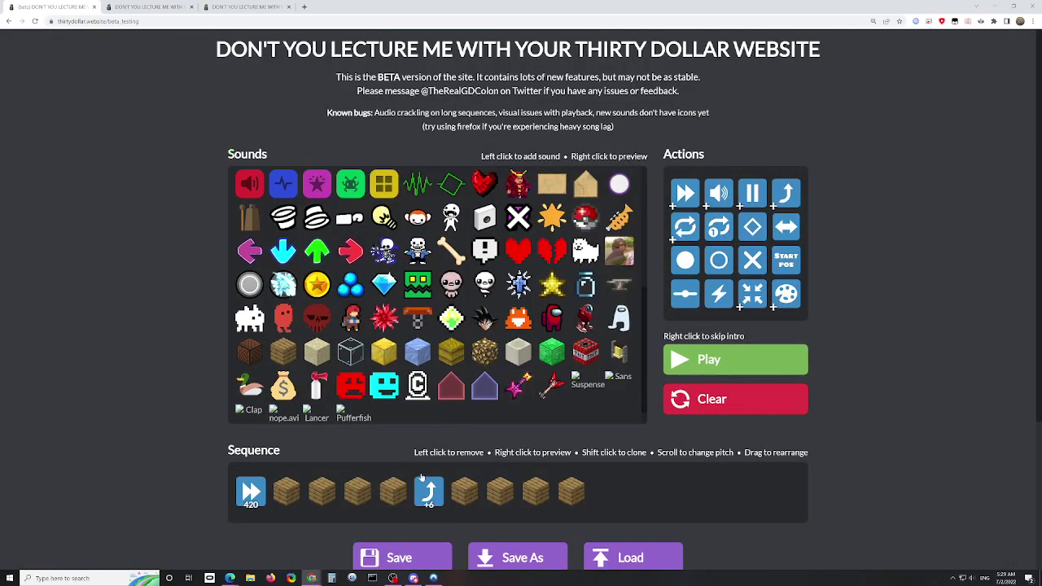
- Raise the Transpose action in the middle of the wood plank sounds to +7
{"action": "scroll", "coordinate": [423, 492], "scroll_direction": "up", "scroll_amount": 1}
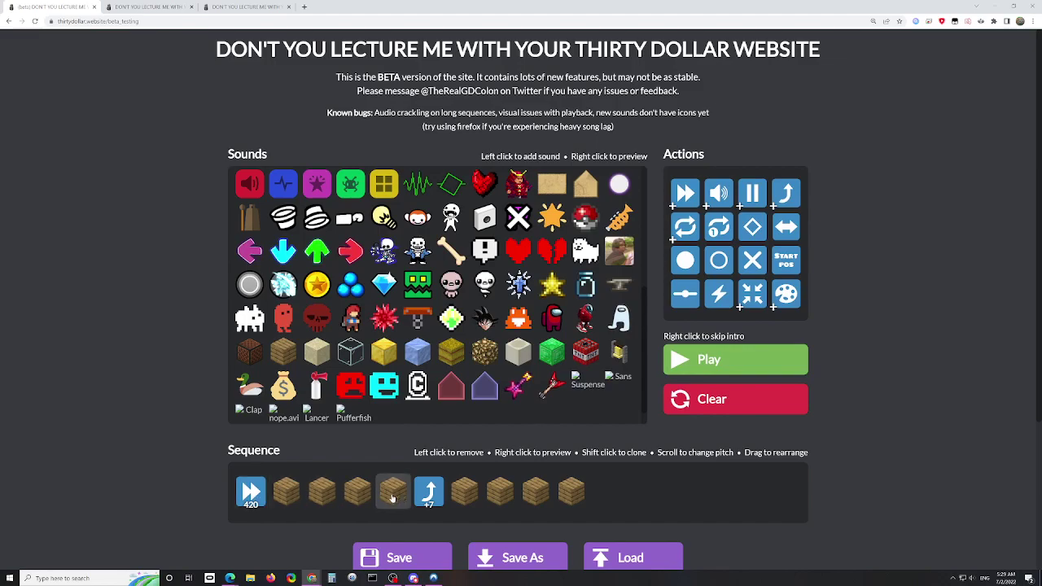
{"action": "scroll", "coordinate": [287, 500], "scroll_direction": "up", "scroll_amount": 1}
{"action": "scroll", "coordinate": [287, 499], "scroll_direction": "down", "scroll_amount": 1}
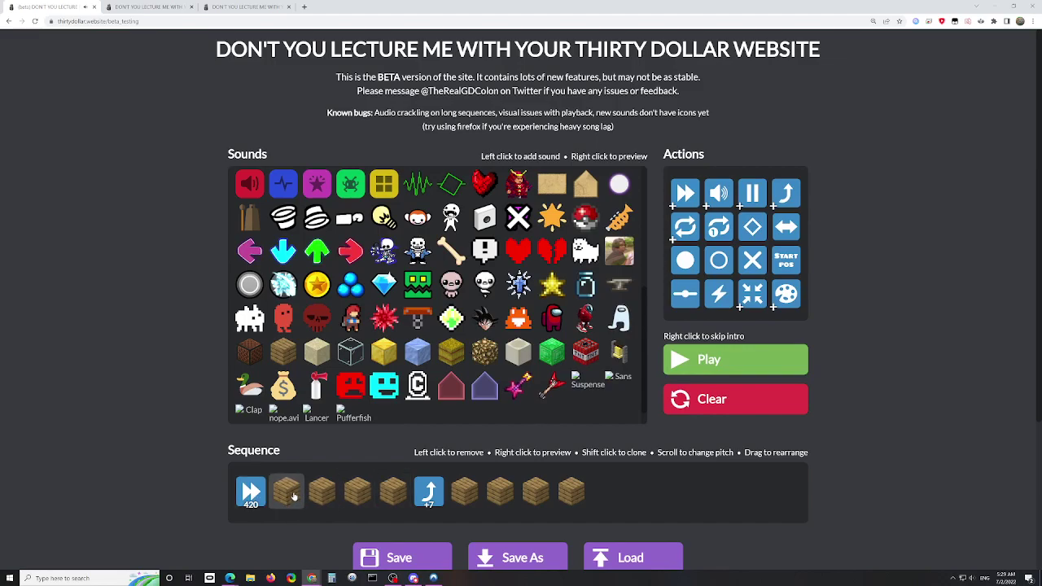
{"action": "left_click", "coordinate": [784, 193]}
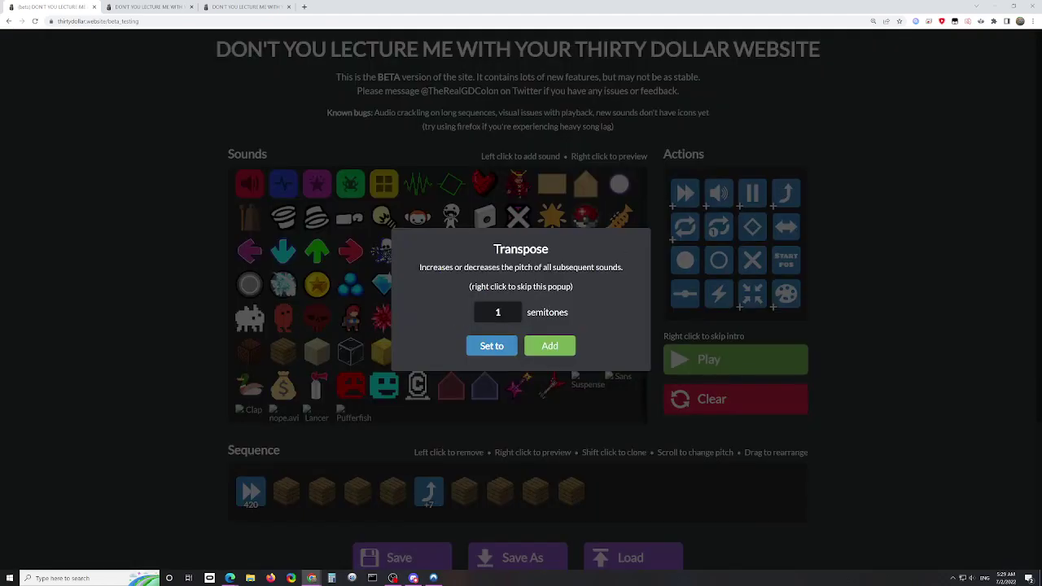
{"action": "left_click", "coordinate": [890, 340]}
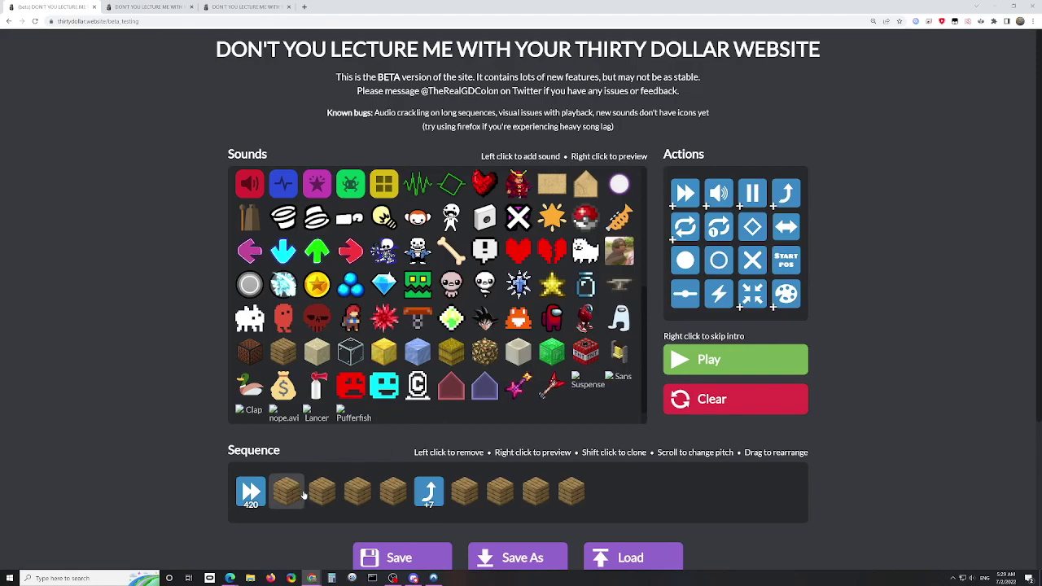
- Lower the pitch of the first four wood plank sounds individually to -2, and reset them to 0
{"action": "scroll", "coordinate": [322, 491], "scroll_direction": "down", "scroll_amount": 2}
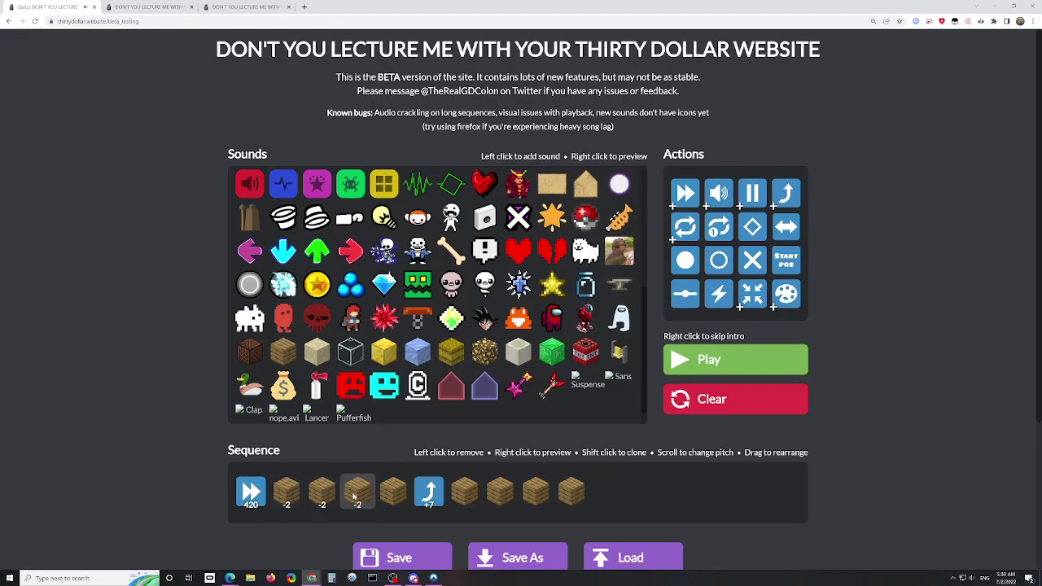
{"action": "scroll", "coordinate": [357, 491], "scroll_direction": "down", "scroll_amount": 2}
{"action": "scroll", "coordinate": [393, 491], "scroll_direction": "down", "scroll_amount": 2}
{"action": "scroll", "coordinate": [285, 491], "scroll_direction": "up", "scroll_amount": 2}
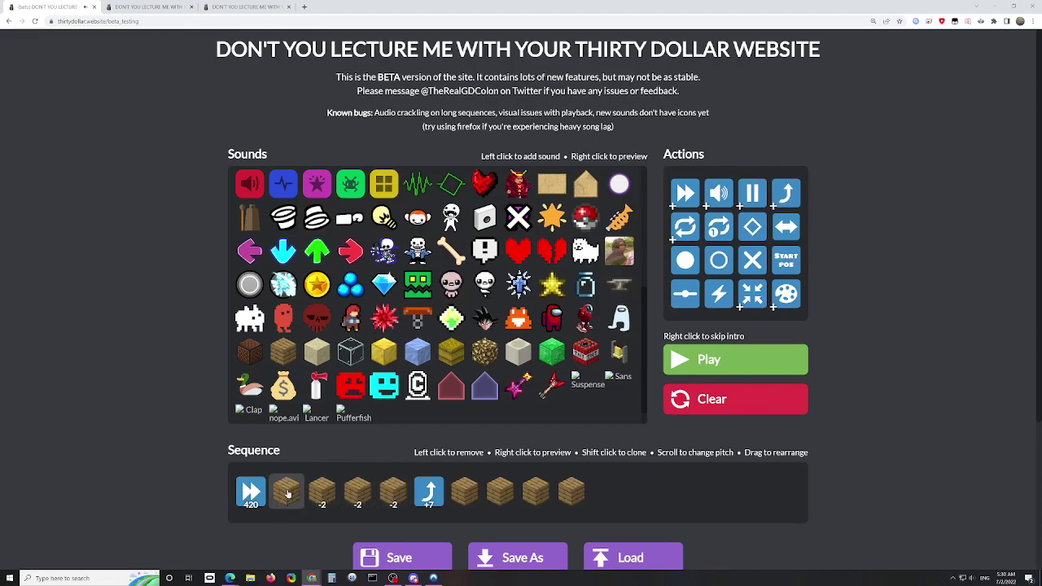
{"action": "scroll", "coordinate": [322, 491], "scroll_direction": "up", "scroll_amount": 2}
{"action": "scroll", "coordinate": [357, 491], "scroll_direction": "up", "scroll_amount": 2}
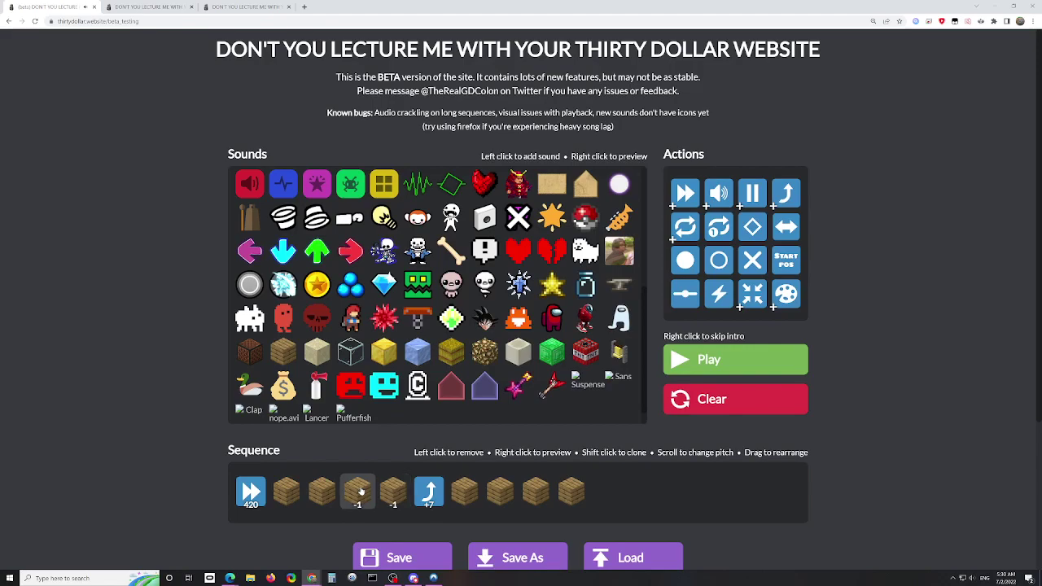
{"action": "scroll", "coordinate": [394, 491], "scroll_direction": "up", "scroll_amount": 2}
- Add a Transpose action set to -2 semitones, place it before the first wood plank, and play the sequence
{"action": "left_click", "coordinate": [785, 193]}
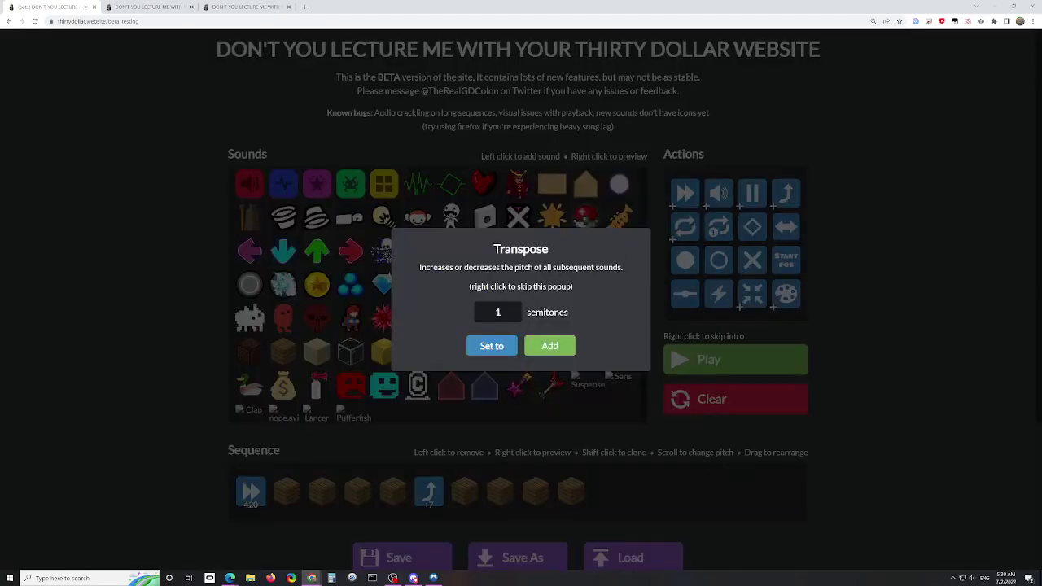
{"action": "type", "text": "-2"}
{"action": "left_click", "coordinate": [493, 347]}
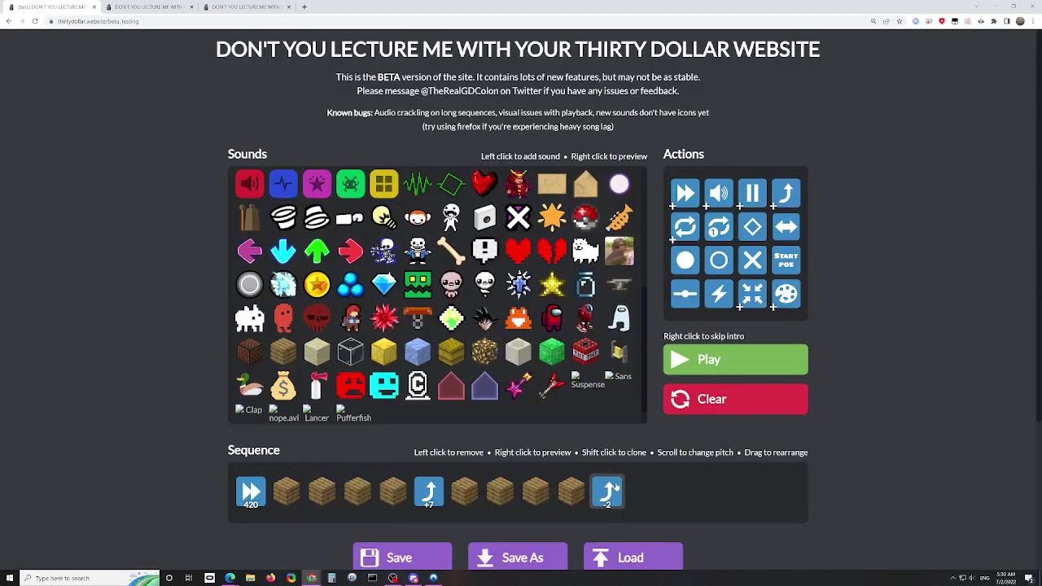
{"action": "left_click_drag", "start_coordinate": [607, 491], "coordinate": [287, 493]}
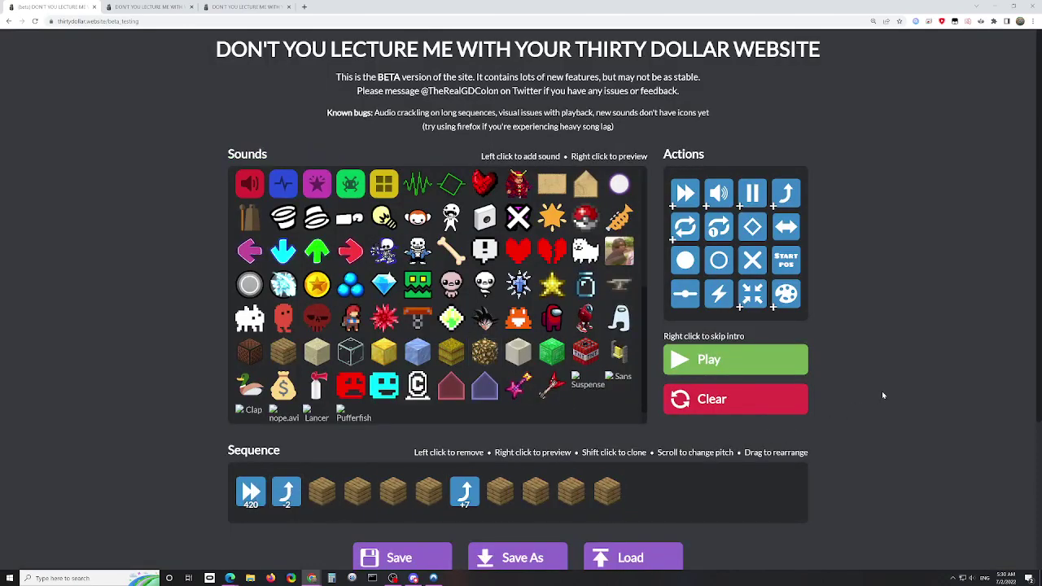
{"action": "key", "text": "space"}
{"action": "key", "text": "space"}
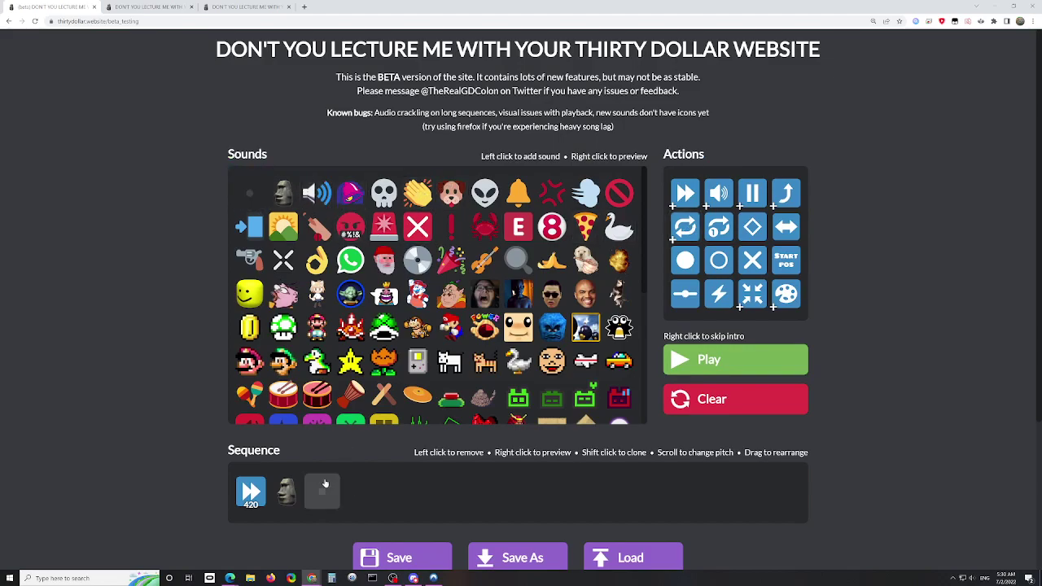
- Add a Sidestick, a clap and another Sidestick after the Vine Boom sound
{"action": "left_click", "coordinate": [381, 396]}
{"action": "left_click", "coordinate": [418, 193]}
{"action": "left_click", "coordinate": [381, 395]}
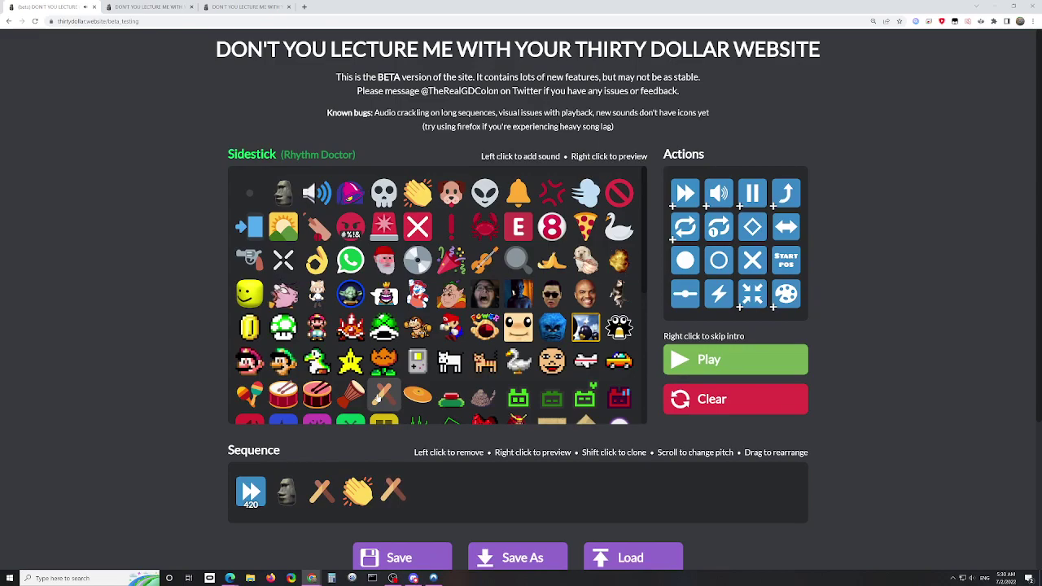
- Add a Loop action after the last Sidestick, try it with 1 and 4 loops, and remove it
{"action": "left_click", "coordinate": [684, 227]}
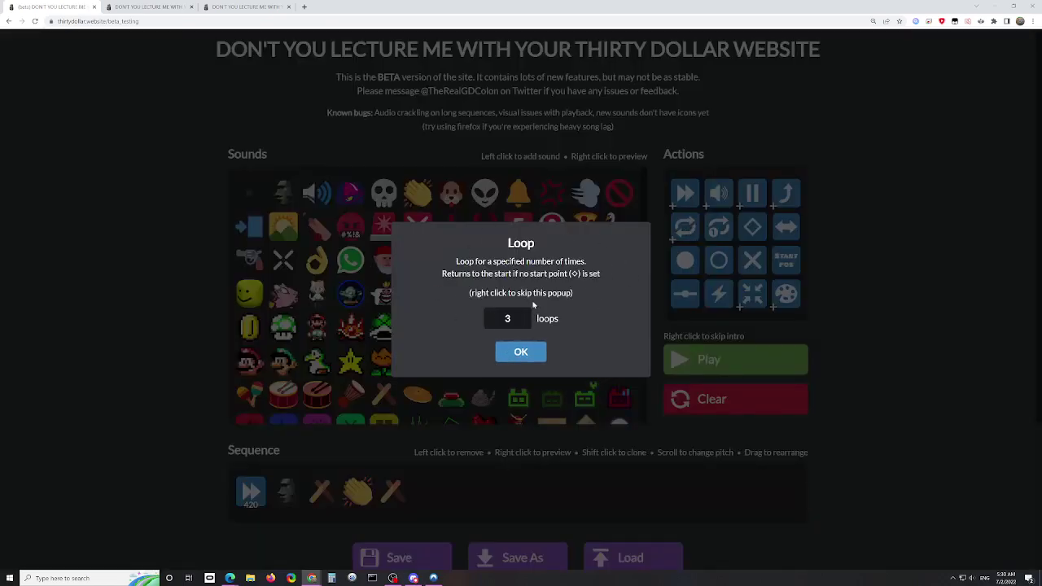
{"action": "left_click", "coordinate": [517, 364]}
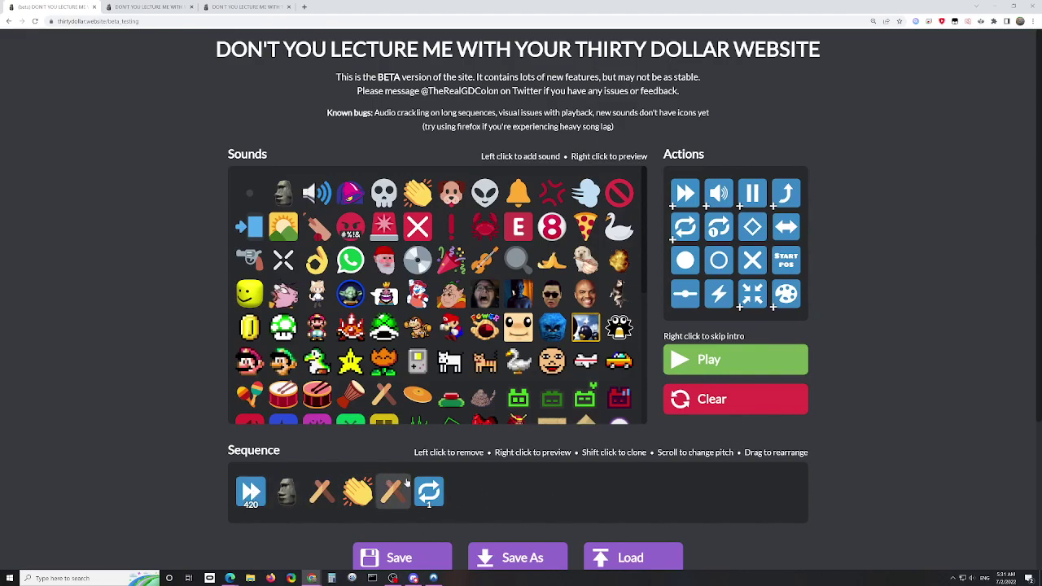
{"action": "key", "text": "space"}
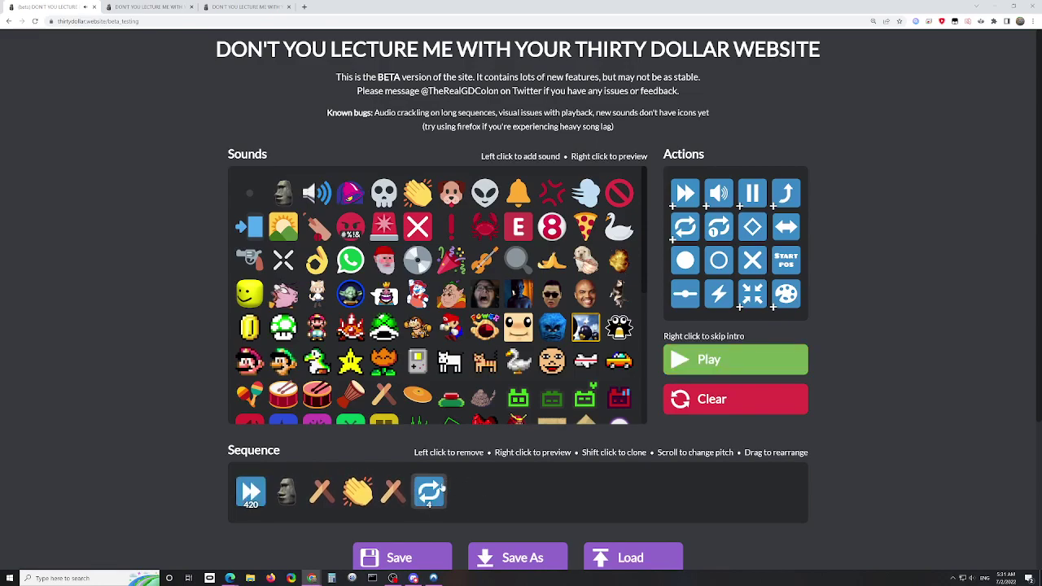
{"action": "key", "text": "space"}
{"action": "left_click", "coordinate": [442, 492]}
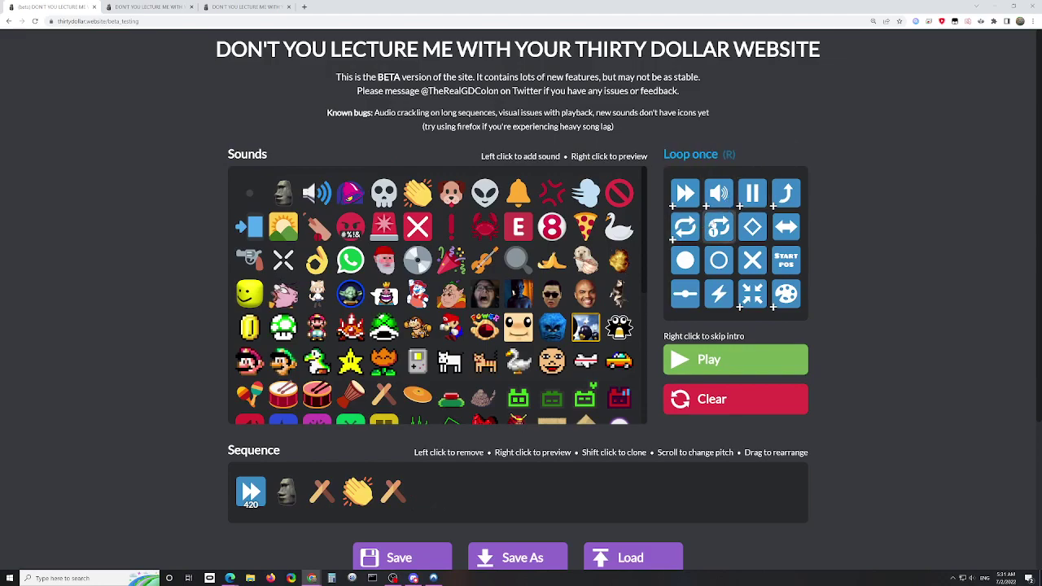
- Append a Loop once action and a regular Loop action with 1 loop to the sequence
{"action": "left_click", "coordinate": [718, 227]}
{"action": "left_click", "coordinate": [693, 229]}
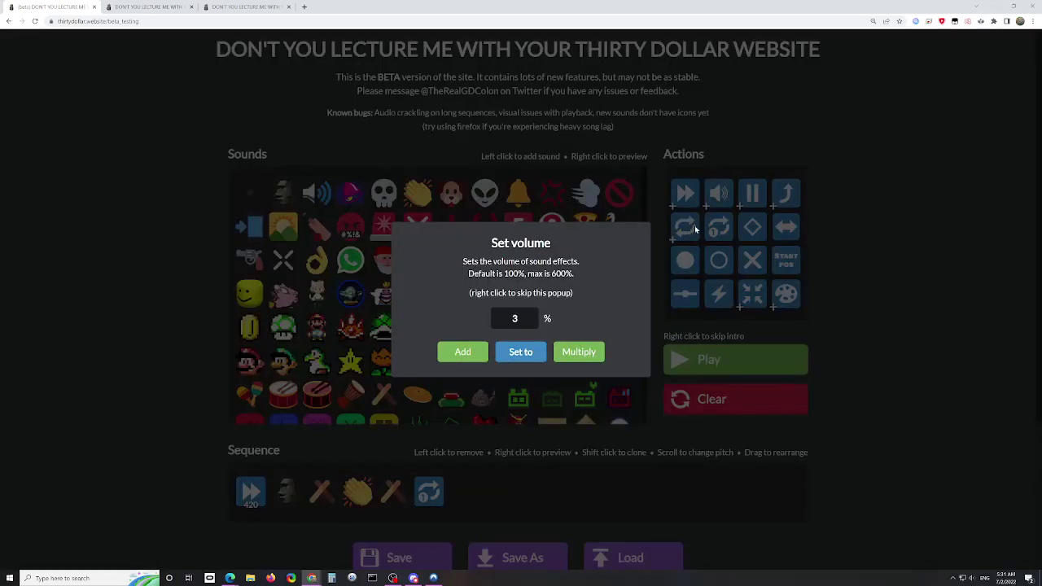
{"action": "left_click", "coordinate": [682, 279]}
{"action": "left_click", "coordinate": [685, 227]}
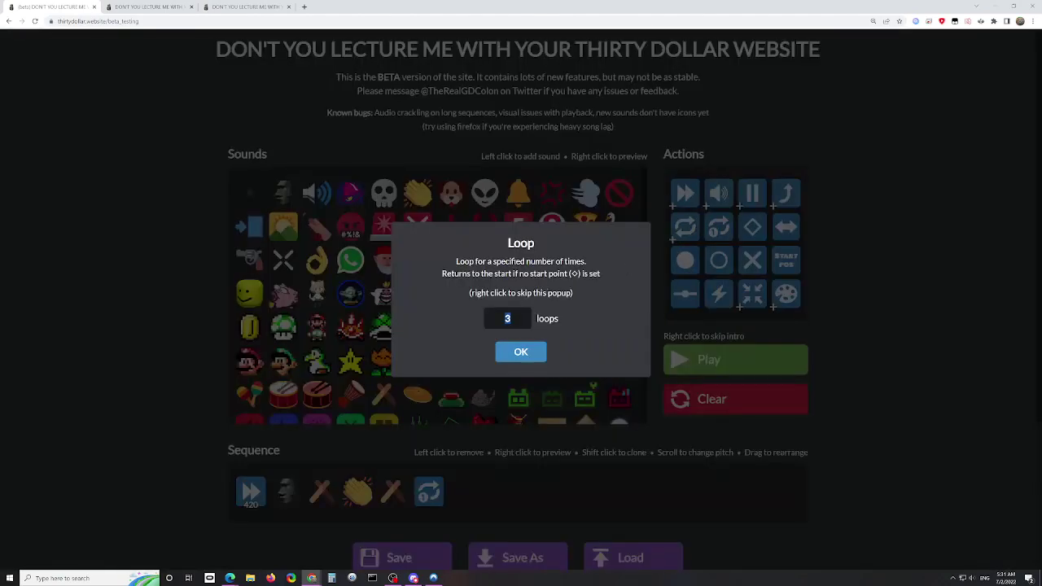
{"action": "left_click", "coordinate": [507, 350]}
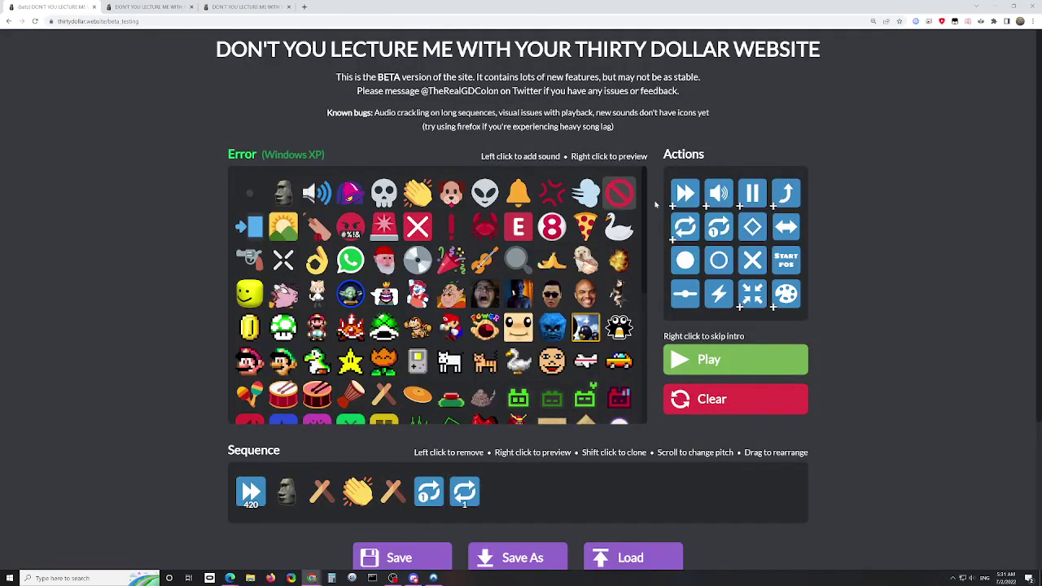
- Add a loop start point, place it directly before the Vine Boom, and play the sequence
{"action": "left_click", "coordinate": [741, 230]}
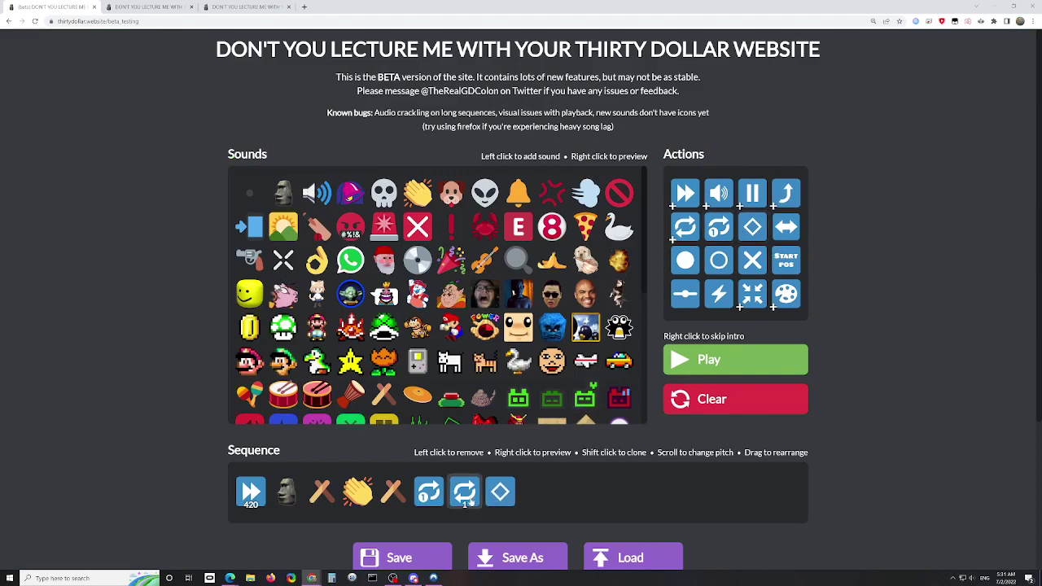
{"action": "left_click_drag", "start_coordinate": [500, 491], "coordinate": [294, 491]}
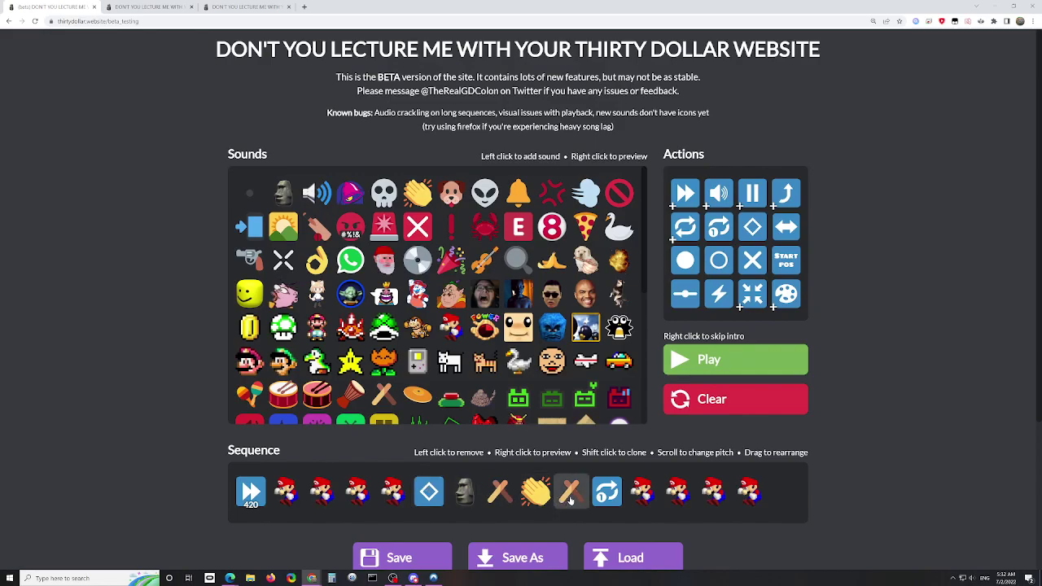
{"action": "key", "text": "space"}
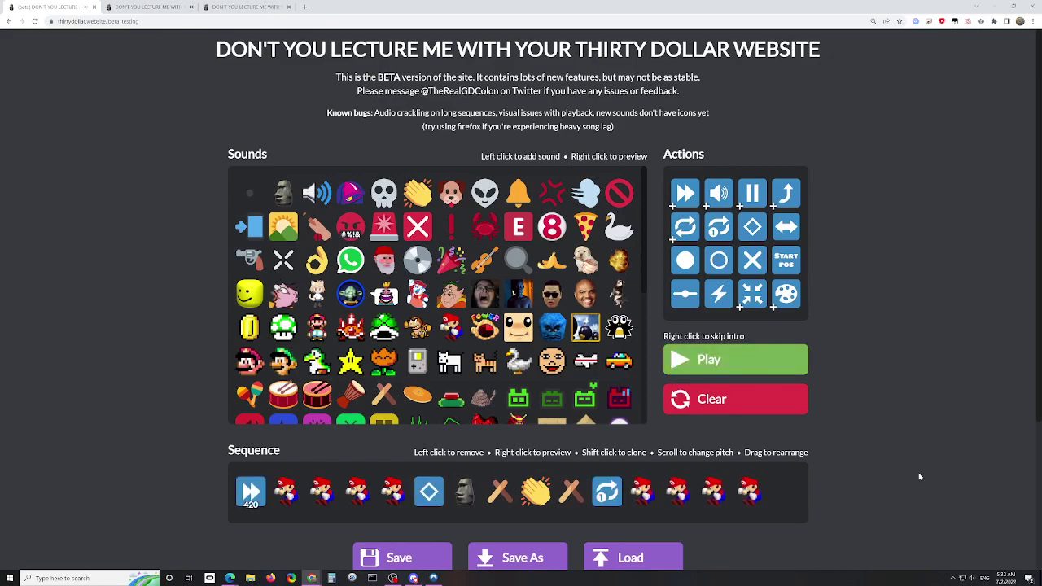
- Clear the sequence and build a new beat: Vine Boom, three silent beats, clap, one silent beat, Vine Boom, three silent beats
{"action": "left_click", "coordinate": [735, 399]}
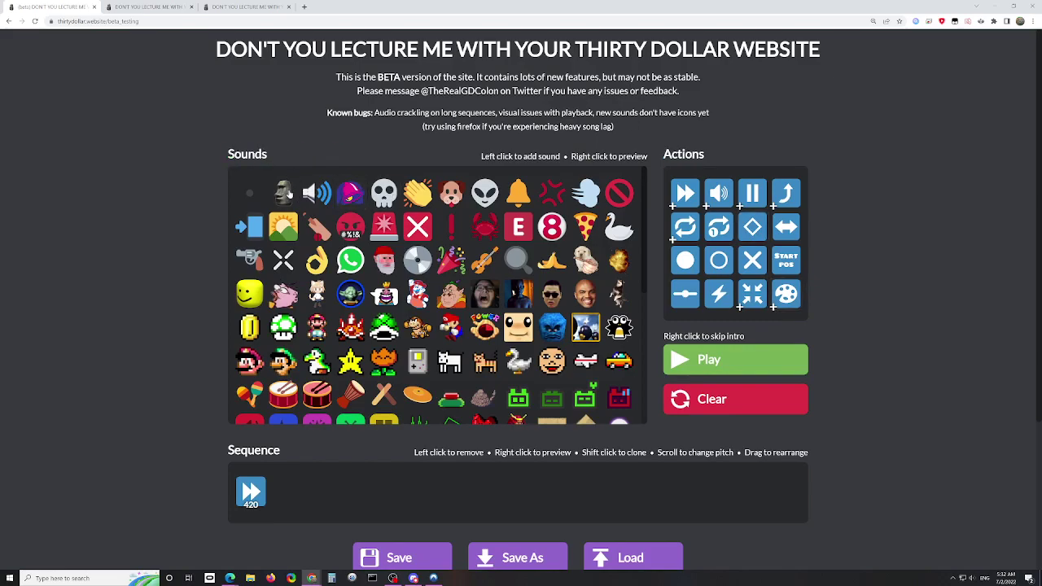
{"action": "left_click", "coordinate": [284, 196]}
{"action": "left_click", "coordinate": [249, 196]}
{"action": "left_click", "coordinate": [249, 195]}
{"action": "left_click", "coordinate": [249, 196]}
{"action": "left_click", "coordinate": [417, 193]}
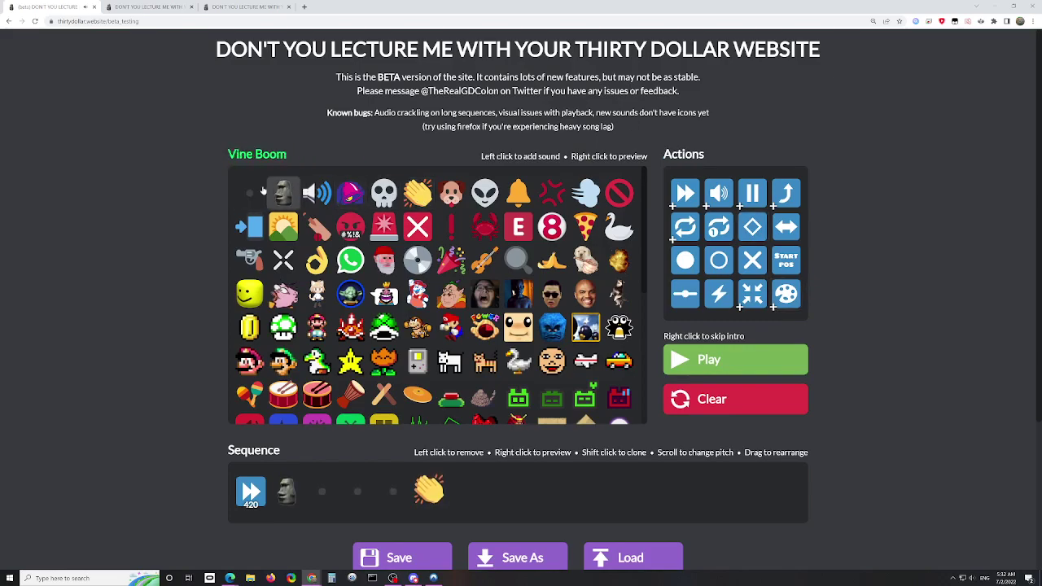
{"action": "left_click", "coordinate": [249, 196]}
{"action": "left_click", "coordinate": [283, 195]}
{"action": "left_click", "coordinate": [250, 195]}
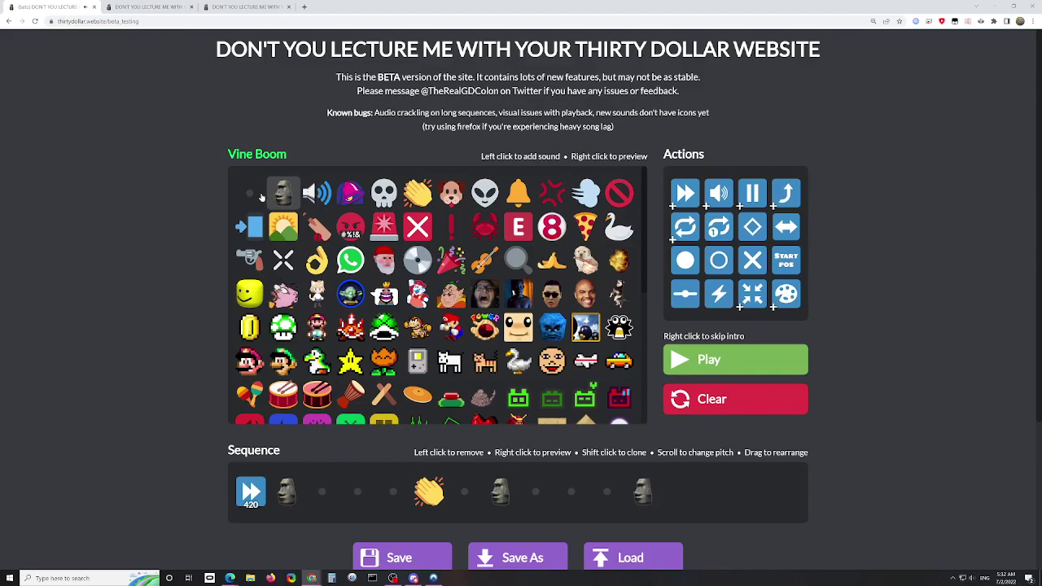
- Extend the beat with Vine Boom, a silent beat, clap, Vine Boom and two silent beats, ending with a Loop action of 3 loops
{"action": "left_click", "coordinate": [283, 196]}
{"action": "left_click", "coordinate": [249, 195]}
{"action": "left_click", "coordinate": [417, 193]}
{"action": "left_click", "coordinate": [283, 196]}
{"action": "left_click", "coordinate": [249, 196]}
{"action": "left_click", "coordinate": [255, 195]}
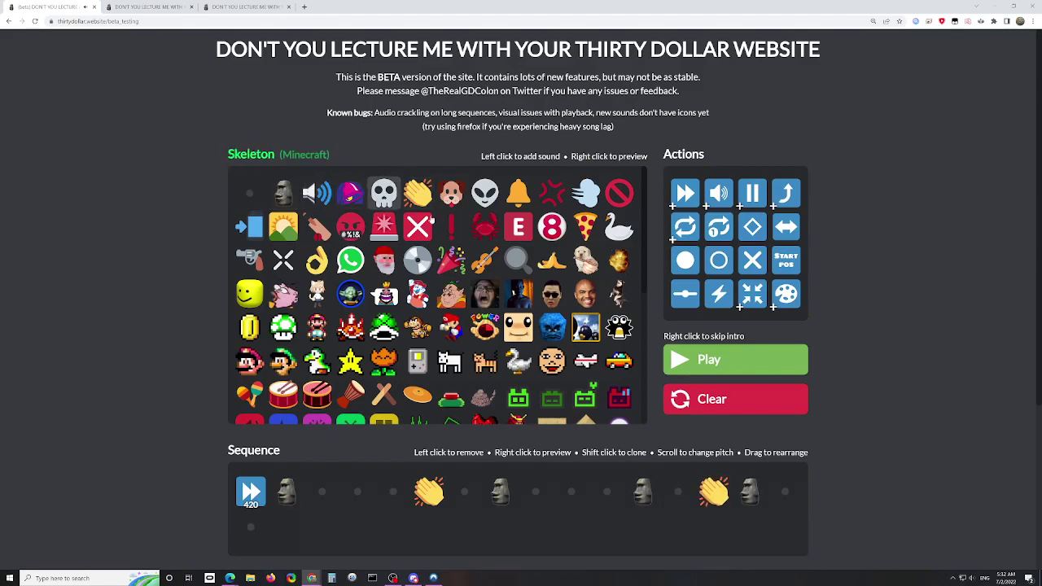
{"action": "left_click", "coordinate": [686, 227]}
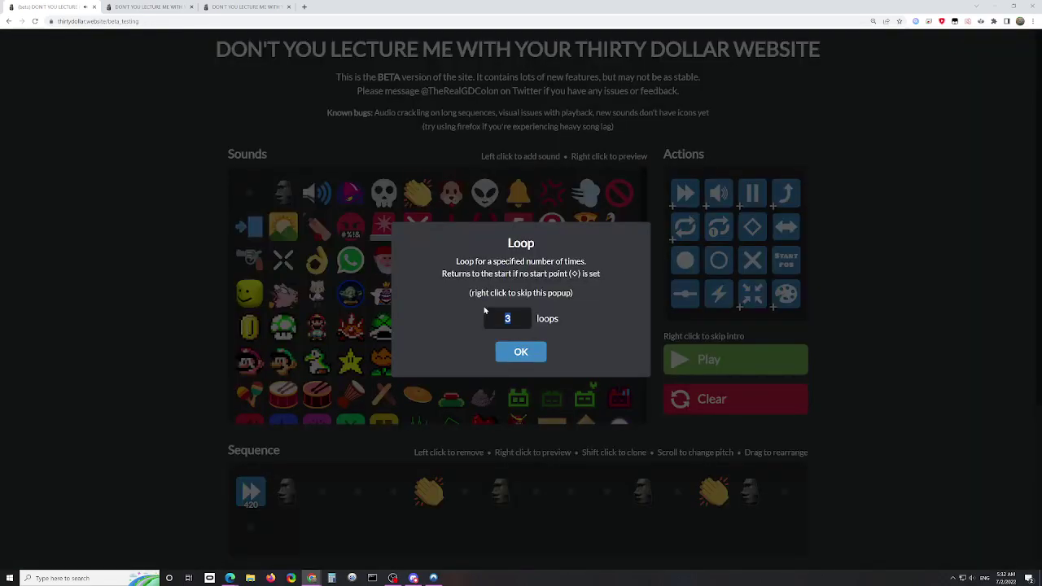
{"action": "key", "text": "Return"}
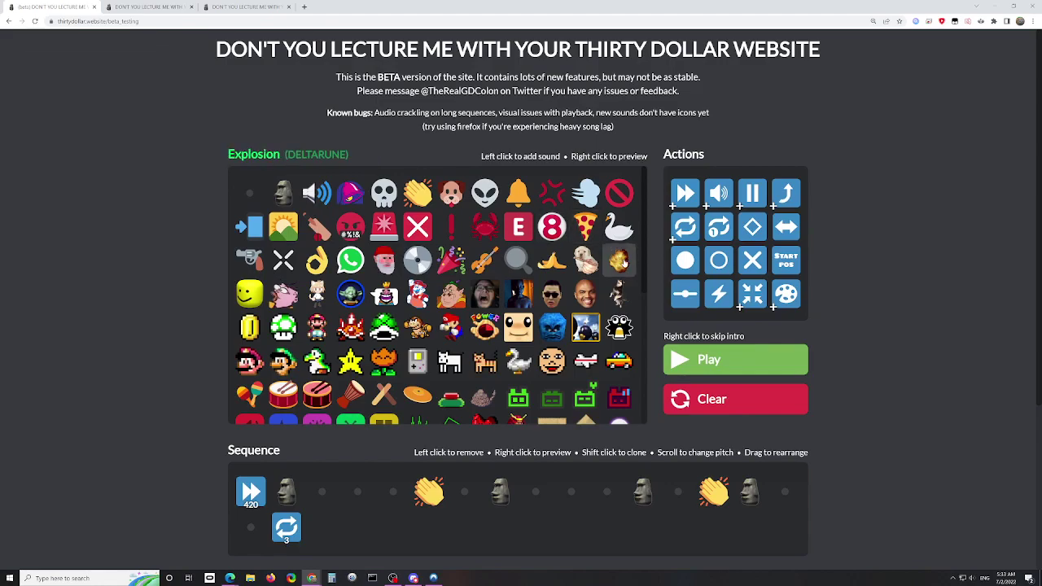
- Append the dog and Explosion sounds joined by a Combine sounds action, and play the sequence
{"action": "left_click", "coordinate": [451, 193]}
{"action": "left_click", "coordinate": [786, 228]}
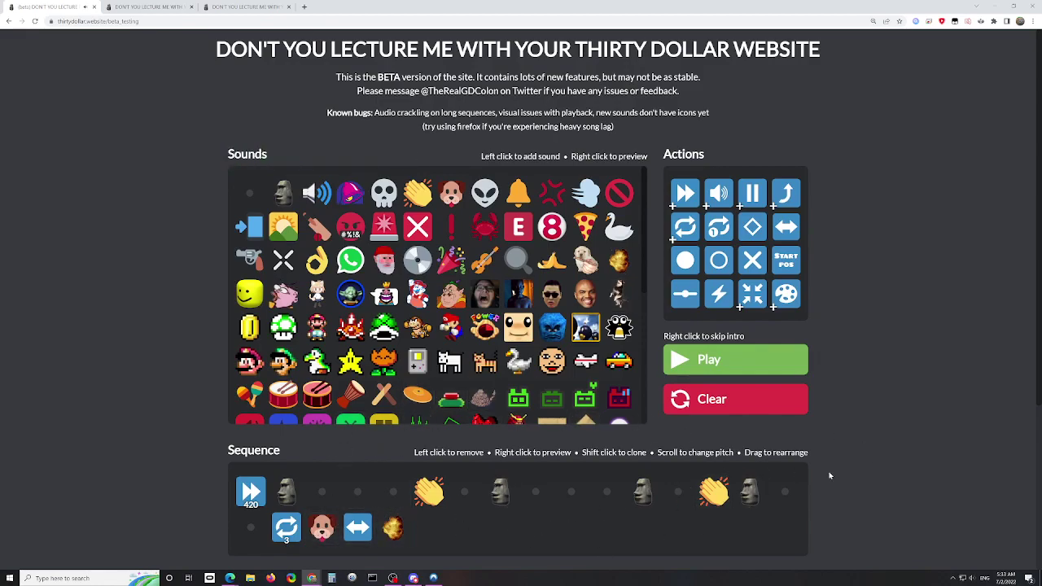
{"action": "key", "text": "space"}
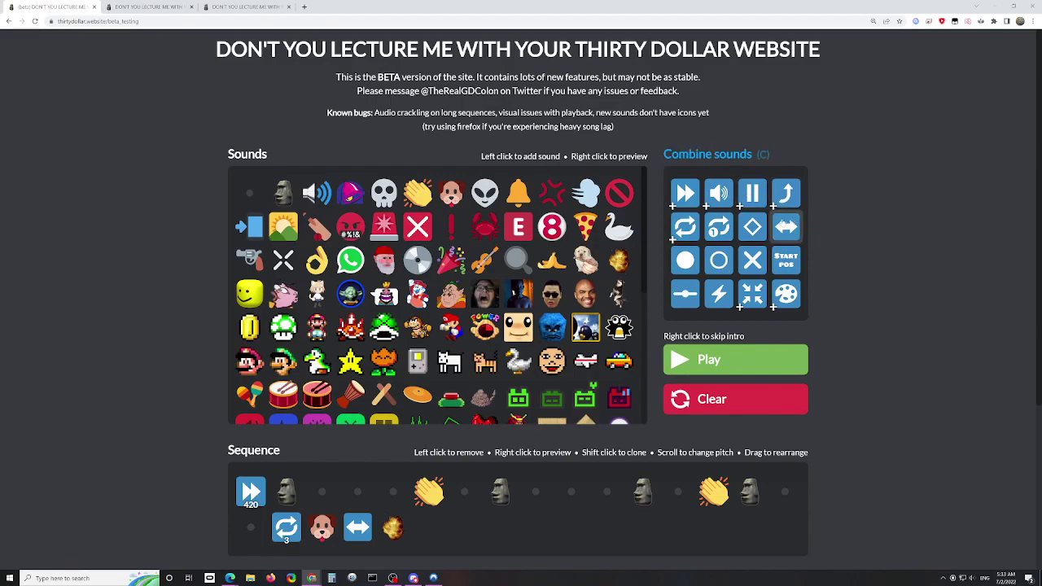
- Combine the swan, pizza and bearded cartoon man sounds with the explosion, pitch the last one to +5, and play the sequence
{"action": "left_click", "coordinate": [787, 228]}
{"action": "left_click", "coordinate": [618, 227]}
{"action": "left_click", "coordinate": [787, 227]}
{"action": "left_click", "coordinate": [585, 227]}
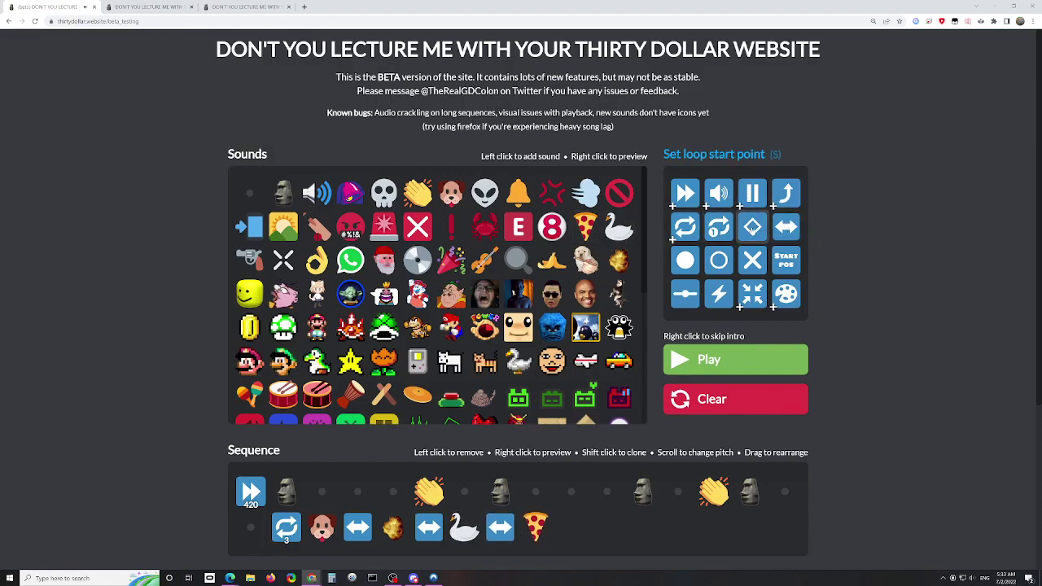
{"action": "left_click", "coordinate": [787, 227]}
{"action": "left_click", "coordinate": [452, 294]}
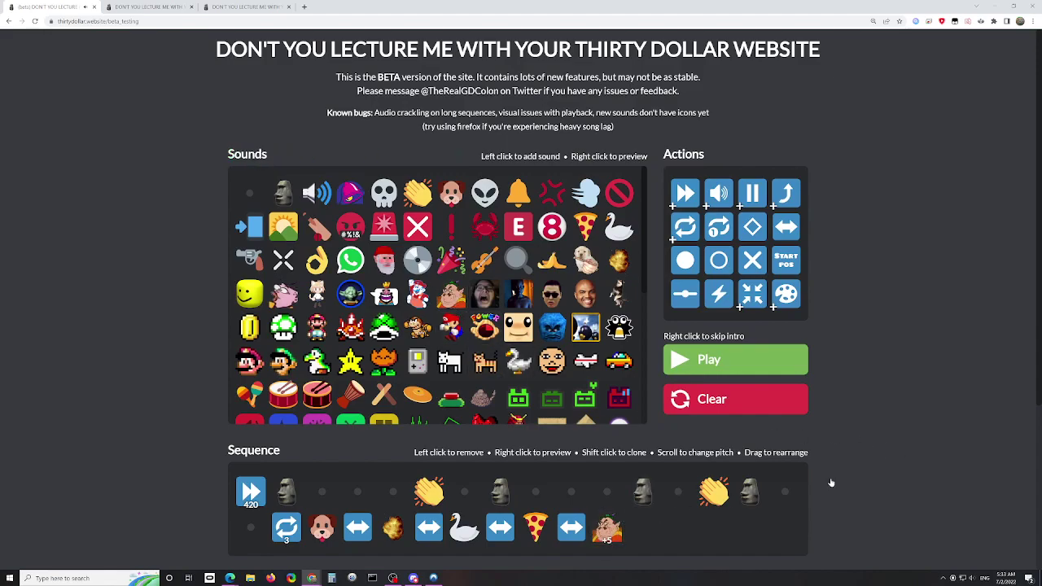
{"action": "key", "text": "space"}
- Remove all bell and purple Taco Bell sounds from the sequence in the non-beta site's tab, and return to the beta tab
{"action": "key", "text": "ctrl+Tab"}
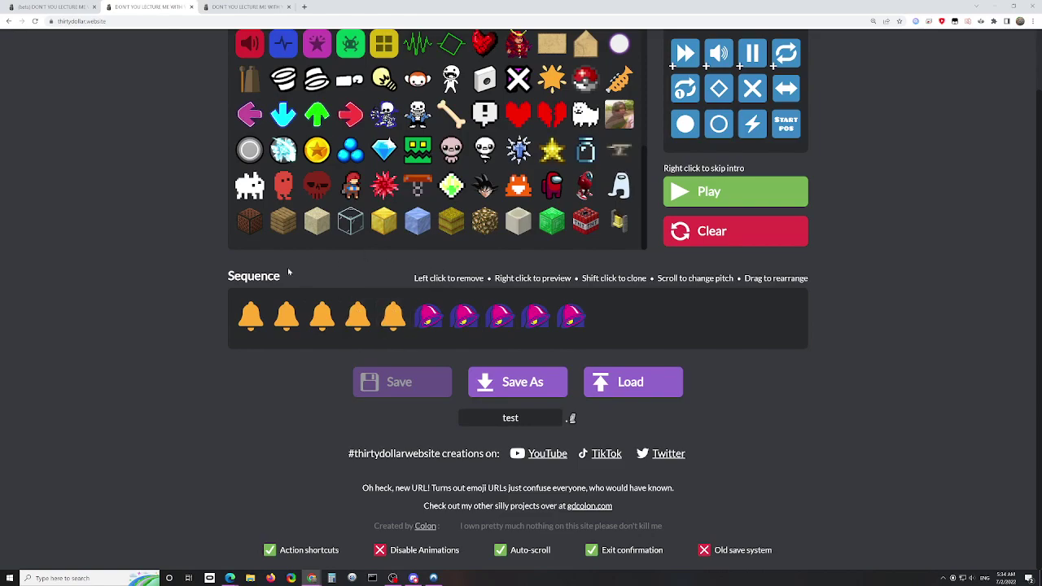
{"action": "left_click", "coordinate": [249, 316]}
{"action": "left_click", "coordinate": [249, 316]}
{"action": "left_click", "coordinate": [250, 316]}
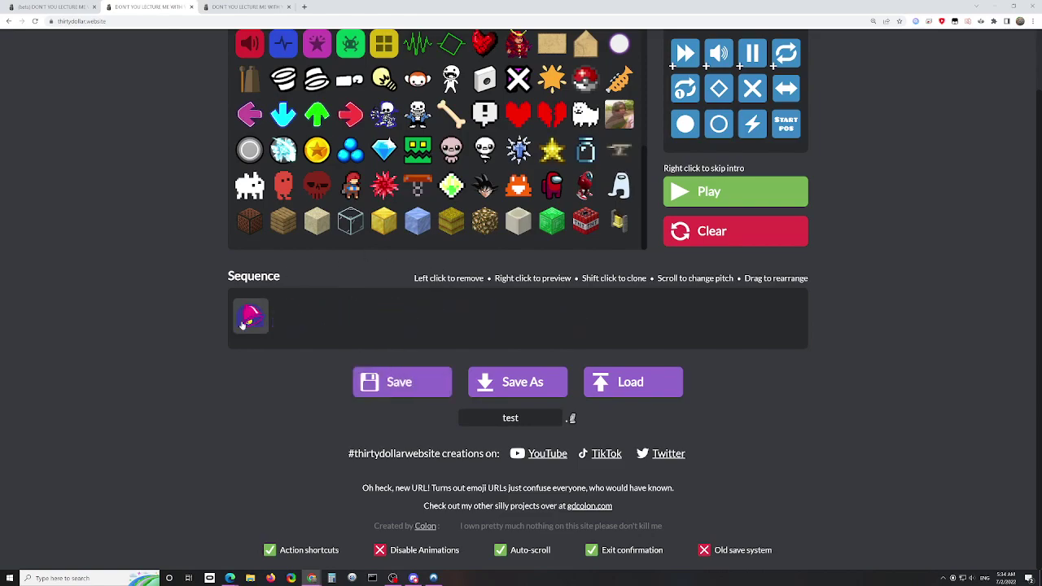
{"action": "left_click", "coordinate": [250, 316]}
{"action": "left_click", "coordinate": [81, 5]}
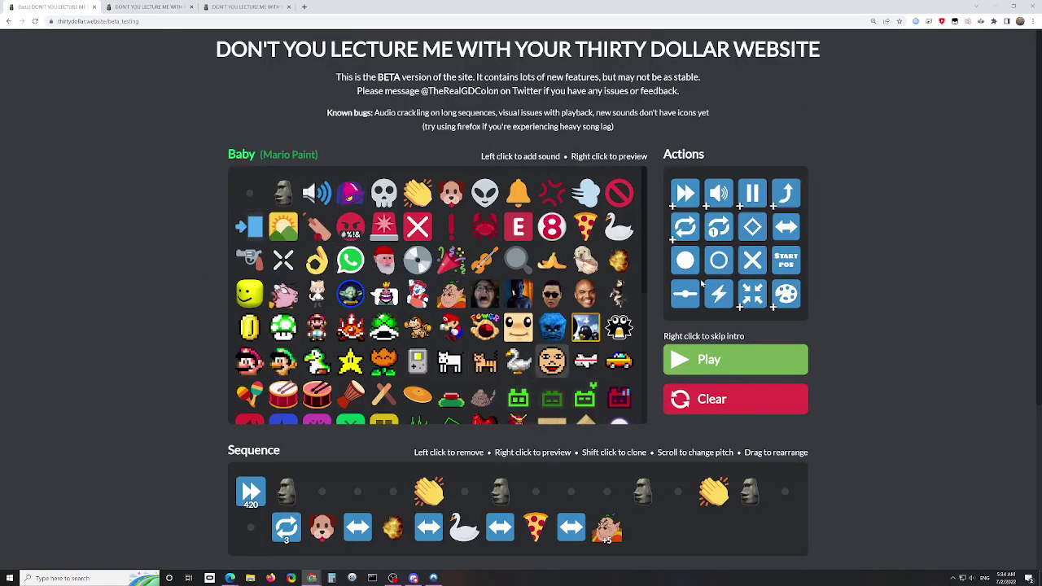
- Check the Thirty Dollar Rewrite tab, and load the saved "coral riff" sequence file in the non-beta site's tab
{"action": "key", "text": "ctrl+shift+Tab"}
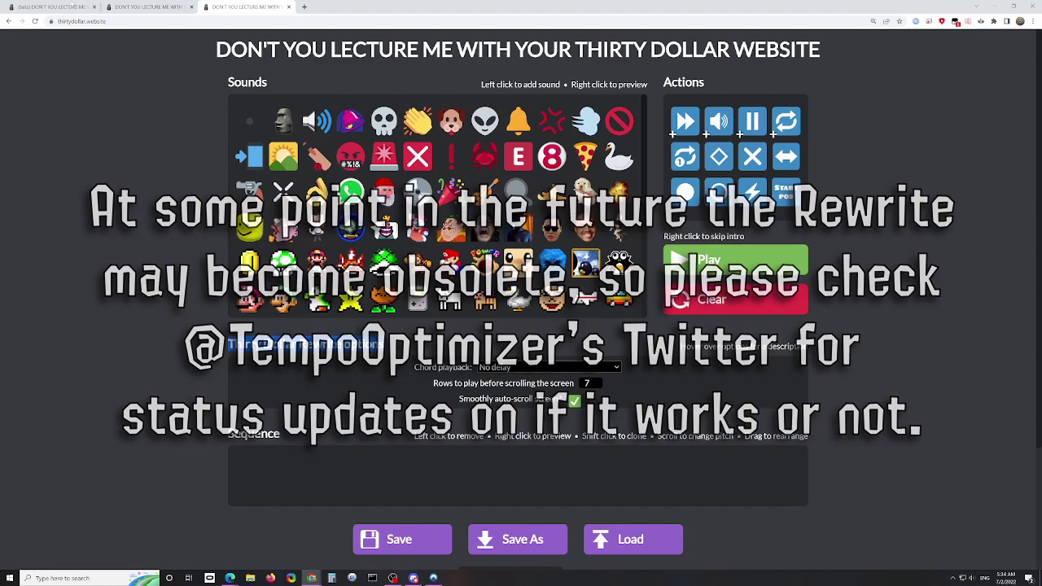
{"action": "key", "text": "ctrl+Tab"}
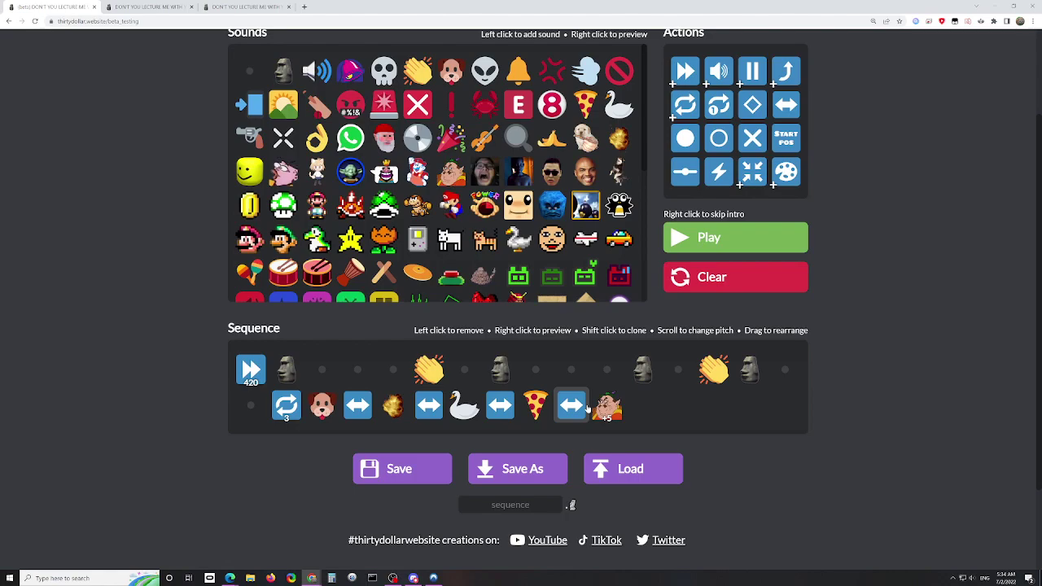
{"action": "left_click", "coordinate": [152, 7]}
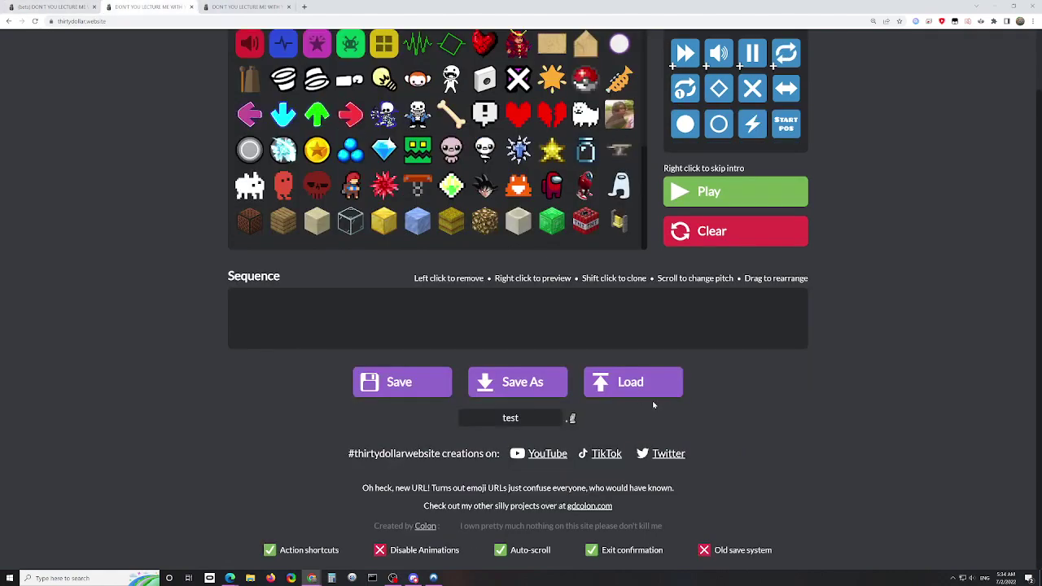
{"action": "left_click", "coordinate": [631, 385]}
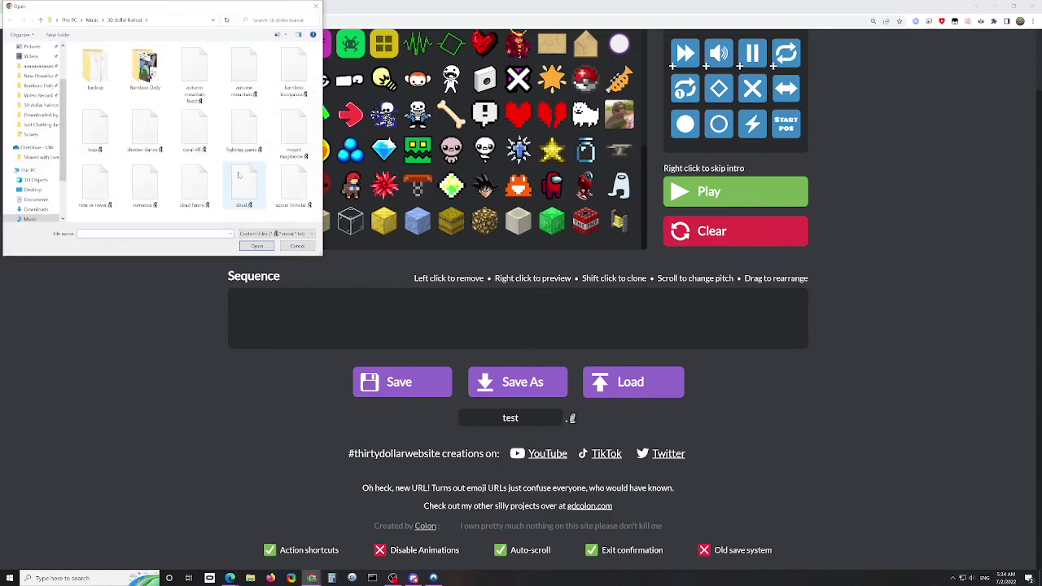
{"action": "left_click", "coordinate": [193, 129]}
{"action": "left_click", "coordinate": [258, 246]}
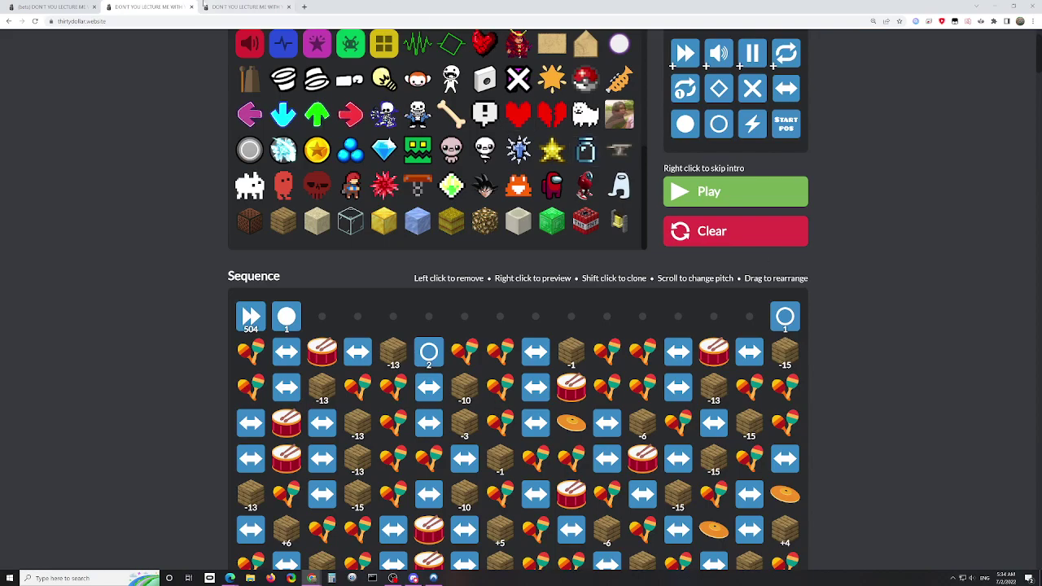
- Load the "coral riff" sequence file in the Thirty Dollar Rewrite tab and play it
{"action": "left_click", "coordinate": [204, 7]}
{"action": "left_click", "coordinate": [629, 539]}
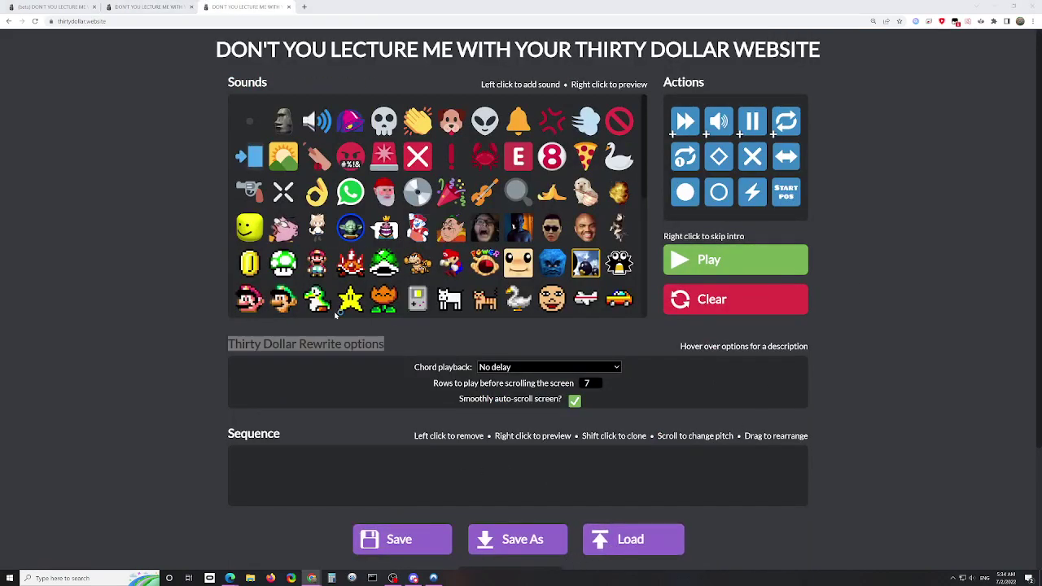
{"action": "double_click", "coordinate": [187, 134]}
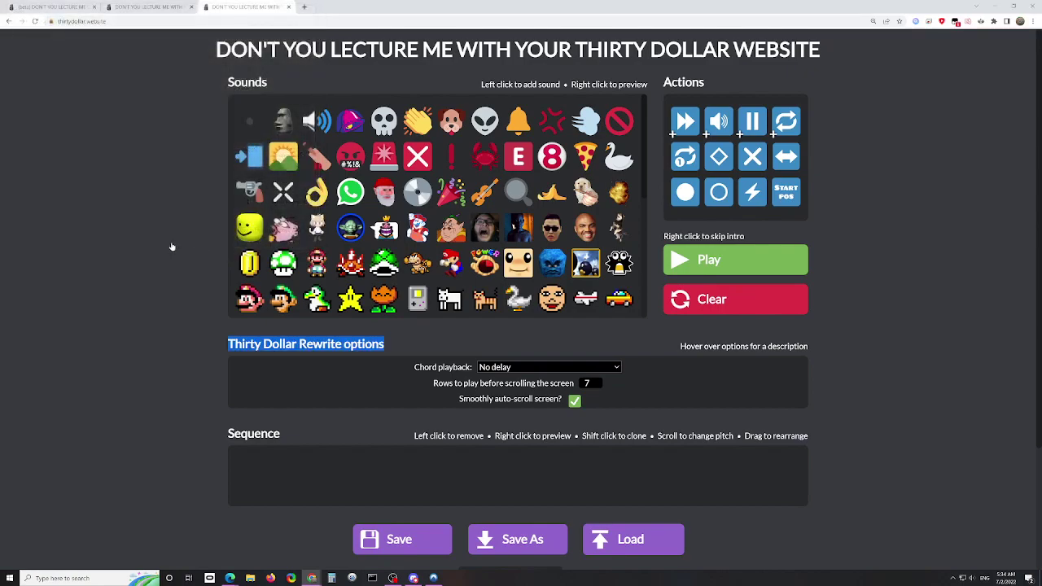
{"action": "key", "text": "space"}
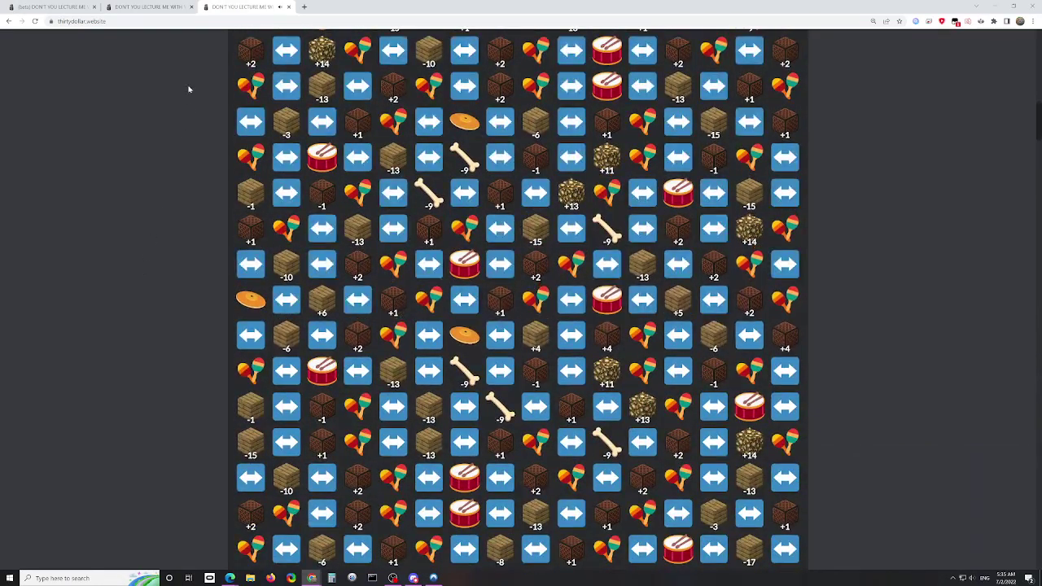
- Play the coral riff sequence in the non-beta site's tab and follow its playback down the rows
{"action": "left_click", "coordinate": [152, 5]}
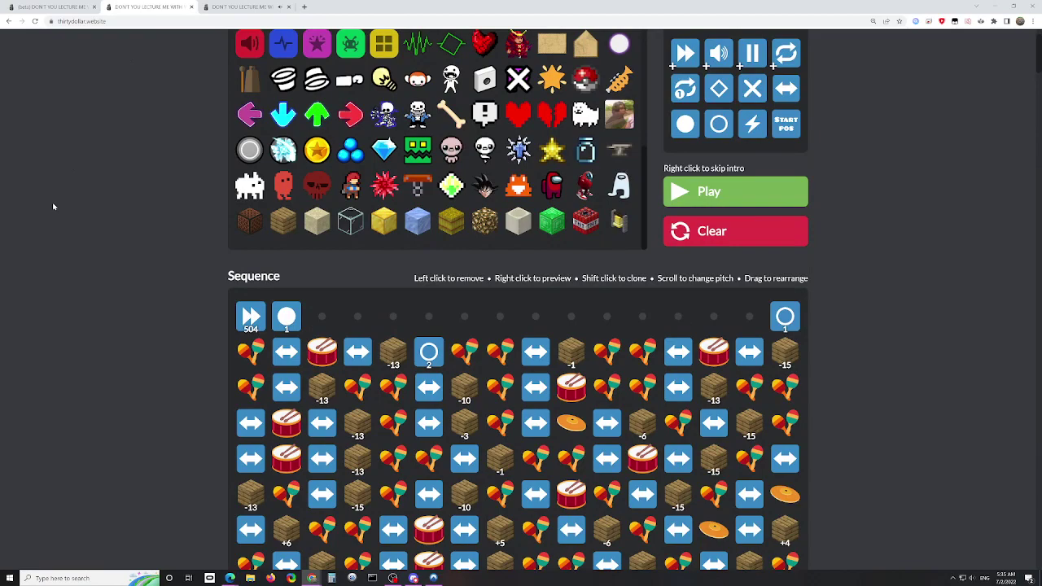
{"action": "key", "text": "space"}
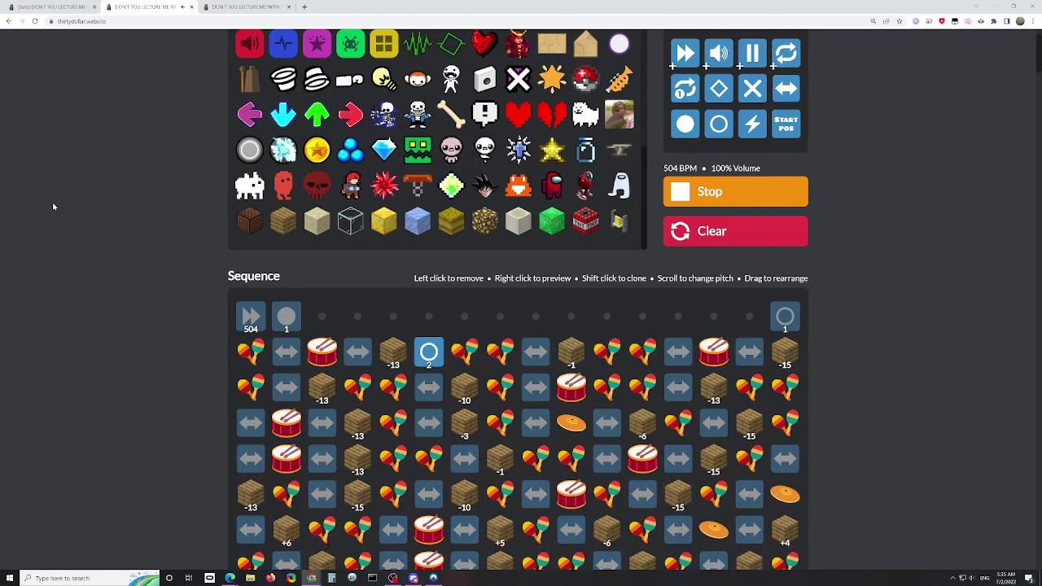
{"action": "scroll", "coordinate": [144, 325], "scroll_direction": "down", "scroll_amount": 3}
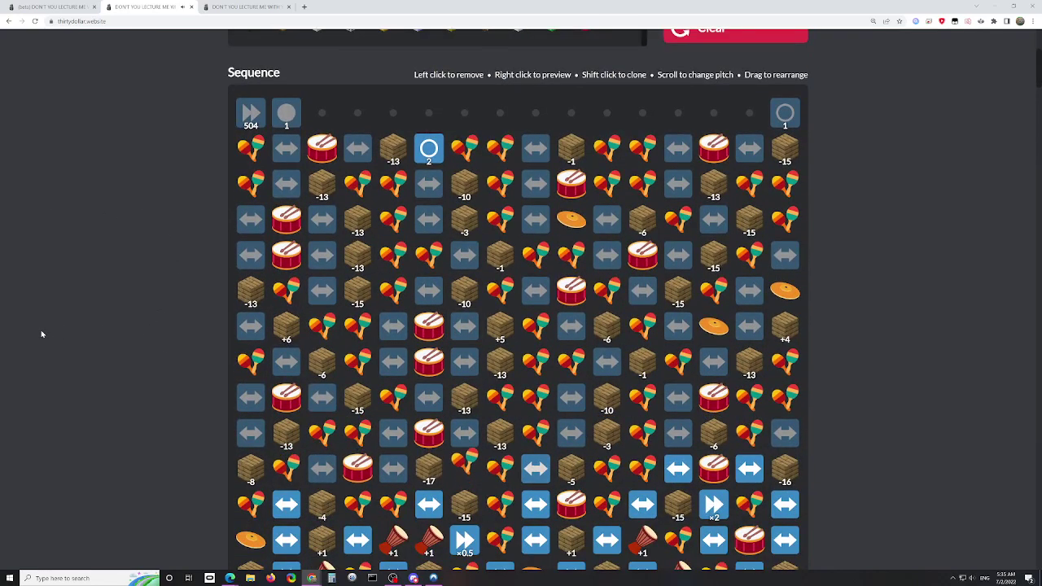
{"action": "scroll", "coordinate": [41, 334], "scroll_direction": "down", "scroll_amount": 2}
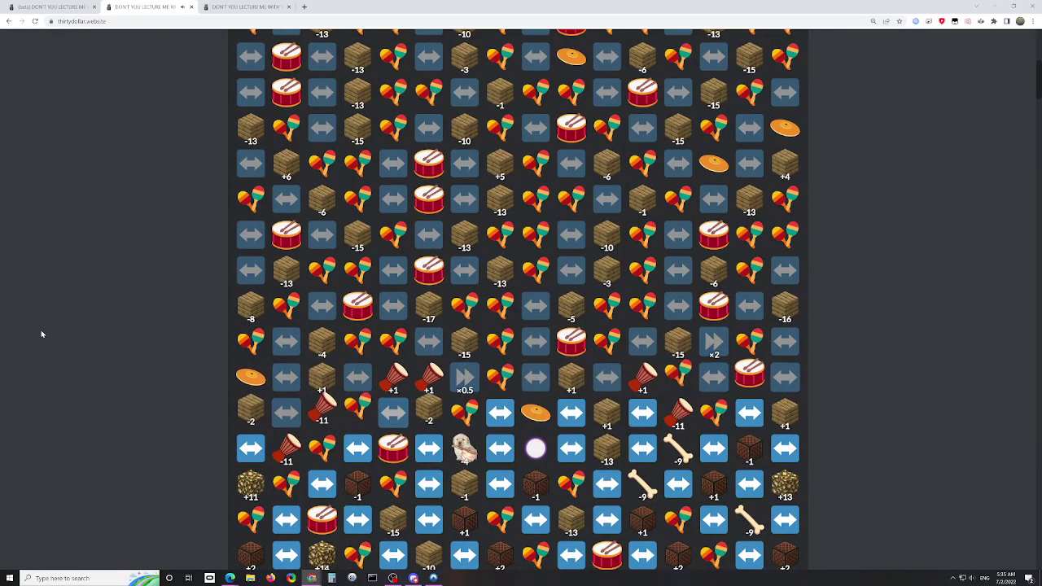
{"action": "scroll", "coordinate": [41, 334], "scroll_direction": "down", "scroll_amount": 2}
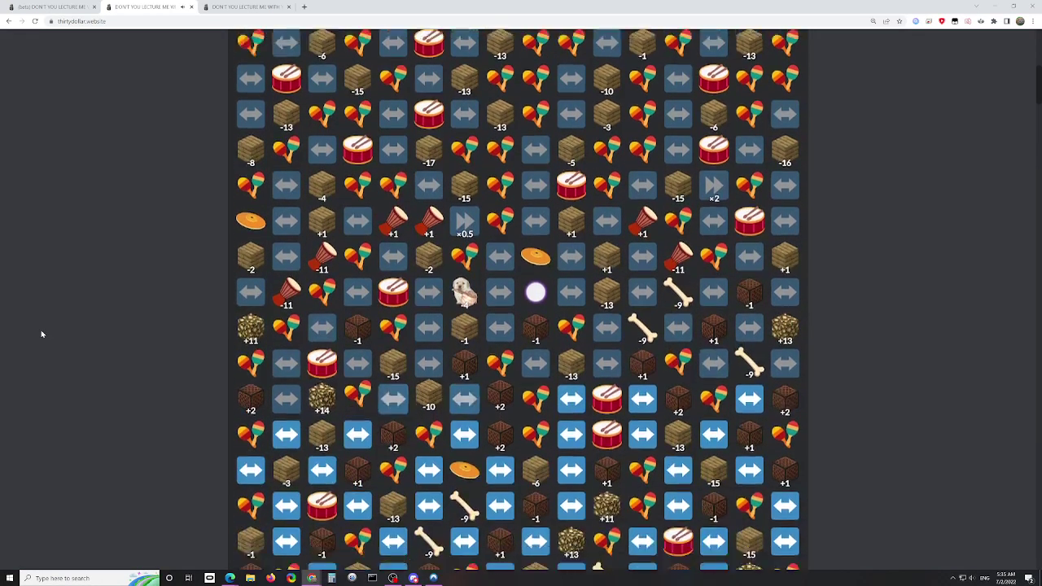
{"action": "scroll", "coordinate": [41, 333], "scroll_direction": "down", "scroll_amount": 1}
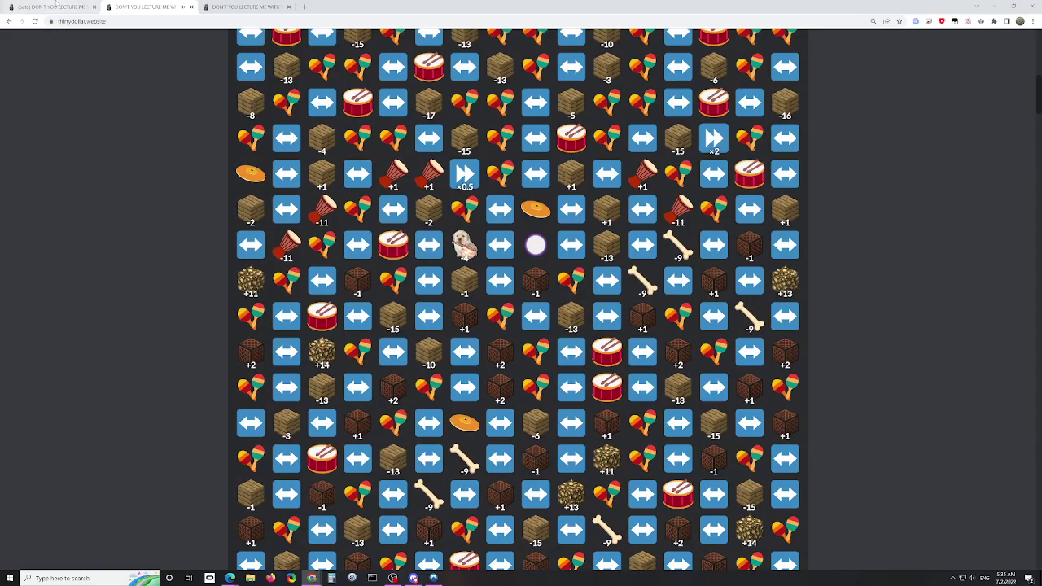
- Switch to the beta tab and load the "coral riff" sequence file there
{"action": "left_click", "coordinate": [55, 6]}
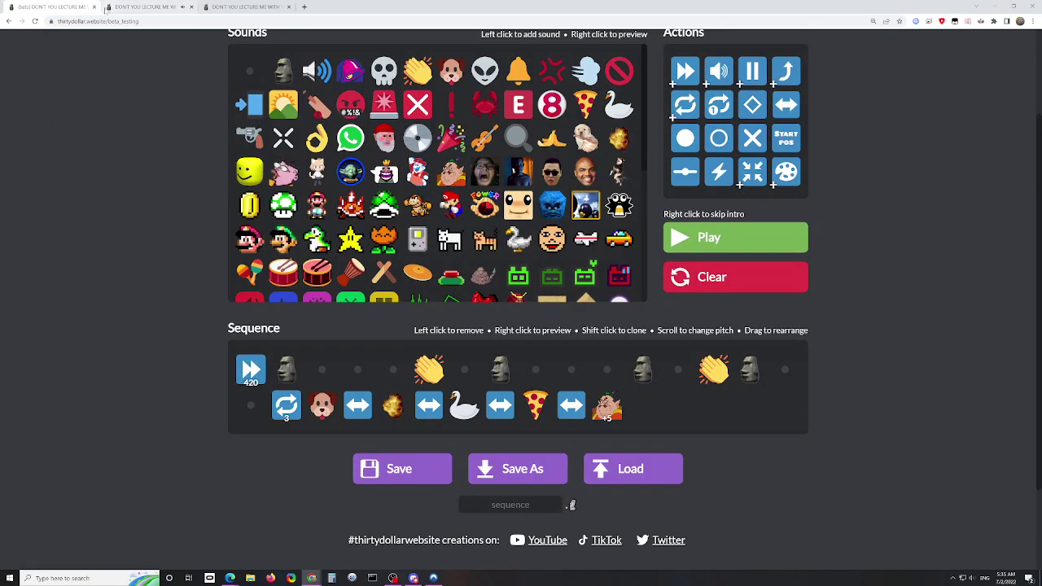
{"action": "scroll", "coordinate": [96, 183], "scroll_direction": "up", "scroll_amount": 2}
{"action": "scroll", "coordinate": [177, 200], "scroll_direction": "down", "scroll_amount": 1}
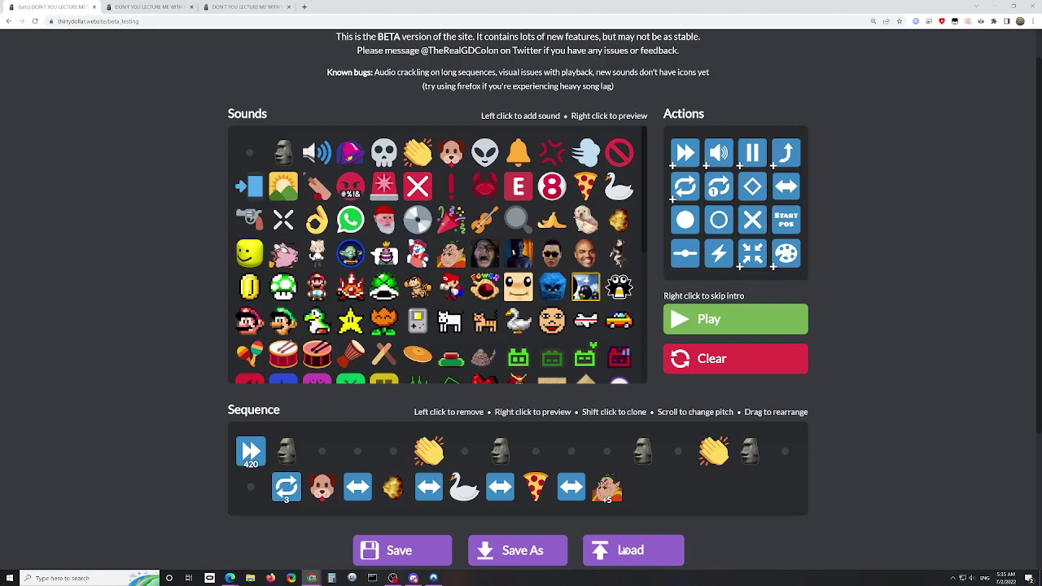
{"action": "left_click", "coordinate": [633, 550]}
{"action": "left_click", "coordinate": [193, 130]}
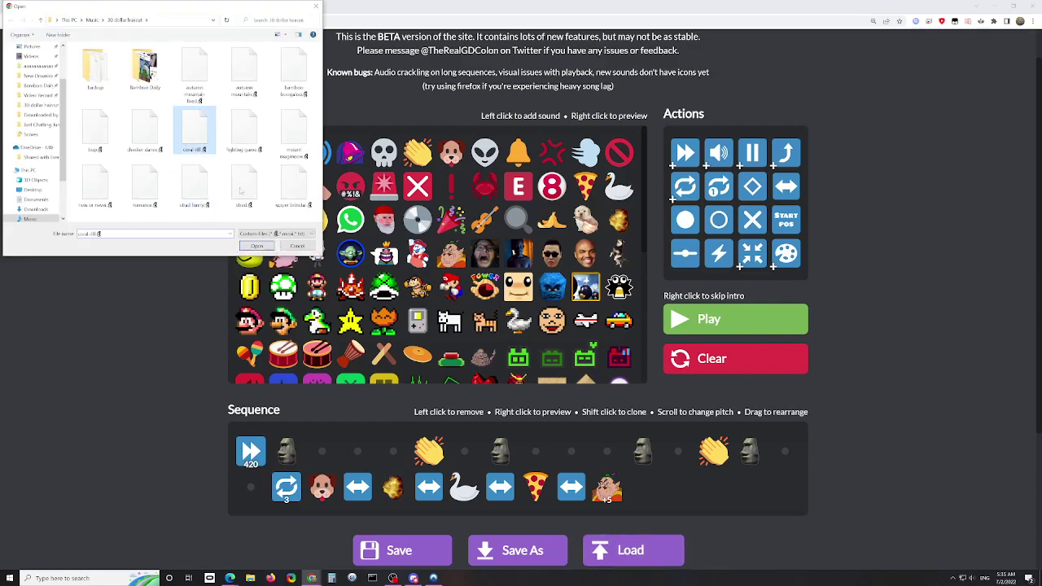
{"action": "left_click", "coordinate": [256, 245]}
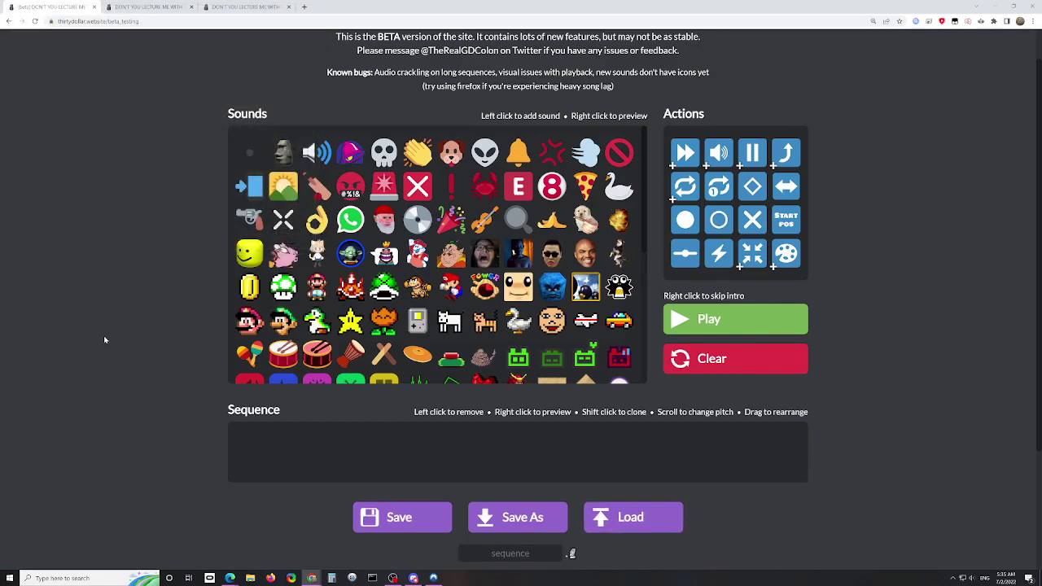
- Remove the hollow-circle target actions numbered 1 and 2 near the start of the sequence and the Go to target action at its end
{"action": "scroll", "coordinate": [104, 339], "scroll_direction": "down", "scroll_amount": 2}
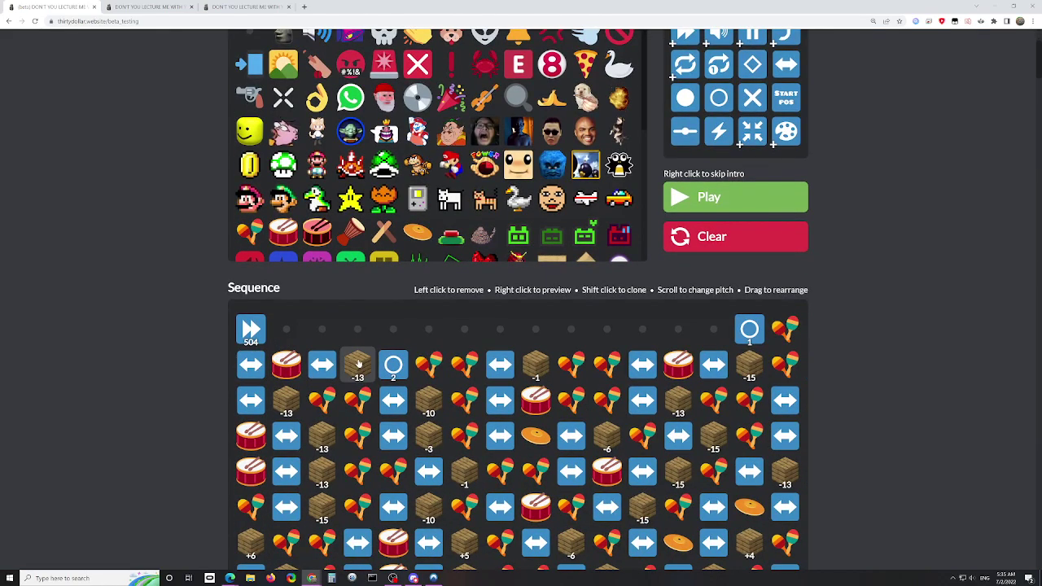
{"action": "left_click", "coordinate": [393, 365]}
{"action": "left_click", "coordinate": [749, 329]}
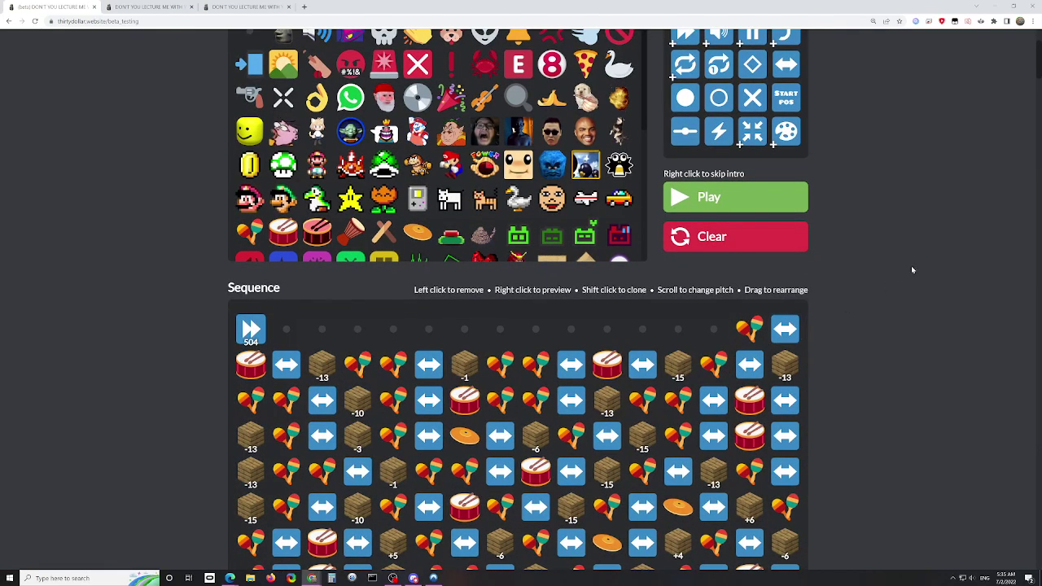
{"action": "scroll", "coordinate": [904, 285], "scroll_direction": "down", "scroll_amount": 10}
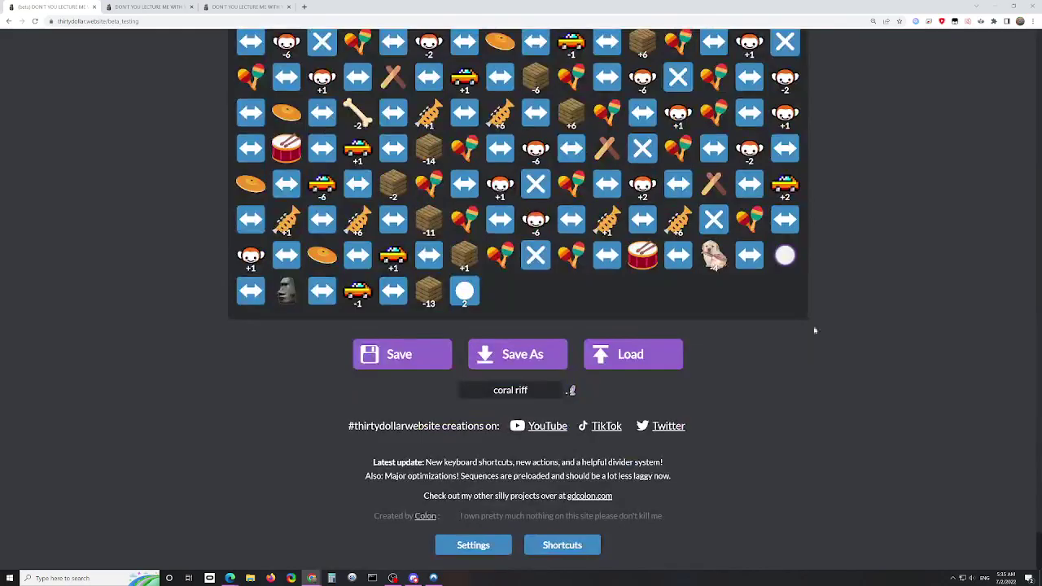
{"action": "scroll", "coordinate": [910, 345], "scroll_direction": "up", "scroll_amount": 5}
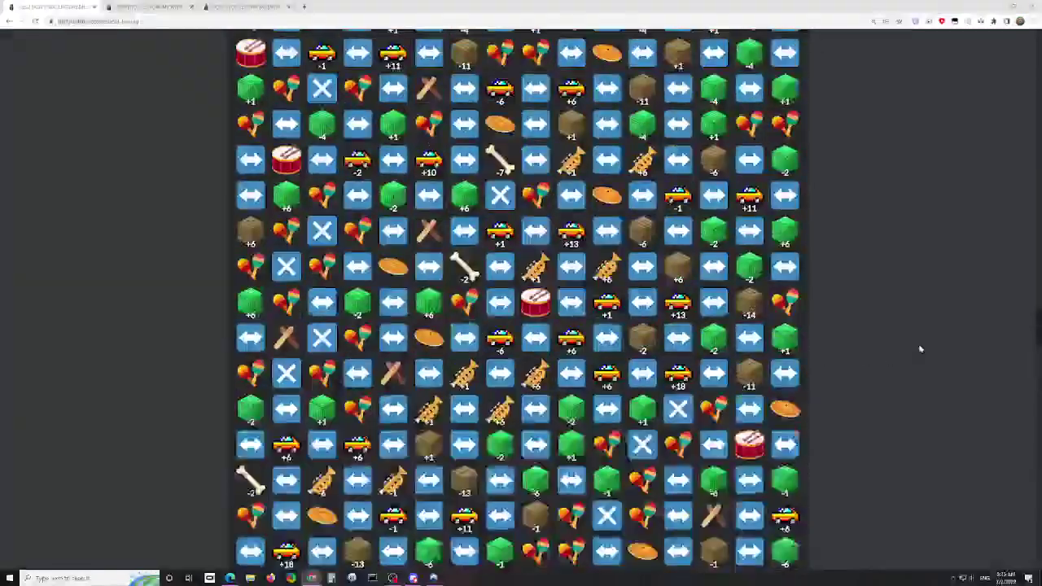
- Play the coral riff sequence on the beta site and stop it
{"action": "scroll", "coordinate": [920, 348], "scroll_direction": "up", "scroll_amount": 15}
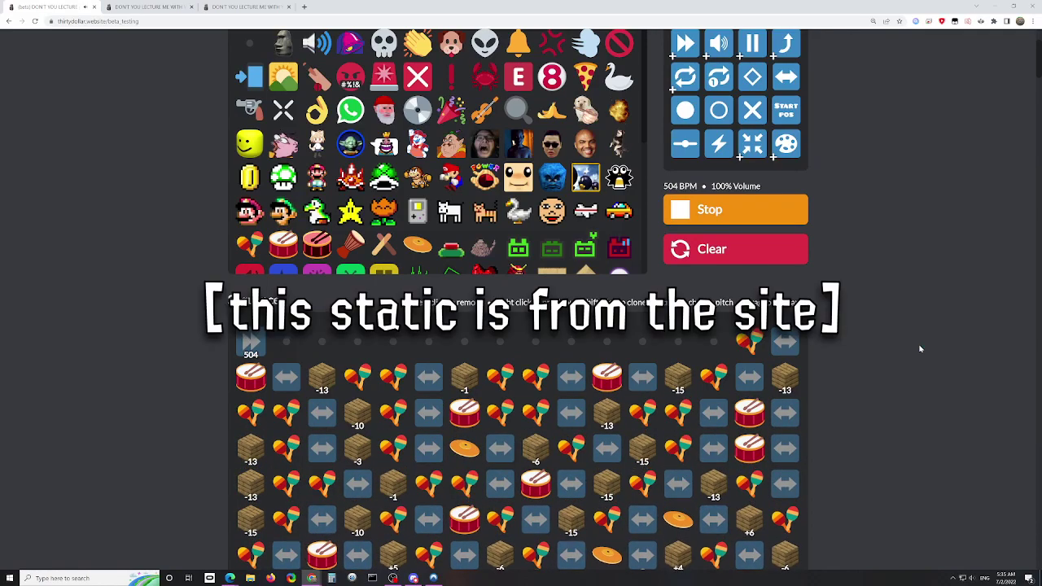
{"action": "scroll", "coordinate": [920, 349], "scroll_direction": "down", "scroll_amount": 5}
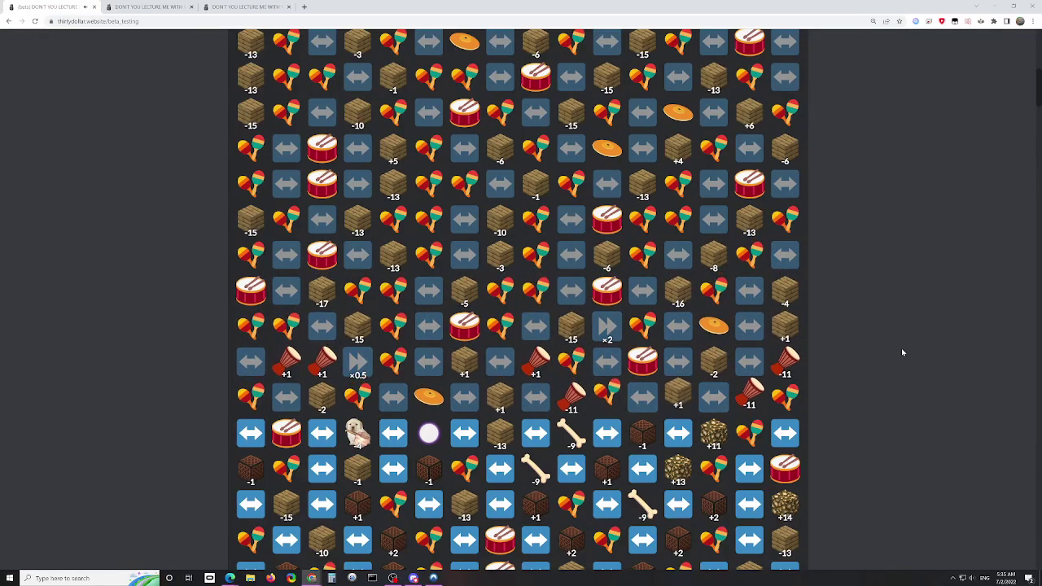
{"action": "key", "text": "space"}
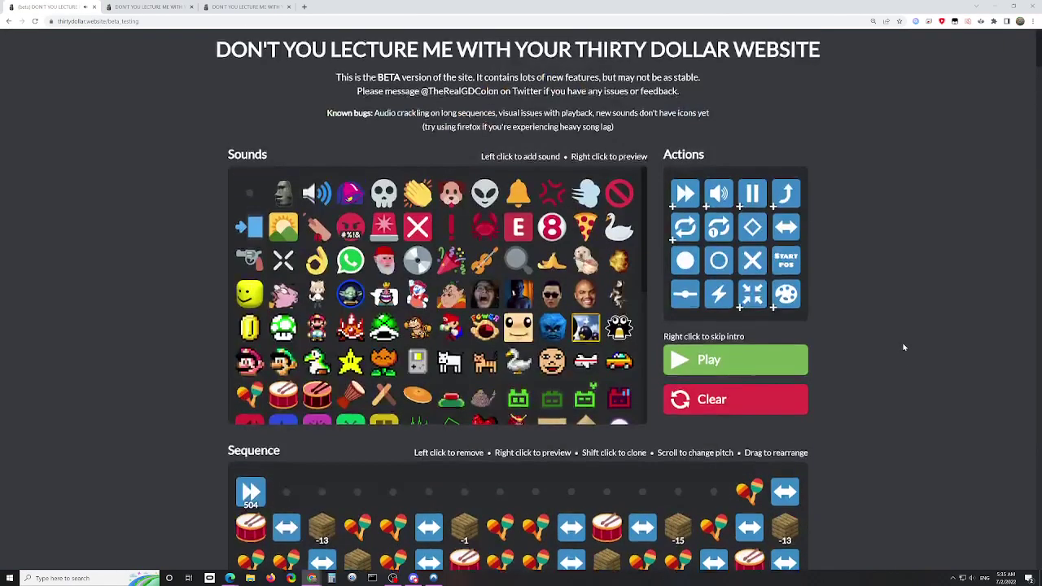
{"action": "key", "text": "space"}
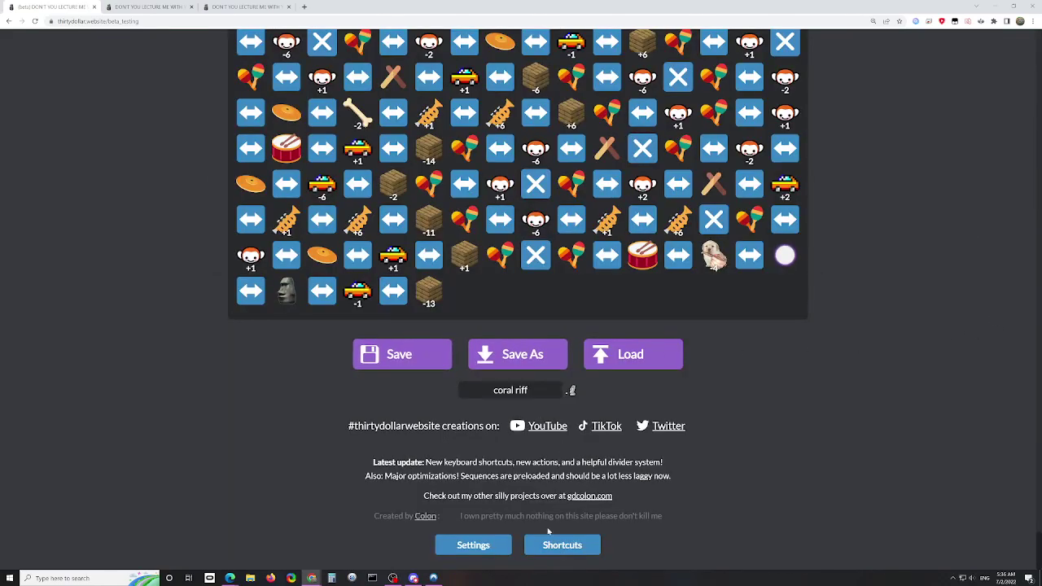
- Clear the sequence and add four Vine Boom sounds, a Go to target action and a hollow-circle target action, both numbered 1
{"action": "scroll", "coordinate": [859, 412], "scroll_direction": "up", "scroll_amount": 4}
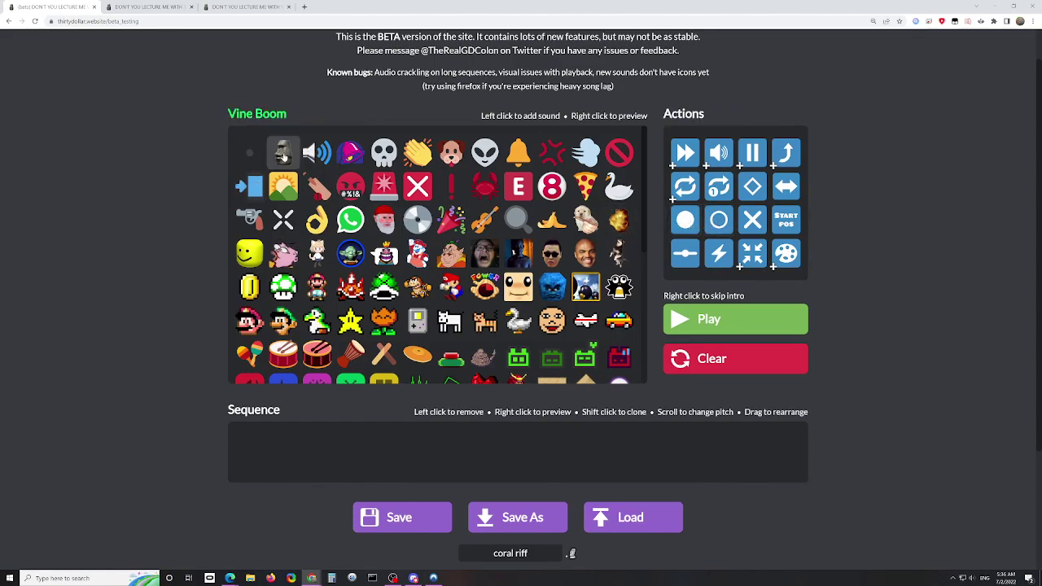
{"action": "left_click", "coordinate": [284, 153]}
{"action": "left_click", "coordinate": [283, 153]}
{"action": "left_click", "coordinate": [284, 153]}
{"action": "left_click", "coordinate": [283, 153]}
{"action": "left_click", "coordinate": [686, 222]}
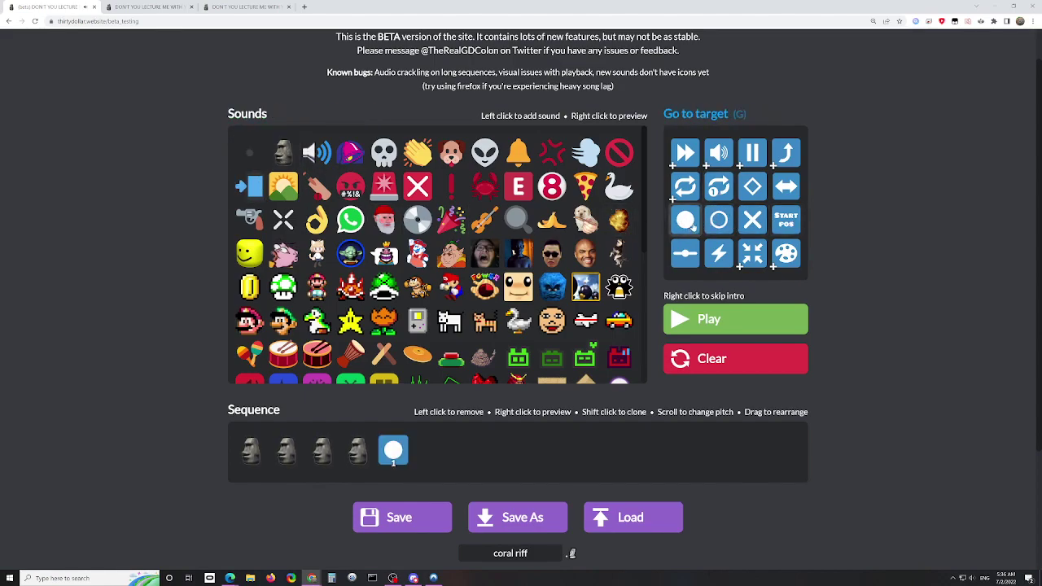
{"action": "left_click", "coordinate": [719, 220]}
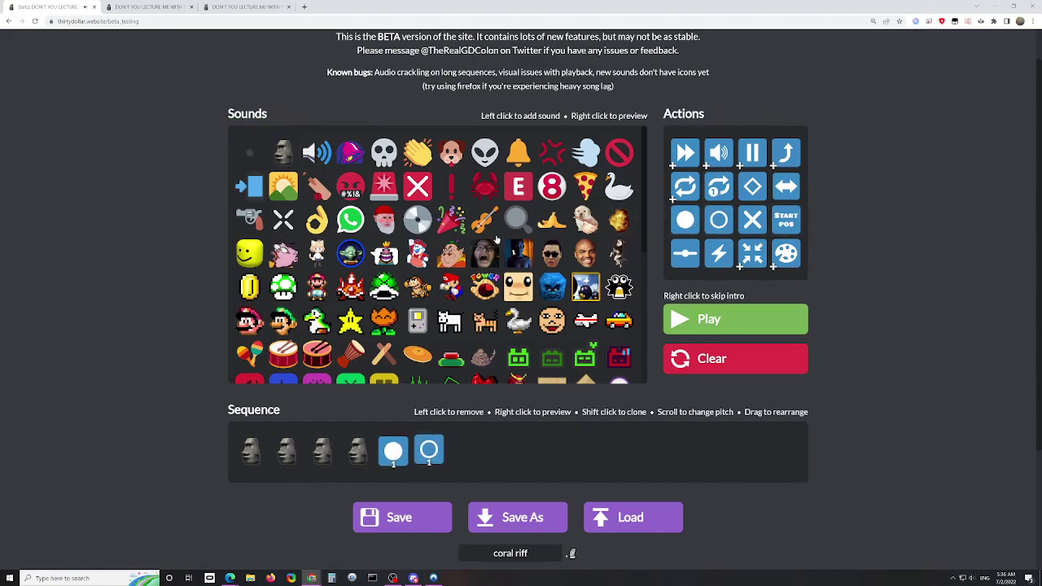
- Append four clap sounds and one dog sound to the sequence
{"action": "left_click", "coordinate": [417, 153]}
{"action": "left_click", "coordinate": [417, 153]}
{"action": "left_click", "coordinate": [417, 153]}
{"action": "left_click", "coordinate": [417, 153]}
{"action": "left_click", "coordinate": [452, 153]}
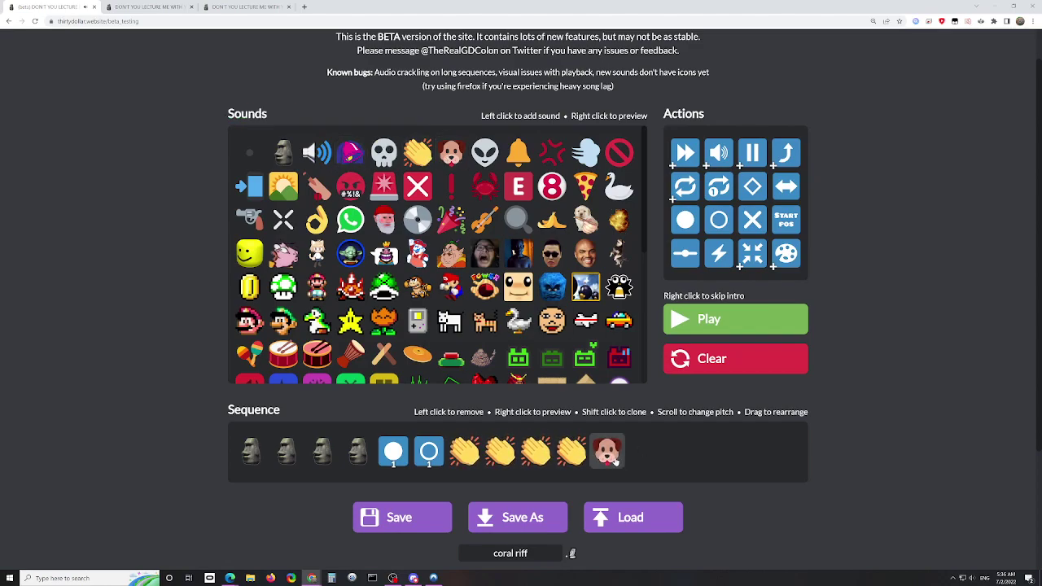
- Move the dog sound between the two target actions and clone it to make four dogs
{"action": "mouse_move", "coordinate": [615, 463]}
{"action": "left_mouse_down"}
{"action": "mouse_move", "coordinate": [411, 456]}
{"action": "mouse_move", "coordinate": [422, 458]}
{"action": "left_mouse_up"}
{"action": "left_click", "coordinate": [422, 457], "text": "shift"}
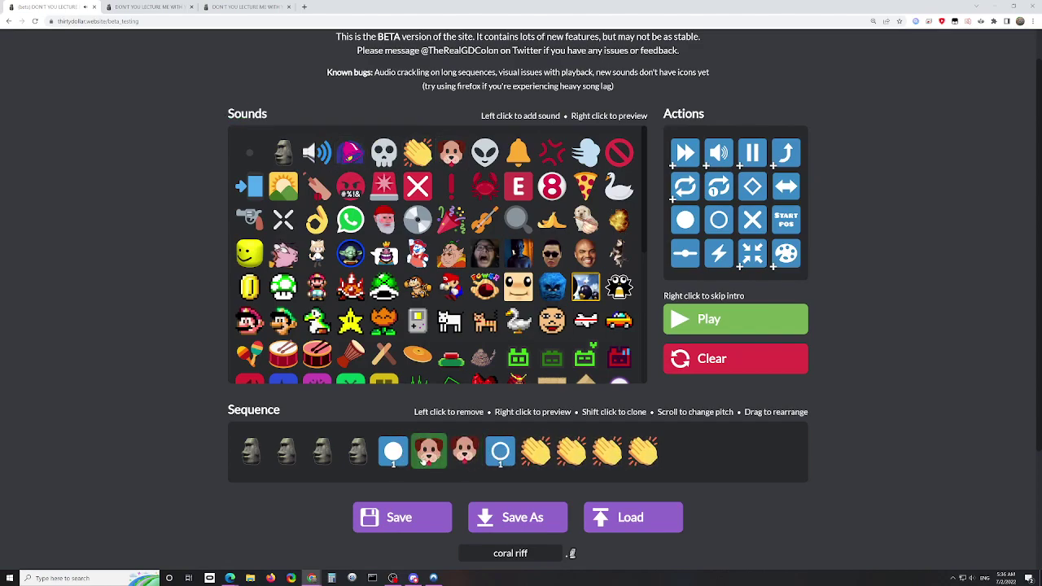
{"action": "left_click", "coordinate": [421, 457], "text": "shift"}
{"action": "left_click", "coordinate": [421, 457], "text": "shift"}
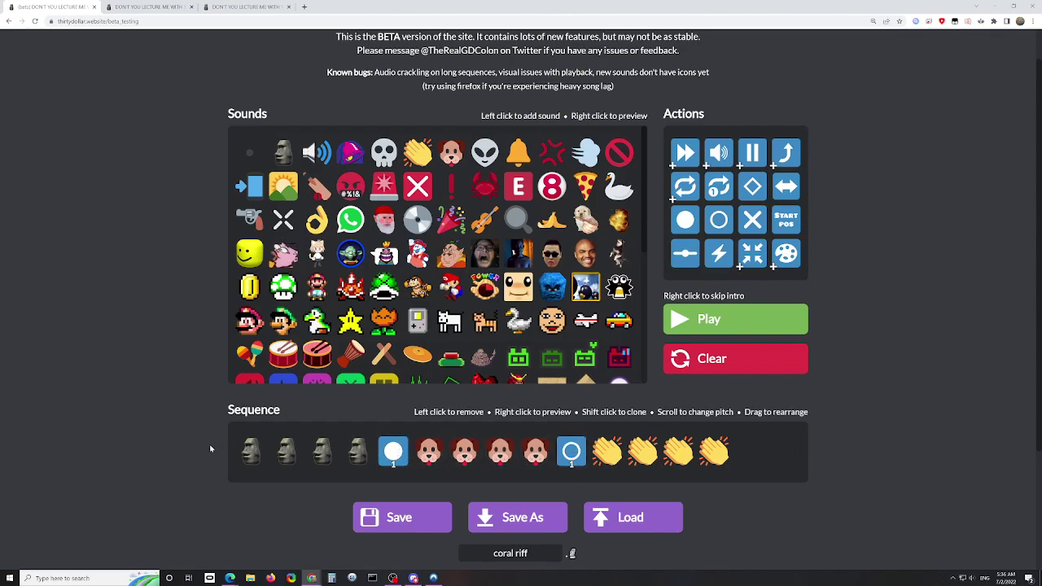
- Play the sequence, and change the two target actions' numbers to 2 and back to 1
{"action": "key", "text": "space"}
{"action": "scroll", "coordinate": [394, 449], "scroll_direction": "up", "scroll_amount": 1}
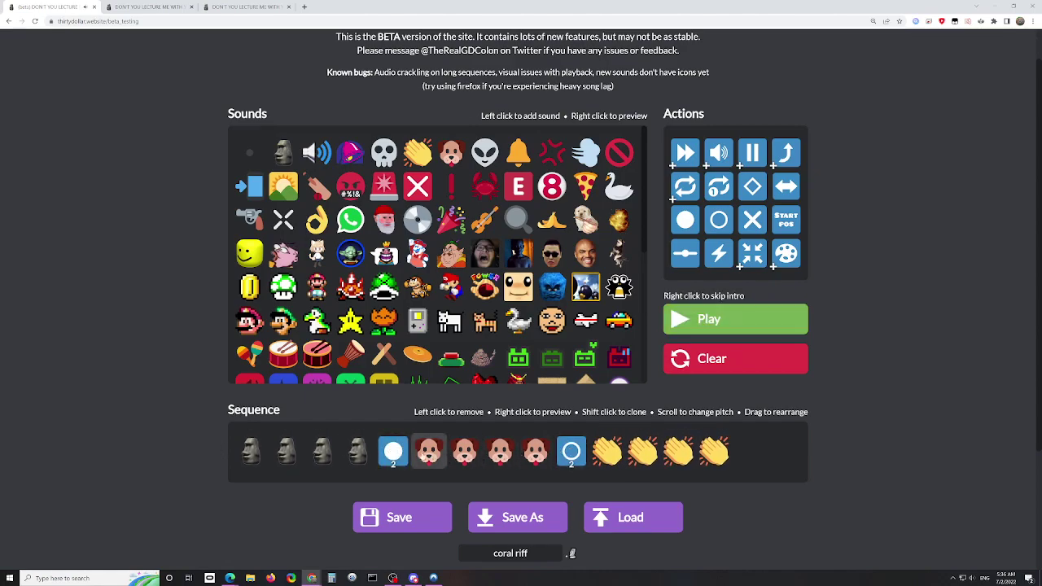
{"action": "scroll", "coordinate": [393, 449], "scroll_direction": "down", "scroll_amount": 1}
{"action": "scroll", "coordinate": [573, 456], "scroll_direction": "up", "scroll_amount": 1}
{"action": "scroll", "coordinate": [572, 456], "scroll_direction": "down", "scroll_amount": 1}
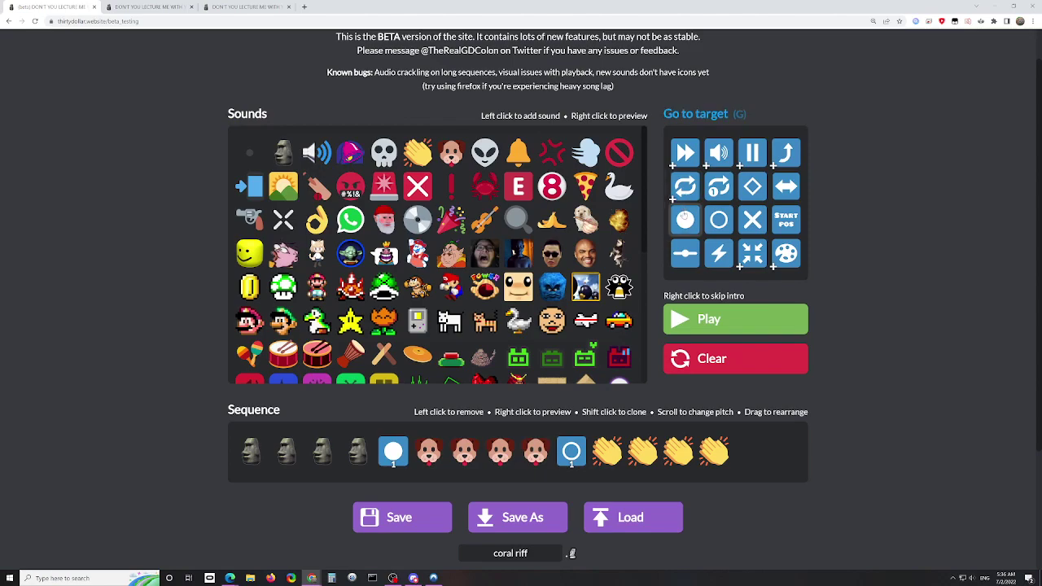
- Add a second target pair numbered 2, with Go to target after the claps and the hollow-circle target before the dogs
{"action": "left_click", "coordinate": [685, 220]}
{"action": "left_click", "coordinate": [719, 219]}
{"action": "left_click_drag", "start_coordinate": [794, 464], "coordinate": [427, 456]}
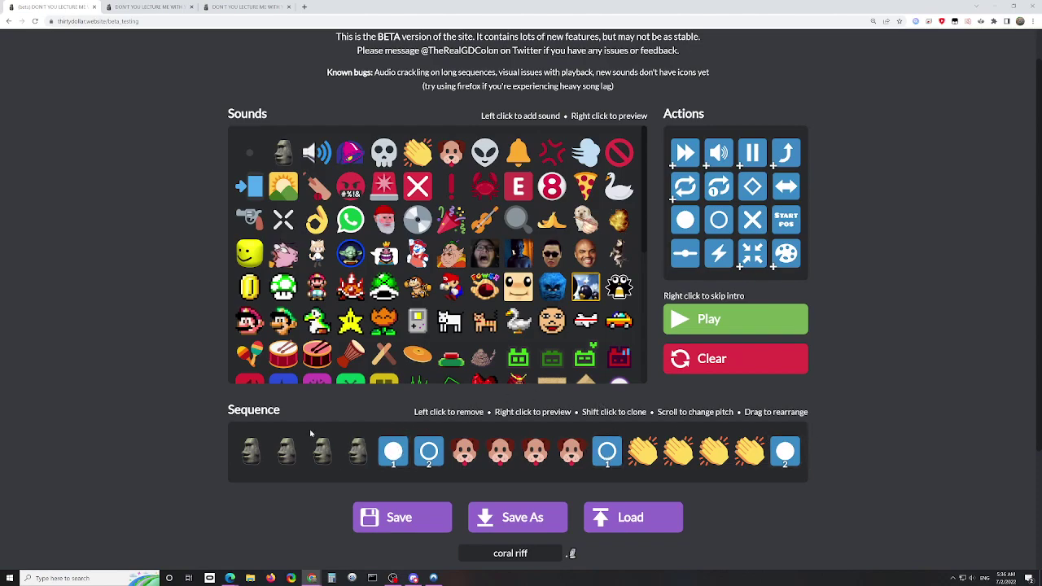
- Move the hollow-circle target numbered 2 to the start of the sequence, and play the sequence before and after the move
{"action": "key", "text": "space"}
{"action": "left_click_drag", "start_coordinate": [430, 451], "coordinate": [252, 453]}
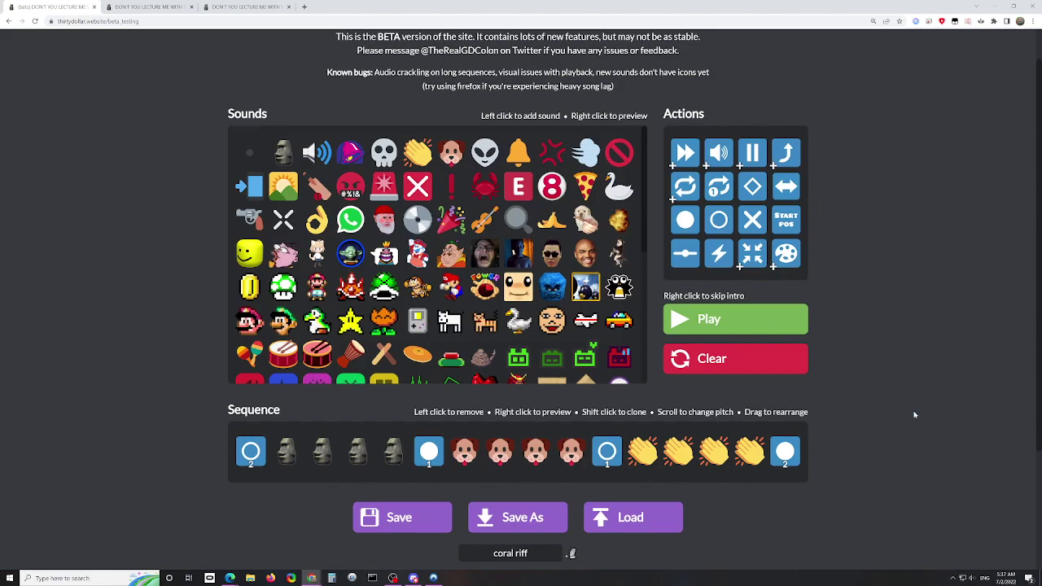
{"action": "key", "text": "space"}
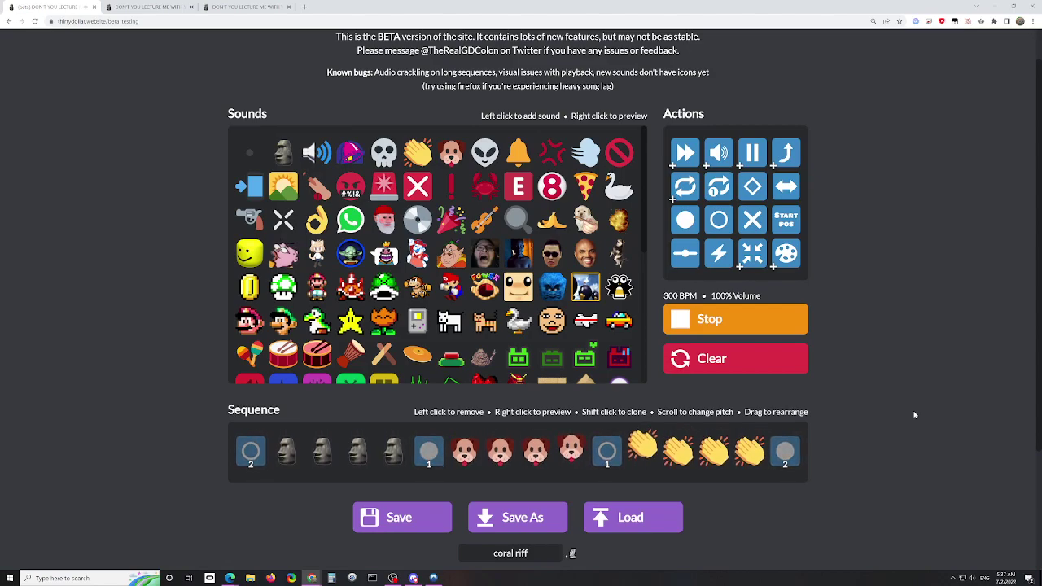
- Replace Go to target 2 at the end with the loop action marked 1, remove hollow-circle target 2, and play the sequence
{"action": "left_click", "coordinate": [719, 186]}
{"action": "left_click", "coordinate": [785, 452]}
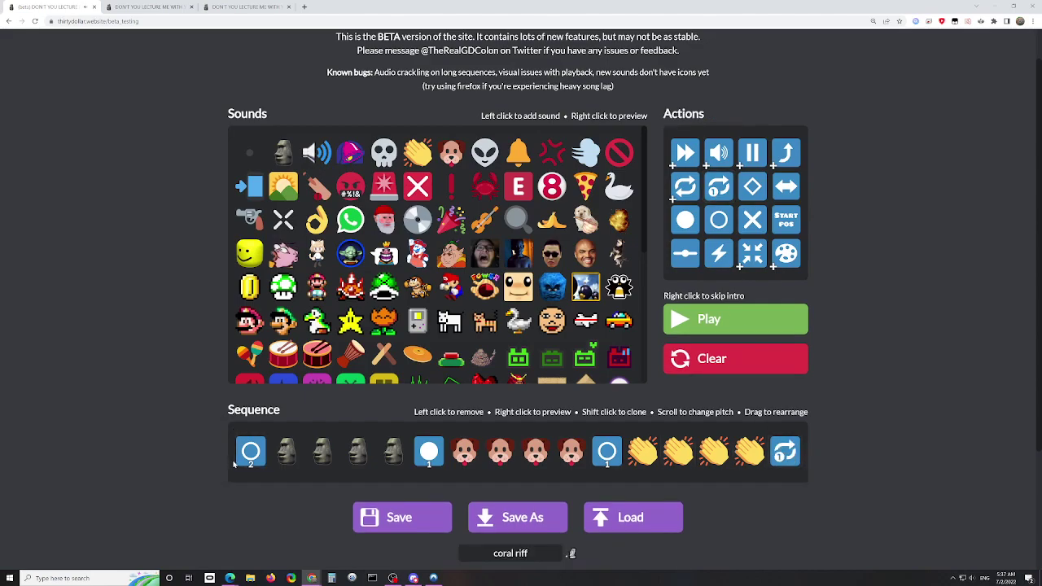
{"action": "left_click", "coordinate": [241, 461]}
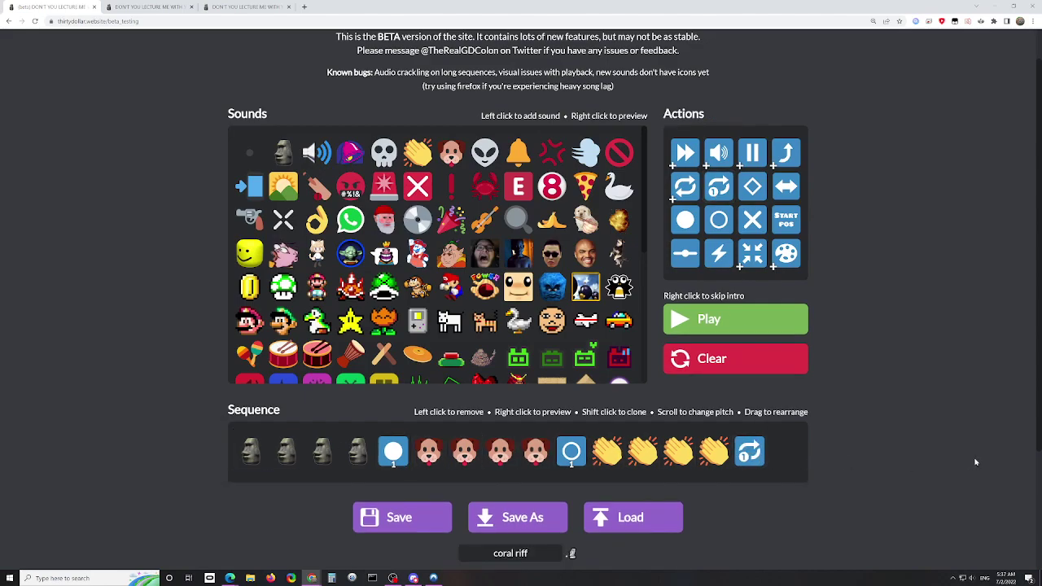
{"action": "key", "text": "space"}
- Start a new sequence with the angry censored-face sound at pitch -19 followed by a Stop all sounds action
{"action": "left_click", "coordinate": [736, 358]}
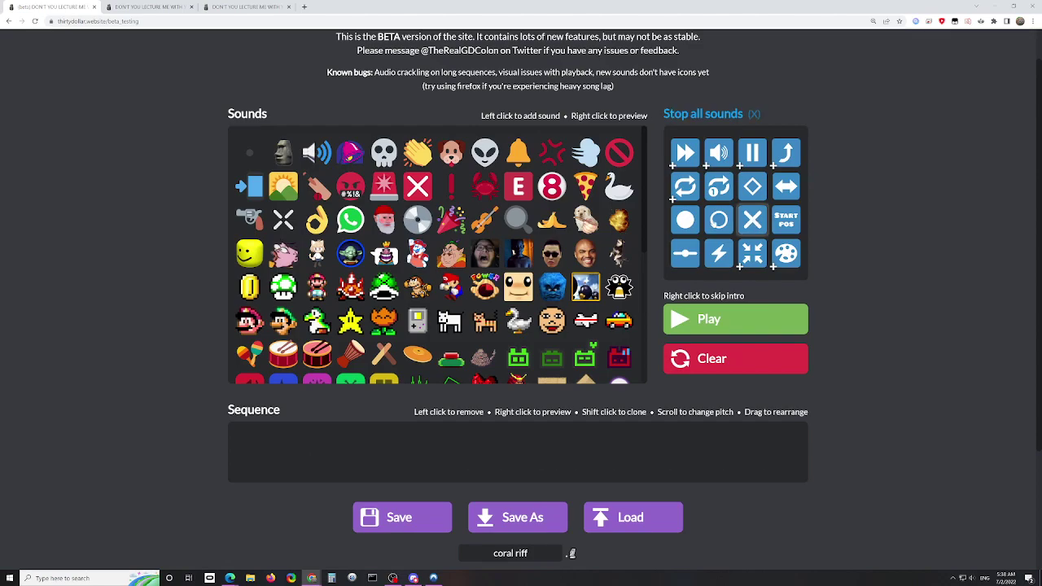
{"action": "left_click", "coordinate": [343, 197]}
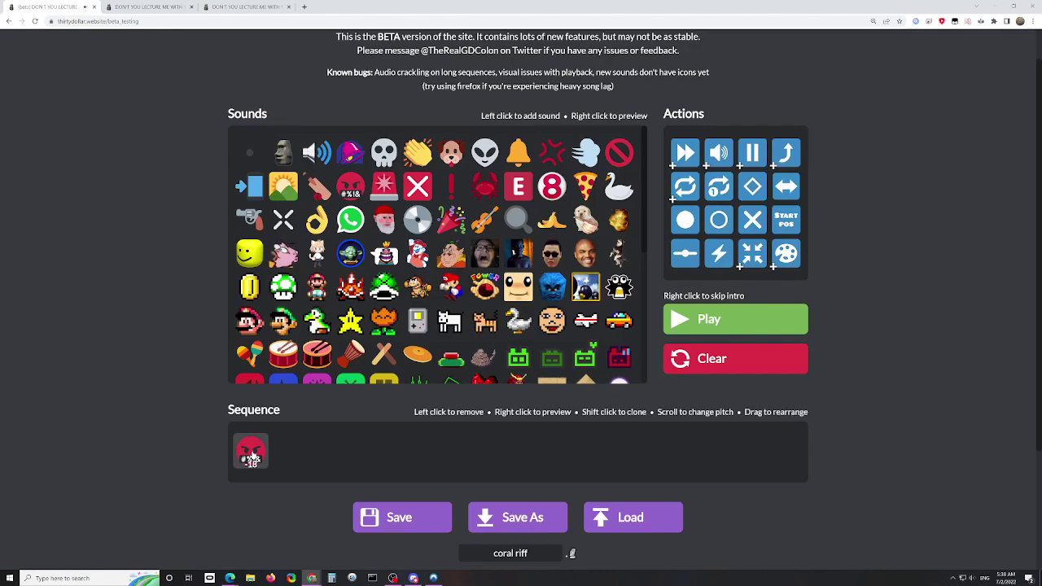
{"action": "scroll", "coordinate": [252, 459], "scroll_direction": "down", "scroll_amount": 1}
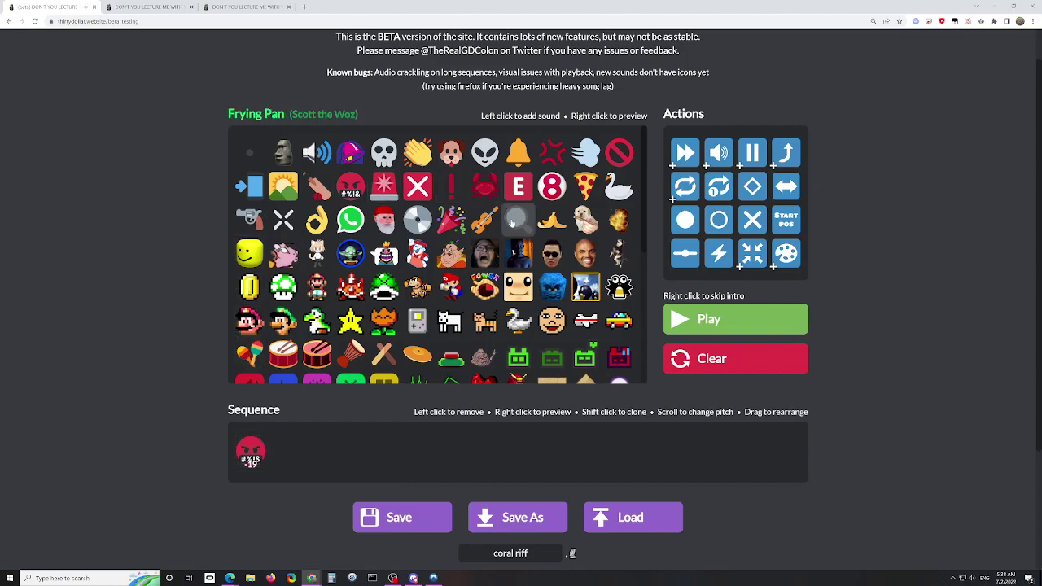
{"action": "left_click", "coordinate": [753, 220]}
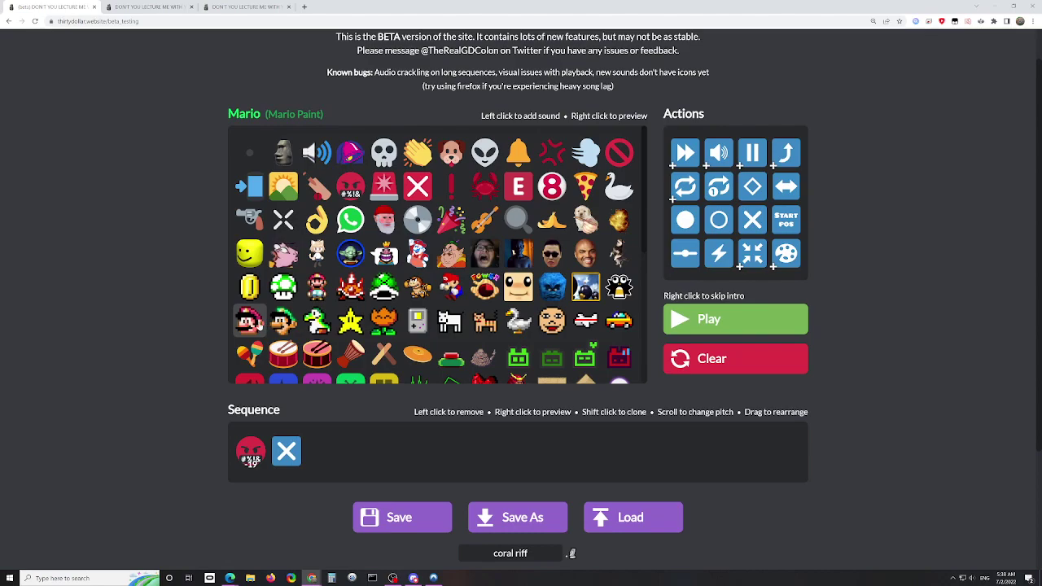
- Add six Vine Boom moai sounds after the angry face and remove the Stop all sounds action between them
{"action": "left_click", "coordinate": [282, 152]}
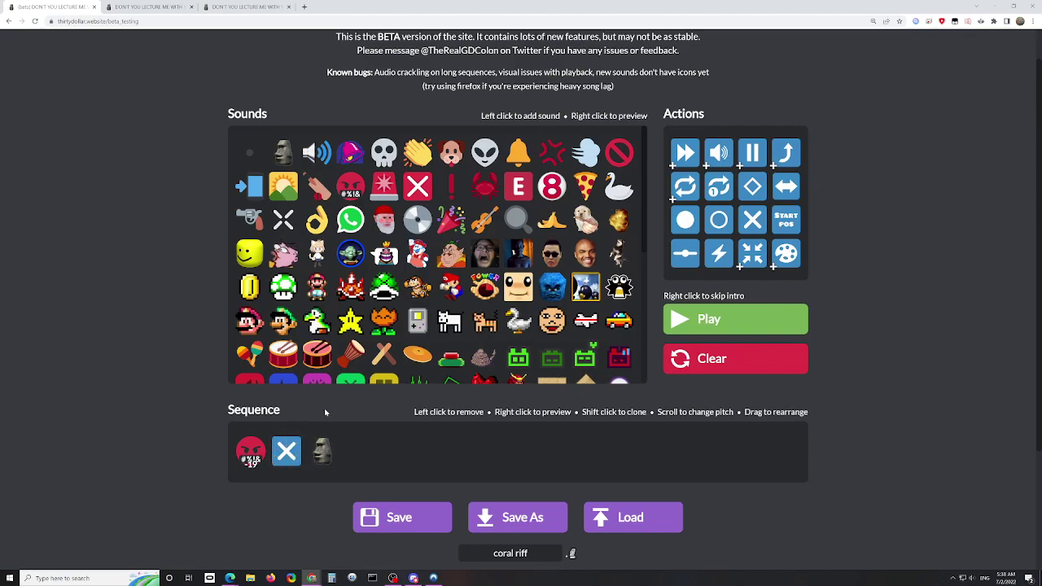
{"action": "left_click", "coordinate": [286, 451]}
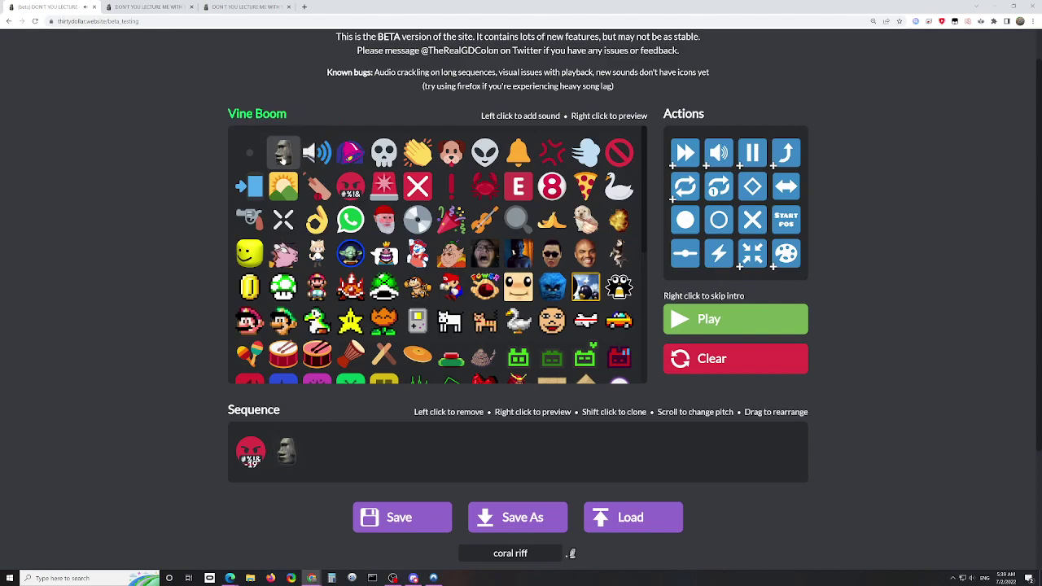
{"action": "left_click", "coordinate": [284, 154]}
{"action": "left_click", "coordinate": [283, 154]}
{"action": "left_click", "coordinate": [283, 155]}
{"action": "left_click", "coordinate": [283, 155]}
{"action": "left_click", "coordinate": [283, 155]}
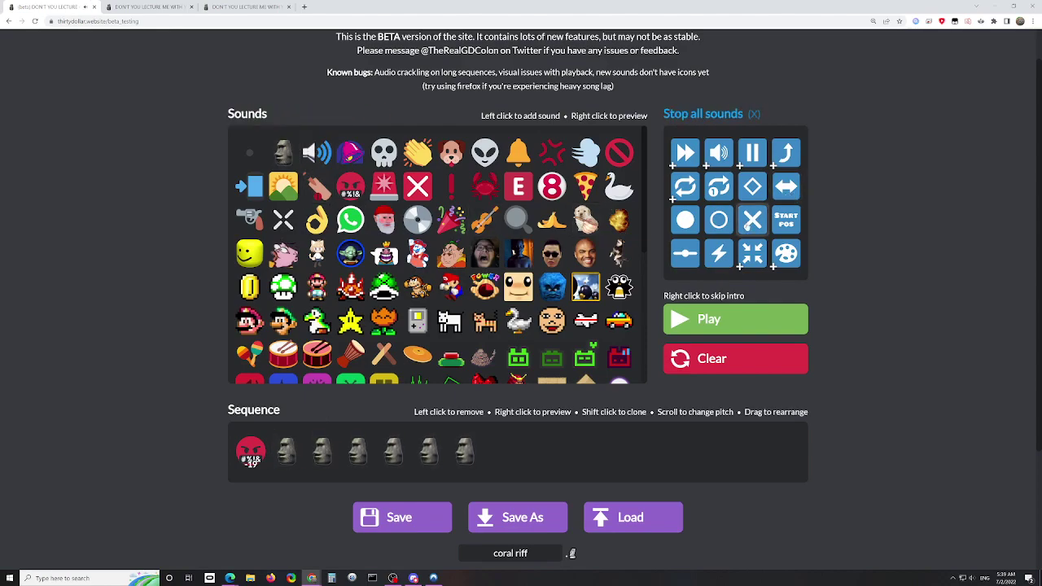
- Place a Stop all sounds action between the angry face and the moai sounds, and play the sequence with and without it
{"action": "left_click", "coordinate": [752, 220]}
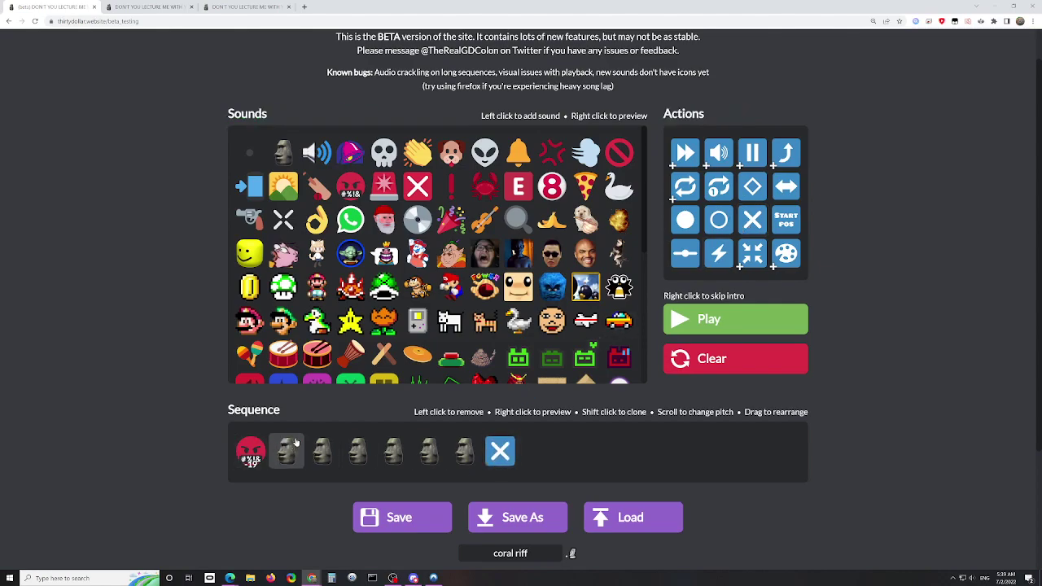
{"action": "left_click_drag", "start_coordinate": [500, 451], "coordinate": [285, 448]}
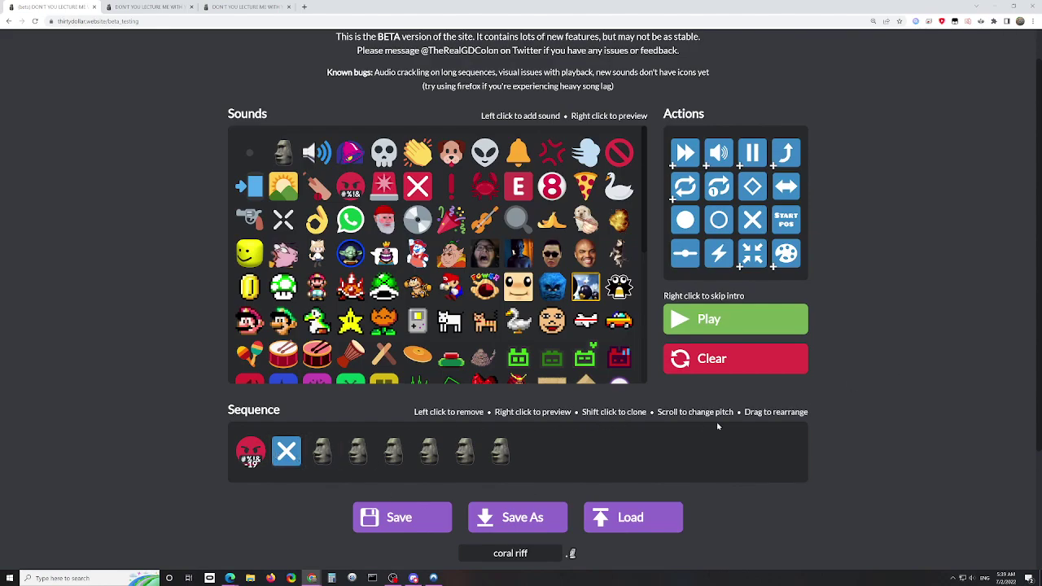
{"action": "key", "text": "space"}
{"action": "key", "text": "space"}
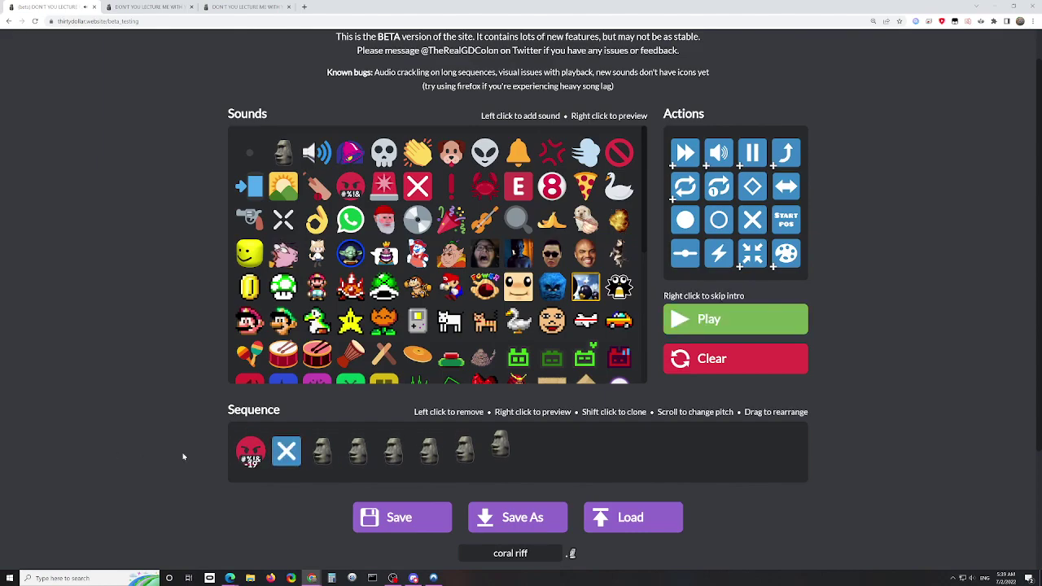
{"action": "left_click", "coordinate": [280, 456]}
{"action": "key", "text": "space"}
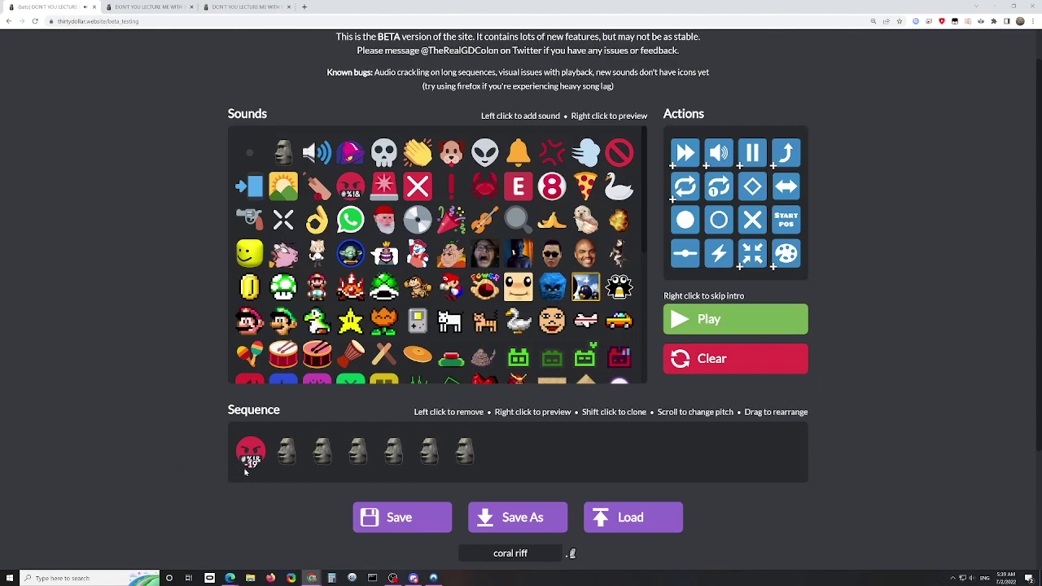
- Remove the angry face and all six moai sounds from the sequence
{"action": "left_click", "coordinate": [270, 456]}
{"action": "left_click", "coordinate": [270, 456]}
{"action": "left_click", "coordinate": [270, 456]}
{"action": "left_click", "coordinate": [271, 456]}
{"action": "left_click", "coordinate": [271, 456]}
{"action": "left_click", "coordinate": [270, 456]}
{"action": "left_click", "coordinate": [270, 456]}
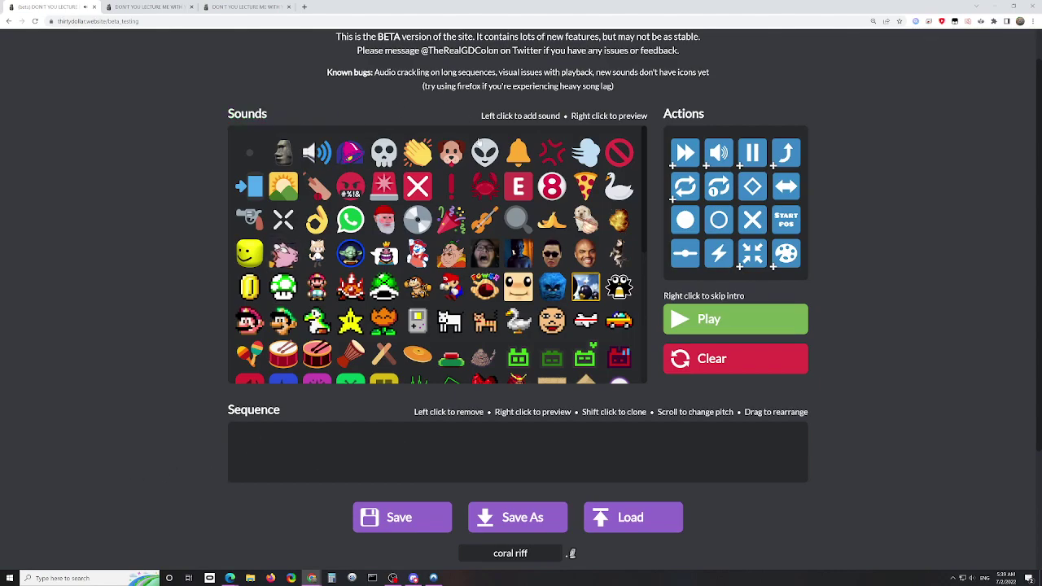
- Build a sequence of a dog sound, a Stop all sounds action and one silent dot, and play it
{"action": "left_click", "coordinate": [451, 152]}
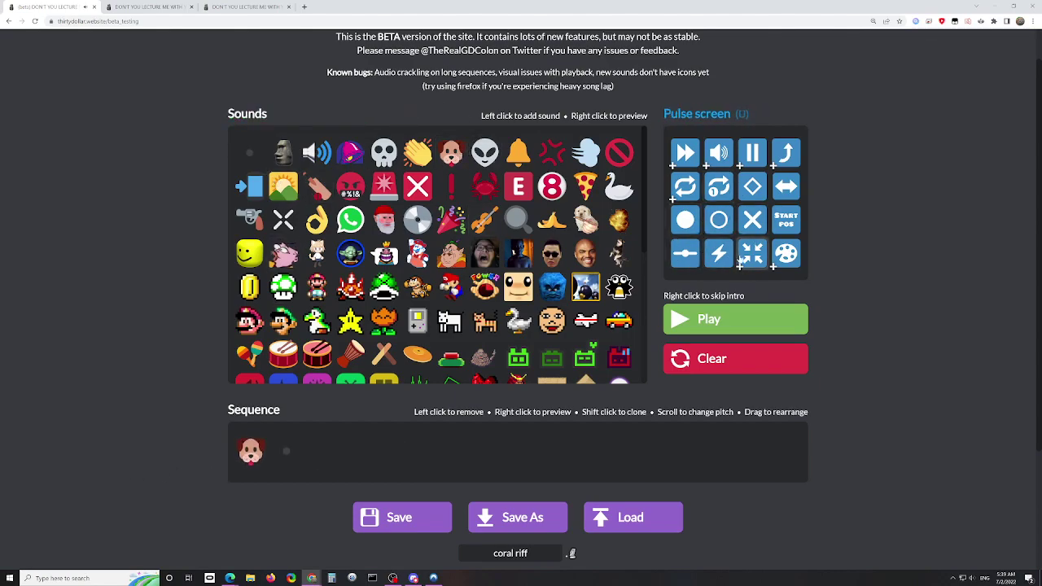
{"action": "left_click", "coordinate": [753, 220]}
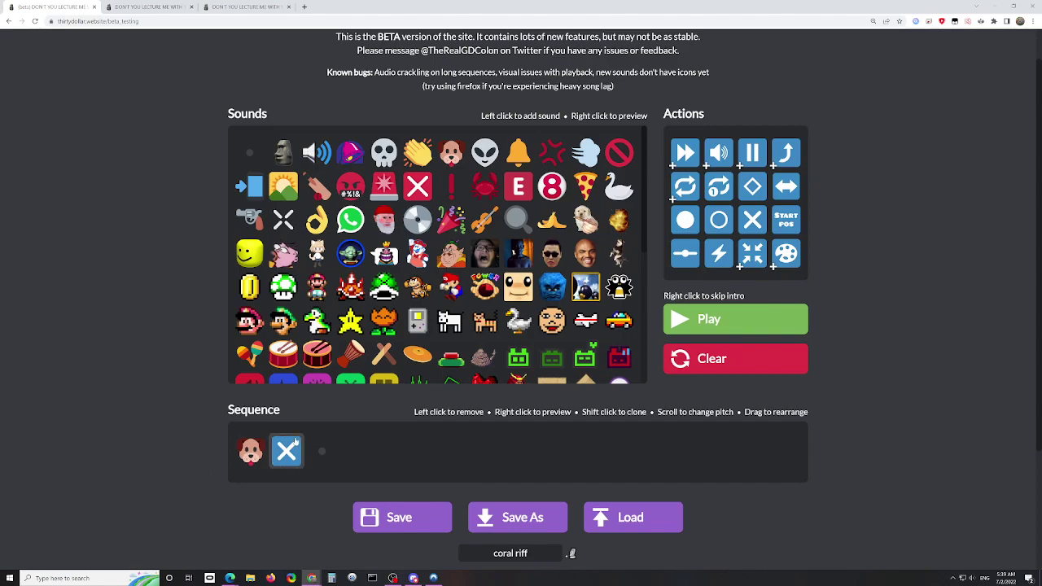
{"action": "key", "text": "space"}
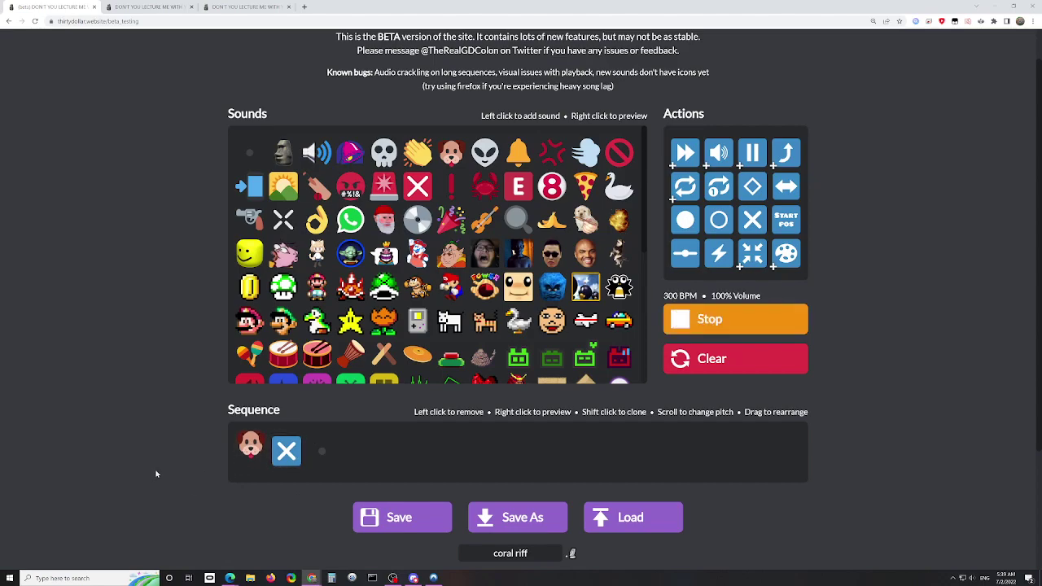
- Move Stop all sounds after the silent dot and clone the dot until there are four, playing the sequence after each change
{"action": "left_click_drag", "start_coordinate": [286, 453], "coordinate": [321, 458]}
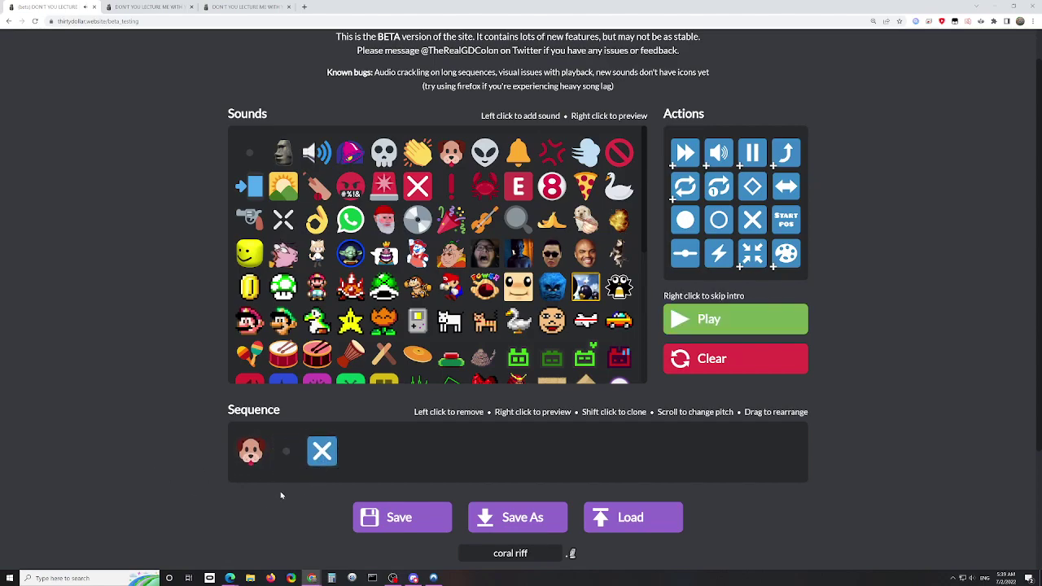
{"action": "key", "text": "space"}
{"action": "left_click", "coordinate": [288, 453], "text": "shift"}
{"action": "key", "text": "space"}
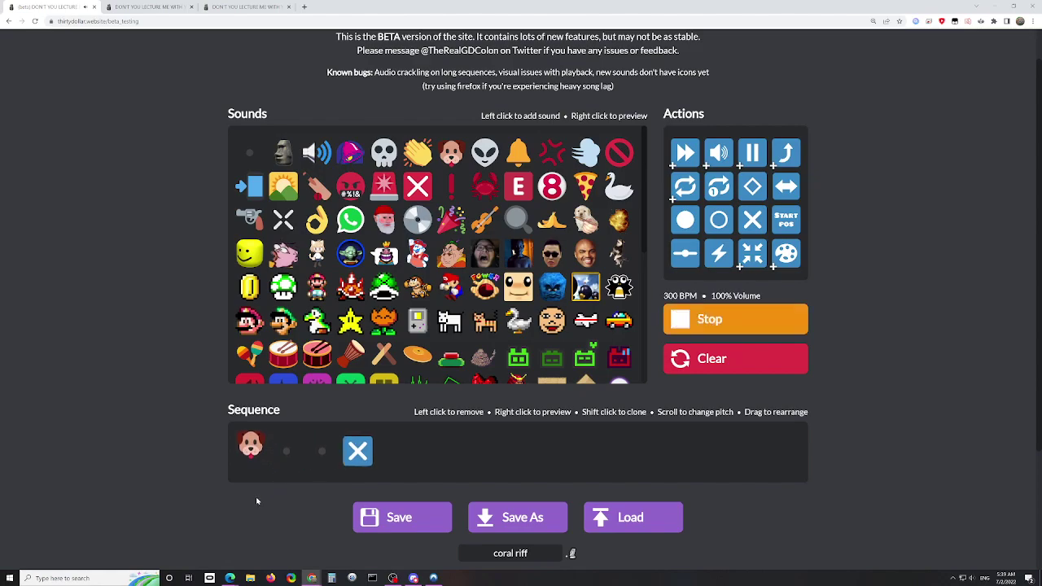
{"action": "left_click", "coordinate": [289, 451], "text": "shift"}
{"action": "key", "text": "space"}
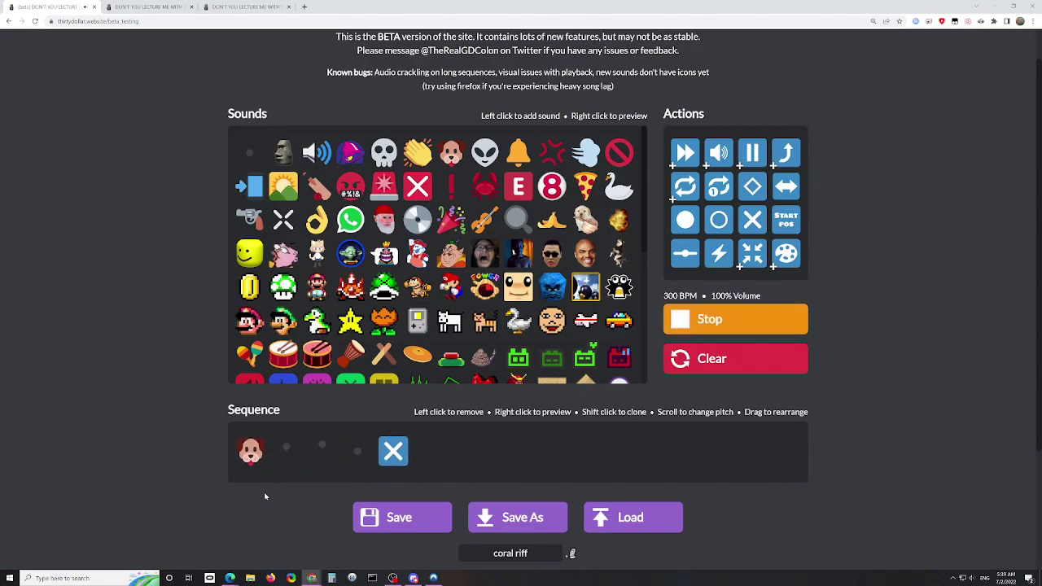
{"action": "left_click", "coordinate": [287, 452], "text": "shift"}
{"action": "key", "text": "space"}
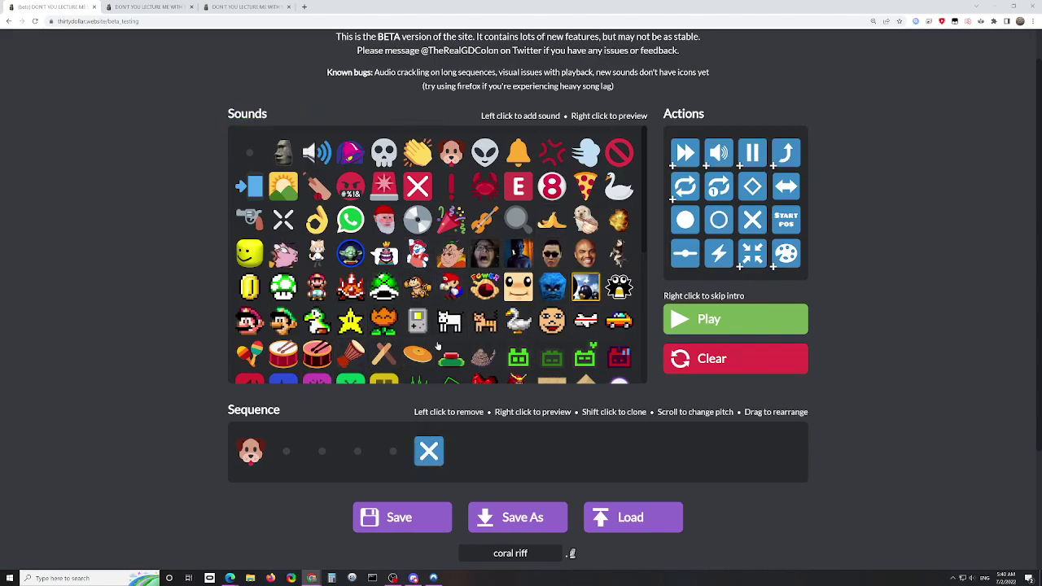
- Replace the sequence with four Vine Boom moai sounds followed by four Bruh Sound Effect #2 speaker sounds
{"action": "left_click", "coordinate": [621, 324]}
{"action": "key", "text": "Delete"}
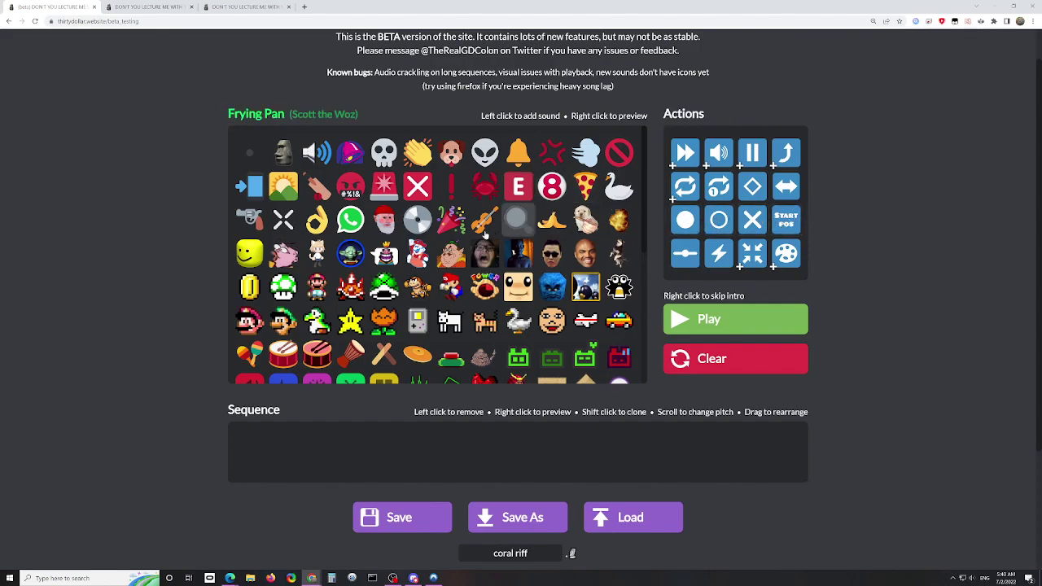
{"action": "left_click", "coordinate": [285, 153]}
{"action": "left_click", "coordinate": [285, 154]}
{"action": "left_click", "coordinate": [285, 153]}
{"action": "left_click", "coordinate": [285, 153]}
{"action": "left_click", "coordinate": [317, 153]}
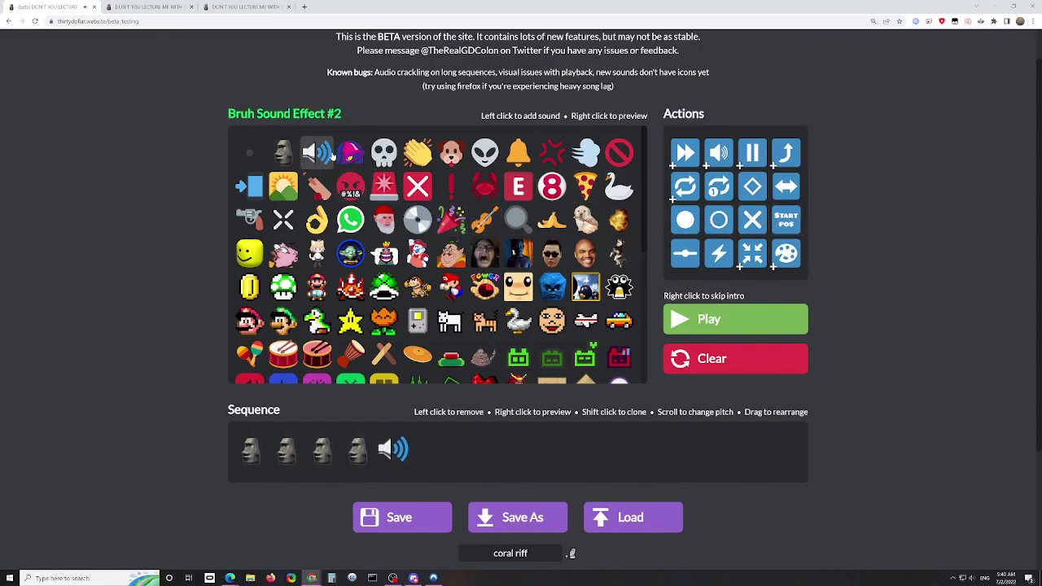
{"action": "left_click", "coordinate": [318, 153]}
{"action": "left_click", "coordinate": [318, 153]}
{"action": "left_click", "coordinate": [317, 153]}
- Insert a Start pos action between the moai and speaker sounds, and play the sequence with and without it
{"action": "left_click", "coordinate": [787, 219]}
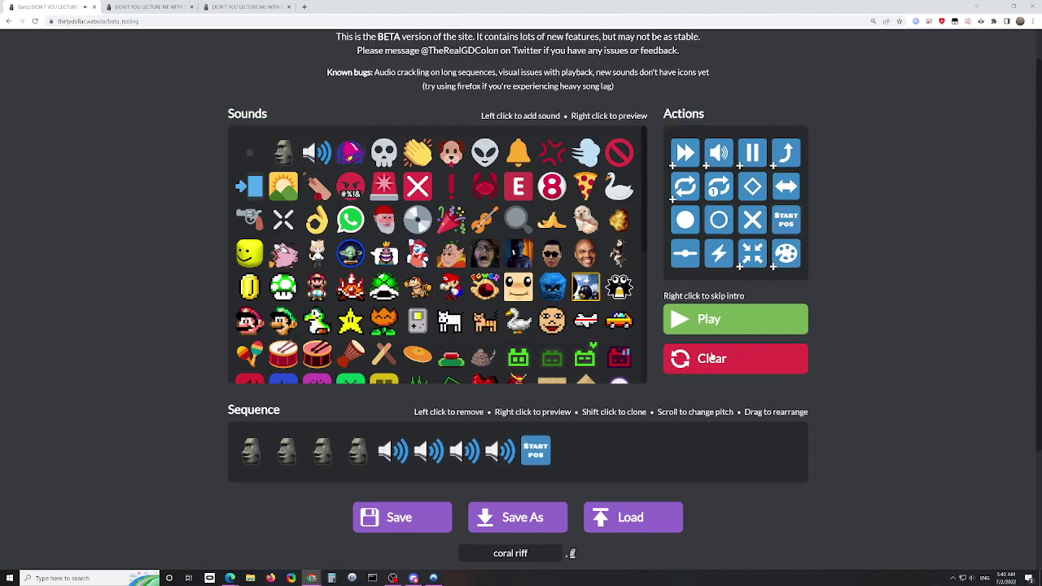
{"action": "left_click_drag", "start_coordinate": [523, 456], "coordinate": [394, 453]}
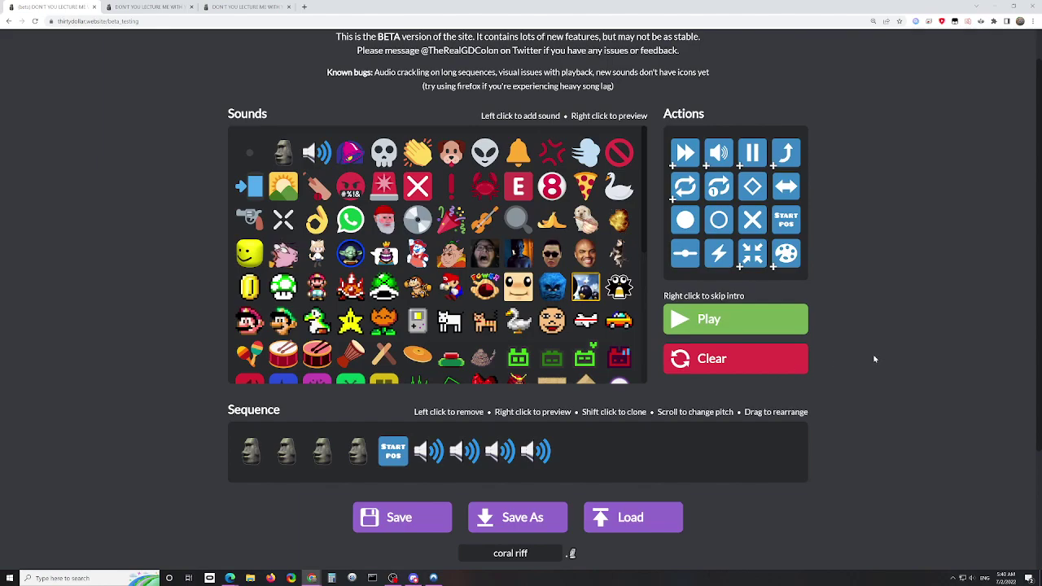
{"action": "key", "text": "space"}
{"action": "key", "text": "space"}
{"action": "left_click", "coordinate": [392, 456]}
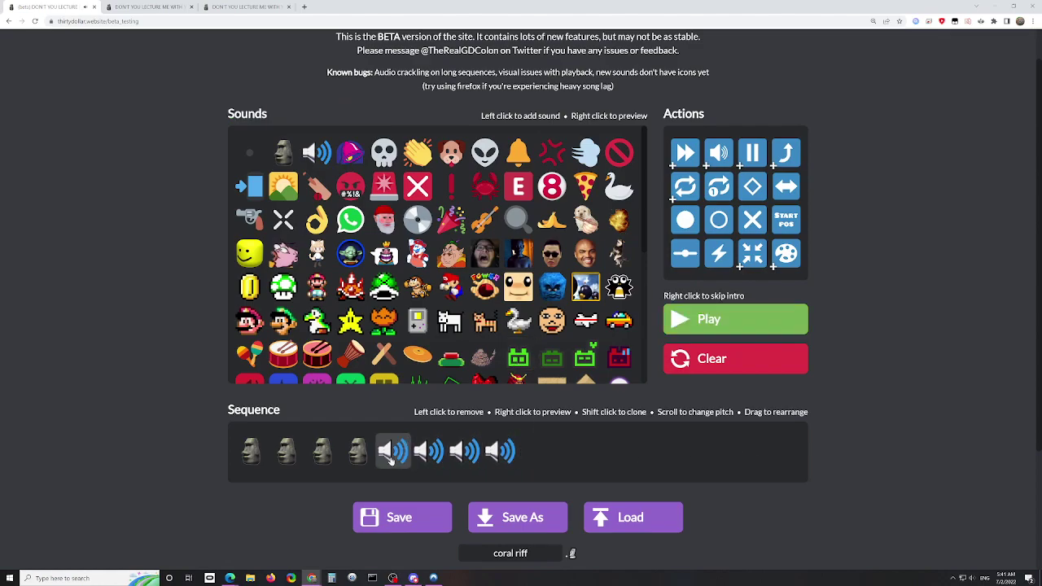
{"action": "key", "text": "space"}
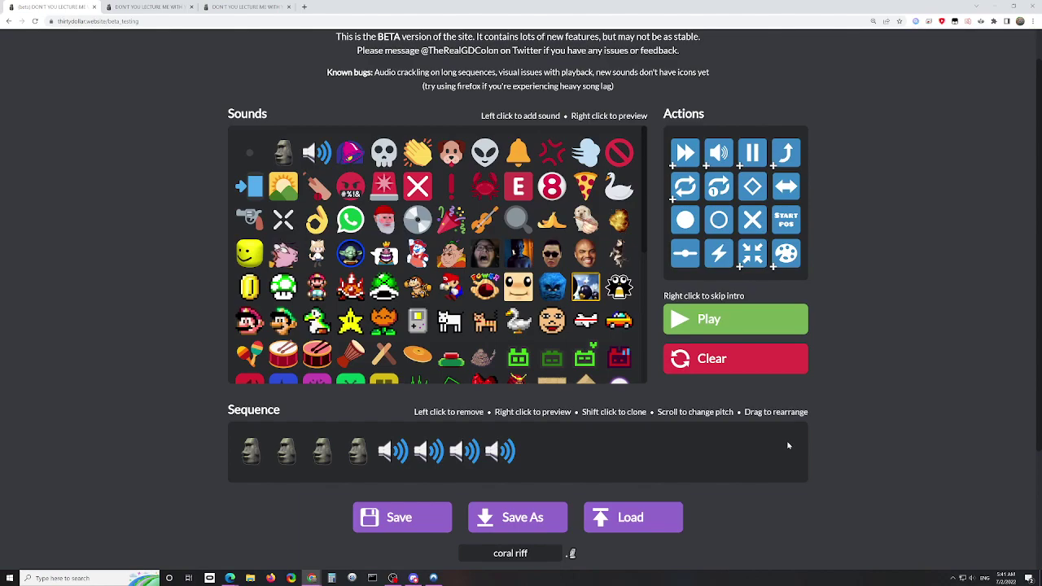
- Replace the sequence with four moai, four clap and four bell sounds, with a divider after the moais and after the claps
{"action": "left_click", "coordinate": [782, 358]}
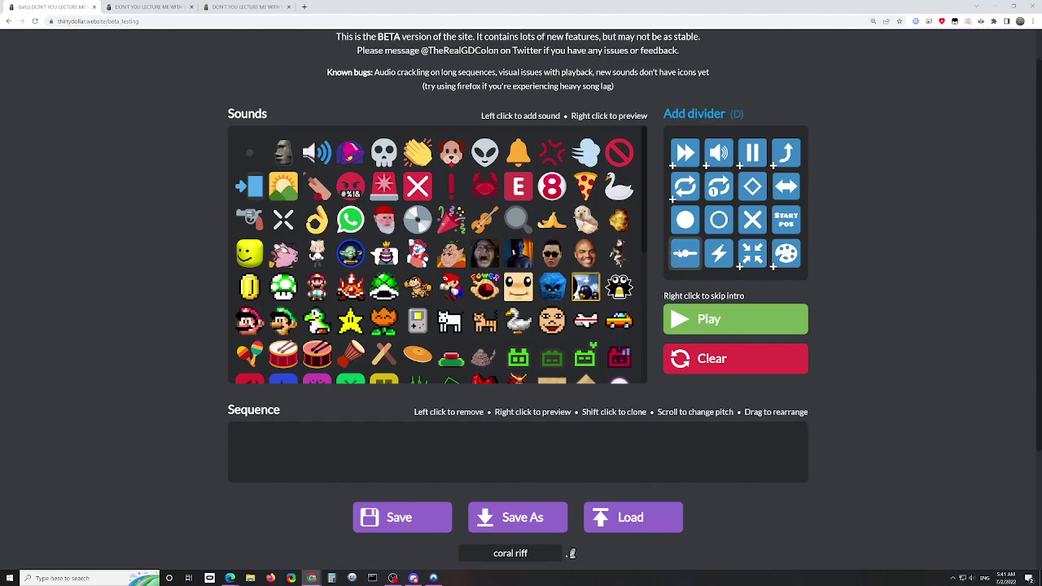
{"action": "key", "text": "ctrl+z"}
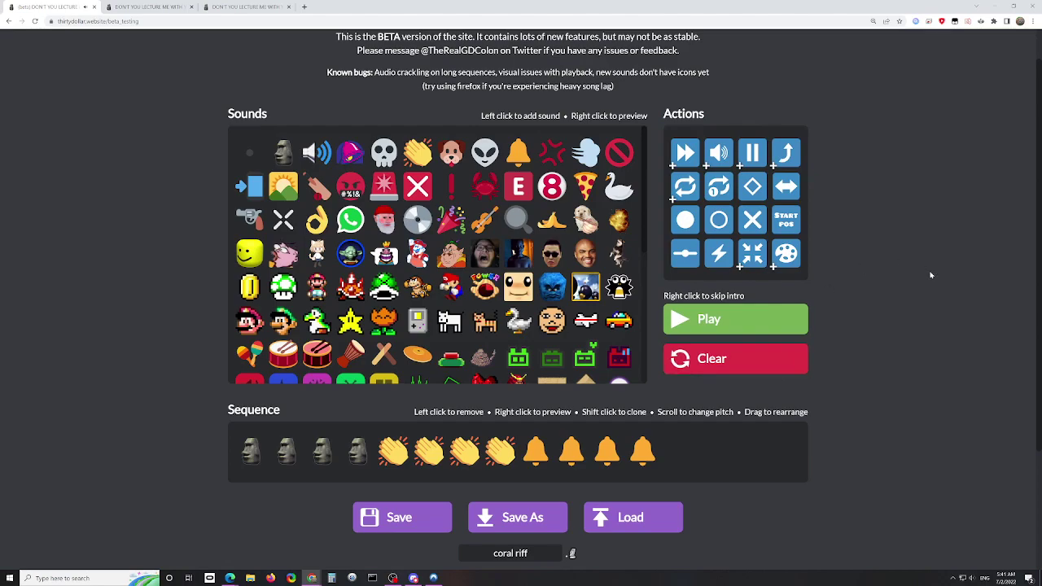
{"action": "left_click", "coordinate": [684, 253]}
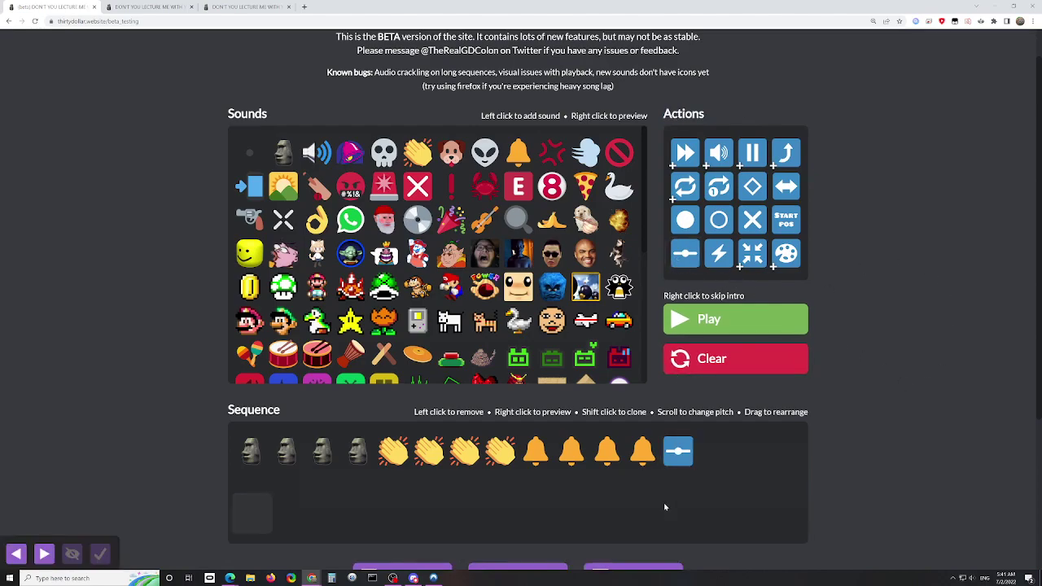
{"action": "left_click_drag", "start_coordinate": [685, 458], "coordinate": [393, 453]}
- Open the site's settings below the sequence and close them again
{"action": "scroll", "coordinate": [872, 404], "scroll_direction": "down", "scroll_amount": 1}
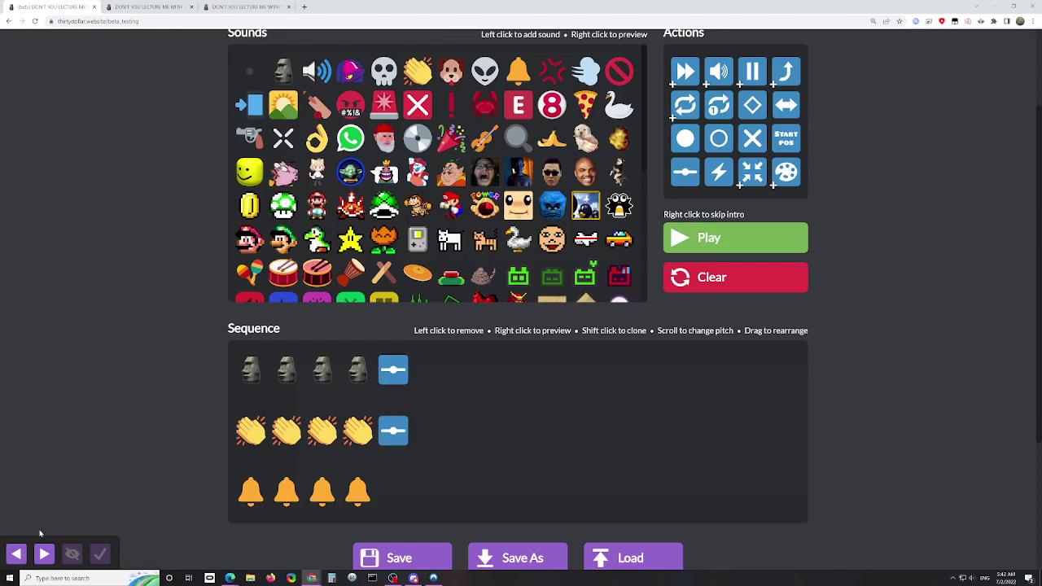
{"action": "scroll", "coordinate": [83, 493], "scroll_direction": "down", "scroll_amount": 3}
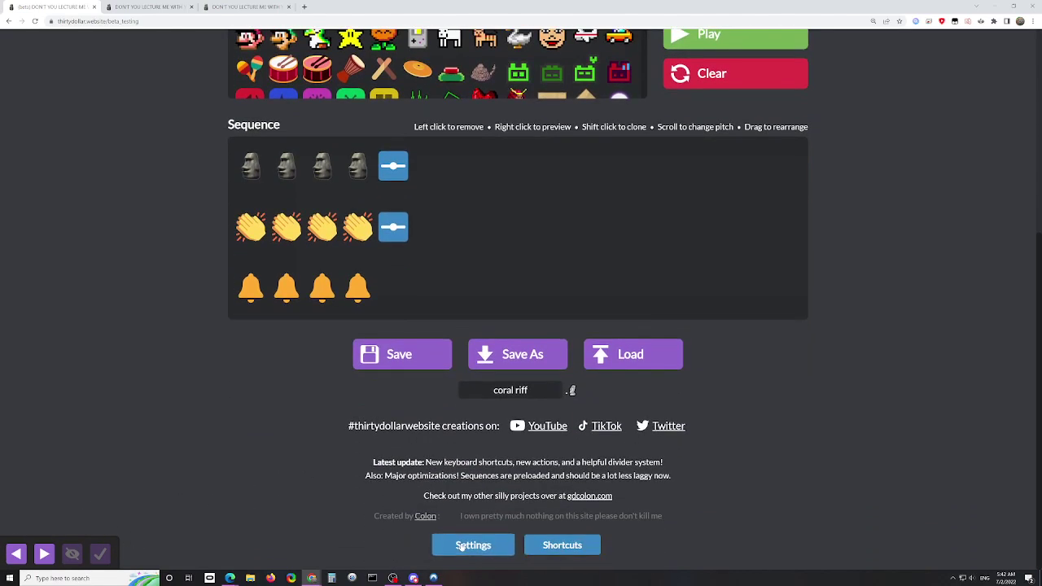
{"action": "left_click", "coordinate": [462, 546]}
{"action": "left_click", "coordinate": [521, 360]}
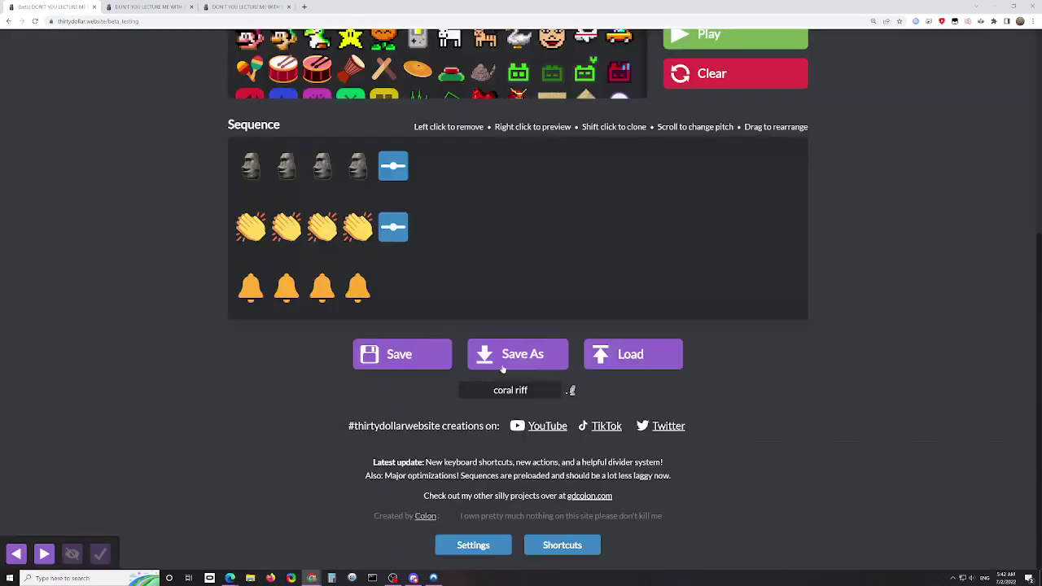
- Select the moai section of the divided sequence and hide it
{"action": "scroll", "coordinate": [149, 446], "scroll_direction": "up", "scroll_amount": 2}
{"action": "scroll", "coordinate": [149, 446], "scroll_direction": "up", "scroll_amount": 1}
{"action": "scroll", "coordinate": [149, 446], "scroll_direction": "down", "scroll_amount": 1}
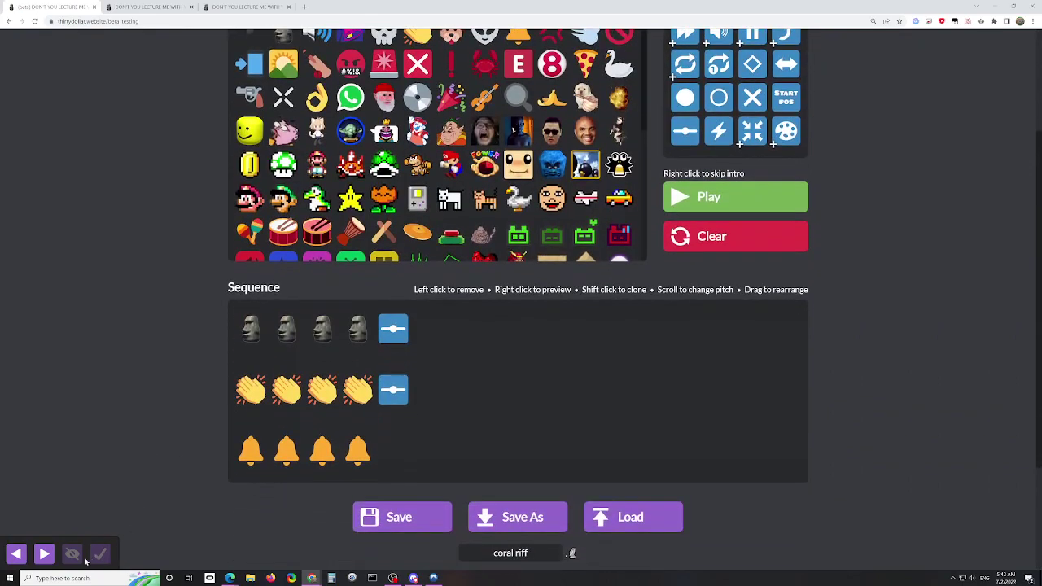
{"action": "left_click", "coordinate": [44, 554]}
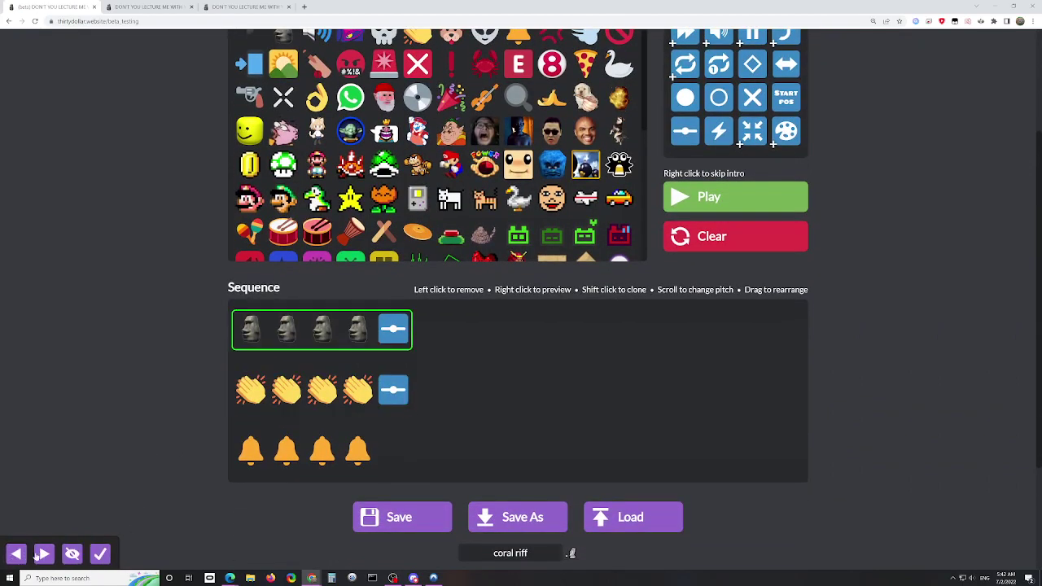
{"action": "left_click", "coordinate": [17, 554]}
{"action": "left_click", "coordinate": [17, 554]}
{"action": "left_click", "coordinate": [16, 554]}
{"action": "left_click", "coordinate": [71, 554]}
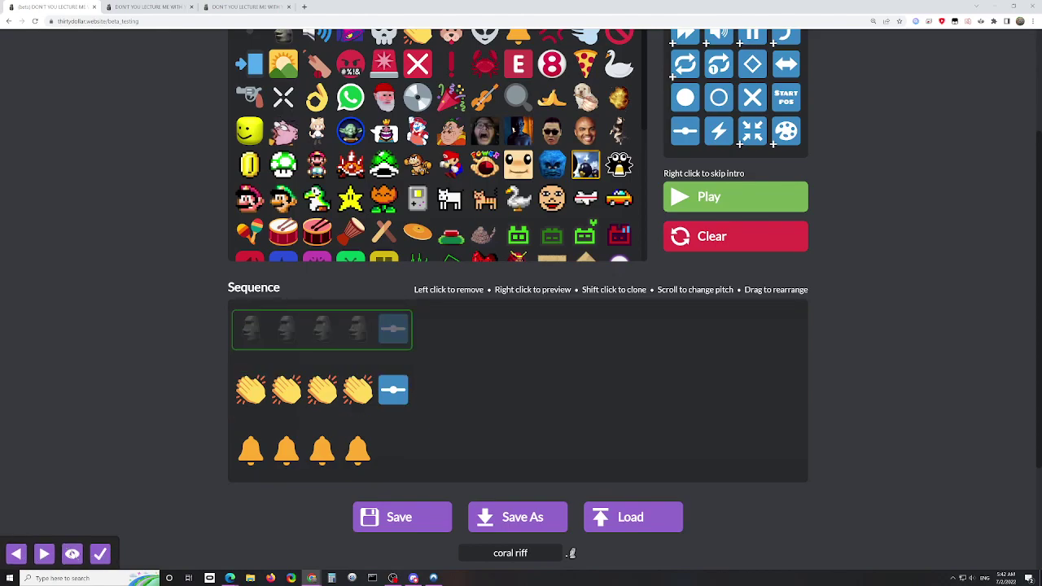
- Unhide the moai section and hide it again
{"action": "left_click", "coordinate": [44, 554]}
{"action": "left_click", "coordinate": [17, 554]}
{"action": "left_click", "coordinate": [73, 554]}
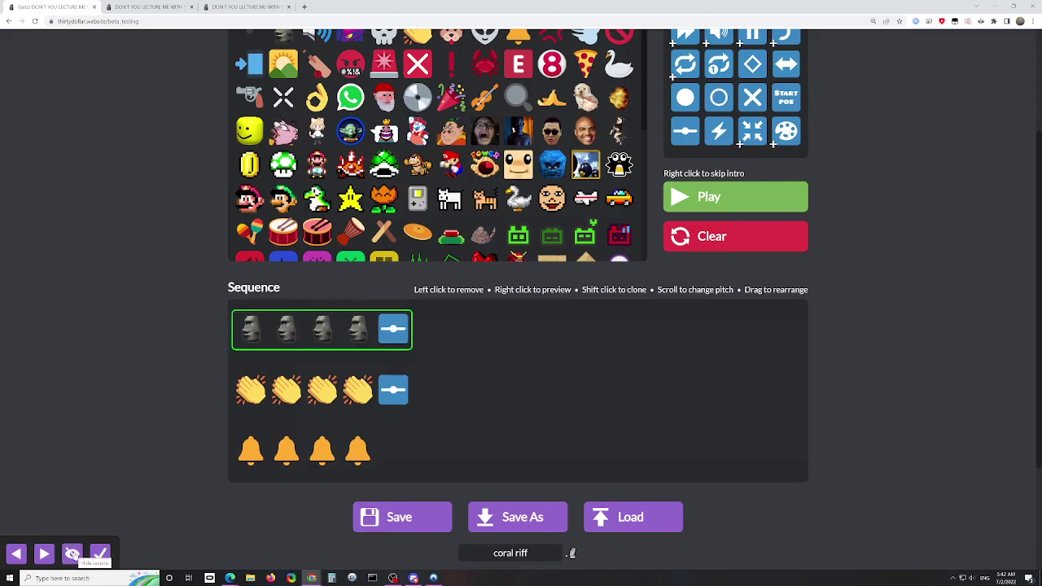
{"action": "left_click", "coordinate": [73, 555]}
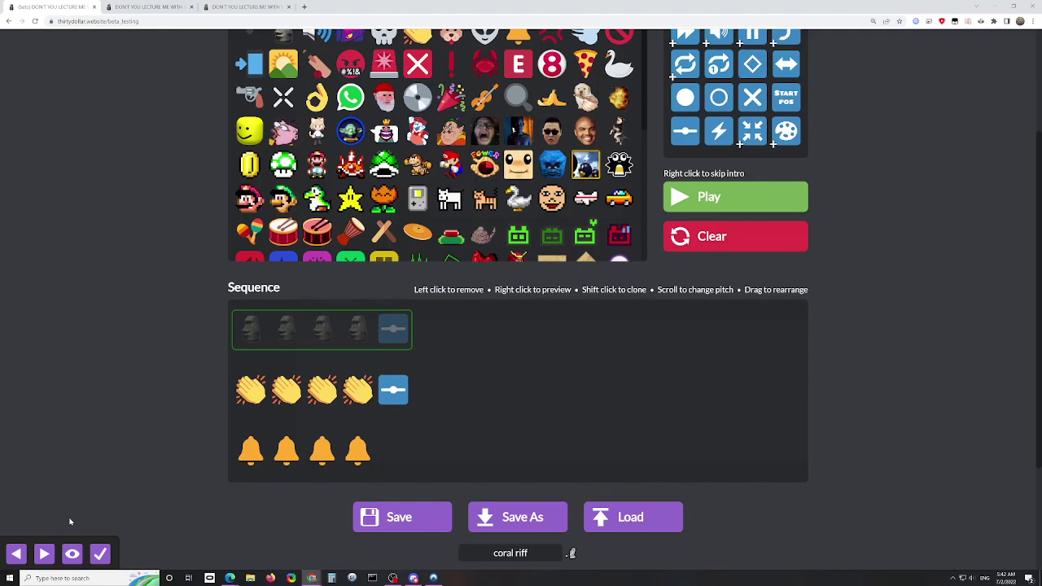
- Play the sequence with the moai section hidden, and reselect that collapsed section
{"action": "scroll", "coordinate": [489, 366], "scroll_direction": "down", "scroll_amount": 1}
{"action": "key", "text": "space"}
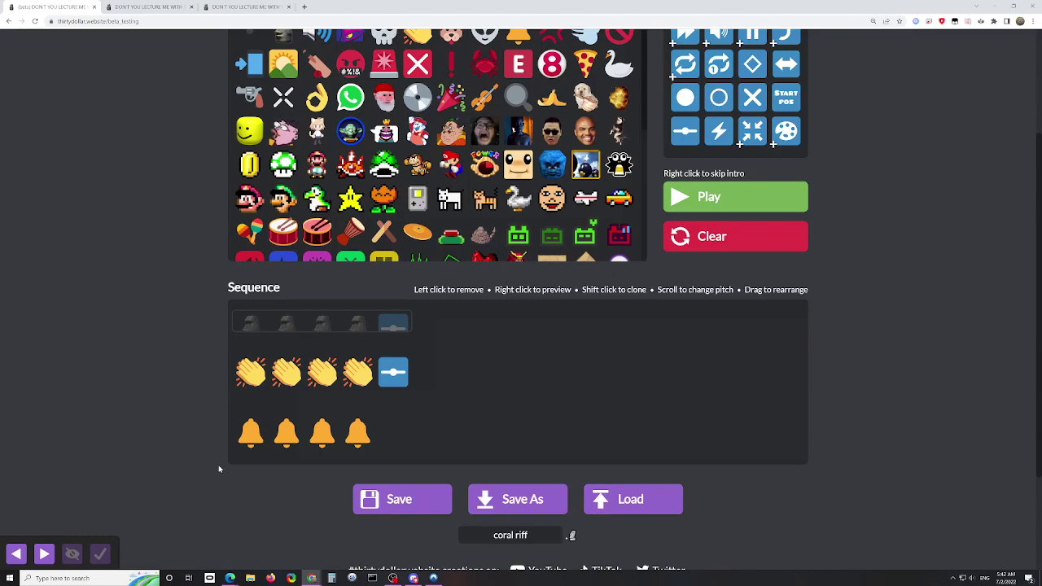
{"action": "left_click", "coordinate": [395, 320]}
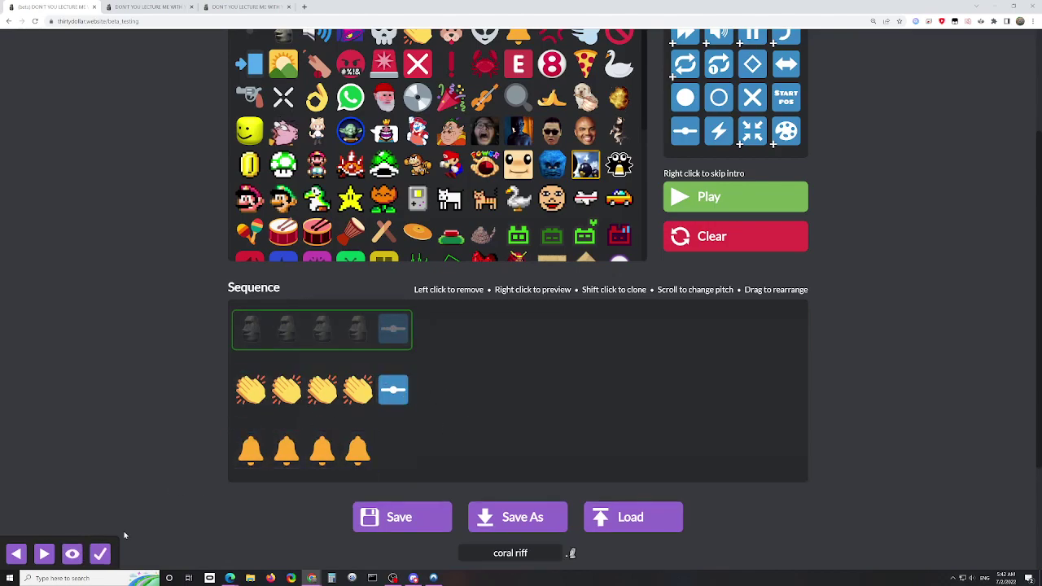
{"action": "left_click", "coordinate": [424, 336]}
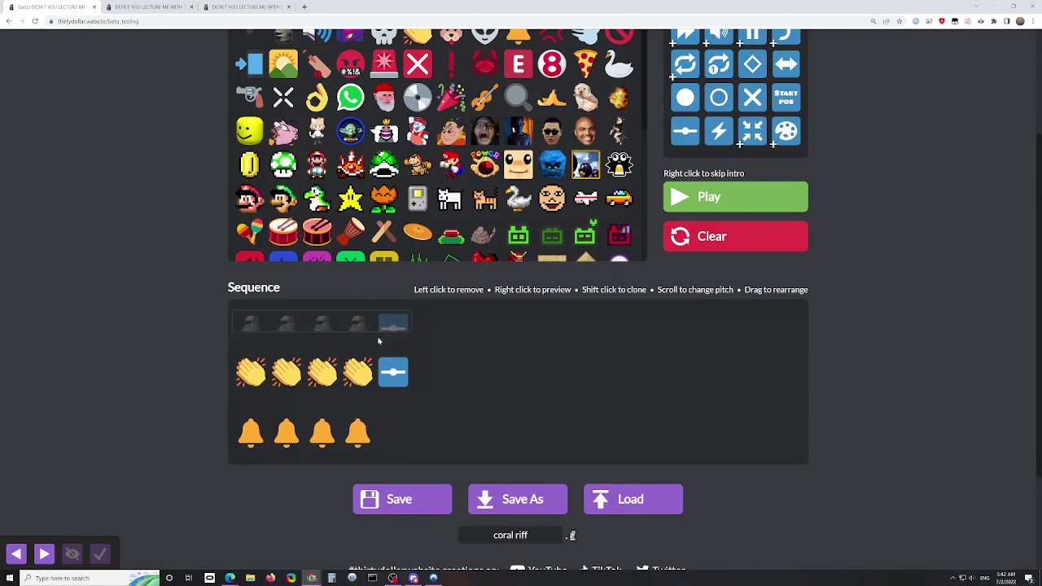
- Unhide the moai section, and add four star sounds to the clap section of the sequence
{"action": "left_click", "coordinate": [382, 379]}
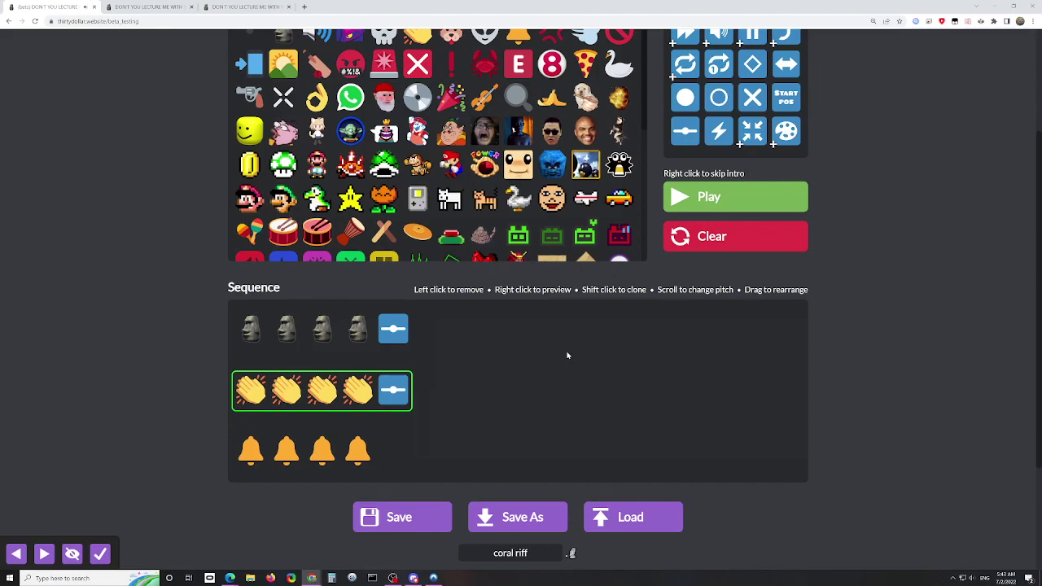
{"action": "key", "text": "space"}
{"action": "scroll", "coordinate": [571, 553], "scroll_direction": "up", "scroll_amount": 1}
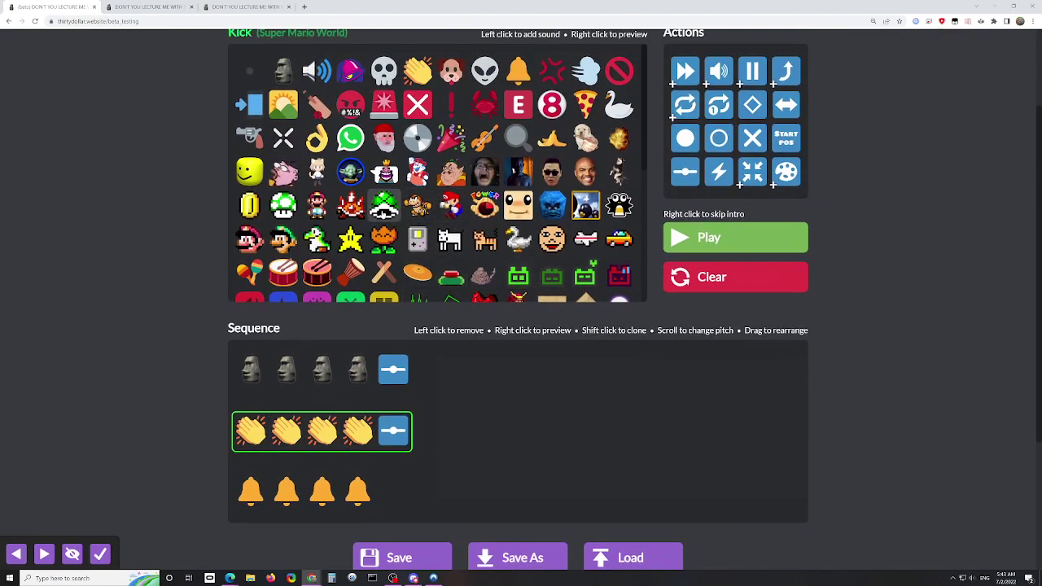
{"action": "left_click", "coordinate": [351, 238]}
{"action": "left_click", "coordinate": [350, 239]}
{"action": "left_click", "coordinate": [351, 238]}
{"action": "left_click", "coordinate": [351, 239]}
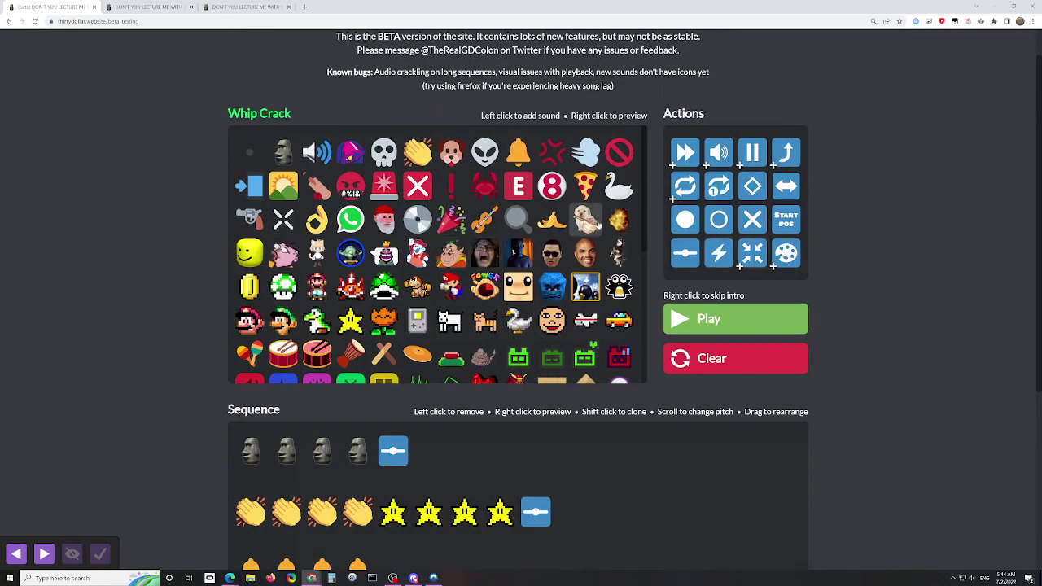
- Add a lightning-bolt action followed by an explosion sound after the four bells, and play the sequence
{"action": "left_click", "coordinate": [619, 220]}
{"action": "left_click", "coordinate": [719, 253]}
{"action": "scroll", "coordinate": [570, 456], "scroll_direction": "down", "scroll_amount": 3}
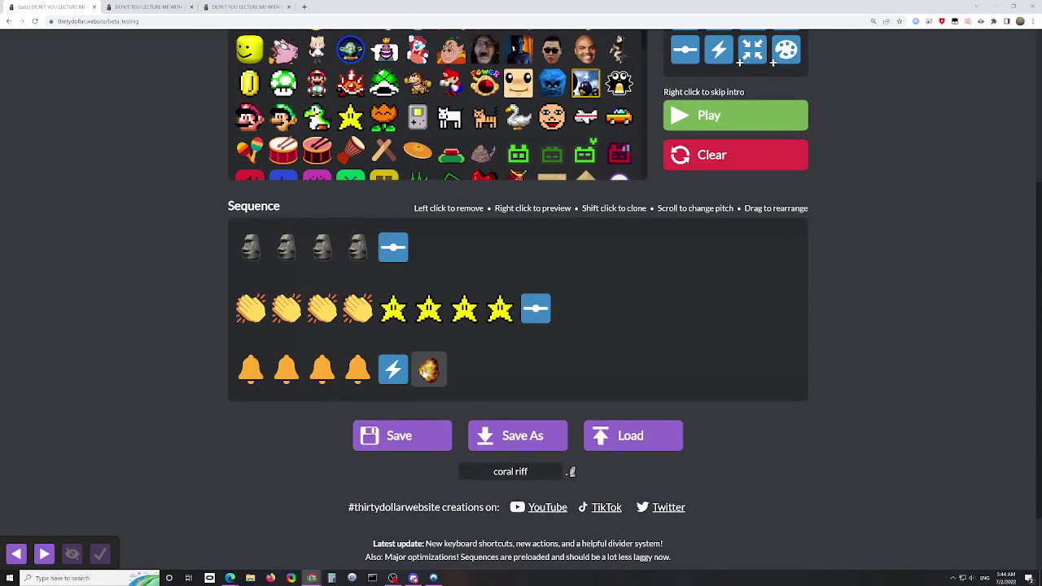
{"action": "mouse_move", "coordinate": [430, 372]}
{"action": "left_mouse_down"}
{"action": "mouse_move", "coordinate": [588, 338]}
{"action": "mouse_move", "coordinate": [423, 373]}
{"action": "left_mouse_up"}
{"action": "key", "text": "space"}
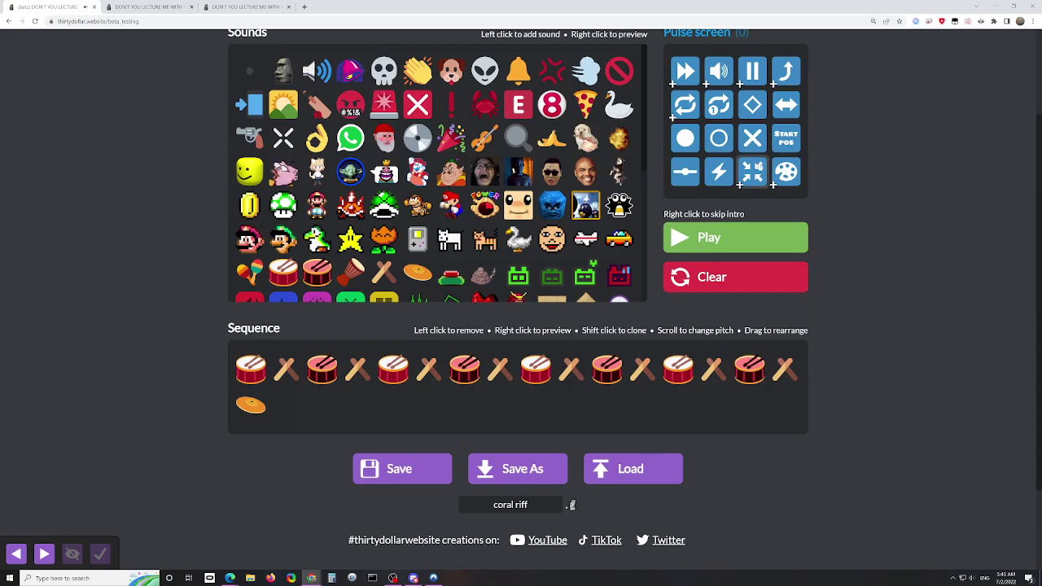
- Place a Pulse action with 4 pulses every 4 beats at the start of the drum sequence, and play it
{"action": "left_click", "coordinate": [752, 172]}
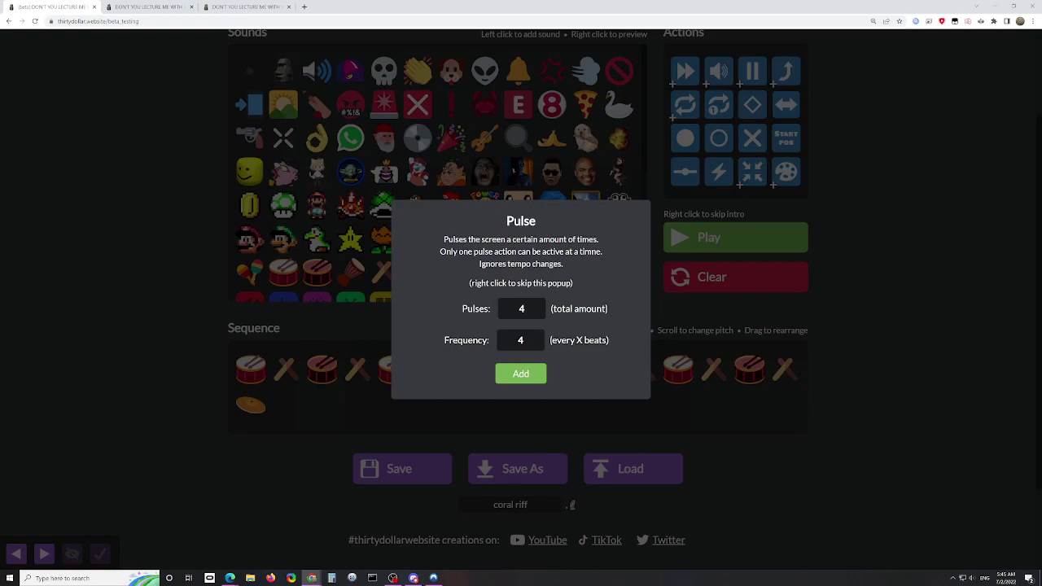
{"action": "double_click", "coordinate": [523, 309]}
{"action": "type", "text": "4"}
{"action": "left_click", "coordinate": [521, 340]}
{"action": "left_click", "coordinate": [521, 374]}
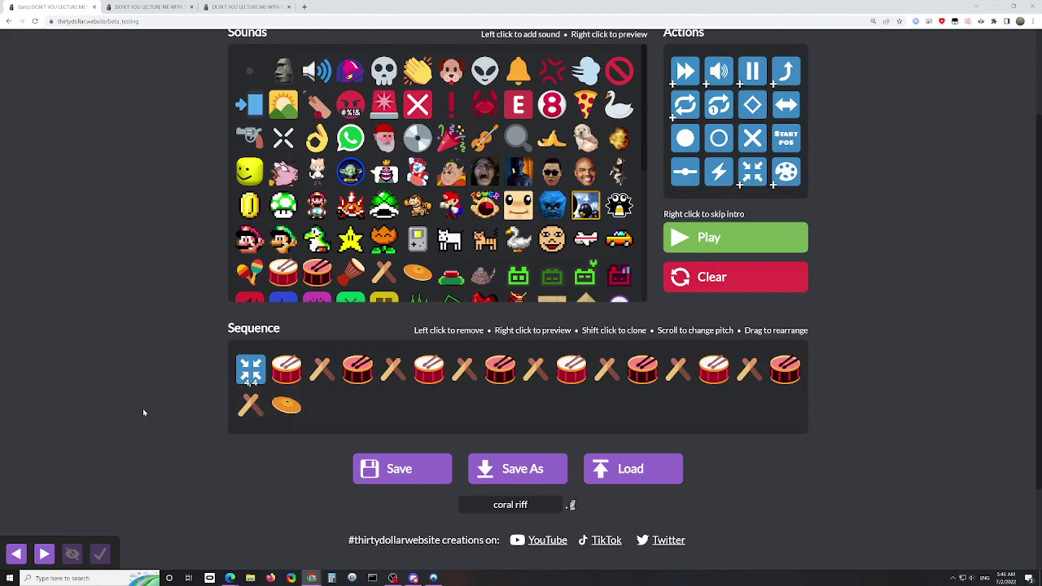
{"action": "key", "text": "space"}
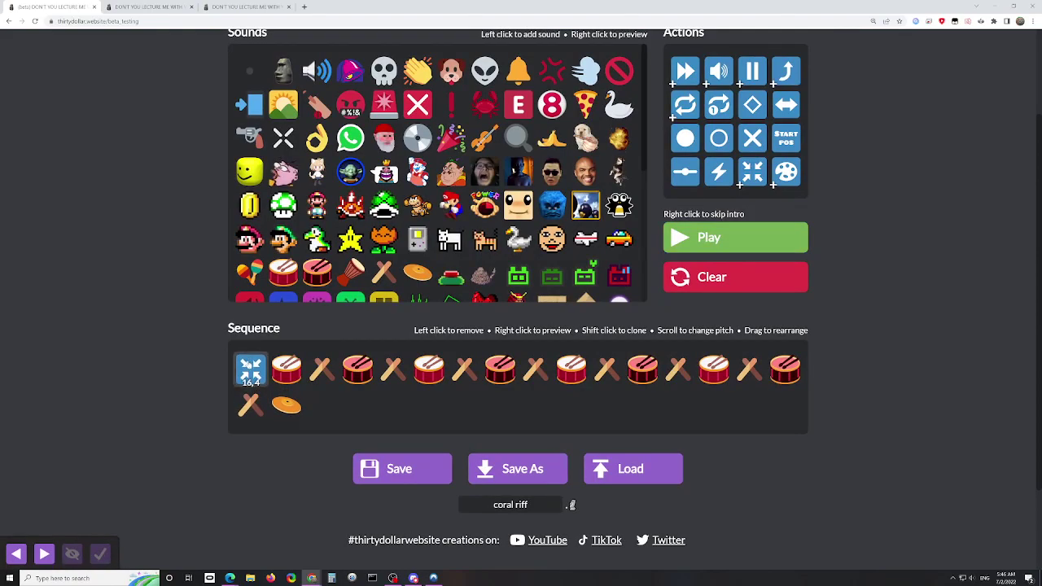
- Replace the opening Pulse action with one of 8 pulses every 2 beats, and play the sequence
{"action": "left_click", "coordinate": [251, 369]}
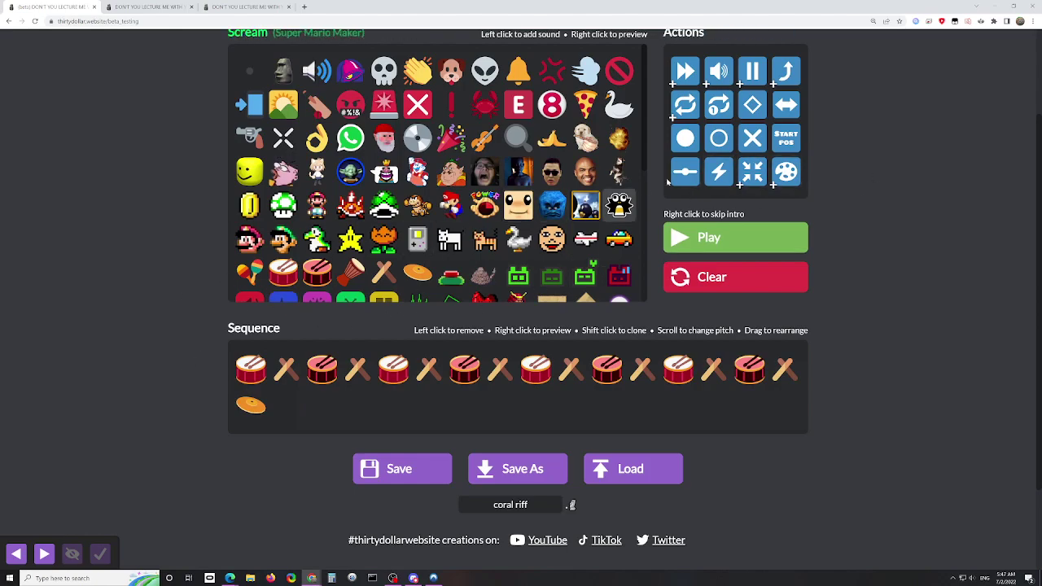
{"action": "left_click", "coordinate": [752, 172]}
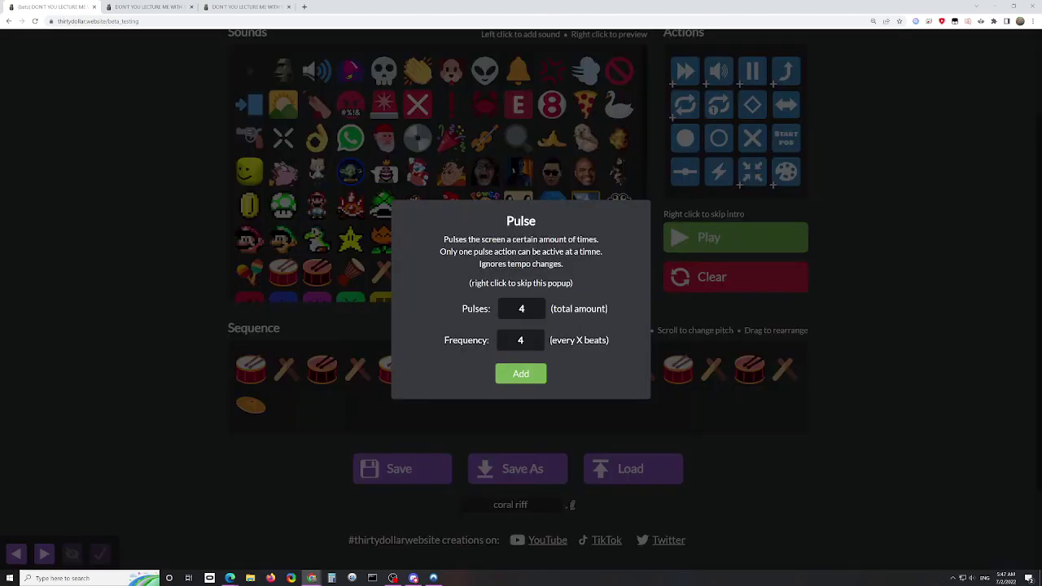
{"action": "key", "text": "ctrl+a"}
{"action": "type", "text": "2"}
{"action": "key", "text": "ctrl+a"}
{"action": "type", "text": "8"}
{"action": "left_click", "coordinate": [521, 374]}
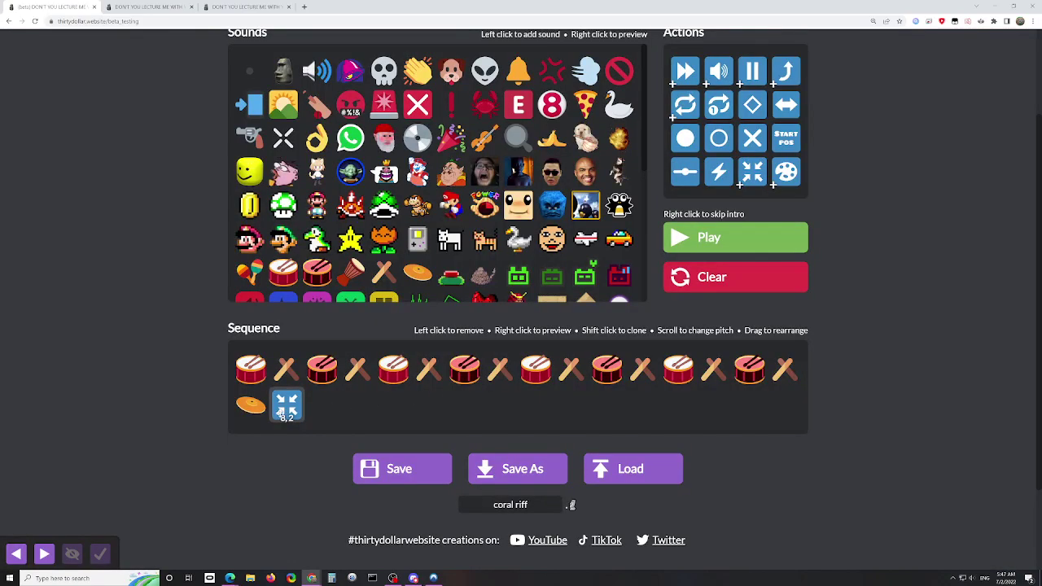
{"action": "left_click_drag", "start_coordinate": [283, 411], "coordinate": [248, 370]}
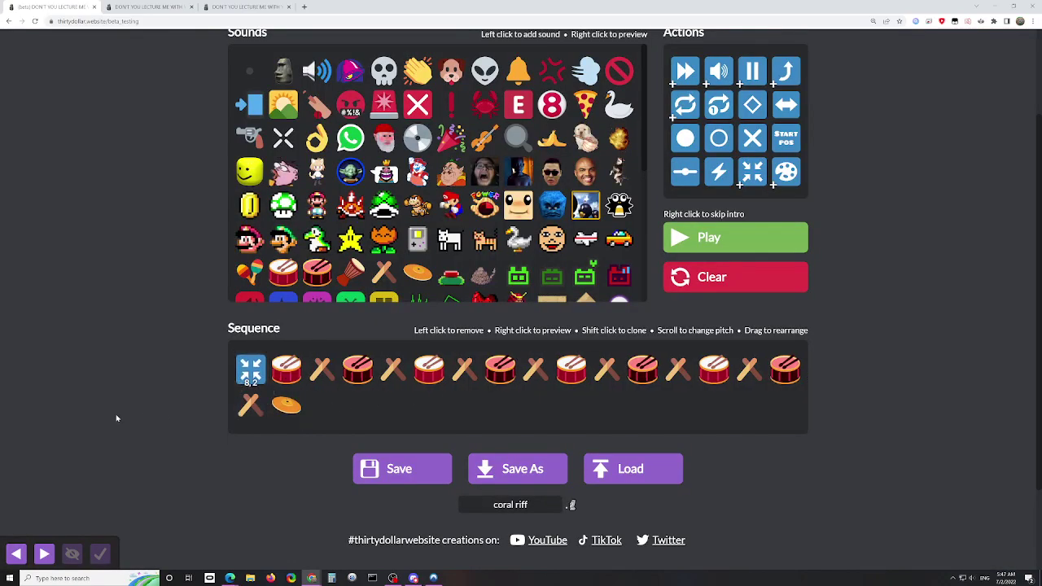
{"action": "key", "text": "space"}
- Start a Background Color action and set its color to purple, #7913F6
{"action": "scroll", "coordinate": [814, 179], "scroll_direction": "up", "scroll_amount": 1}
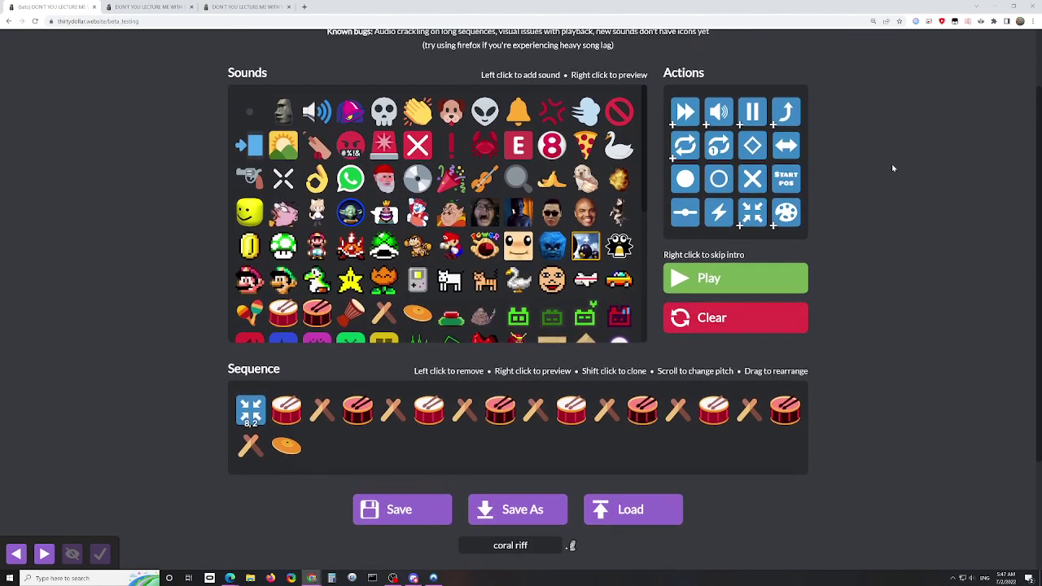
{"action": "left_click", "coordinate": [787, 214]}
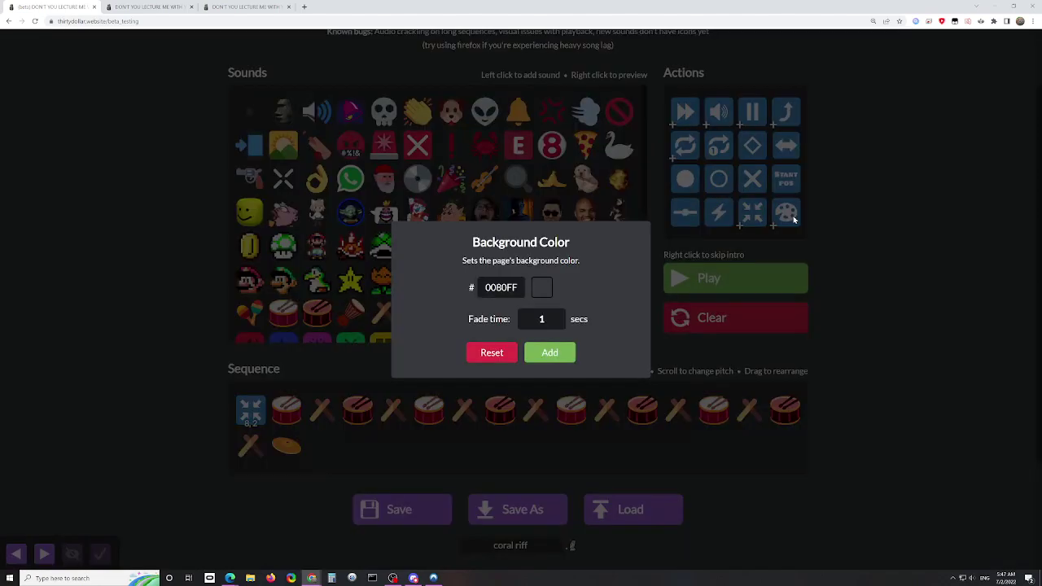
{"action": "left_click", "coordinate": [543, 290]}
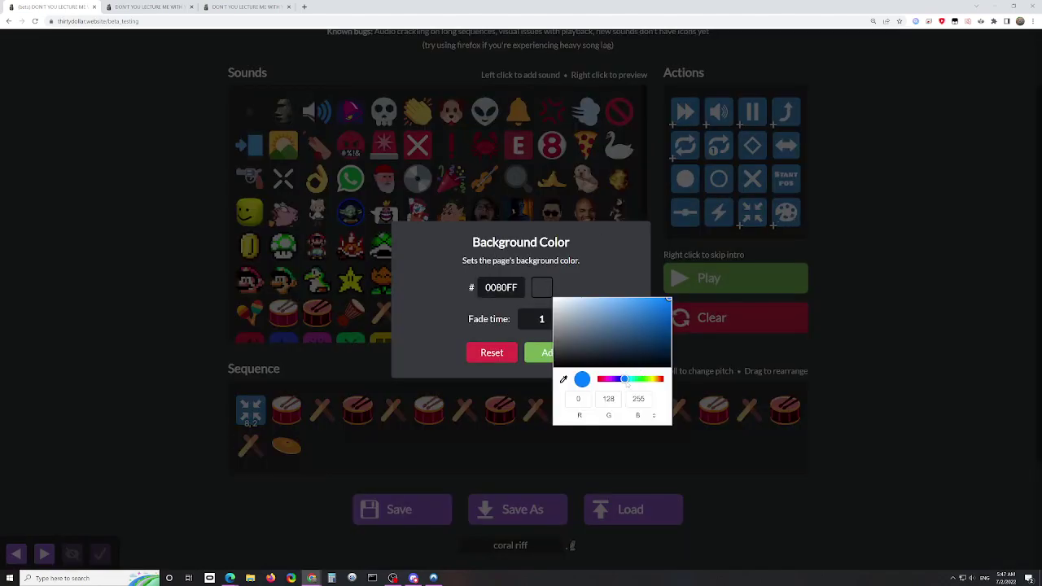
{"action": "left_click_drag", "start_coordinate": [625, 379], "coordinate": [614, 380]}
{"action": "left_click_drag", "start_coordinate": [648, 327], "coordinate": [660, 302]}
{"action": "mouse_move", "coordinate": [614, 379]}
{"action": "left_mouse_down"}
{"action": "mouse_move", "coordinate": [633, 380]}
{"action": "mouse_move", "coordinate": [614, 379]}
{"action": "left_mouse_up"}
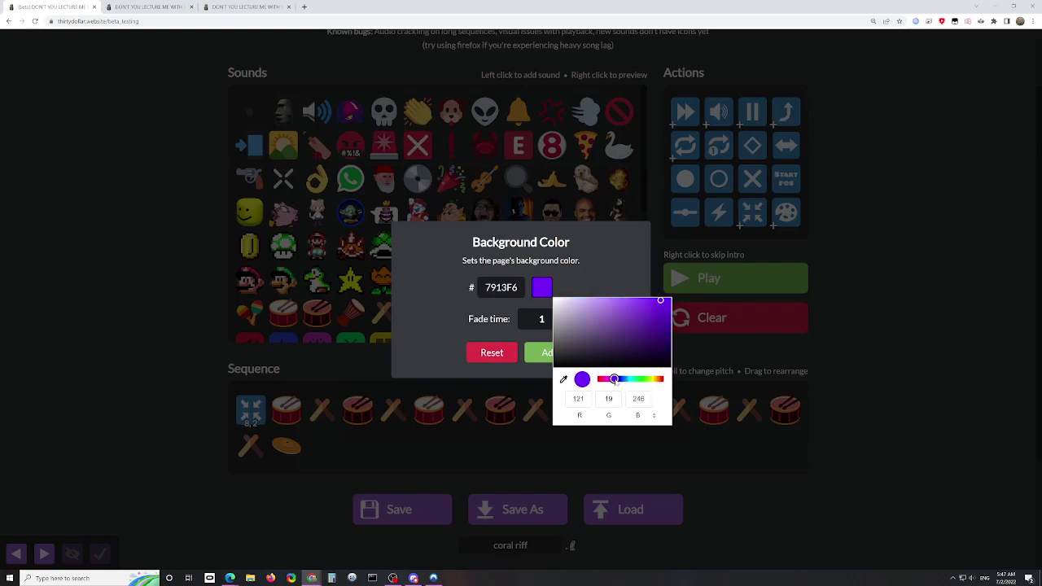
{"action": "left_click", "coordinate": [628, 274]}
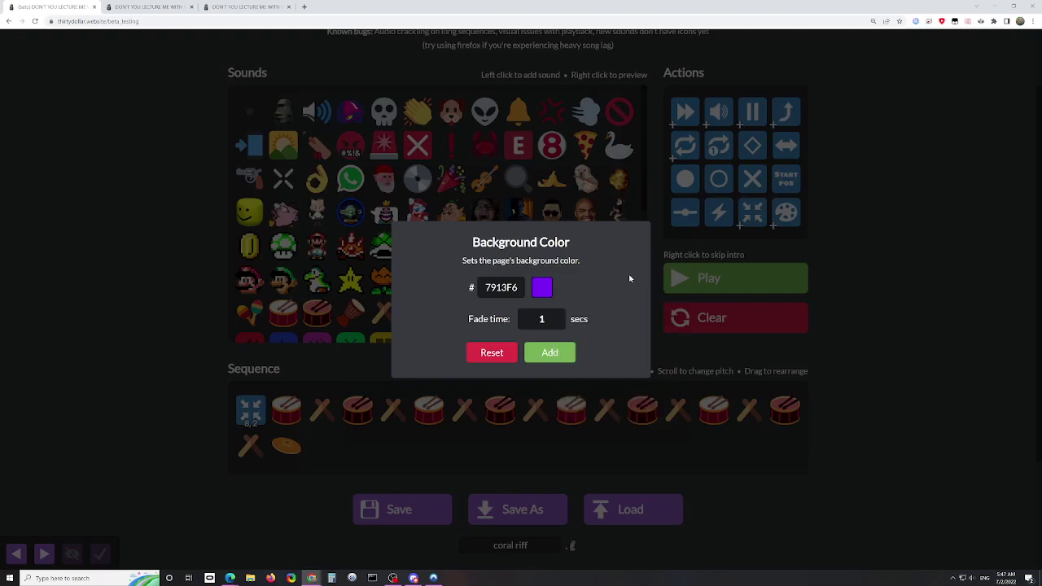
- Add the background color action with a 0.5-second fade just before the fifth drum, and play the sequence
{"action": "double_click", "coordinate": [542, 319]}
{"action": "type", "text": "0.5"}
{"action": "left_click", "coordinate": [549, 353]}
{"action": "left_click_drag", "start_coordinate": [336, 444], "coordinate": [571, 416]}
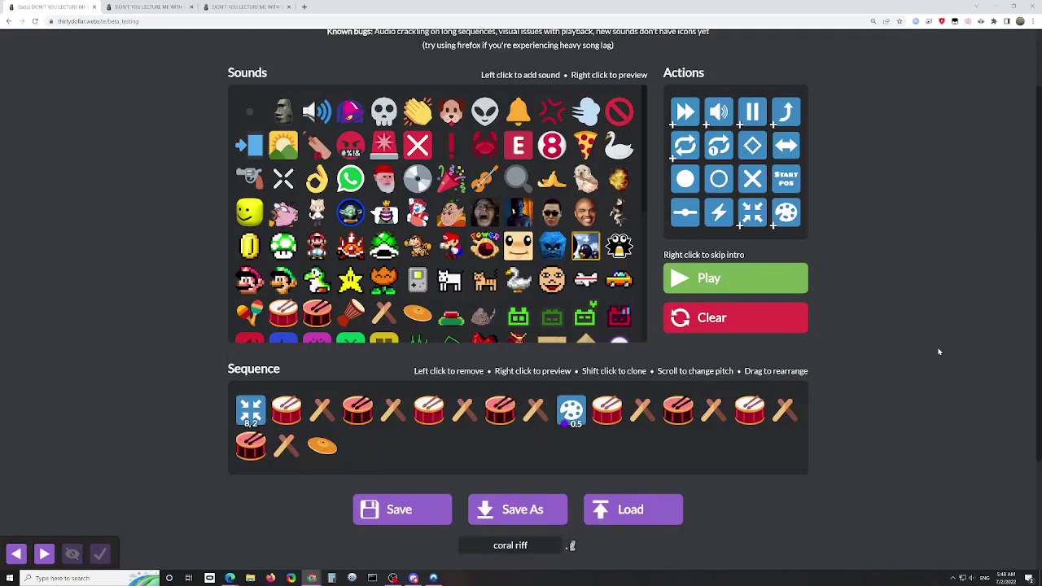
{"action": "key", "text": "space"}
- Remove the Pulse action, add a 16-beat pause after the final cymbal, and play the sequence
{"action": "left_click", "coordinate": [250, 411]}
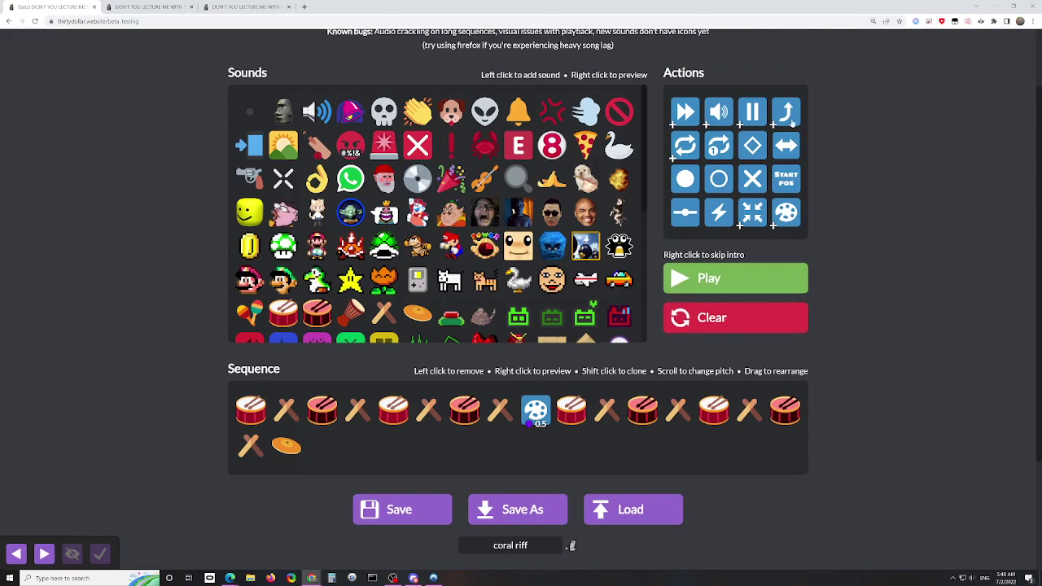
{"action": "left_click", "coordinate": [752, 111]}
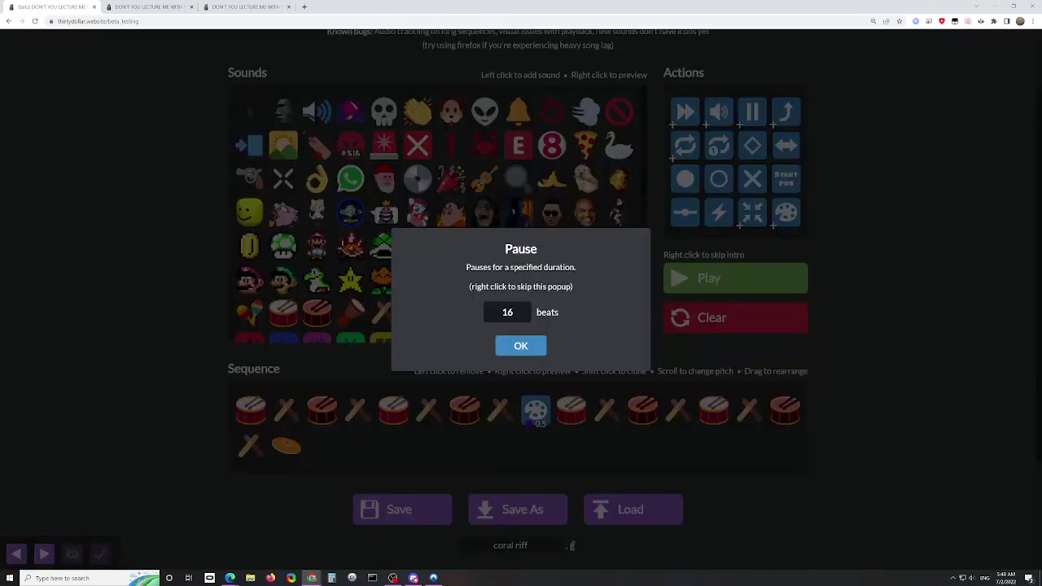
{"action": "left_click", "coordinate": [521, 346]}
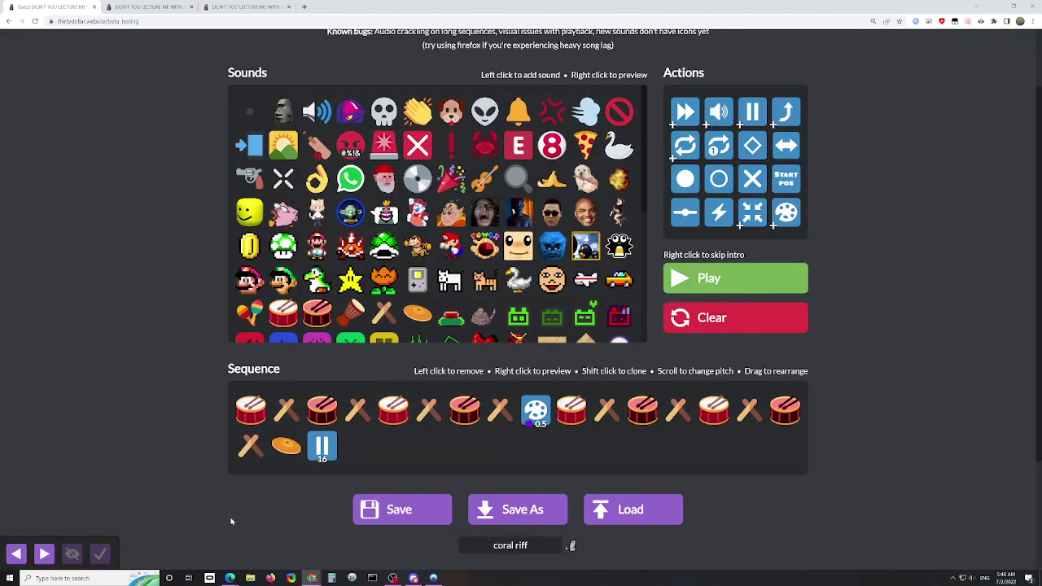
{"action": "key", "text": "space"}
- Look over the sounds list and the site version with Thirty Dollar Rewrite options, and return to the beta site
{"action": "scroll", "coordinate": [842, 331], "scroll_direction": "up", "scroll_amount": 1}
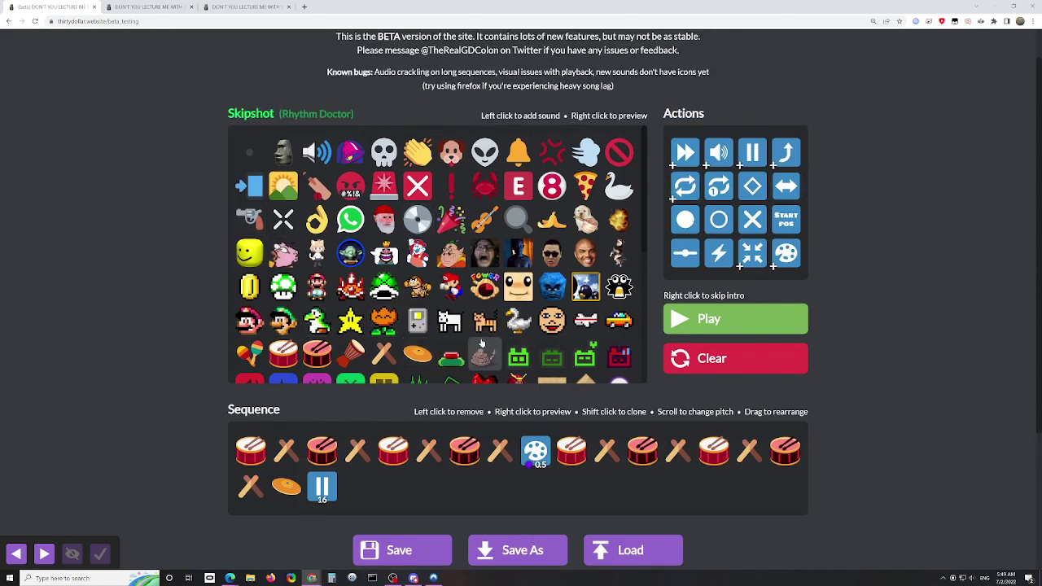
{"action": "scroll", "coordinate": [481, 344], "scroll_direction": "down", "scroll_amount": 2}
{"action": "scroll", "coordinate": [189, 393], "scroll_direction": "up", "scroll_amount": 1}
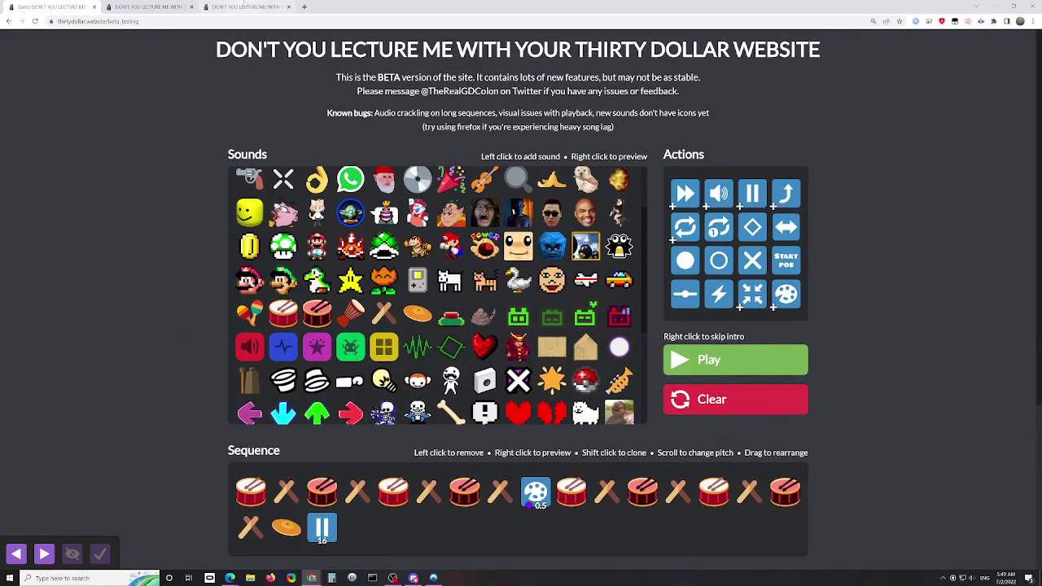
{"action": "left_click", "coordinate": [244, 6]}
{"action": "scroll", "coordinate": [149, 339], "scroll_direction": "up", "scroll_amount": 10}
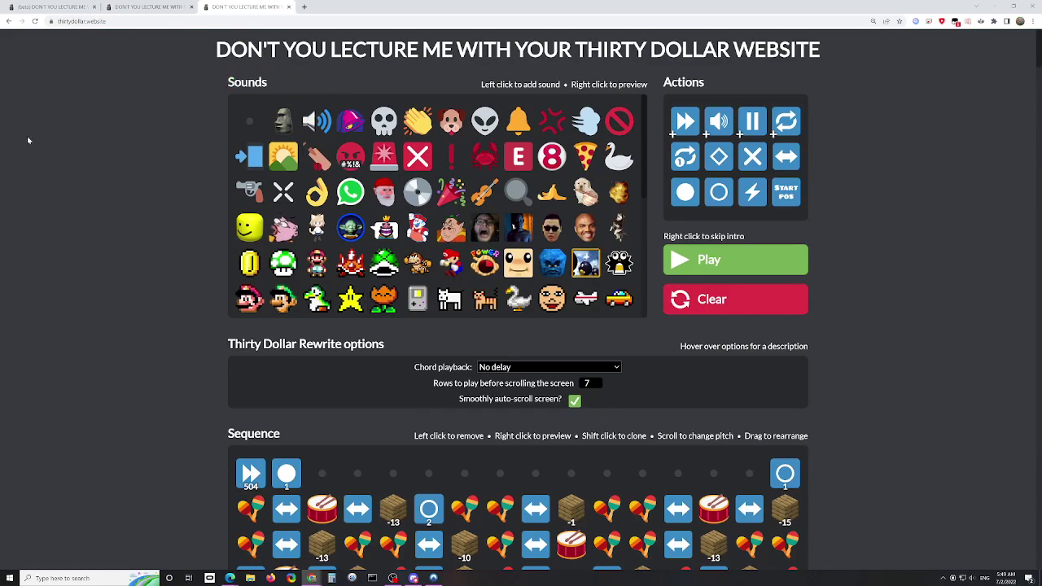
{"action": "left_click", "coordinate": [54, 6]}
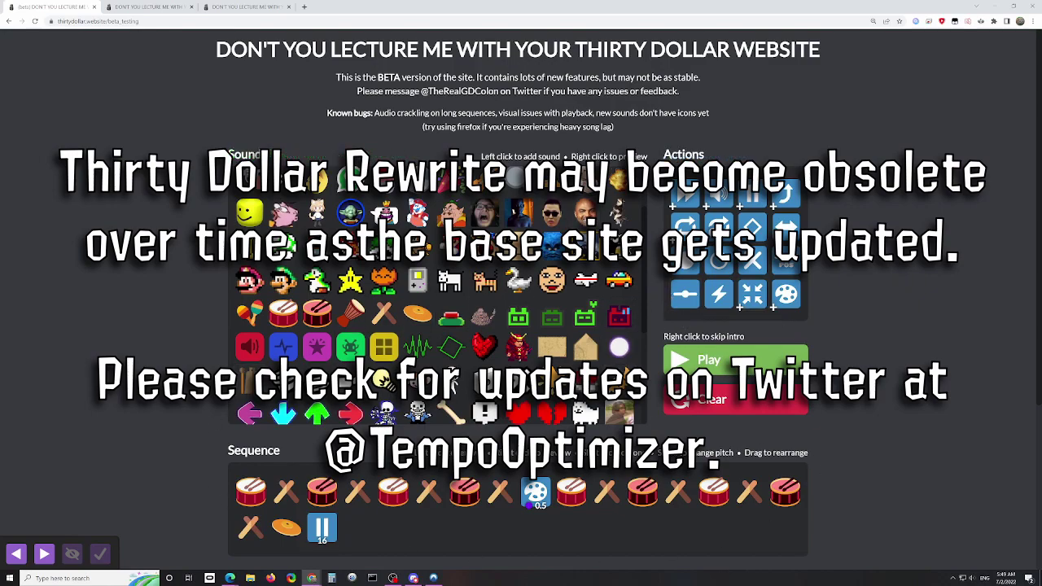
- Go back to the site version with the Thirty Dollar Rewrite options and turn off smooth auto-scrolling
{"action": "left_click", "coordinate": [151, 6]}
{"action": "left_click", "coordinate": [245, 6]}
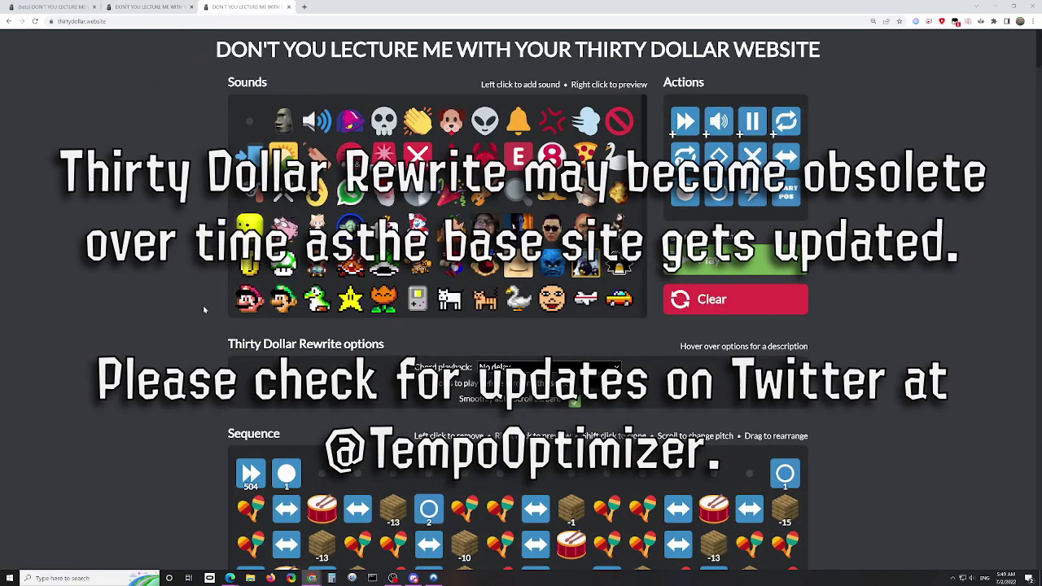
{"action": "scroll", "coordinate": [200, 307], "scroll_direction": "down", "scroll_amount": 1}
{"action": "left_click", "coordinate": [574, 321]}
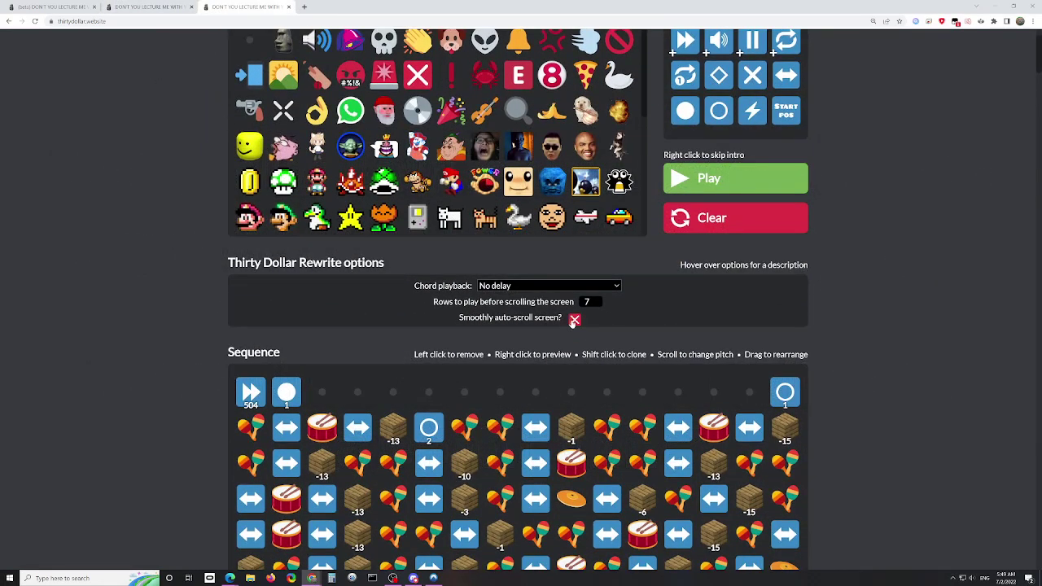
- Turn smooth auto-scrolling back on in the Thirty Dollar Rewrite options
{"action": "left_click", "coordinate": [574, 321]}
{"action": "left_click", "coordinate": [574, 320]}
{"action": "left_click", "coordinate": [574, 321]}
- Set the rows to play before scrolling the screen to 1, then play the sequence and stop it
{"action": "mouse_move", "coordinate": [558, 305]}
{"action": "left_click", "coordinate": [598, 304]}
{"action": "left_click", "coordinate": [598, 299]}
{"action": "left_click", "coordinate": [598, 299]}
{"action": "left_click", "coordinate": [885, 335]}
{"action": "key", "text": "space"}
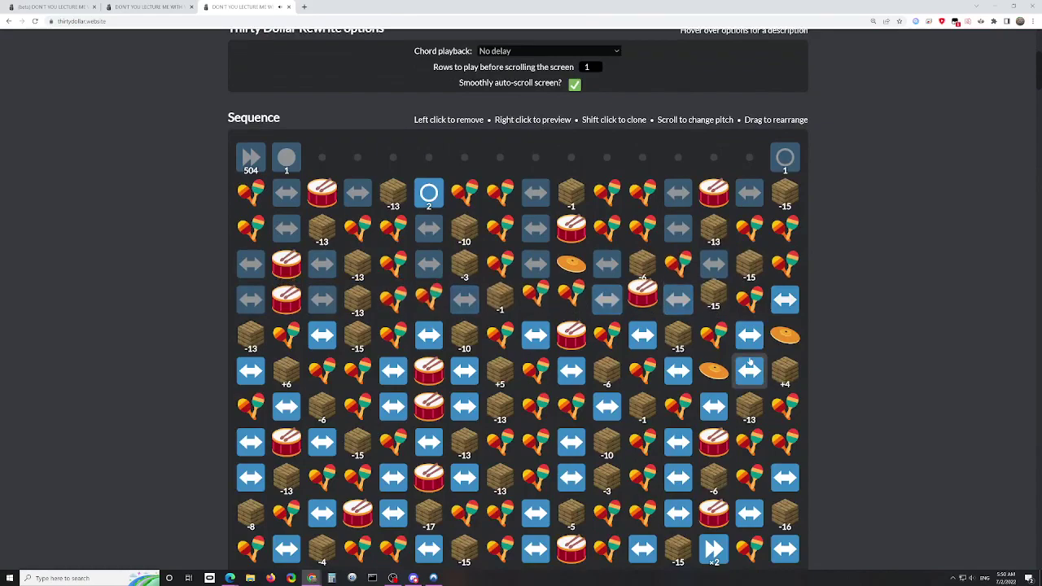
{"action": "key", "text": "space"}
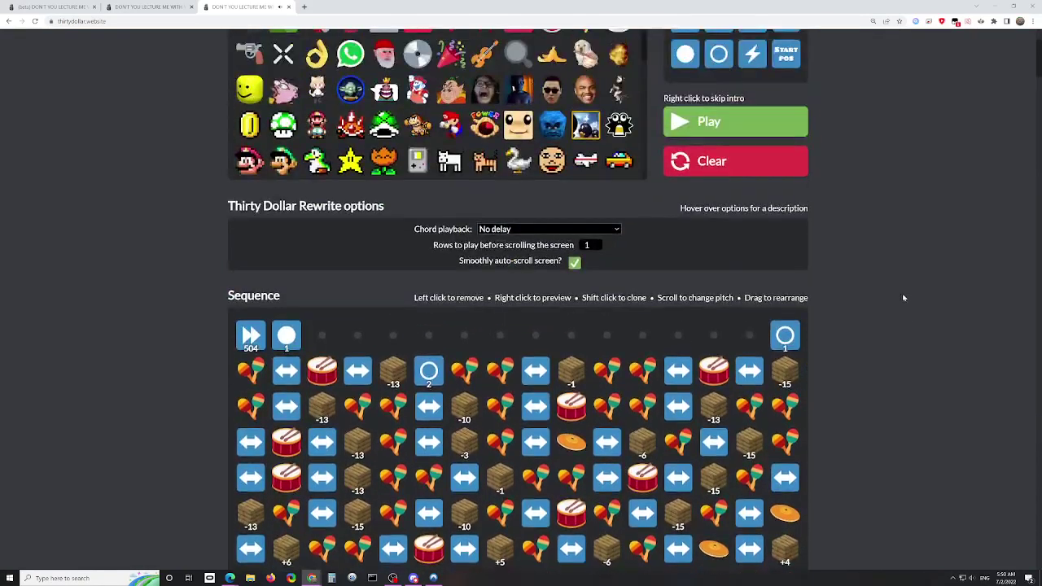
- Set the rows to play before scrolling the screen to 5 and play the sequence
{"action": "type", "text": "5"}
{"action": "key", "text": "space"}
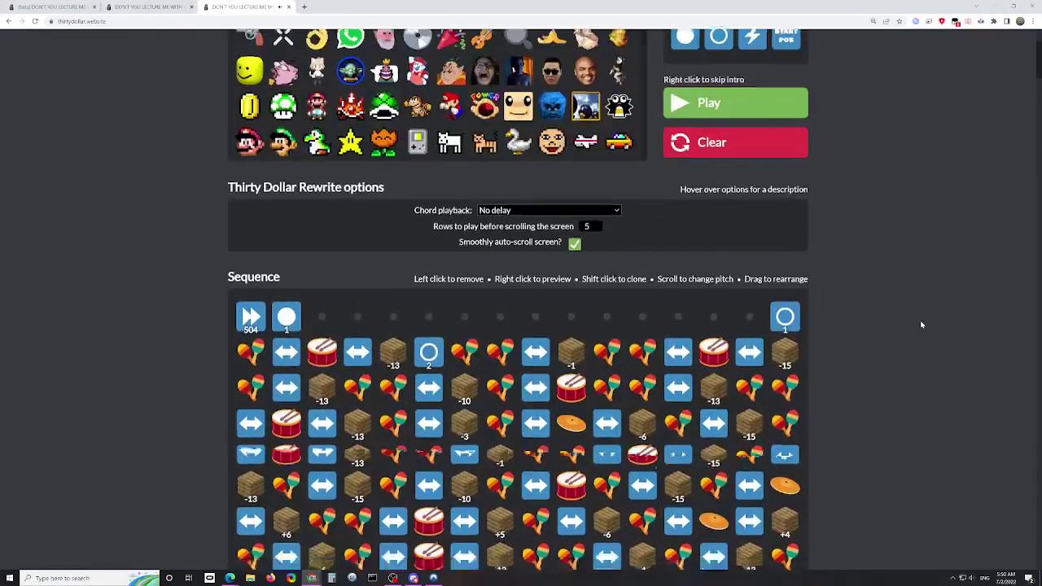
- Turn off smooth auto-scrolling, play the sequence and stop it
{"action": "left_click", "coordinate": [574, 247]}
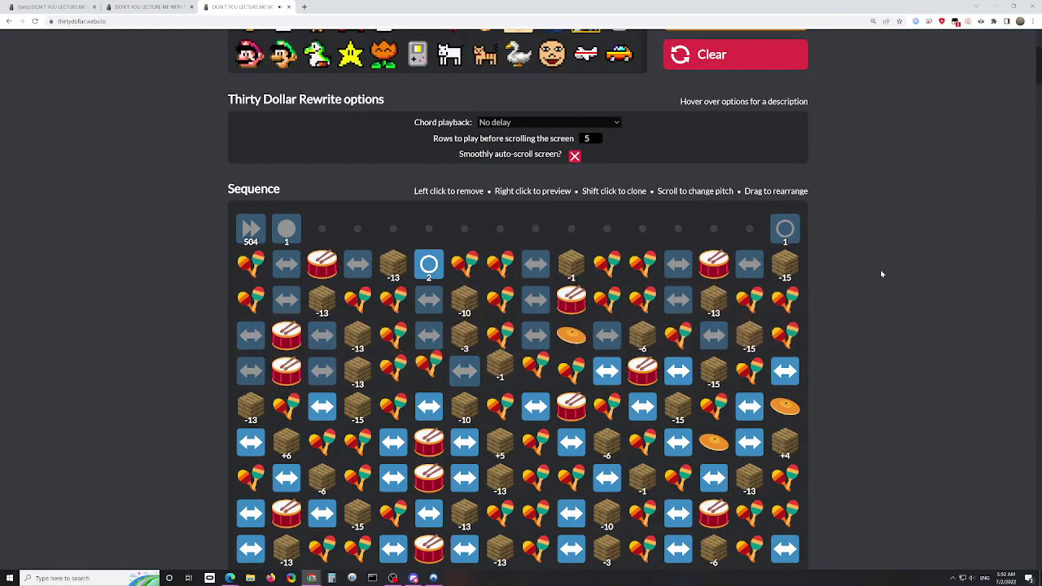
{"action": "key", "text": "space"}
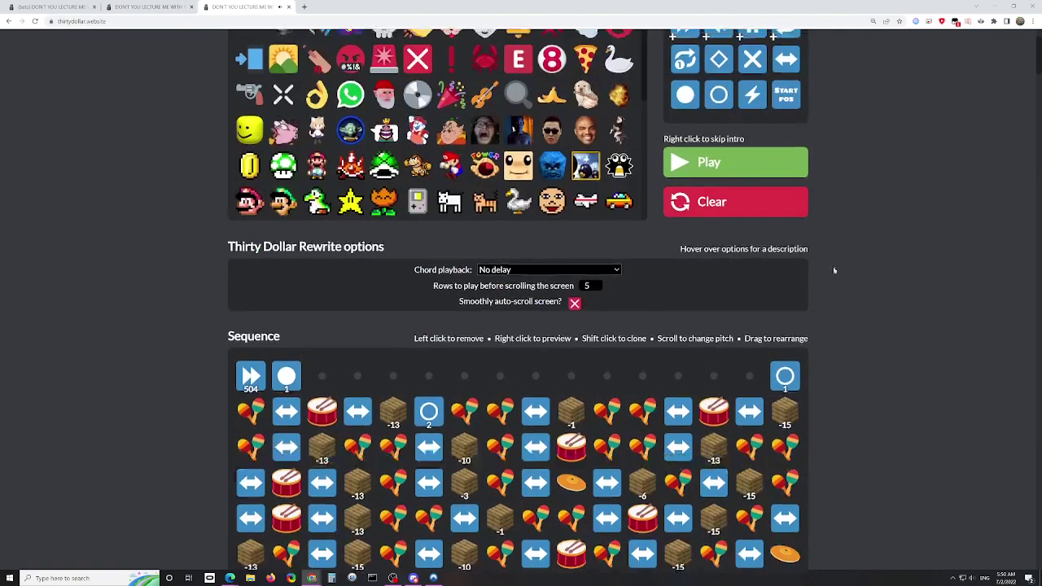
{"action": "scroll", "coordinate": [572, 315], "scroll_direction": "up", "scroll_amount": 4}
- Turn smooth auto-scrolling on again, play the sequence and stop it
{"action": "left_click", "coordinate": [574, 302]}
{"action": "key", "text": "space"}
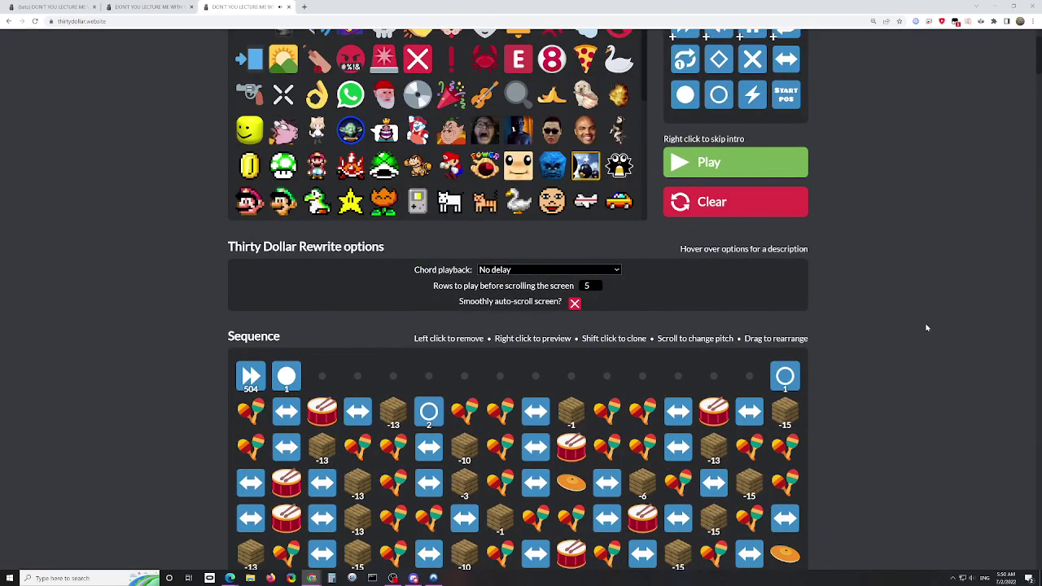
{"action": "key", "text": "space"}
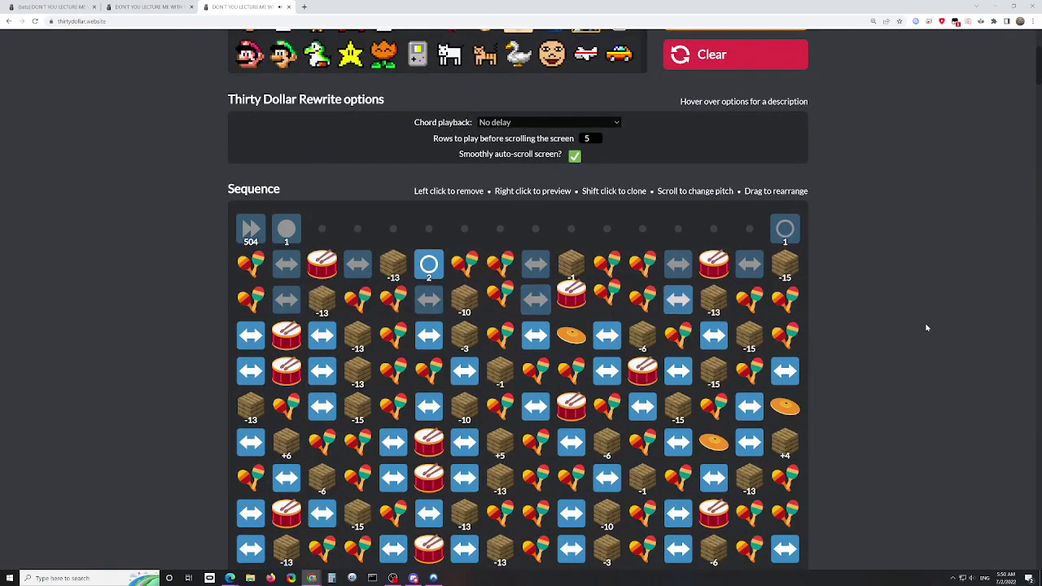
{"action": "key", "text": "space"}
{"action": "scroll", "coordinate": [911, 337], "scroll_direction": "up", "scroll_amount": 3}
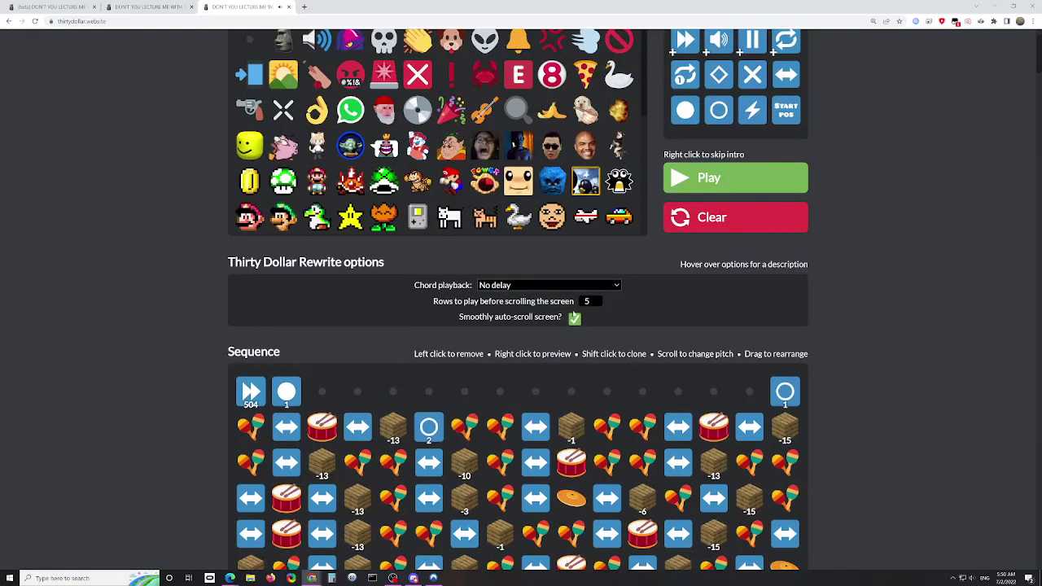
- Review the four chord playback delay options in the Thirty Dollar Rewrite settings
{"action": "left_click", "coordinate": [617, 286]}
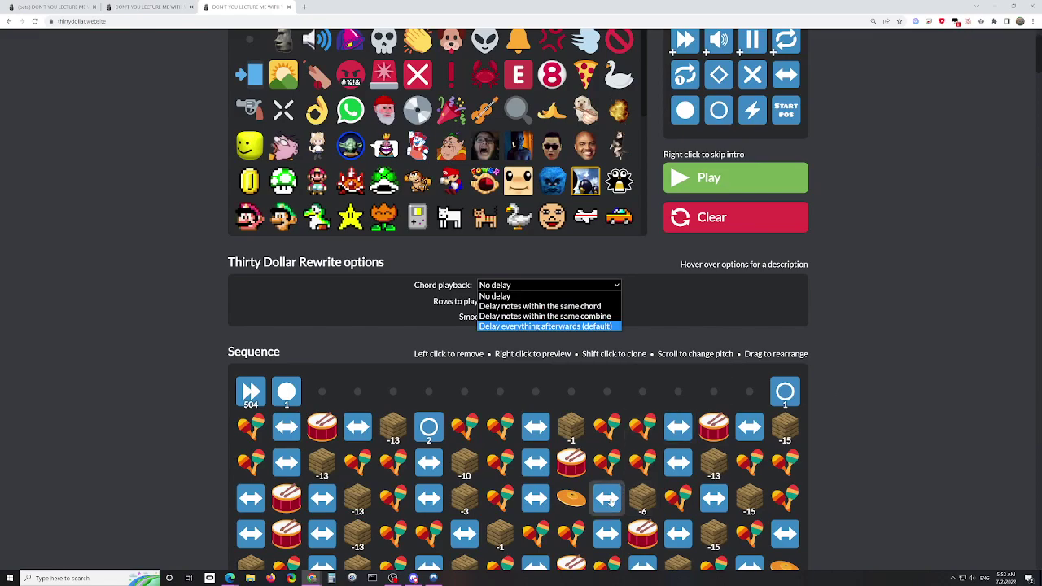
{"action": "scroll", "coordinate": [606, 497], "scroll_direction": "down", "scroll_amount": 1}
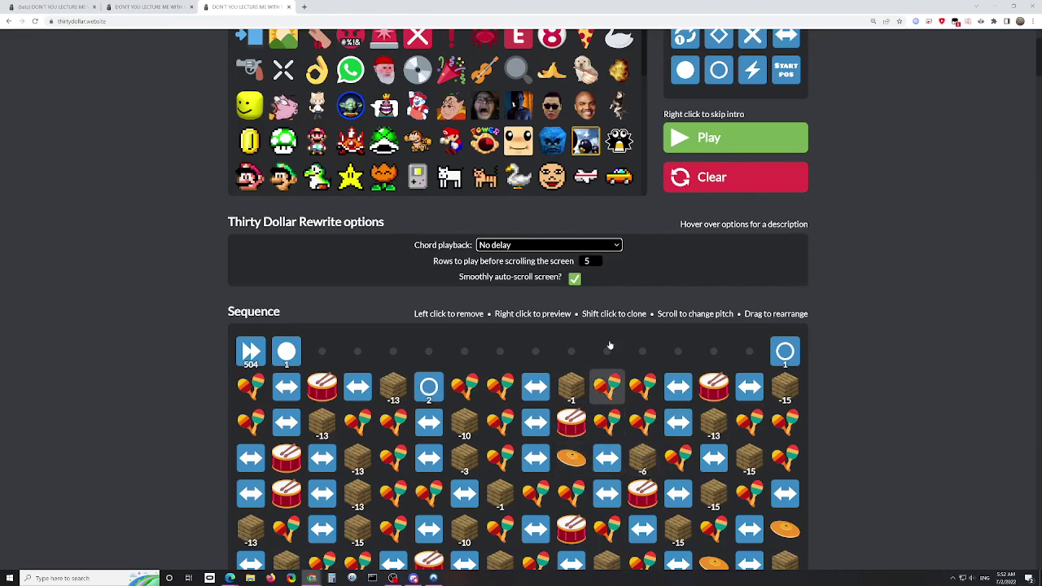
{"action": "left_click", "coordinate": [601, 245]}
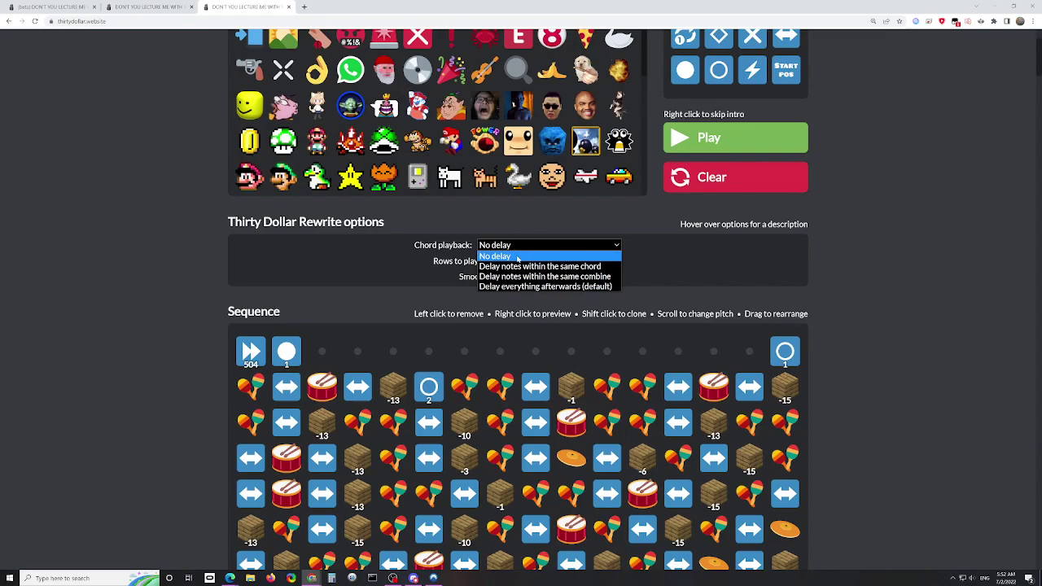
{"action": "mouse_move", "coordinate": [531, 288]}
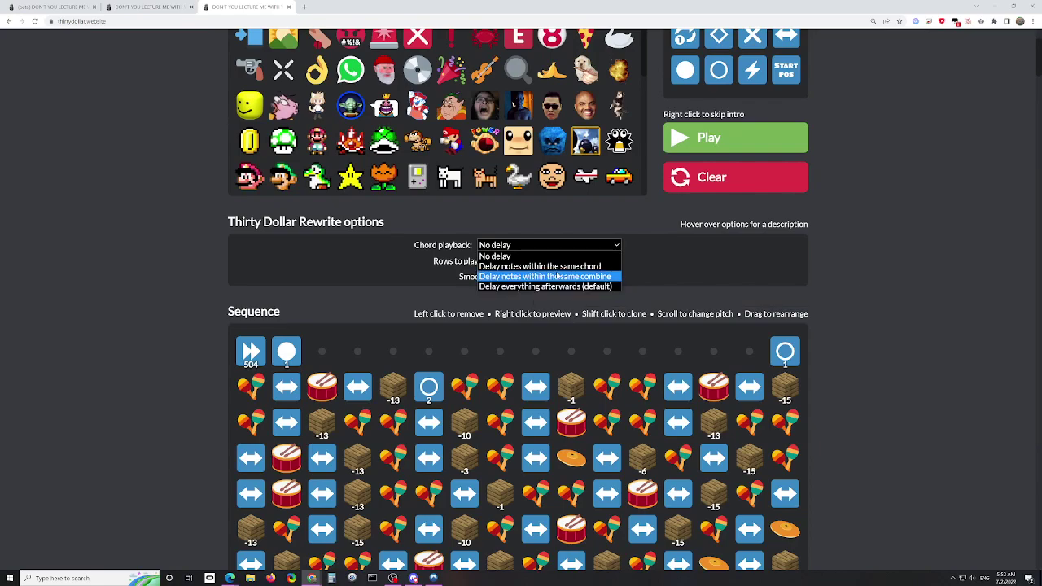
{"action": "mouse_move", "coordinate": [556, 277]}
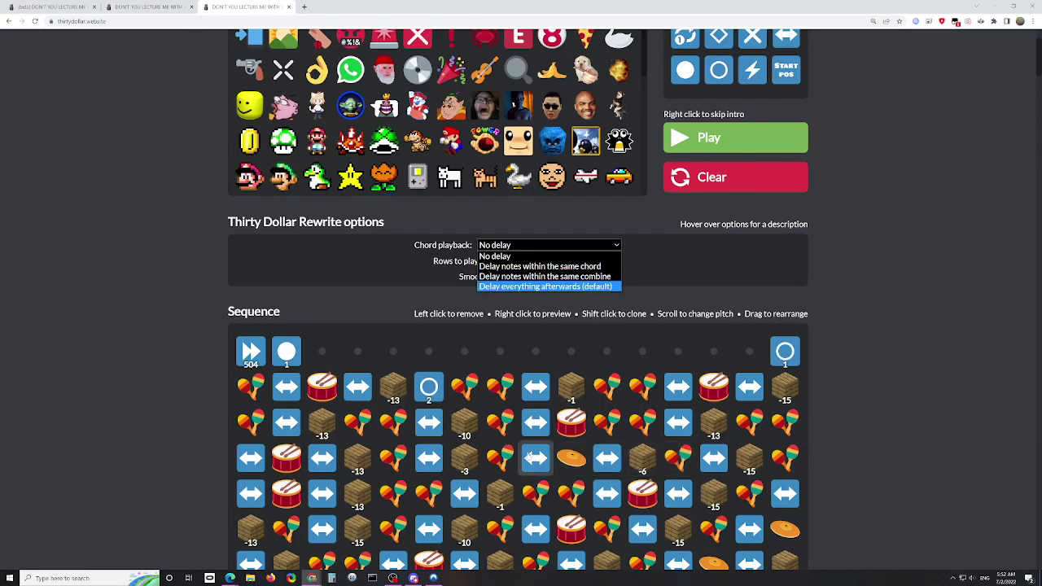
- Clone the -6 wood block after the cymbal, lower one copy to -18, and duplicate a combine action between the two blocks
{"action": "left_click", "coordinate": [642, 471]}
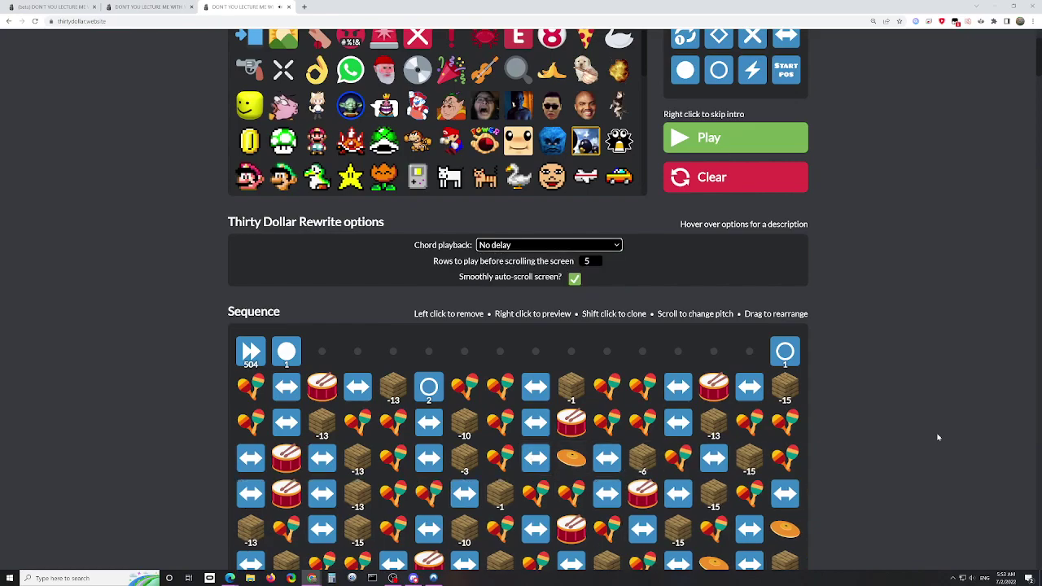
{"action": "left_click", "coordinate": [643, 463], "text": "shift"}
{"action": "scroll", "coordinate": [644, 462], "scroll_direction": "down", "scroll_amount": 12}
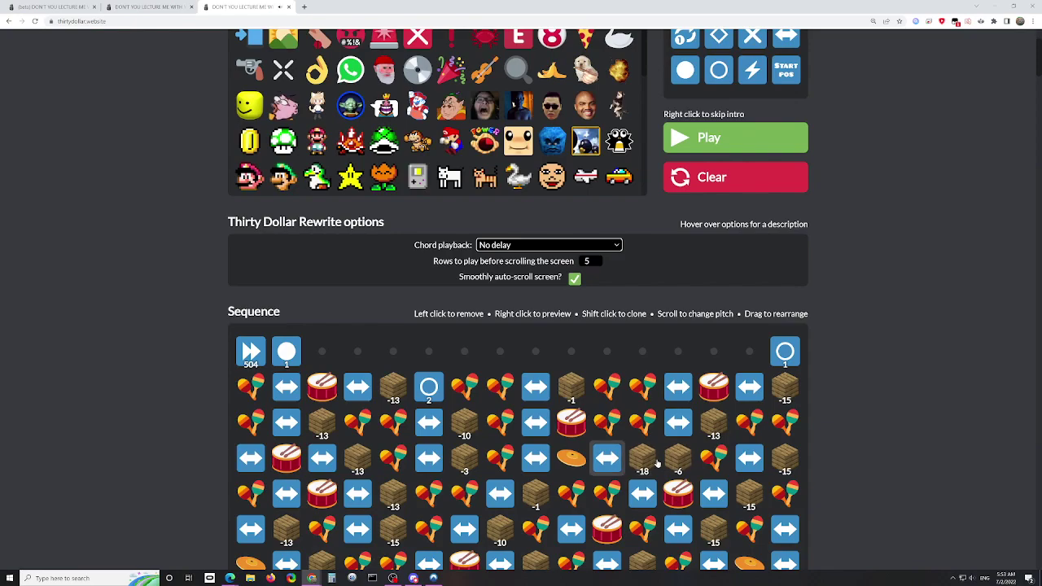
{"action": "mouse_move", "coordinate": [643, 462]}
{"action": "left_mouse_down"}
{"action": "mouse_move", "coordinate": [673, 467]}
{"action": "mouse_move", "coordinate": [647, 461]}
{"action": "left_mouse_up"}
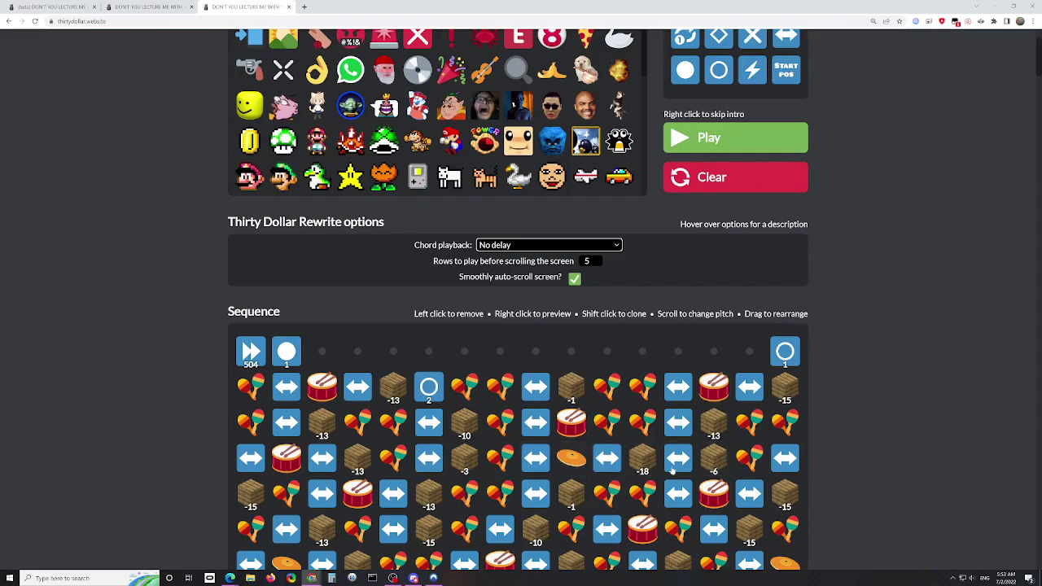
- Look at the same-chord delay option for chord playback, then remove the -18 wood block and the extra combine action
{"action": "left_click", "coordinate": [580, 245]}
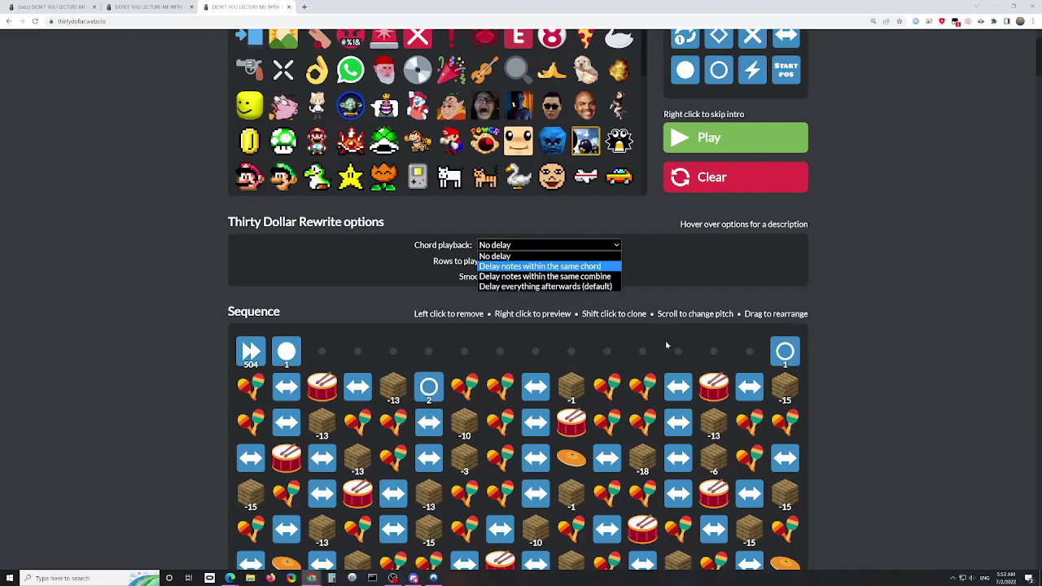
{"action": "left_click", "coordinate": [643, 465]}
{"action": "left_click", "coordinate": [643, 466]}
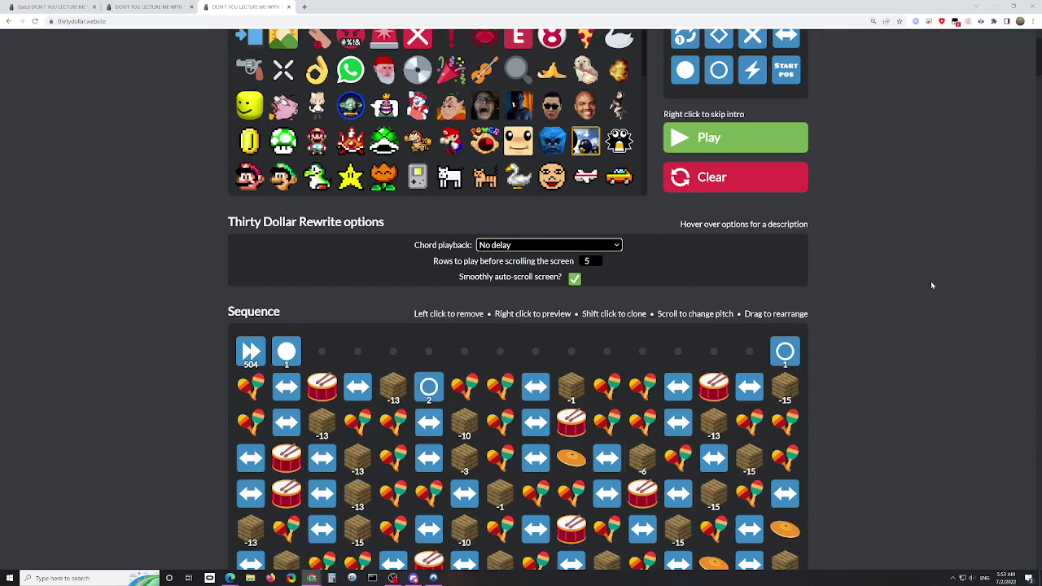
- Switch to the script author's Twitter profile in Edge, open its Greasy Fork link for Thirty Dollar Rewrite, and close an extra Greasy Fork page
{"action": "mouse_move", "coordinate": [311, 578]}
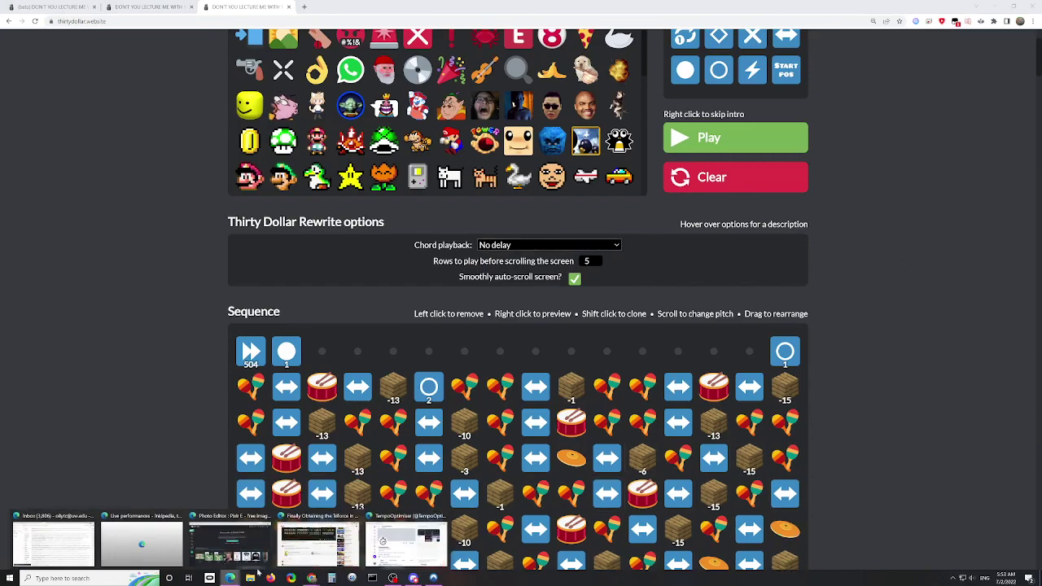
{"action": "left_click", "coordinate": [409, 550]}
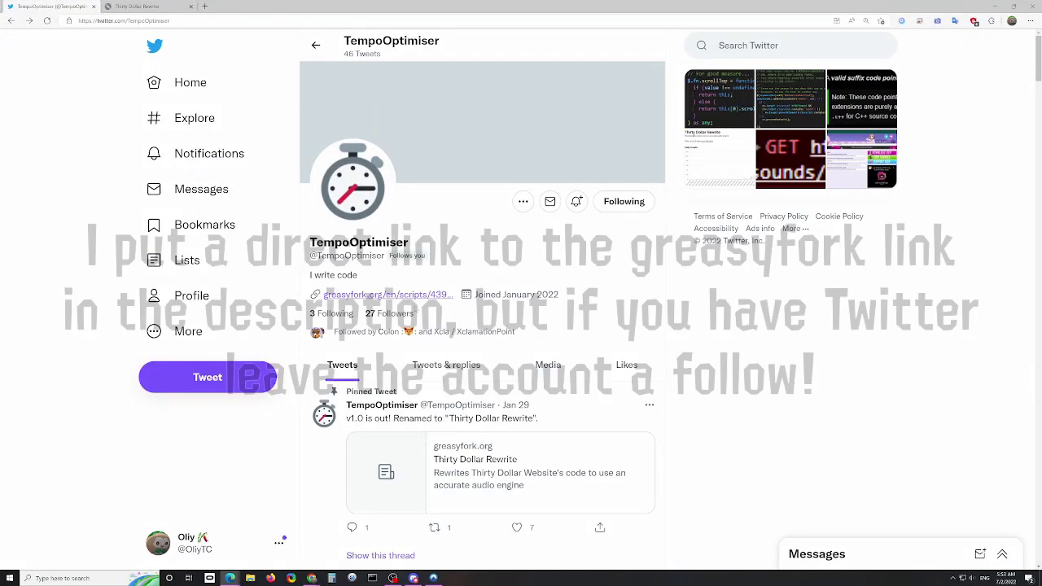
{"action": "left_click", "coordinate": [390, 295]}
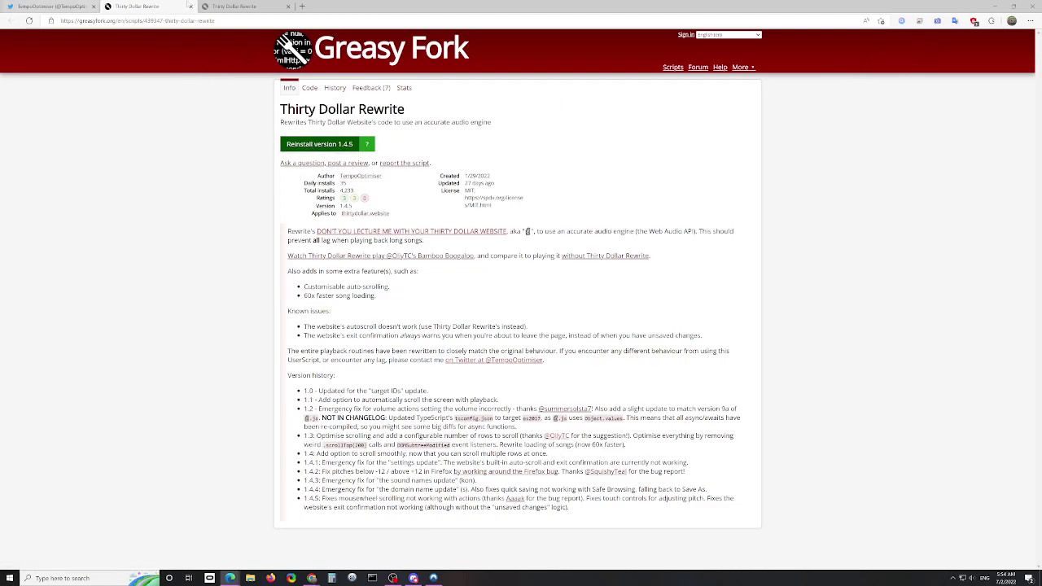
{"action": "left_click", "coordinate": [191, 7]}
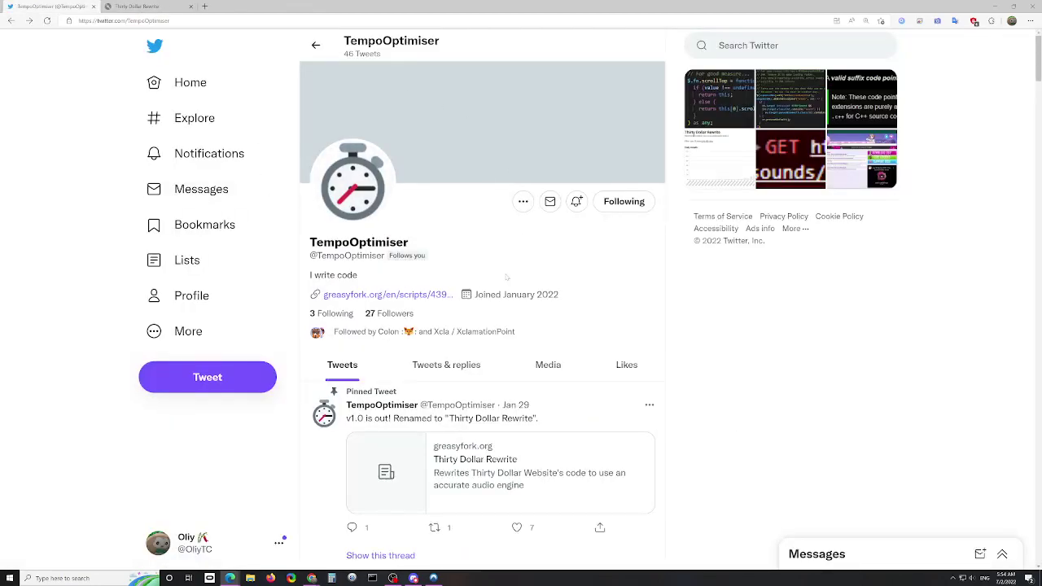
- Return to the Thirty Dollar Website in Chrome, show the beta page, and highlight its note about using Firefox for heavy song lag
{"action": "mouse_move", "coordinate": [318, 577]}
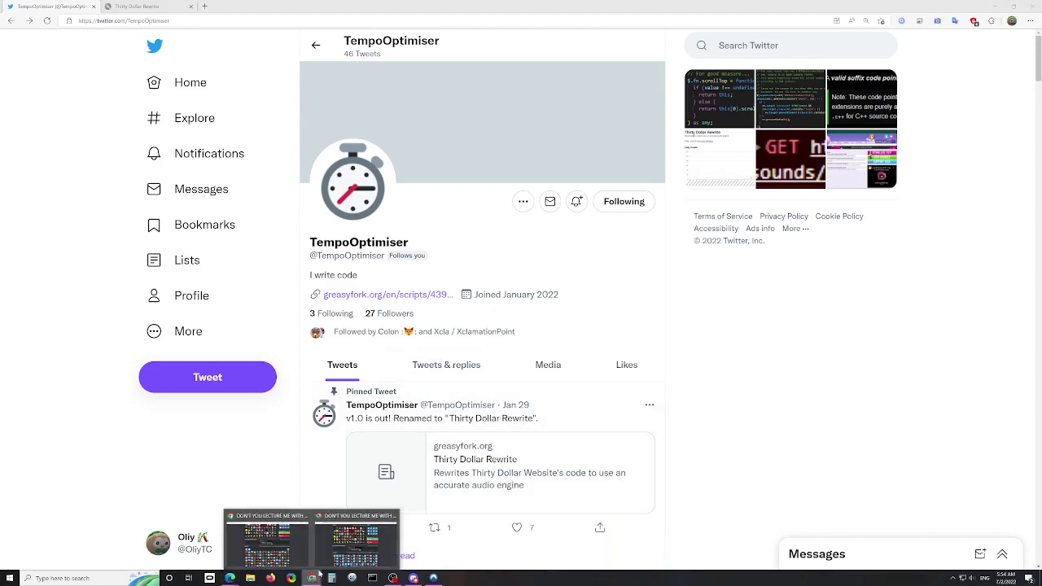
{"action": "left_click", "coordinate": [292, 559]}
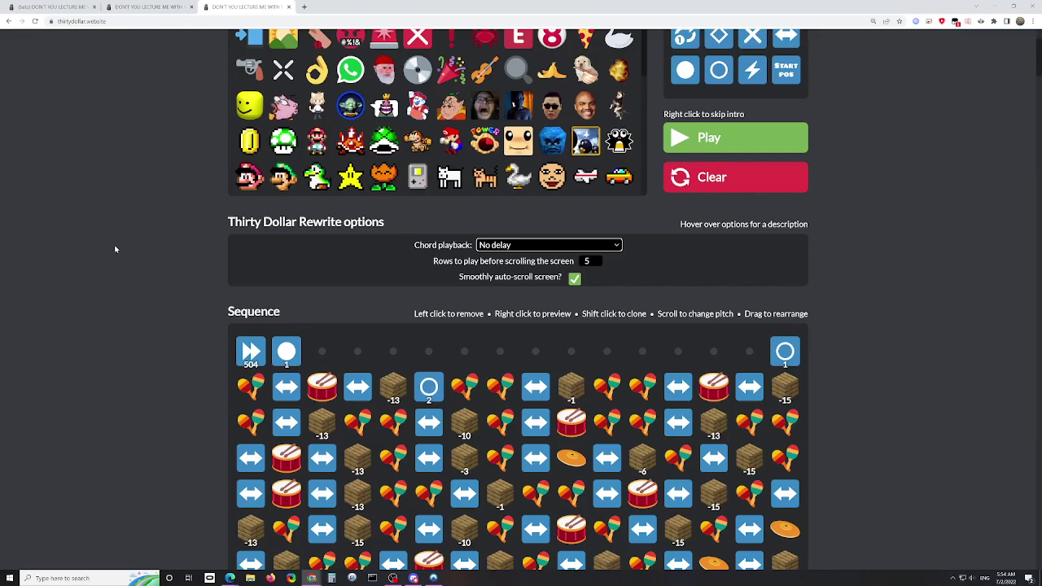
{"action": "key", "text": "ctrl+1"}
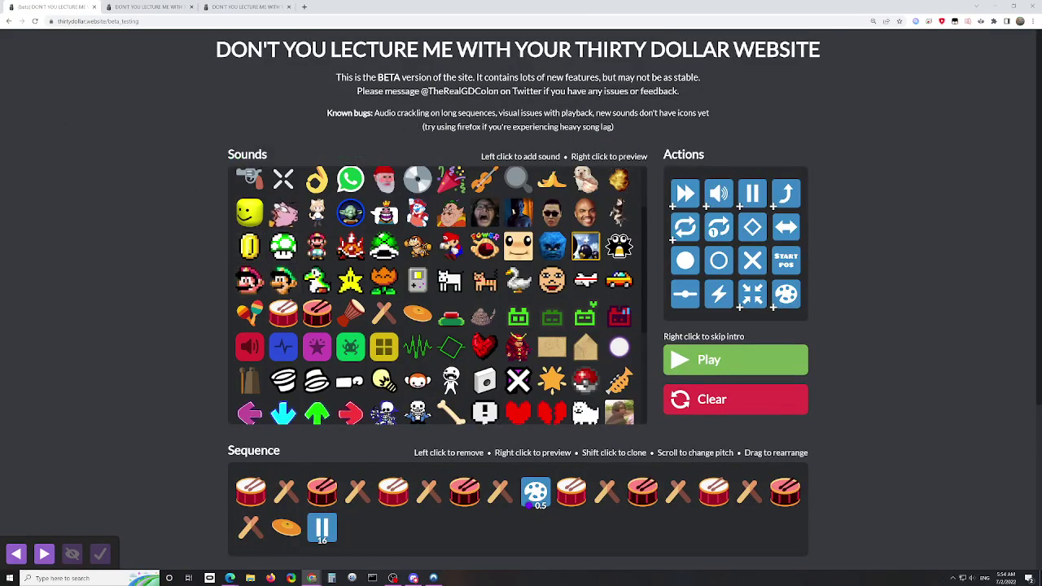
{"action": "left_click_drag", "start_coordinate": [440, 127], "coordinate": [581, 127]}
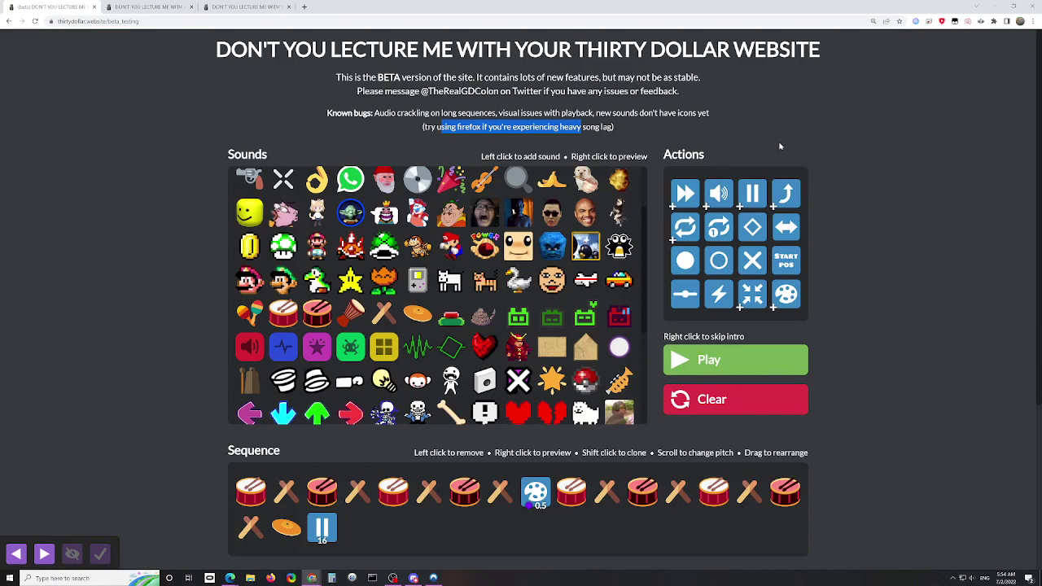
{"action": "key", "text": "ctrl+3"}
{"action": "key", "text": "ctrl+1"}
- Look over the end of the beta sounds list, read through the keyboard shortcuts, and close them
{"action": "scroll", "coordinate": [128, 386], "scroll_direction": "down", "scroll_amount": 2}
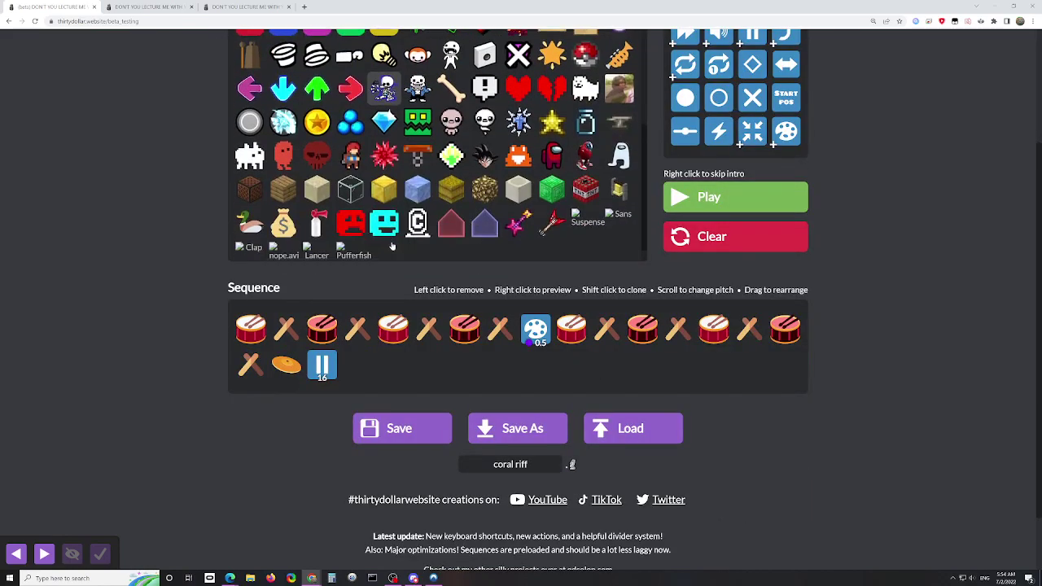
{"action": "scroll", "coordinate": [57, 366], "scroll_direction": "up", "scroll_amount": 2}
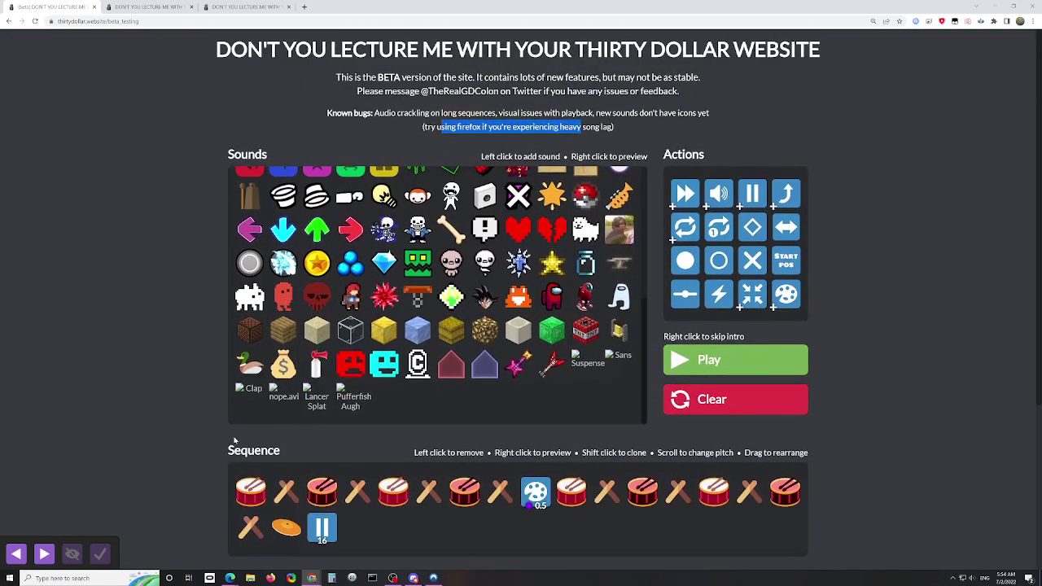
{"action": "left_click", "coordinate": [163, 372]}
{"action": "scroll", "coordinate": [155, 371], "scroll_direction": "down", "scroll_amount": 3}
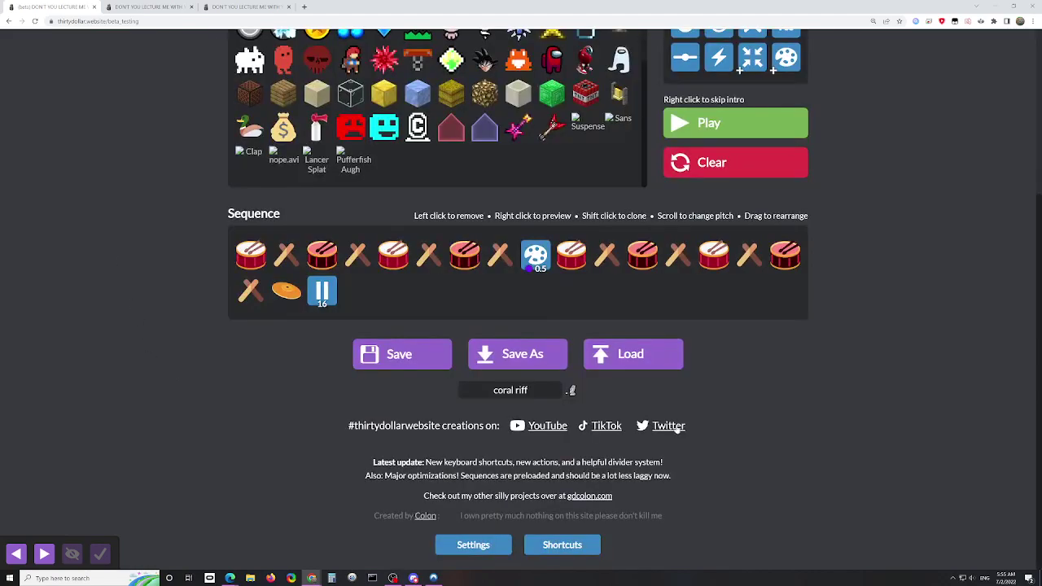
{"action": "left_click", "coordinate": [583, 543]}
{"action": "scroll", "coordinate": [521, 326], "scroll_direction": "down", "scroll_amount": 4}
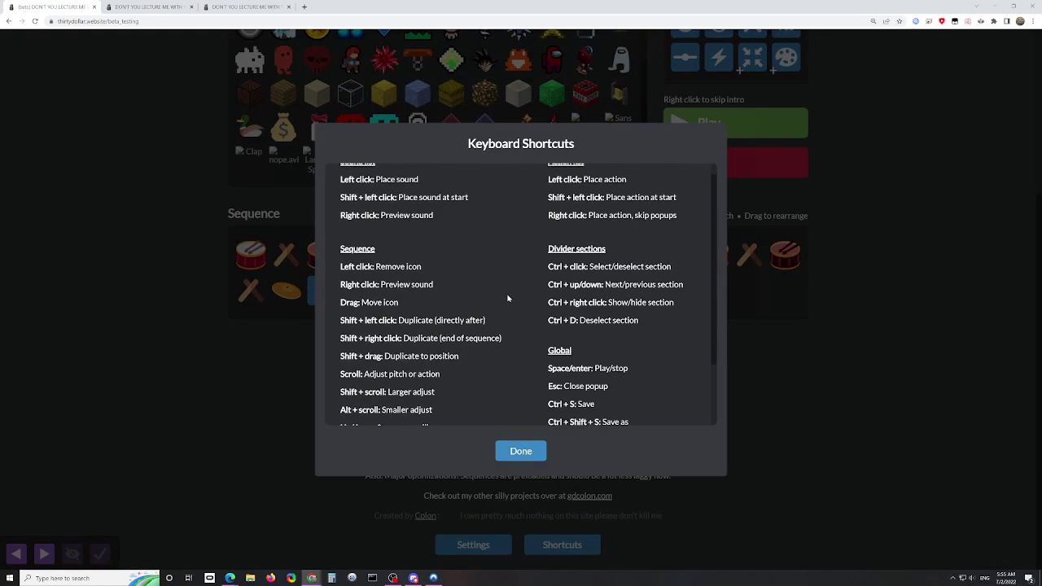
{"action": "left_click", "coordinate": [521, 450]}
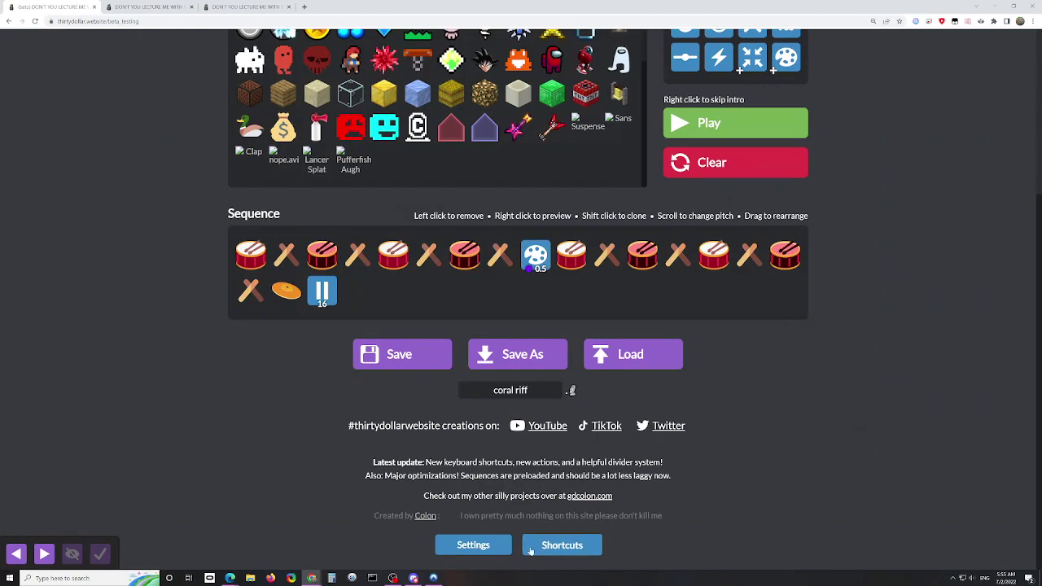
- Highlight the usage hints above the sounds list and above the sequence, and clear the selection
{"action": "scroll", "coordinate": [767, 484], "scroll_direction": "up", "scroll_amount": 3}
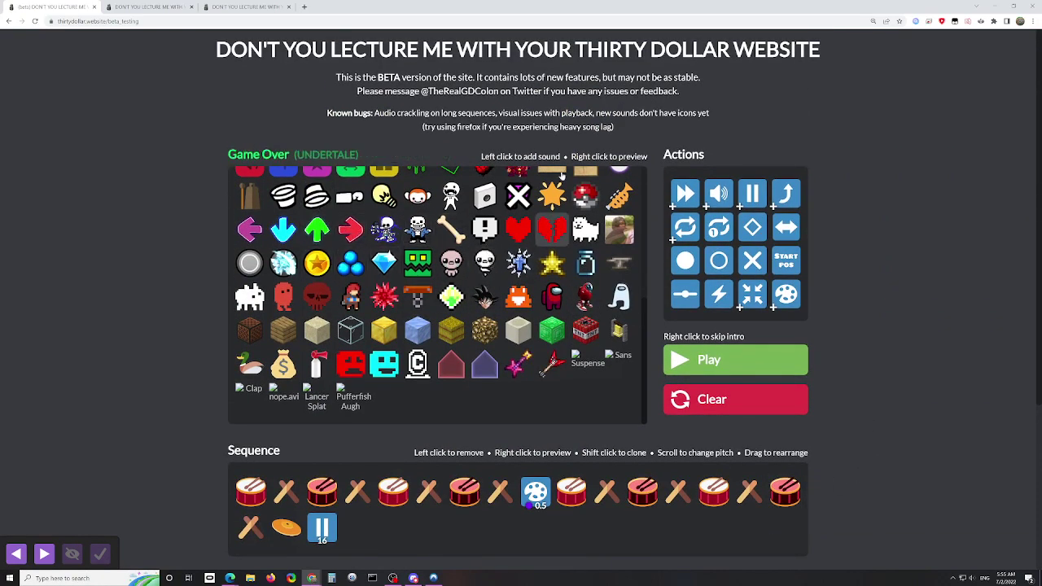
{"action": "left_click_drag", "start_coordinate": [476, 157], "coordinate": [611, 156]}
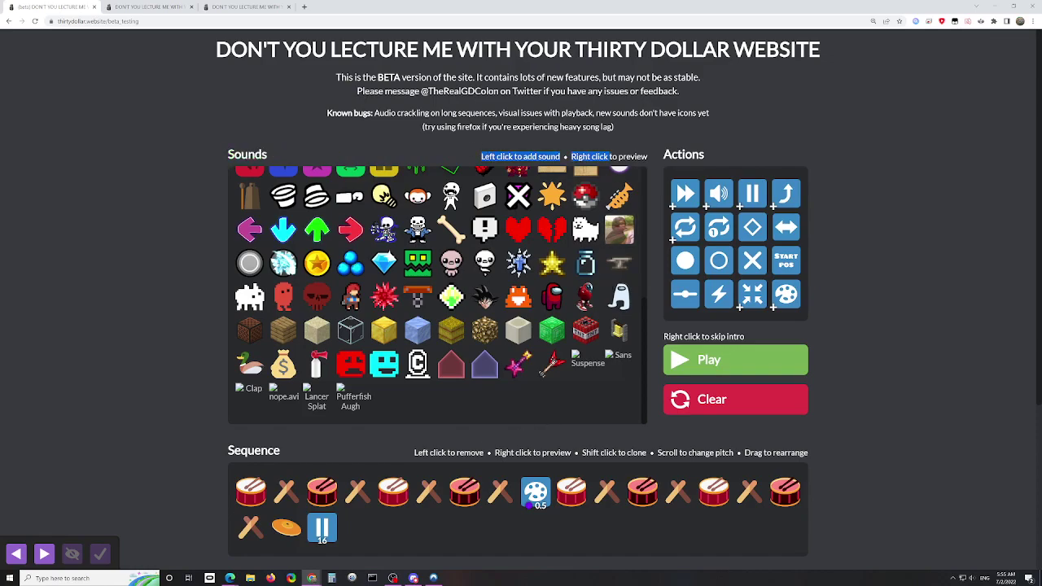
{"action": "left_click_drag", "start_coordinate": [494, 453], "coordinate": [735, 453]}
{"action": "left_click", "coordinate": [912, 406]}
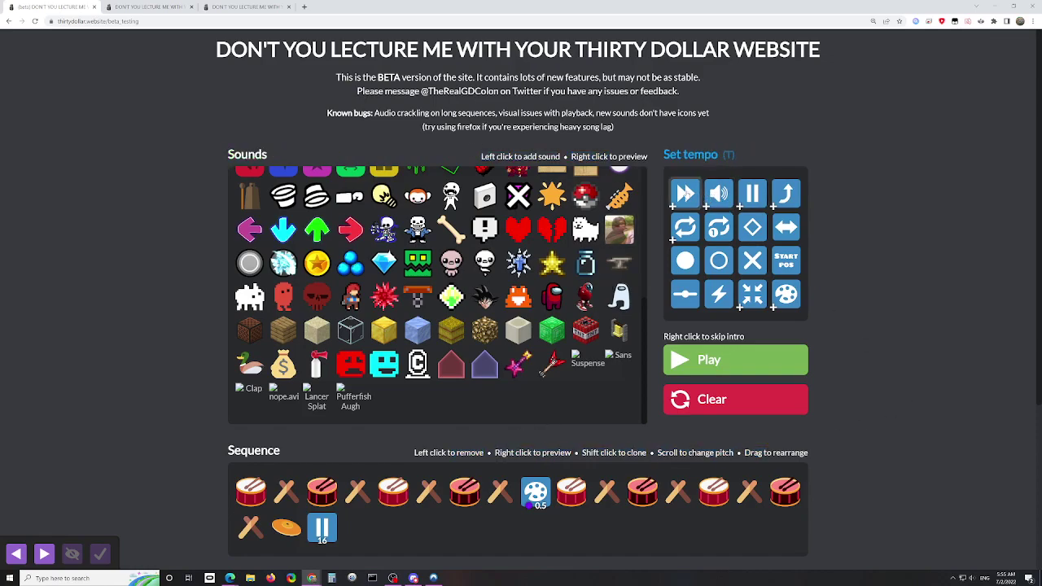
- Open the Set tempo action's dialog, highlight its text and close it, and return to the site version with the Thirty Dollar Rewrite options
{"action": "left_click", "coordinate": [685, 192]}
{"action": "left_click_drag", "start_coordinate": [450, 260], "coordinate": [580, 276]}
{"action": "left_click", "coordinate": [928, 320]}
{"action": "key", "text": "ctrl+shift+Tab"}
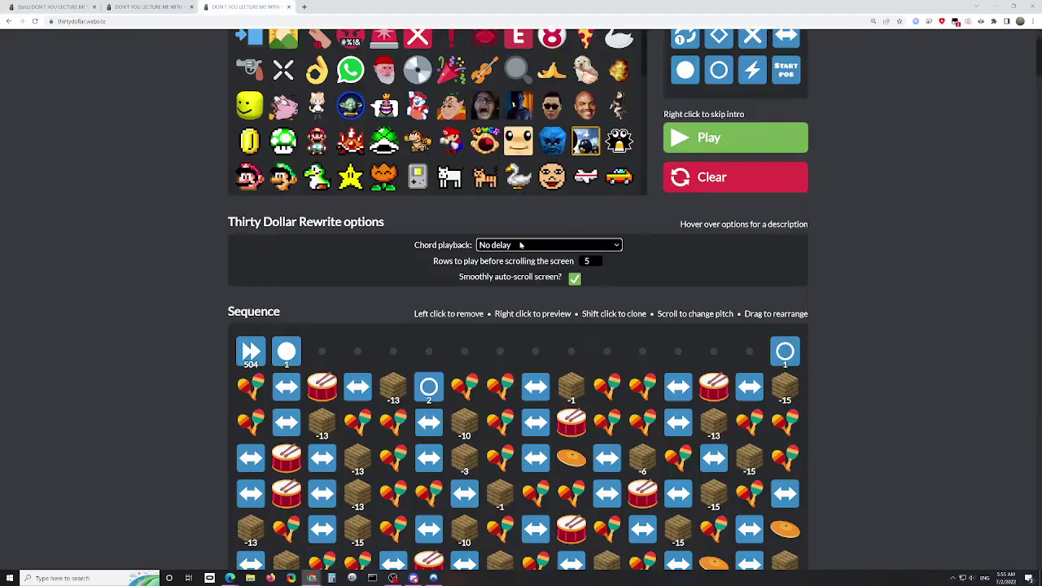
- Show the chord playback options, then open the beta page's settings and read the description of Old save system
{"action": "left_click", "coordinate": [554, 245]}
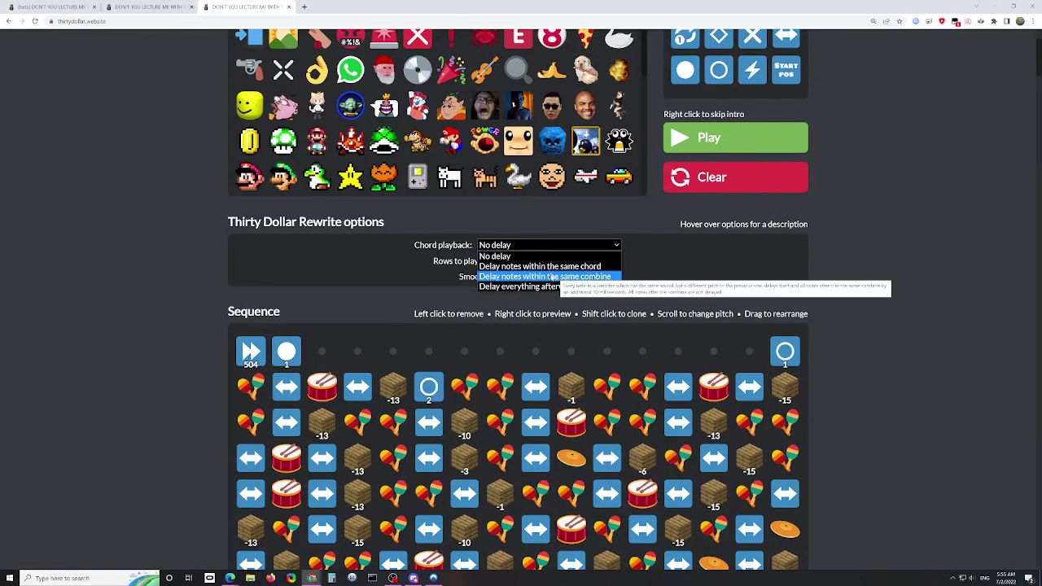
{"action": "key", "text": "ctrl+Tab"}
{"action": "scroll", "coordinate": [425, 411], "scroll_direction": "down", "scroll_amount": 2}
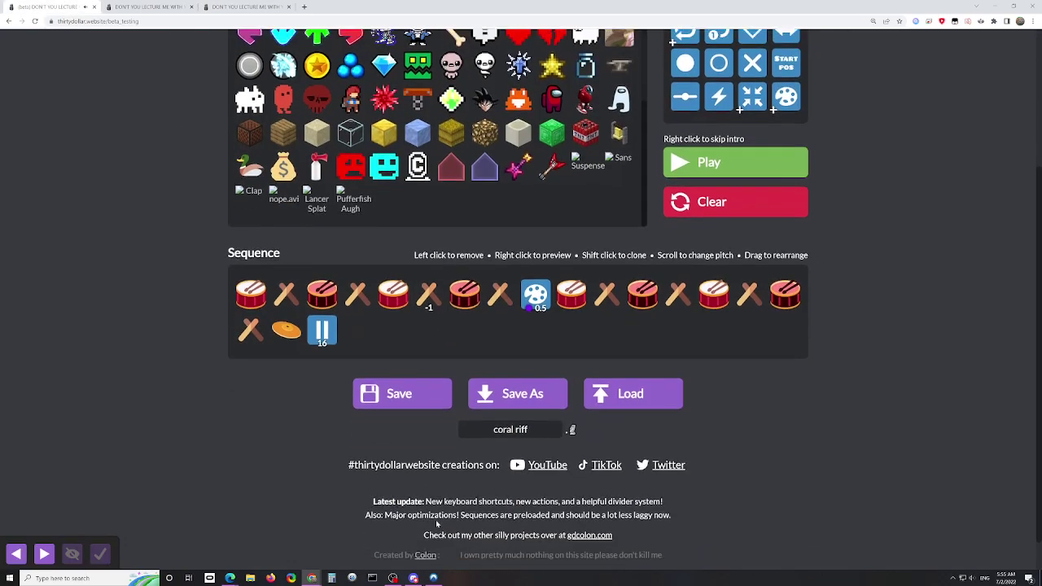
{"action": "left_click", "coordinate": [471, 545]}
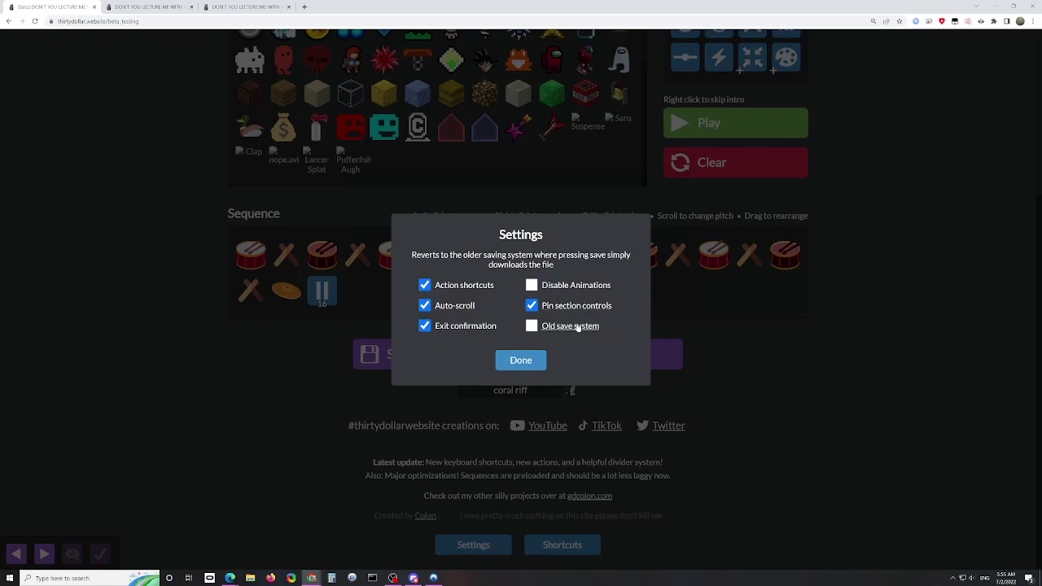
- Open and close the tempo action's dialog on the regular site version, then return to the beta page and close its settings
{"action": "key", "text": "ctrl+Tab"}
{"action": "scroll", "coordinate": [904, 251], "scroll_direction": "up", "scroll_amount": 15}
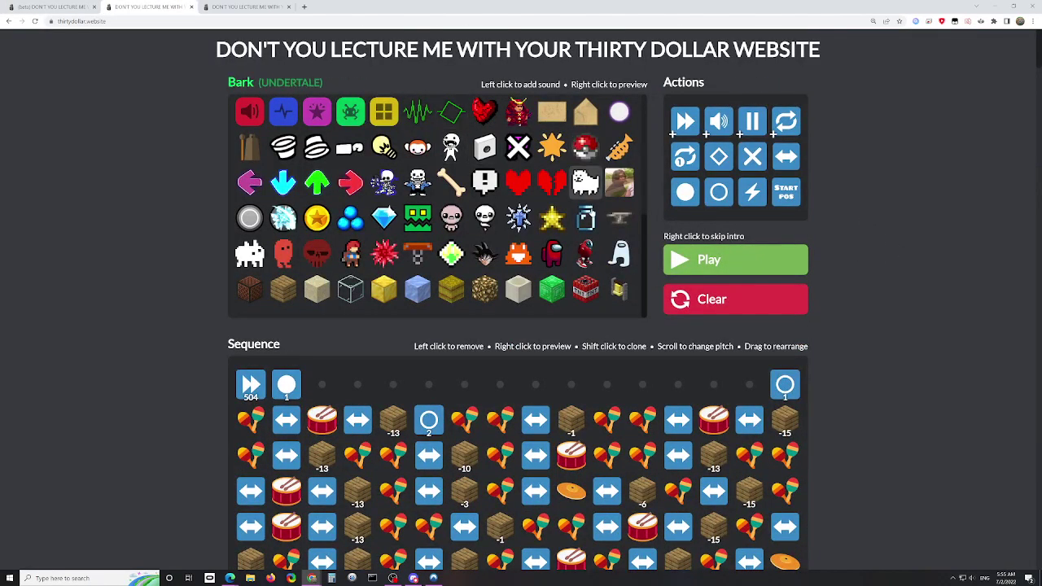
{"action": "left_click", "coordinate": [688, 120]}
{"action": "key", "text": "Escape"}
{"action": "left_click", "coordinate": [70, 6]}
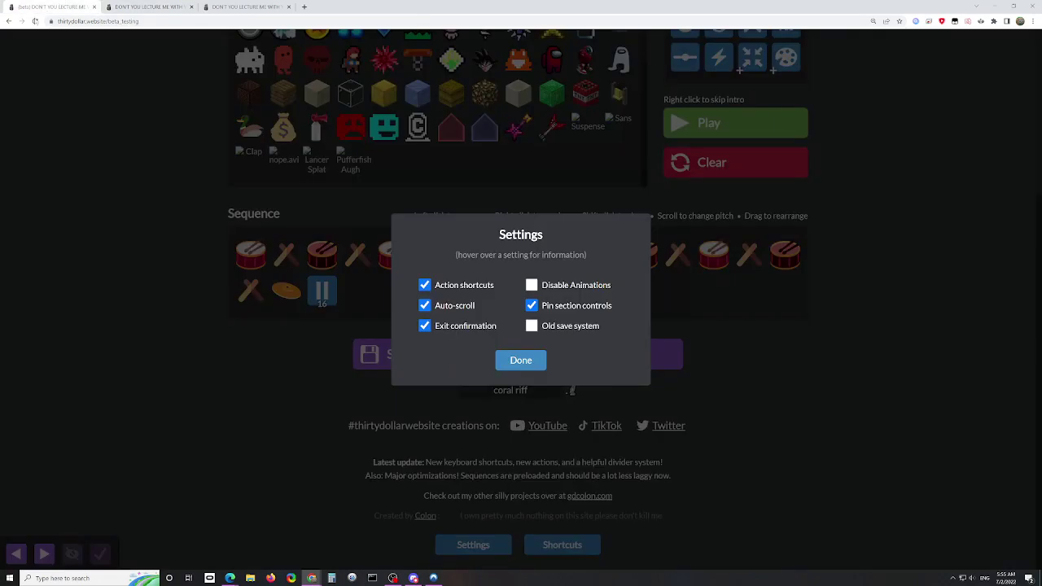
{"action": "left_click", "coordinate": [62, 242]}
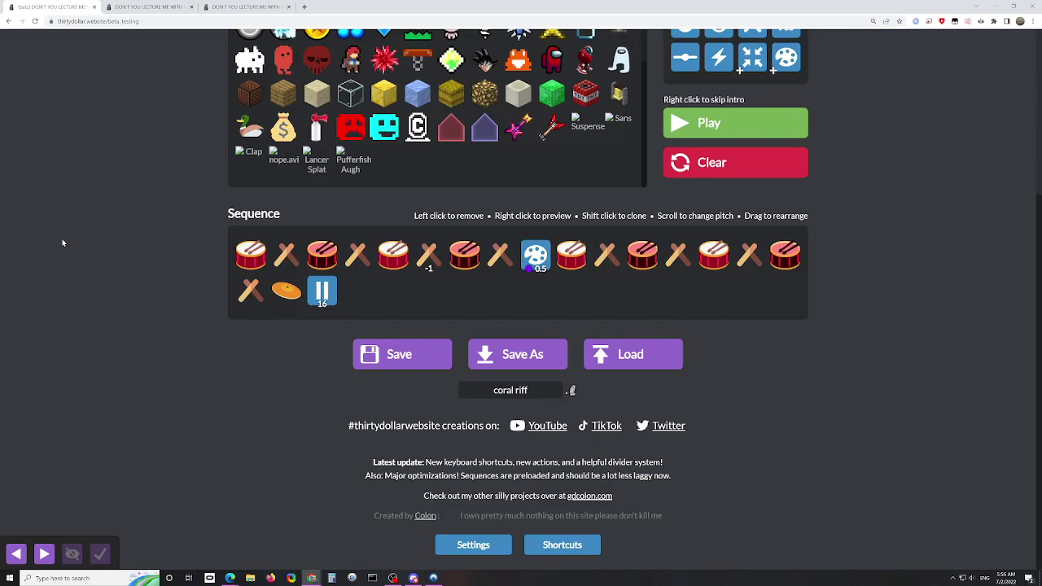
- Remove all the sounds and actions from the beta page's sequence one by one, starting from the first
{"action": "scroll", "coordinate": [62, 242], "scroll_direction": "up", "scroll_amount": 3}
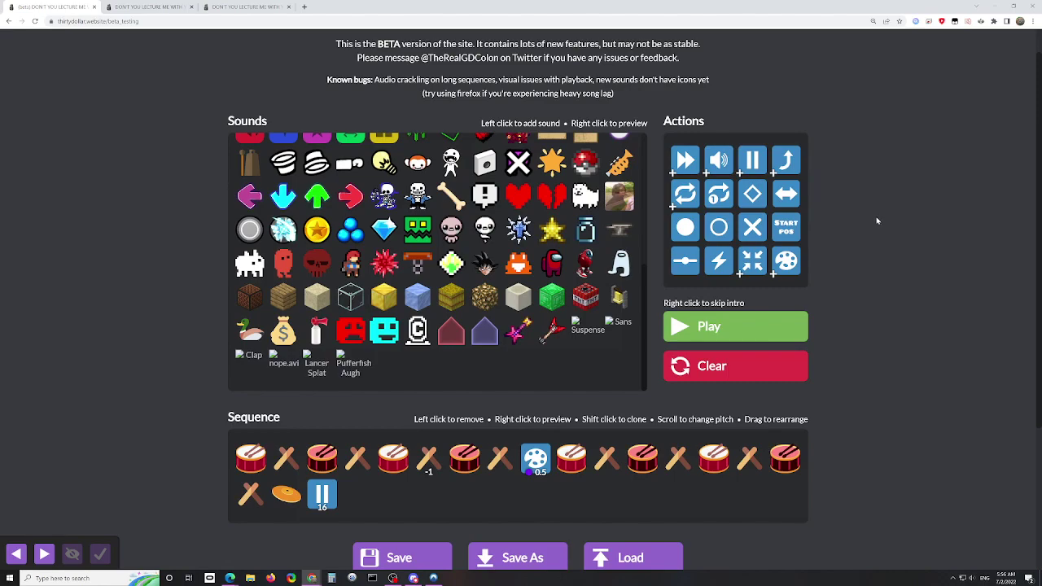
{"action": "double_click", "coordinate": [259, 452]}
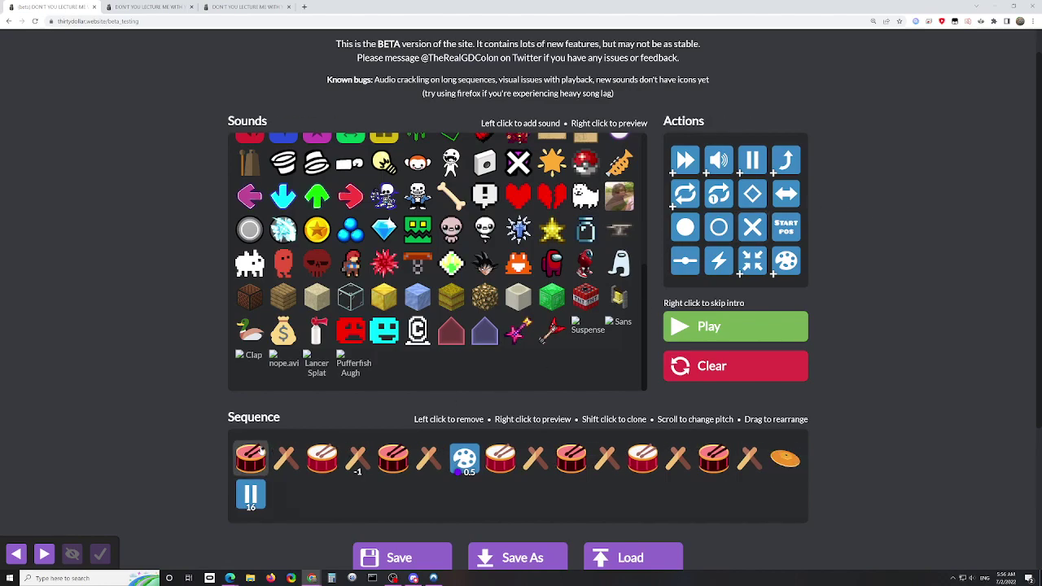
{"action": "triple_click", "coordinate": [259, 452]}
{"action": "triple_click", "coordinate": [259, 452]}
{"action": "triple_click", "coordinate": [259, 452]}
{"action": "triple_click", "coordinate": [259, 452]}
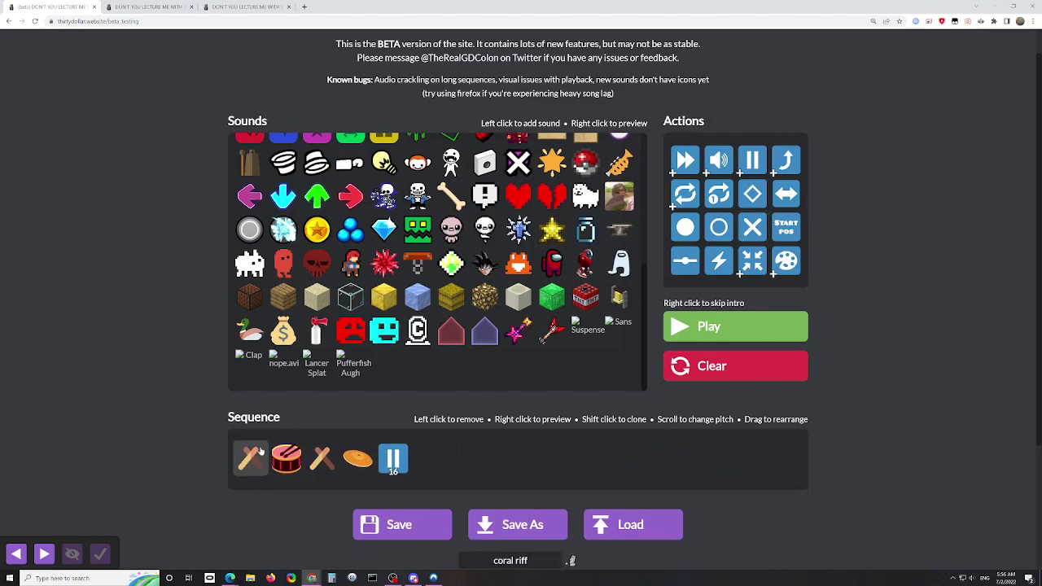
{"action": "triple_click", "coordinate": [259, 452]}
{"action": "double_click", "coordinate": [259, 452]}
{"action": "scroll", "coordinate": [342, 407], "scroll_direction": "up", "scroll_amount": 1}
{"action": "scroll", "coordinate": [399, 340], "scroll_direction": "up", "scroll_amount": 3}
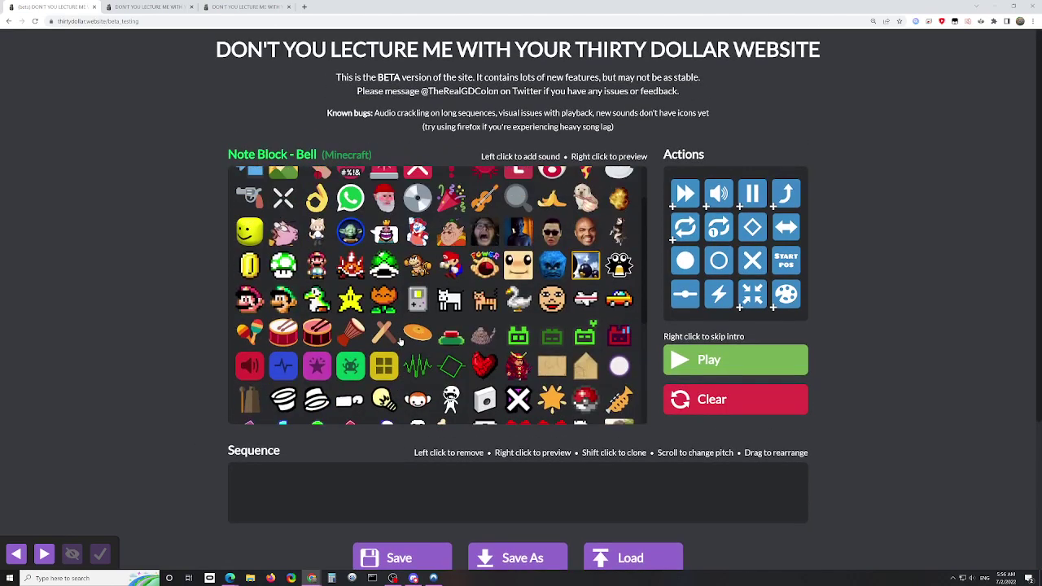
{"action": "scroll", "coordinate": [399, 341], "scroll_direction": "up", "scroll_amount": 1}
{"action": "scroll", "coordinate": [219, 371], "scroll_direction": "down", "scroll_amount": 1}
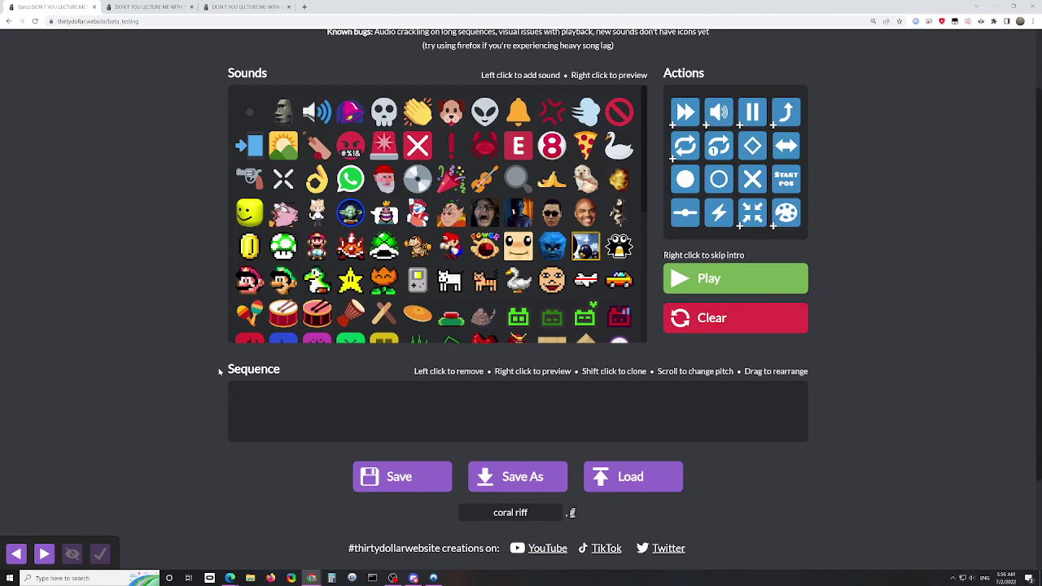
{"action": "scroll", "coordinate": [219, 371], "scroll_direction": "up", "scroll_amount": 1}
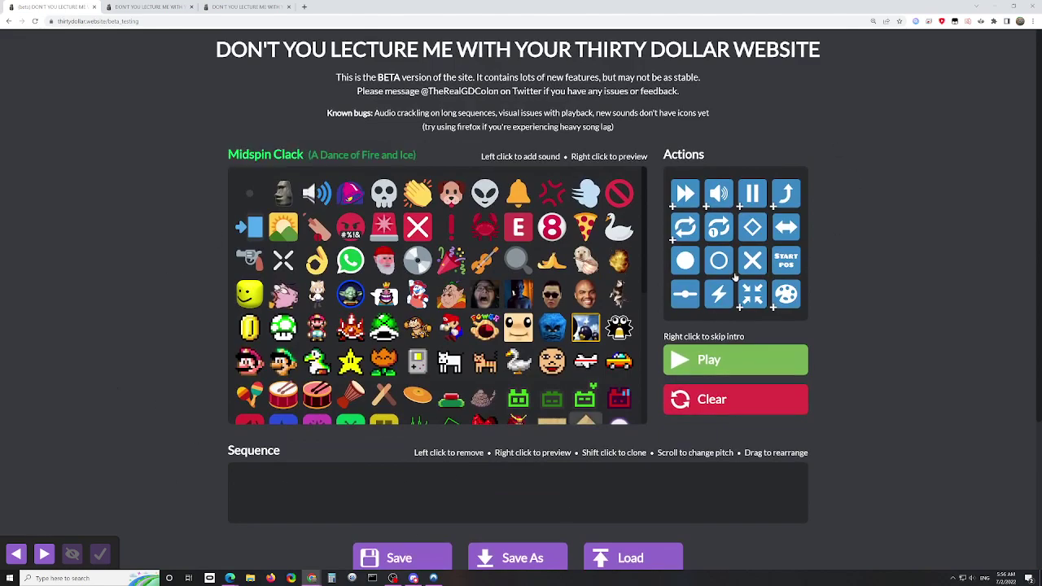